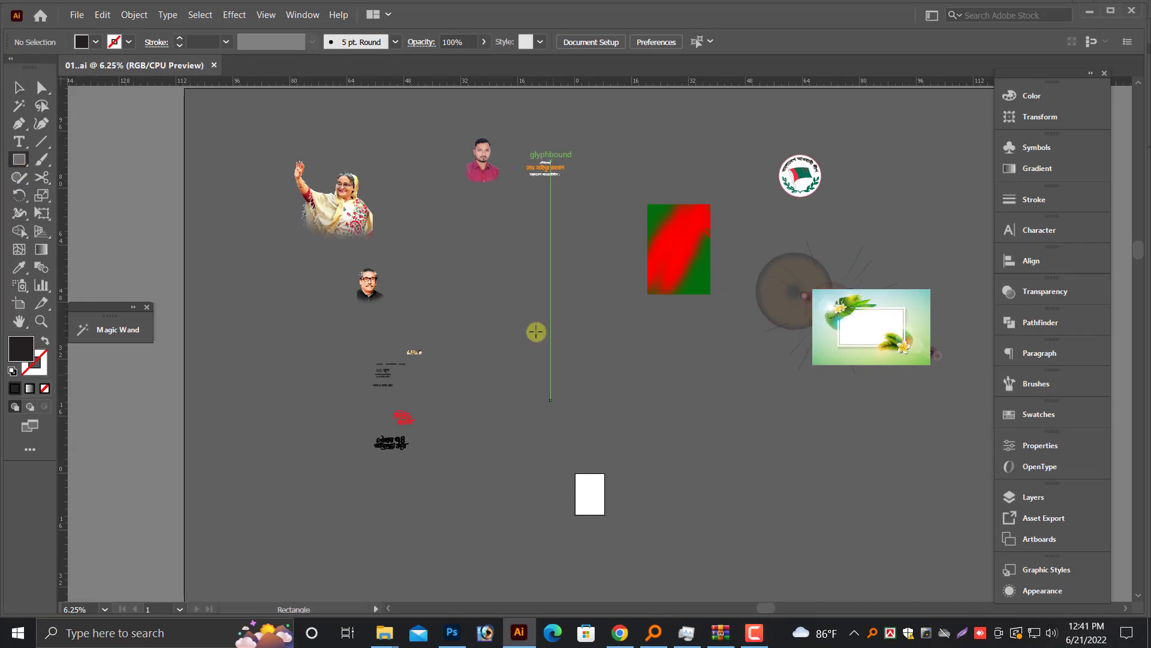
Click the canvas with the Rectangle tool to bring up the Rectangle size dialog.
click(537, 332)
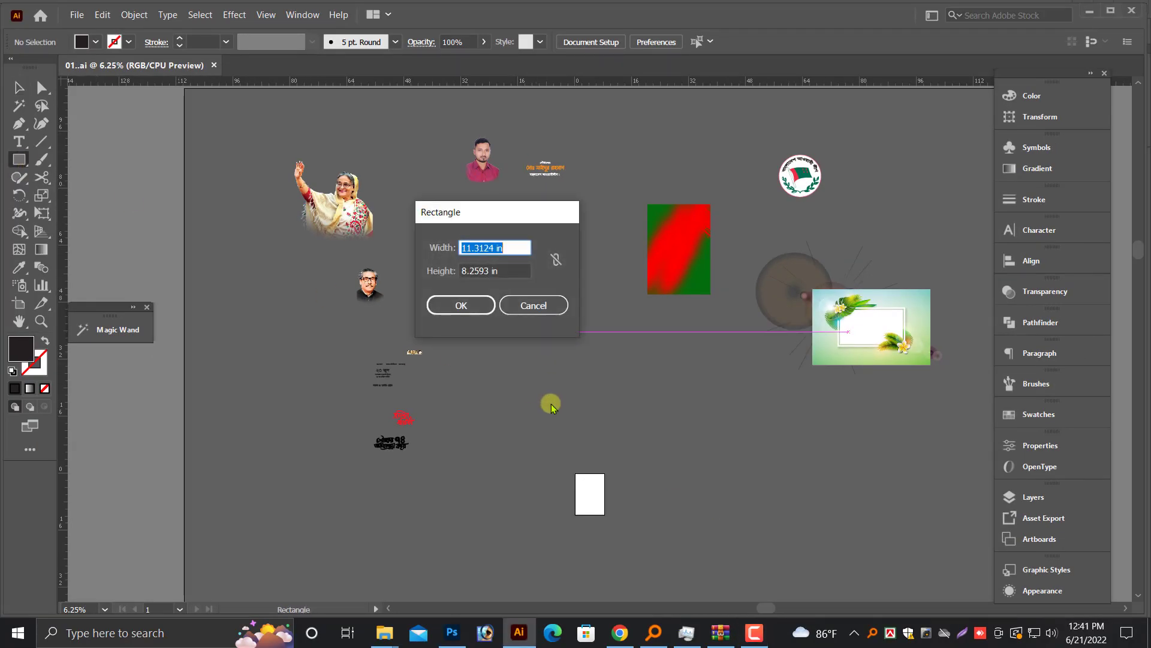
Create the dark rectangle with the entered size values 18 and 12, and move it up-left.
text(18)
key(Tab)
text(12)
key(Return)
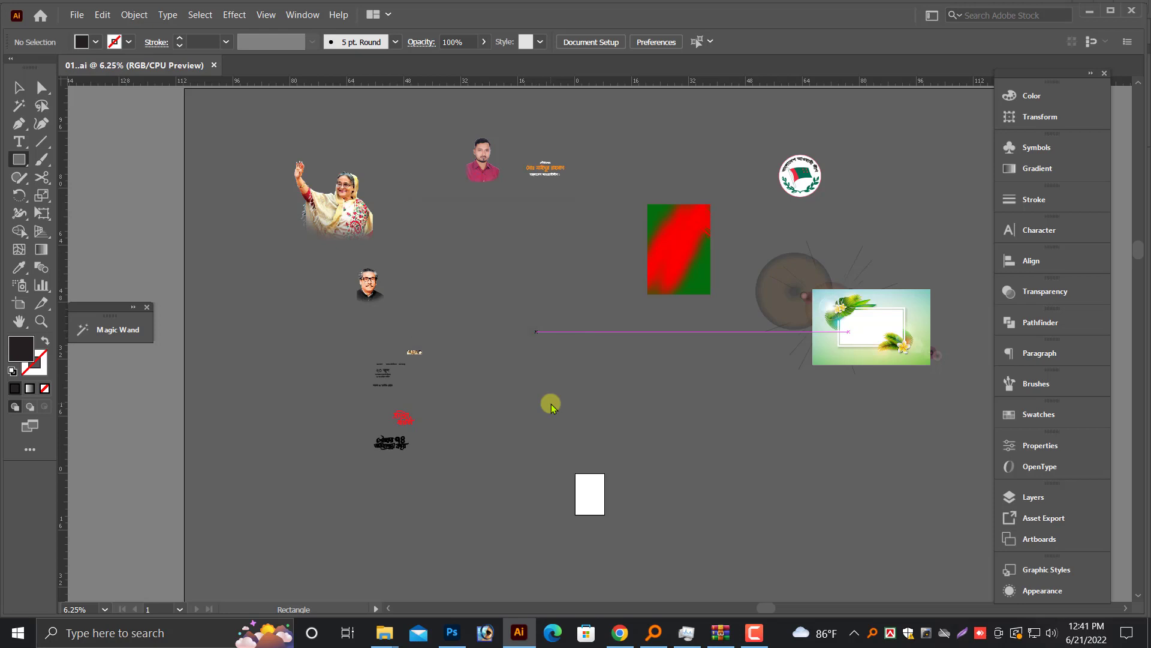
click(18, 87)
drag(581, 377, 521, 268)
Resize the red-green background image to W 36 in, H 48 in in the Transform panel.
scroll(646, 459, up, 3)
click(657, 364)
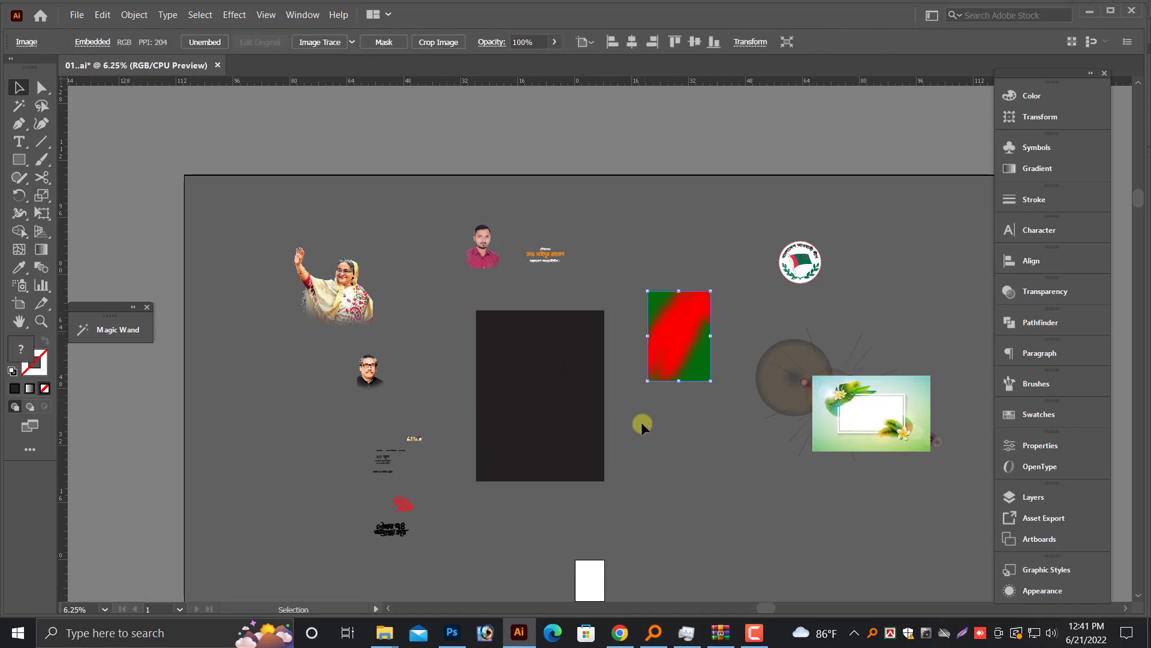
click(466, 484)
click(678, 367)
click(1047, 117)
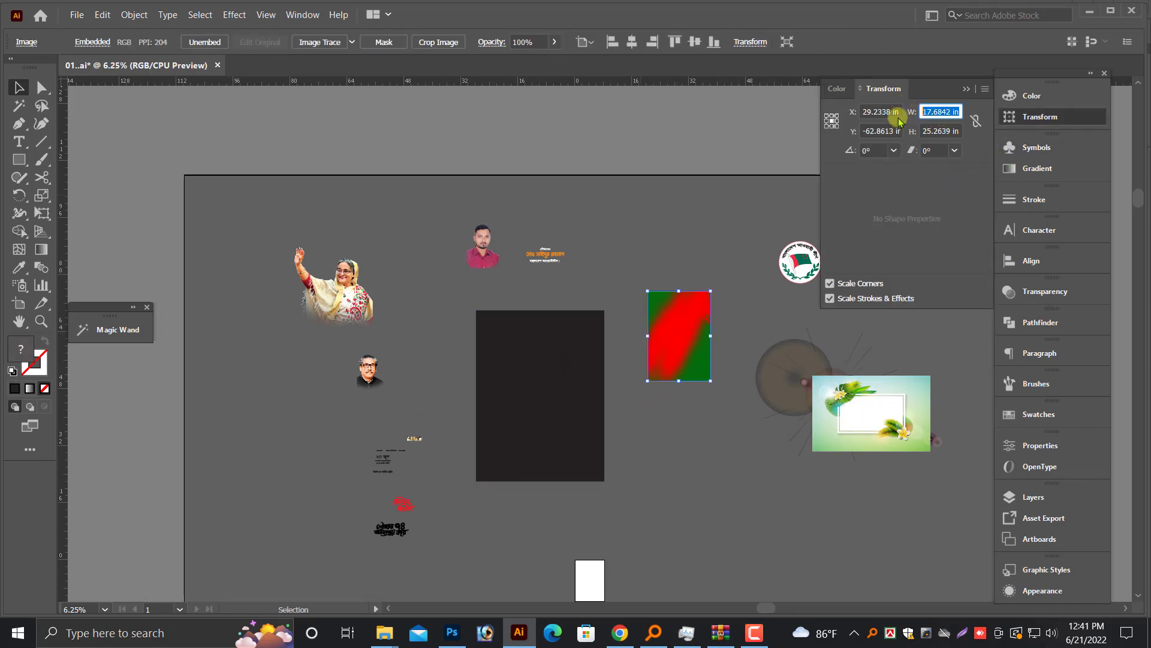
text(6)
key(Tab)
text(48)
key(Return)
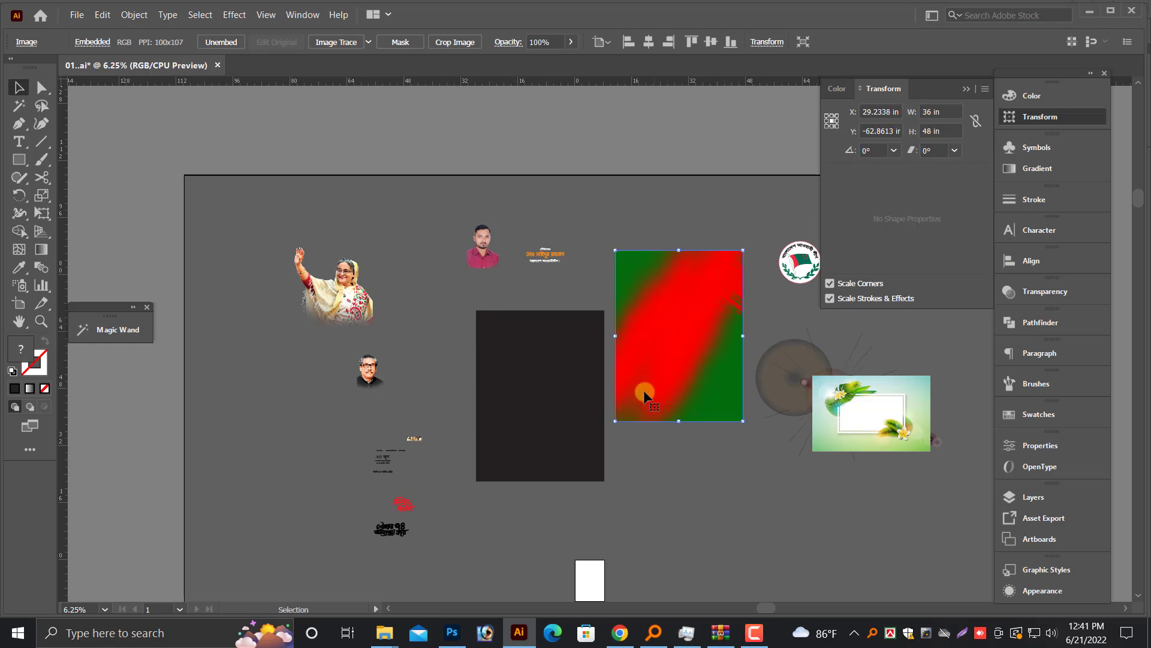
Place the resized red-green image exactly over the dark rectangle.
click(537, 425)
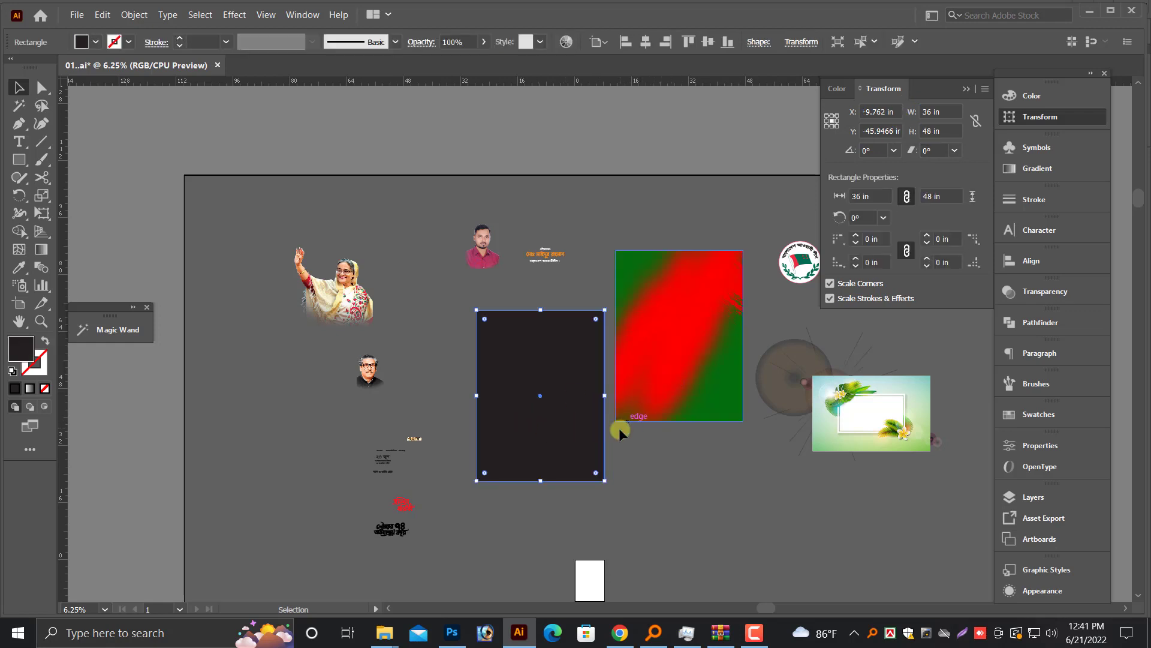
mouse_move(648, 372)
mouse_down()
mouse_move(568, 439)
mouse_move(541, 438)
mouse_up()
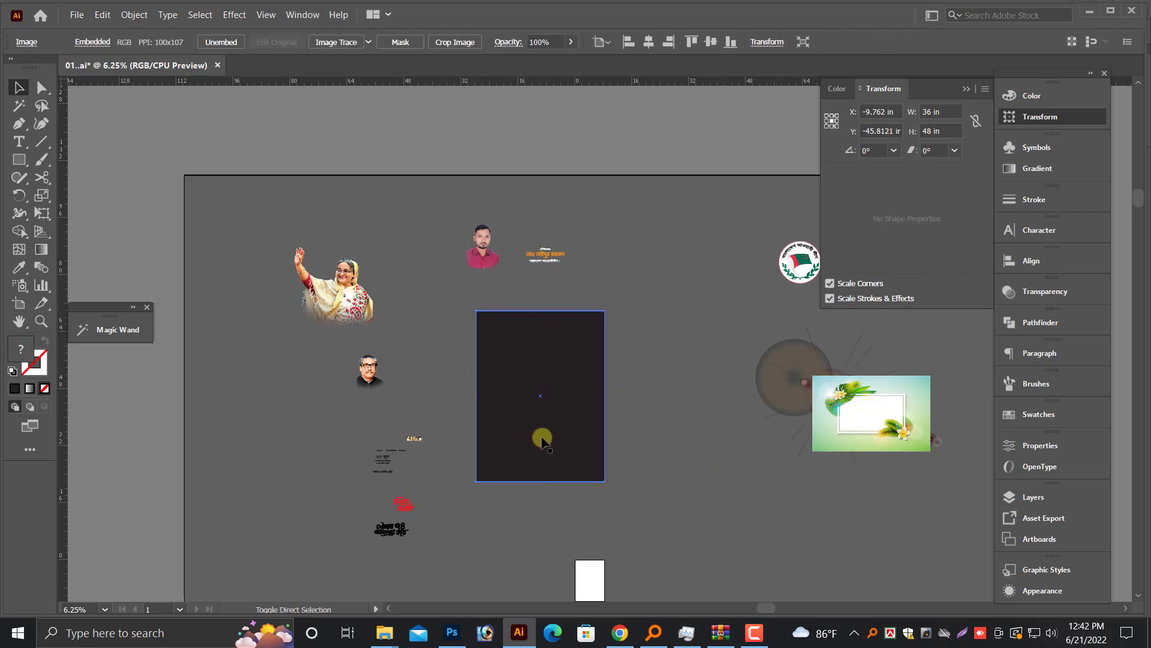
click(632, 488)
click(550, 375)
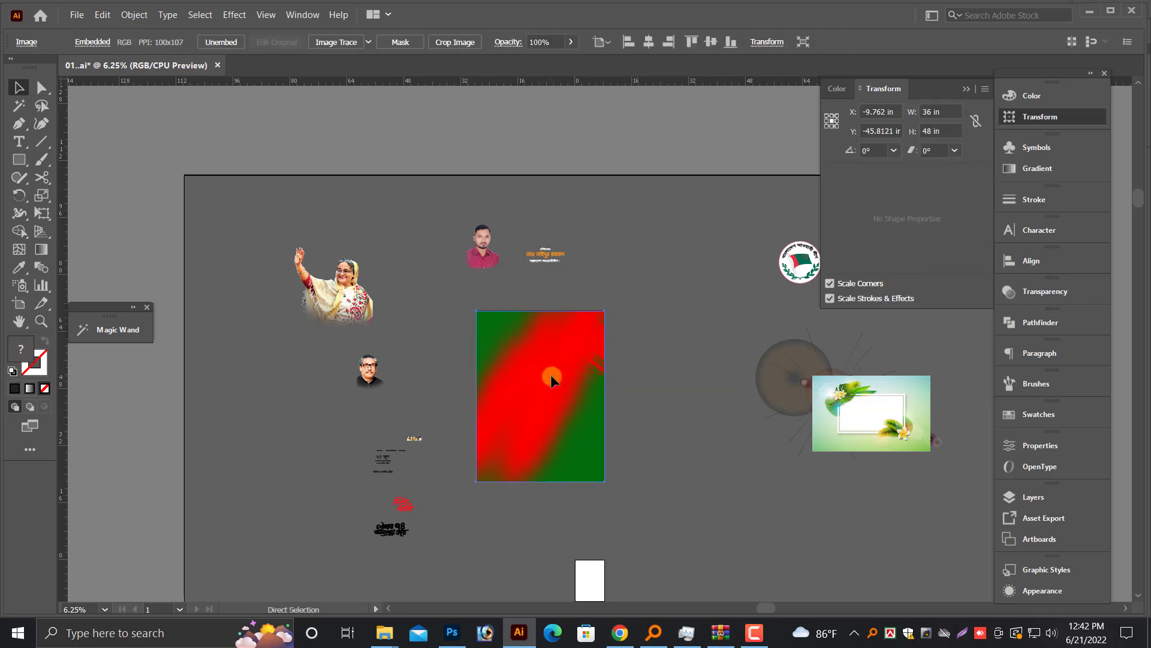
click(560, 401)
click(644, 463)
scroll(414, 378, up, 1)
scroll(414, 406, down, 2)
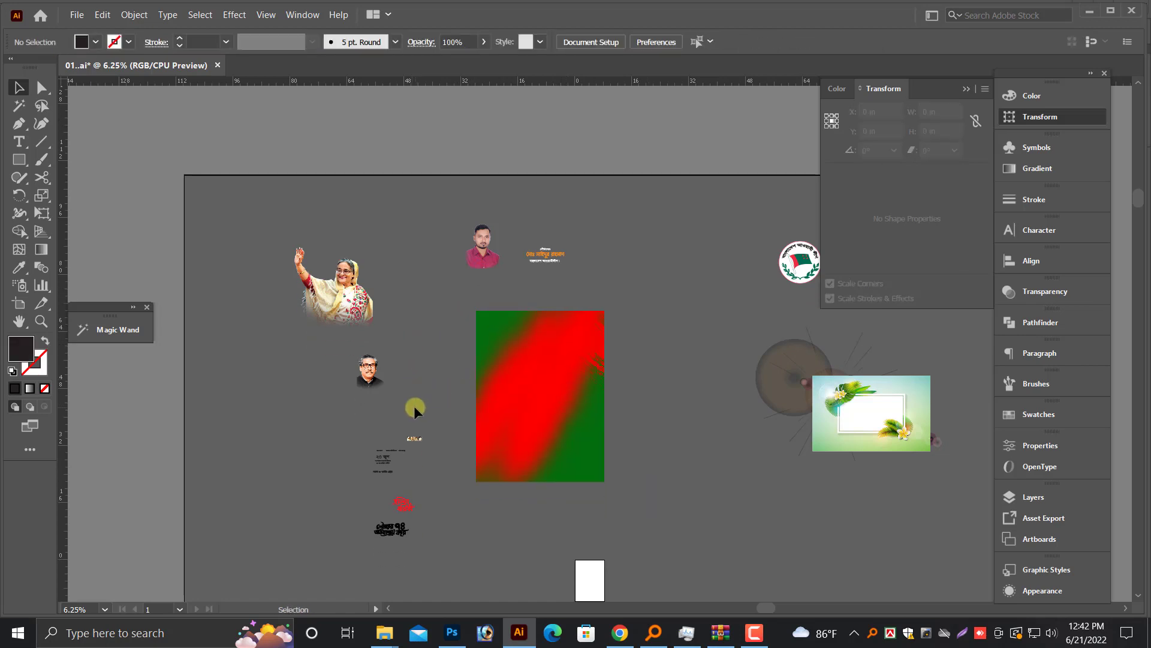
scroll(465, 389, down, 1)
scroll(703, 383, up, 3)
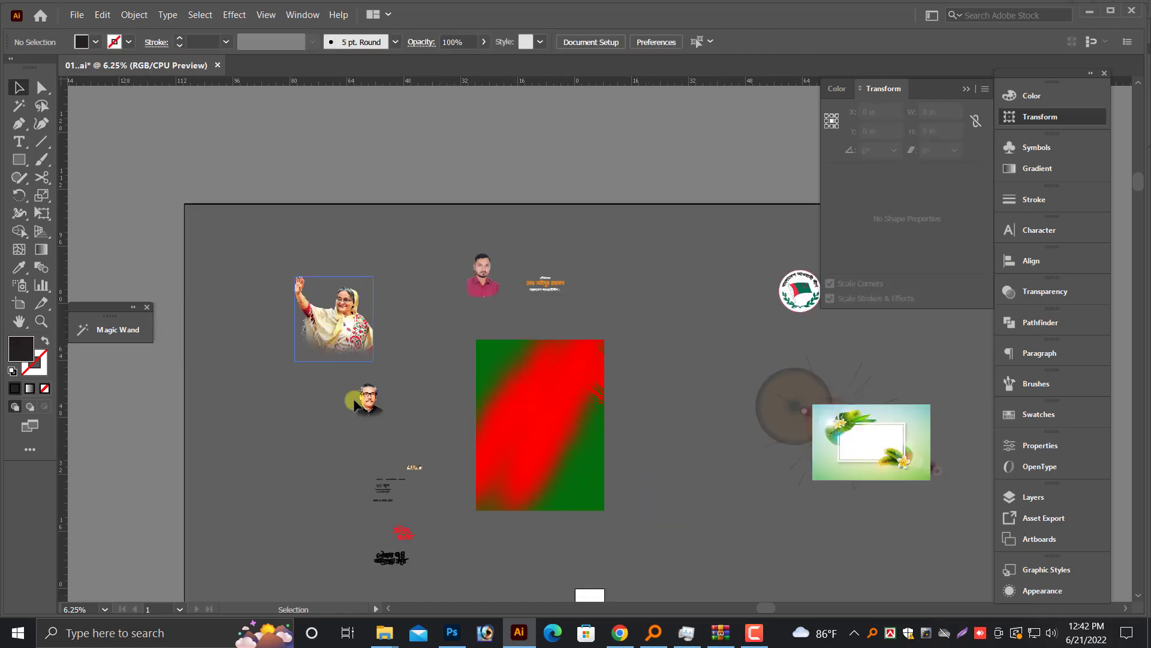
Move the waving woman's photo to the right of the background.
drag(368, 350, 703, 378)
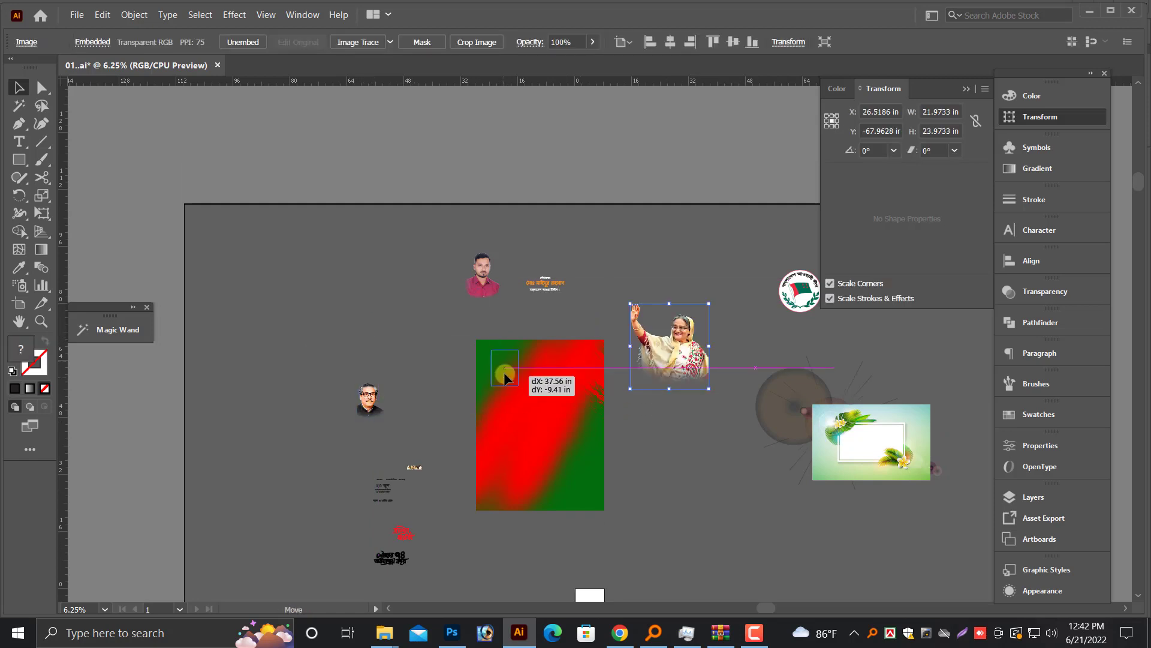
click(501, 393)
click(538, 429)
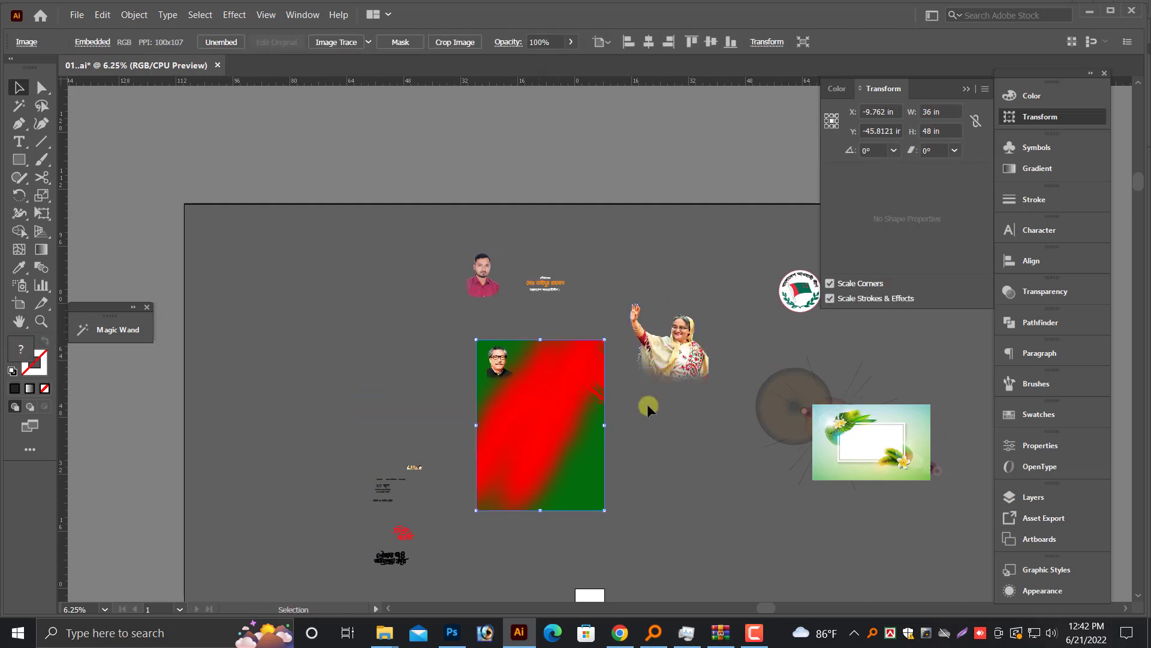
click(663, 433)
scroll(646, 452, down, 3)
scroll(641, 455, down, 5)
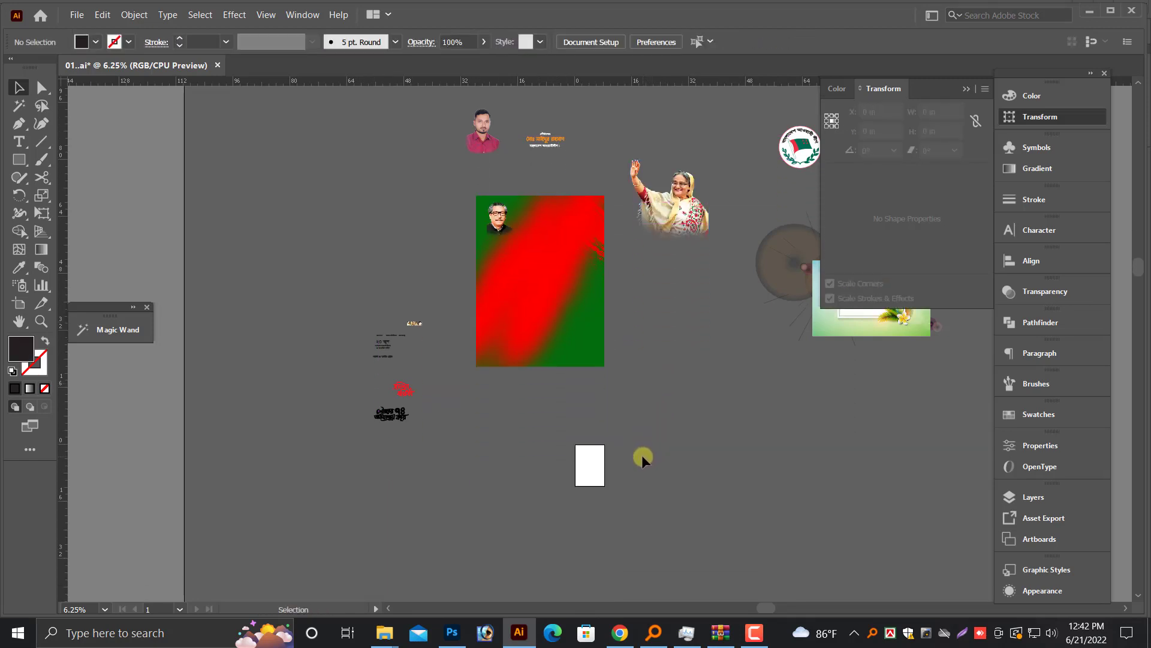
Enlarge the small photo group into a four-portrait strip and lower it toward the banner.
click(430, 354)
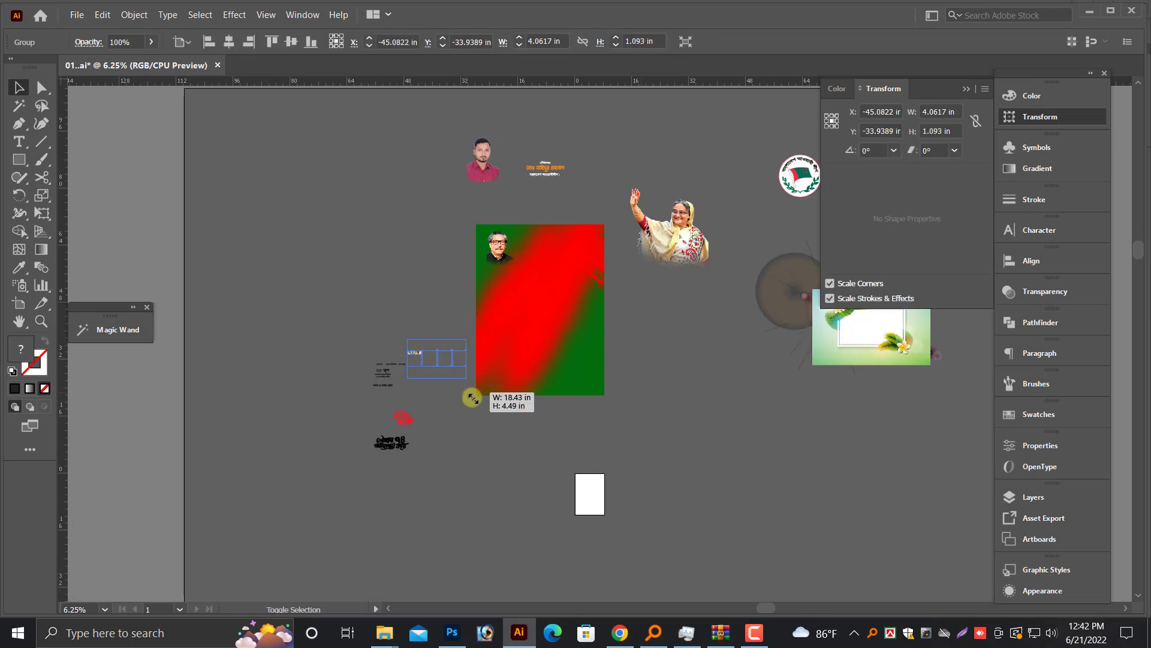
mouse_move(430, 354)
mouse_down()
mouse_move(471, 367)
mouse_move(581, 211)
mouse_up()
scroll(580, 211, up, 5)
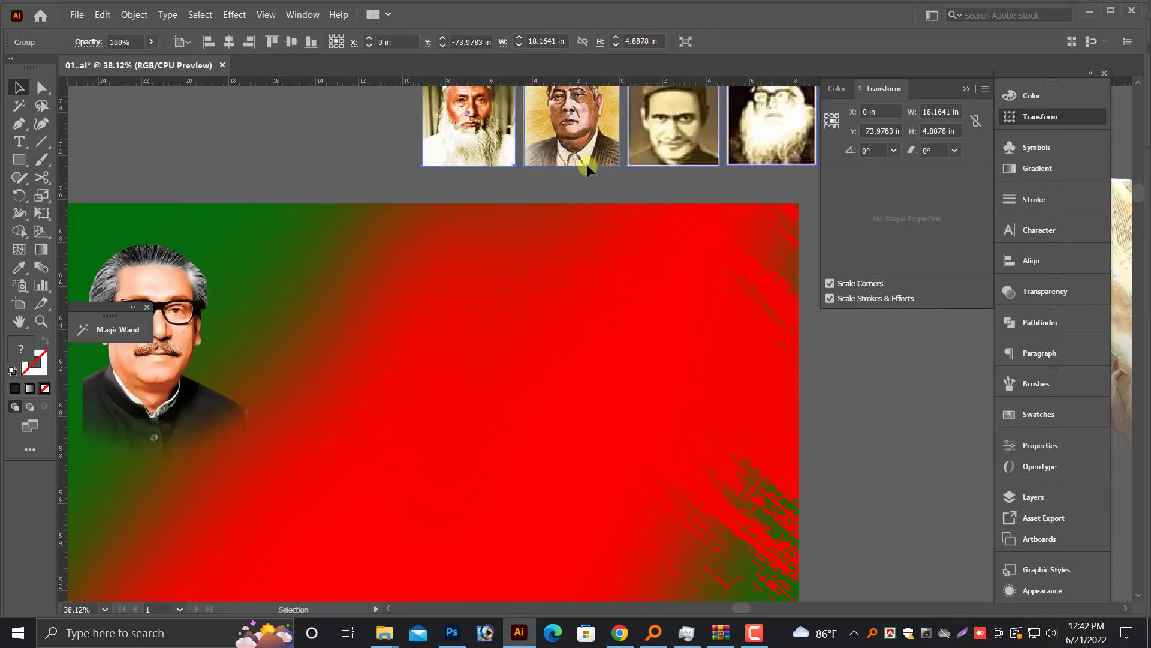
right_click(552, 226)
click(361, 181)
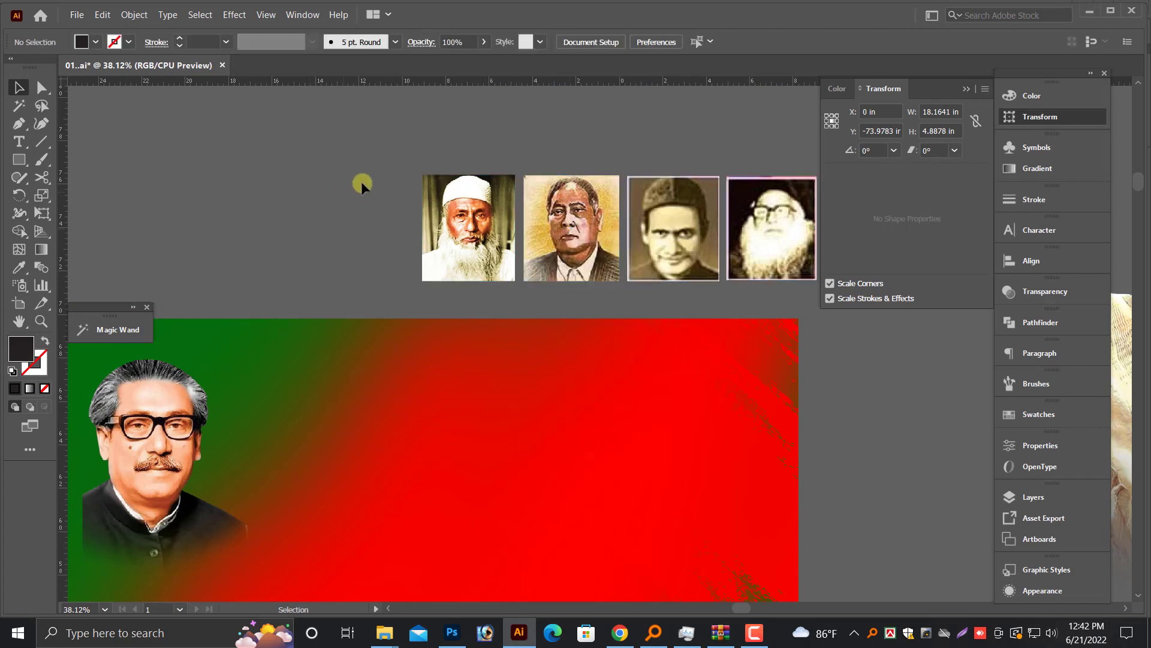
mouse_move(750, 243)
mouse_down()
mouse_move(687, 404)
mouse_move(733, 389)
mouse_up()
Put the waving woman at the banner's bottom-right and shift the portrait strip slightly right.
key(ctrl+minus)
key(ctrl+minus)
key(ctrl+minus)
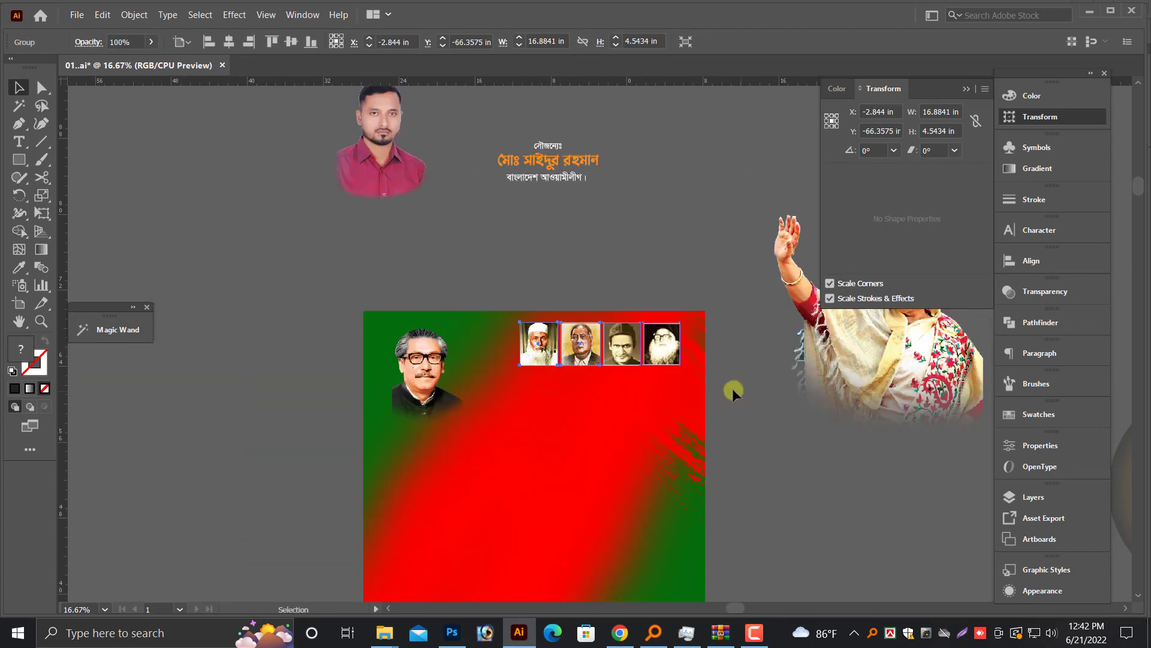
click(743, 447)
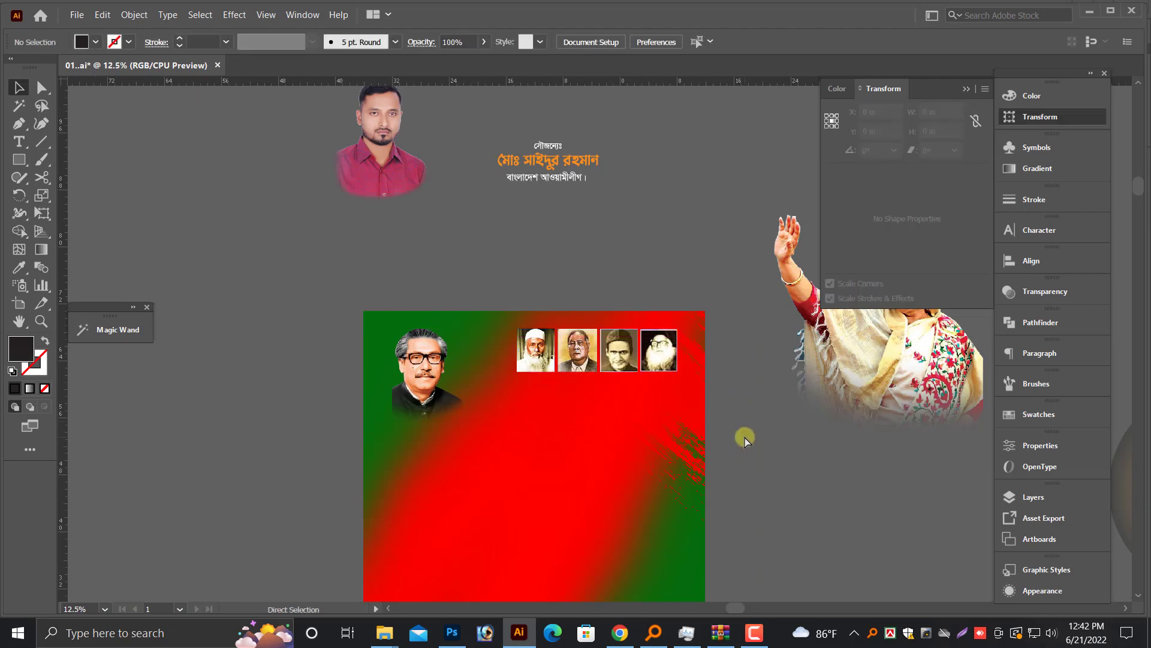
key(ctrl+minus)
drag(768, 365, 618, 454)
key(ctrl+plus)
key(ctrl+plus)
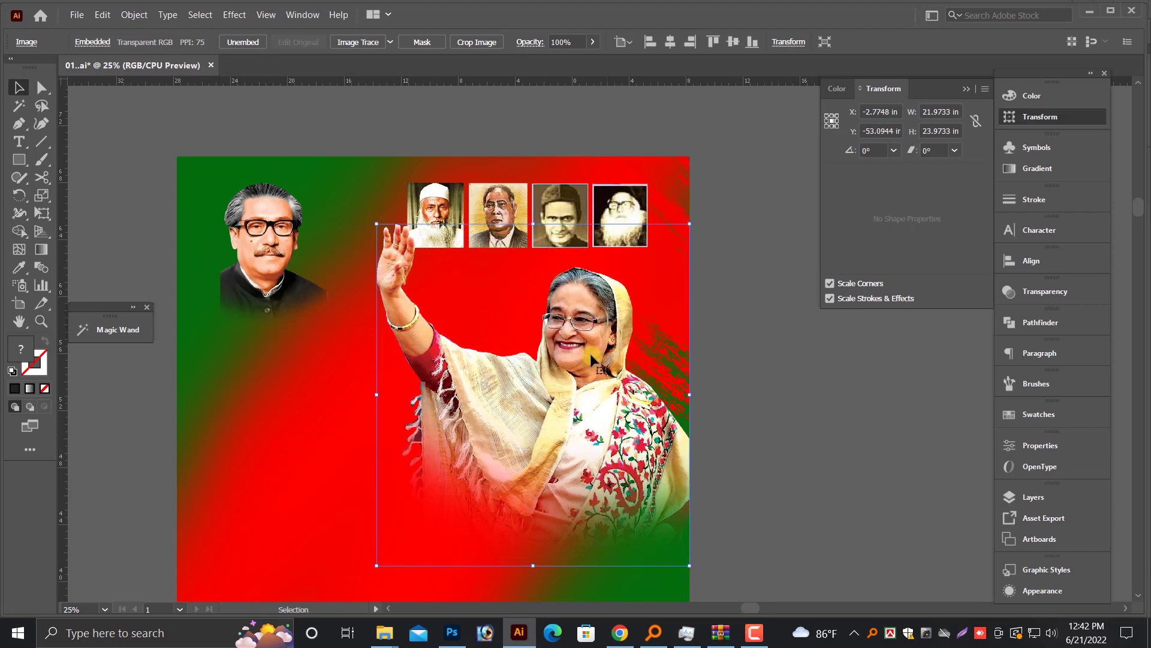
click(525, 233)
scroll(745, 257, up, 4)
drag(742, 376, 818, 380)
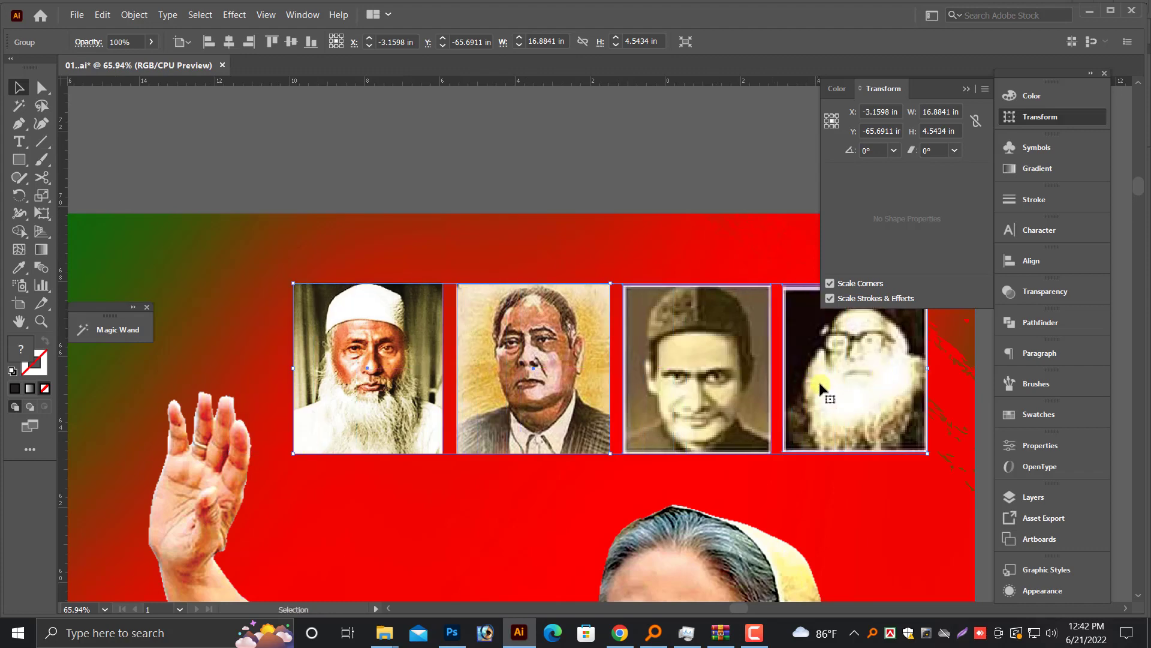
key(ctrl+minus)
key(ctrl+minus)
key(ctrl+minus)
key(ctrl+minus)
Enlarge the man's portrait to fill the top-left corner of the banner.
mouse_move(399, 422)
mouse_down()
mouse_move(371, 410)
mouse_move(436, 428)
mouse_move(462, 462)
mouse_up()
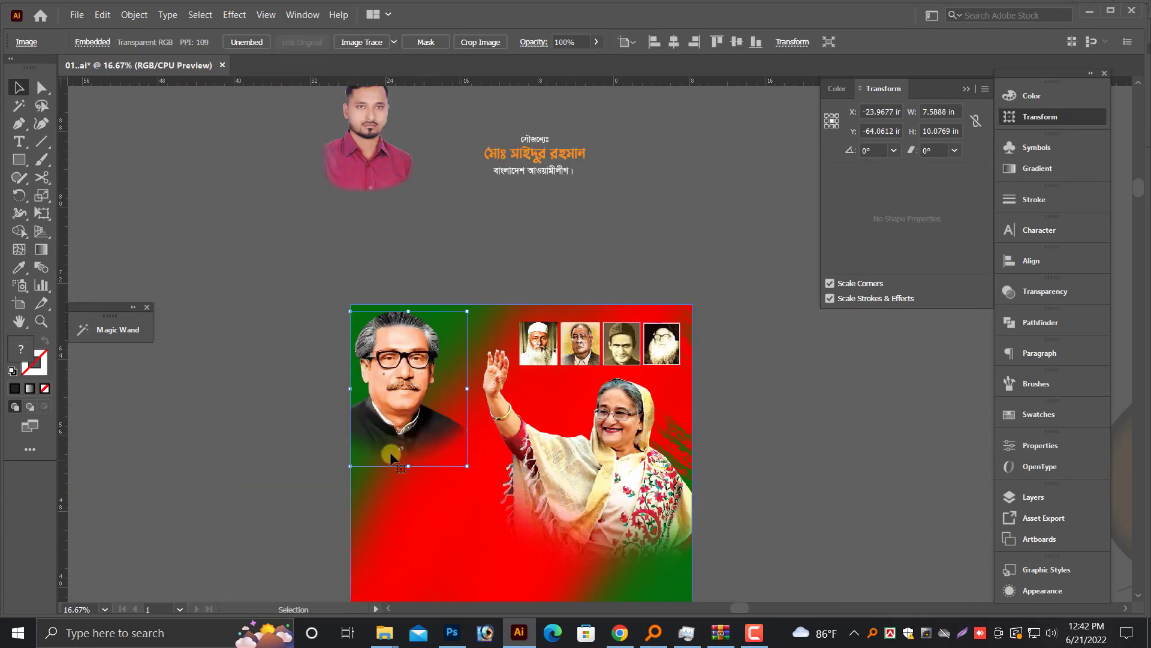
click(307, 448)
key(ctrl+minus)
scroll(318, 435, down, 2)
key(ctrl+minus)
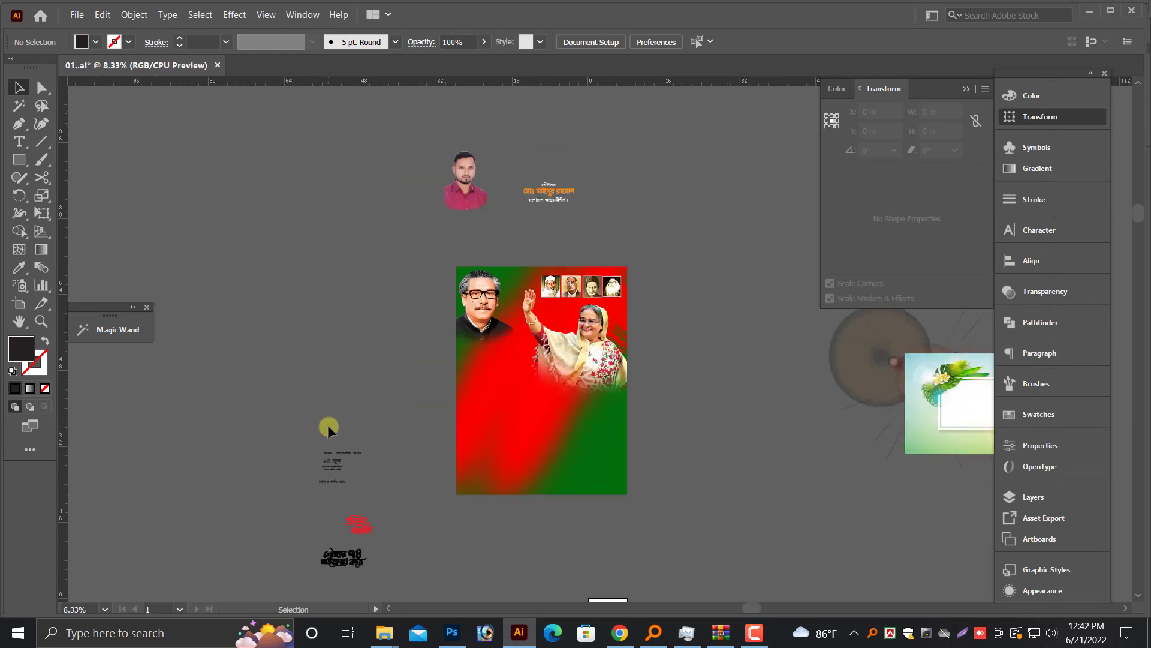
scroll(296, 432, down, 2)
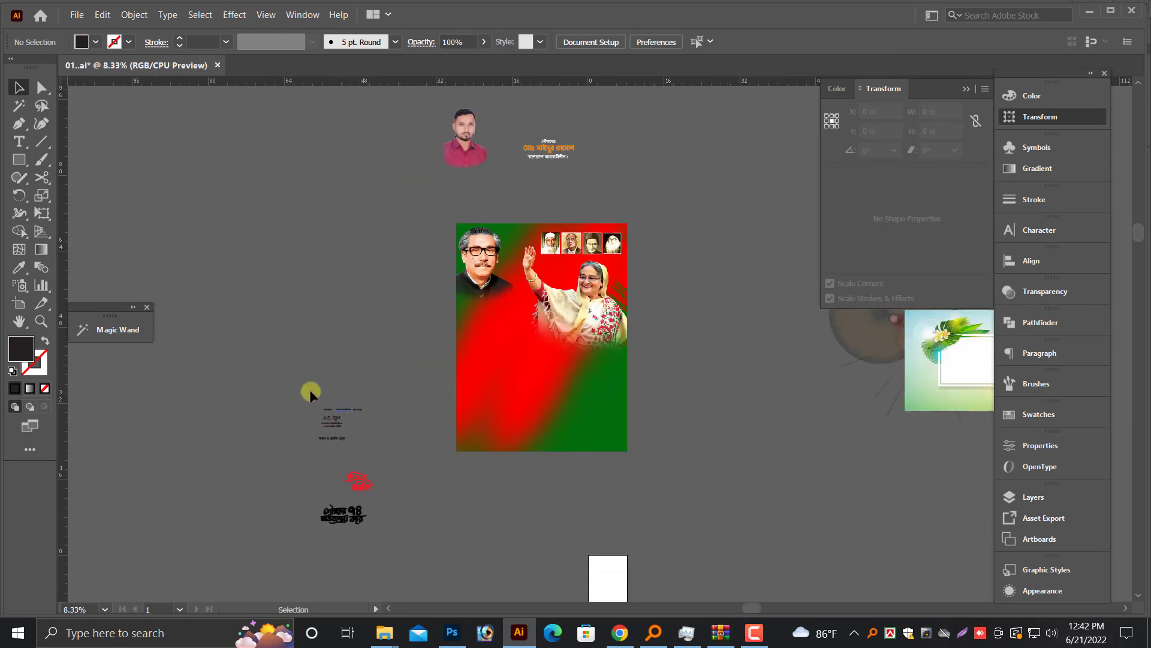
Widen the small Bengali text line and move it down above the banner.
click(366, 411)
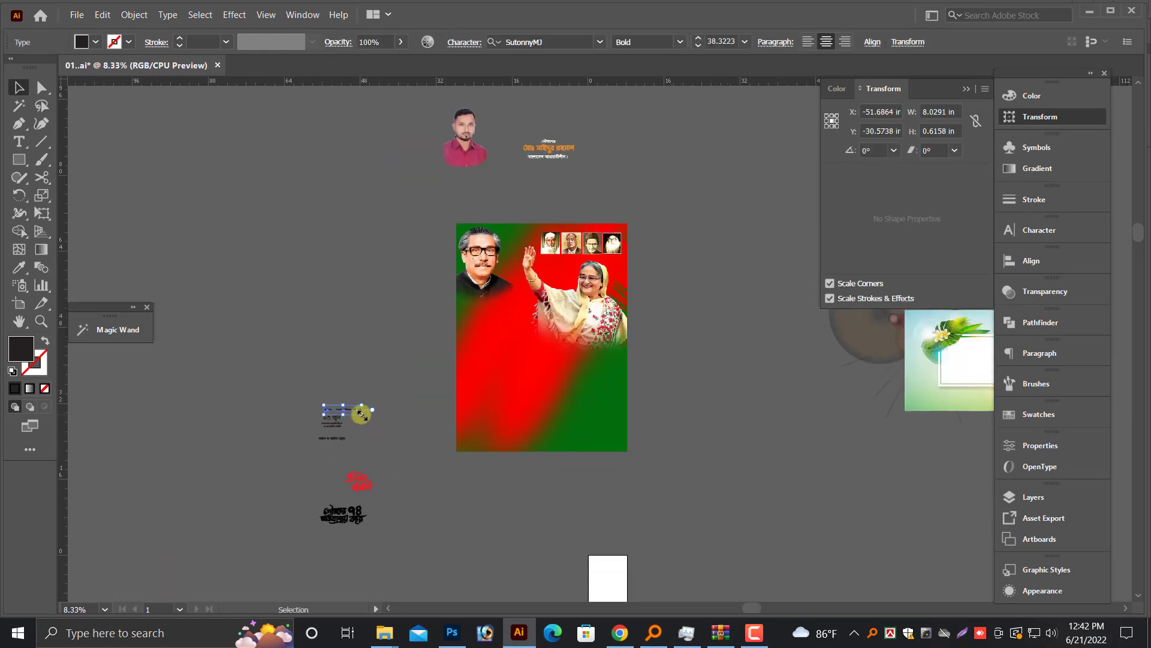
mouse_move(361, 414)
mouse_down()
mouse_move(441, 414)
mouse_move(550, 201)
mouse_up()
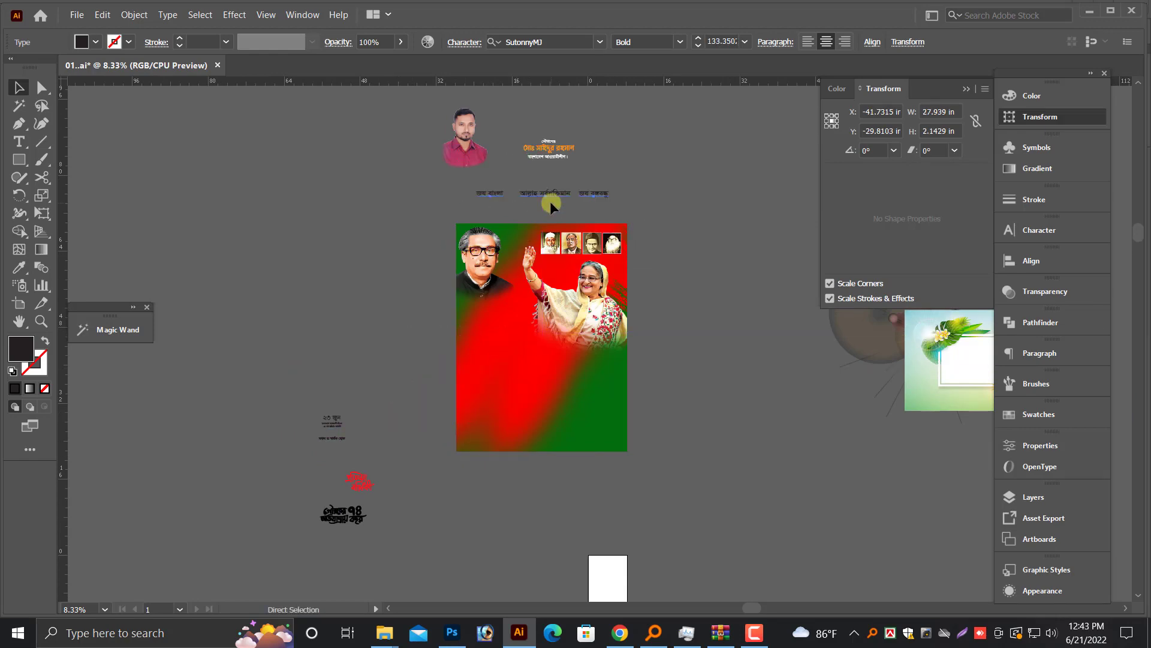
key(ctrl+plus)
key(ctrl+plus)
key(ctrl+plus)
drag(599, 348, 606, 404)
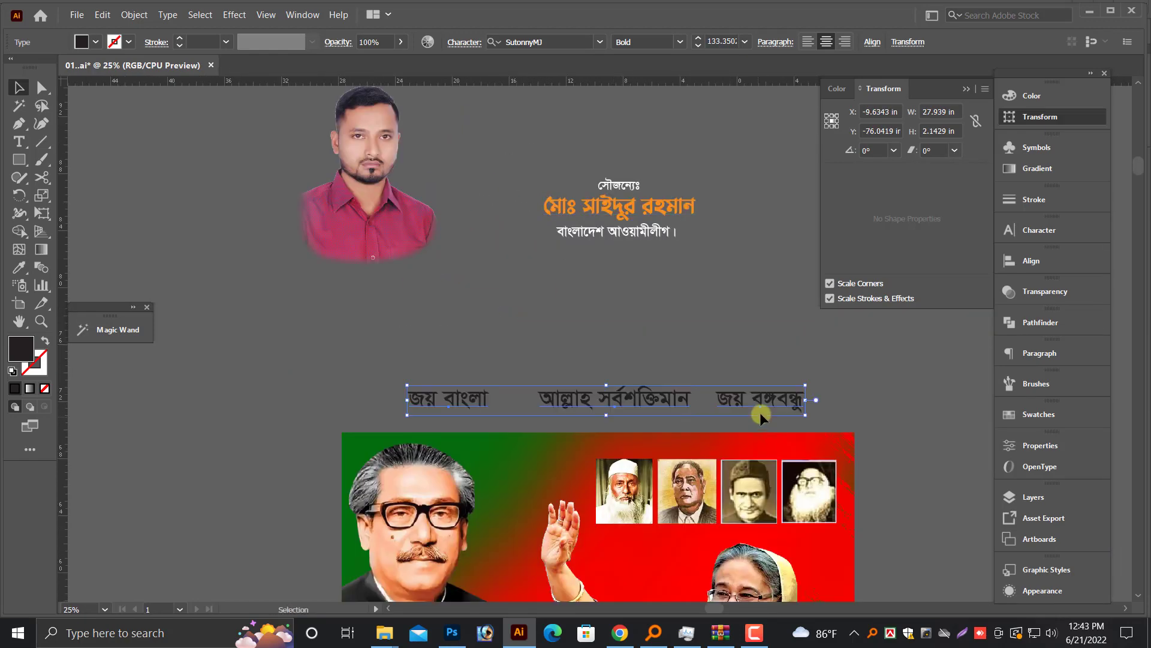
drag(805, 401, 654, 401)
scroll(413, 468, down, 5)
Make the Bengali text line white and place it on the banner's top edge.
click(410, 471)
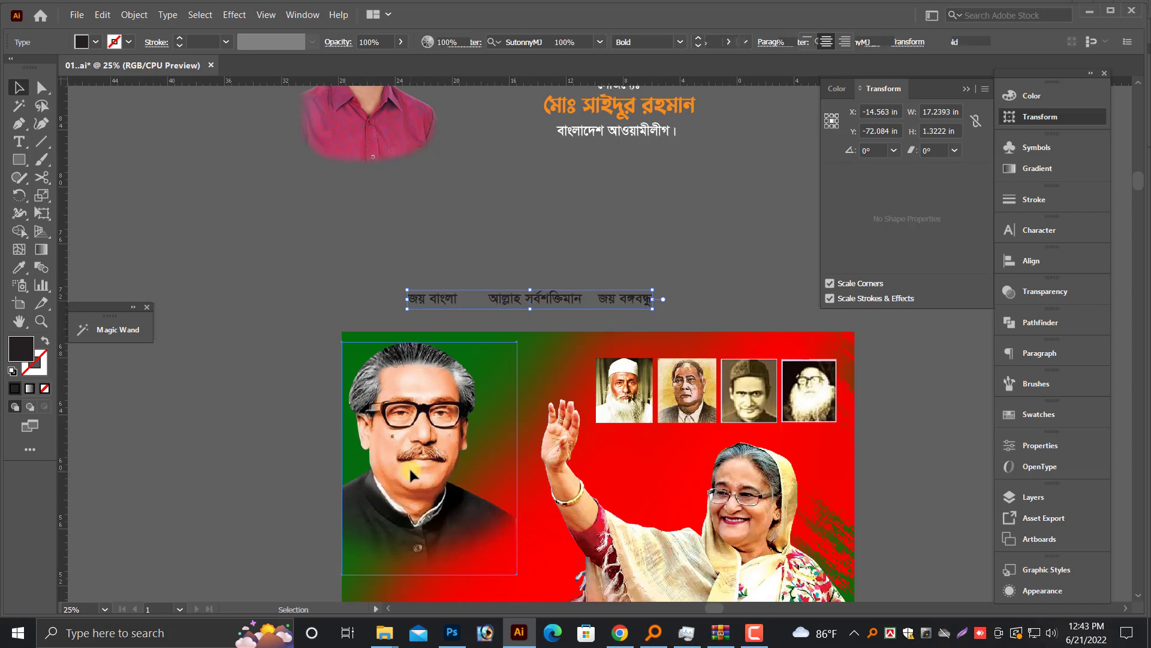
click(505, 276)
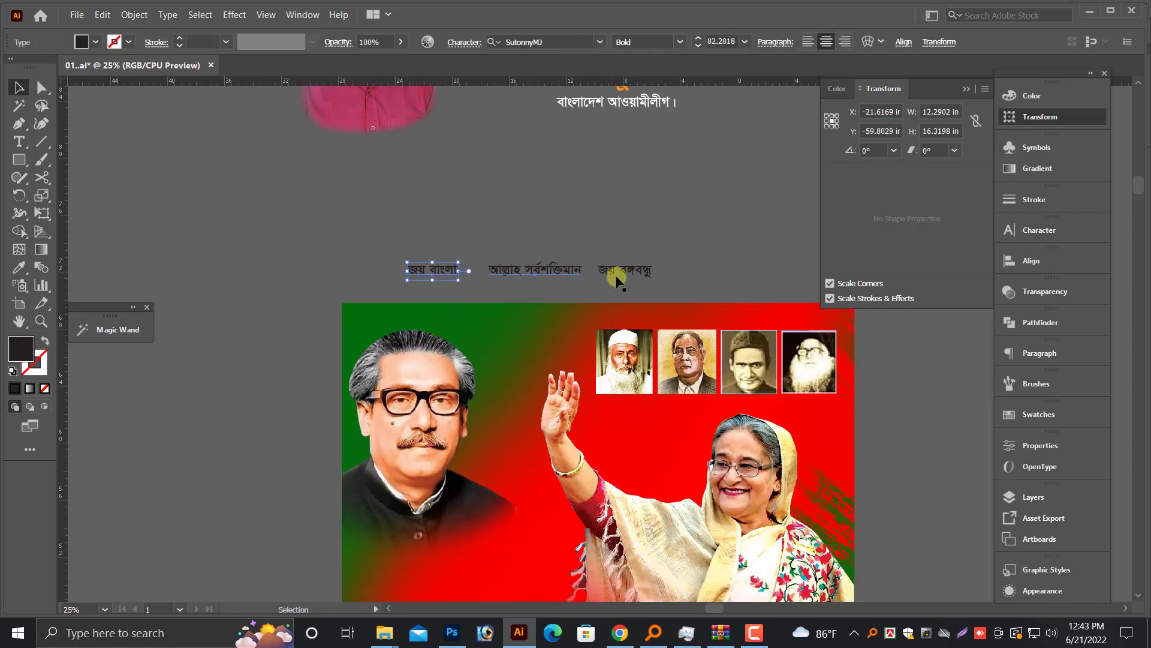
click(1032, 96)
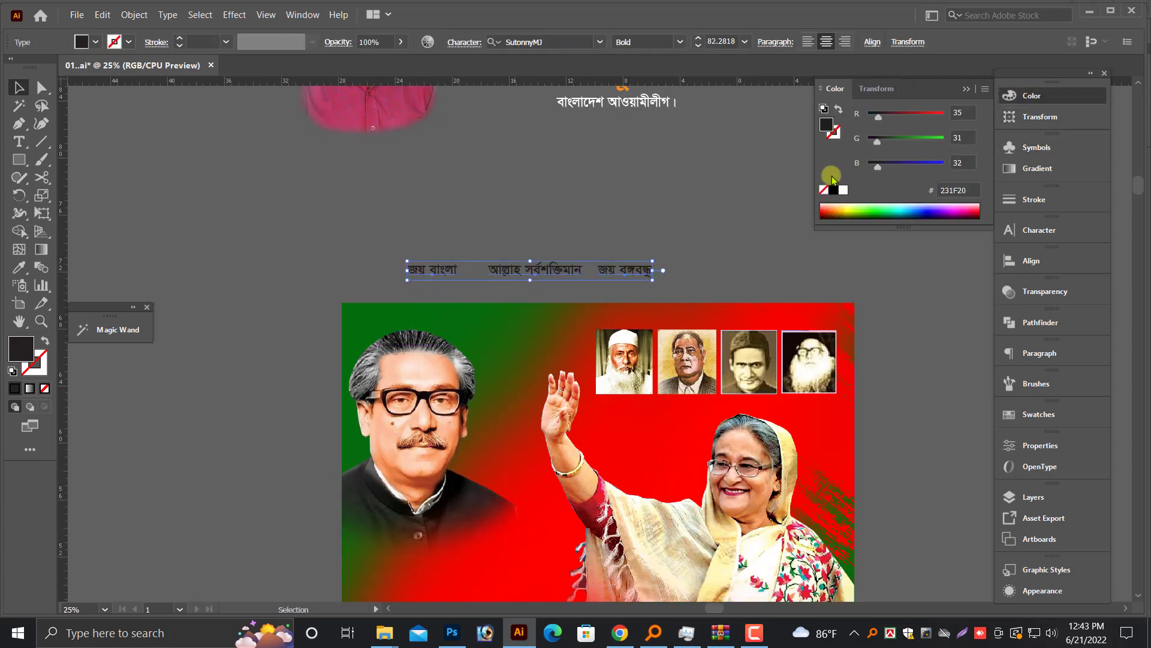
click(842, 191)
drag(614, 276, 559, 322)
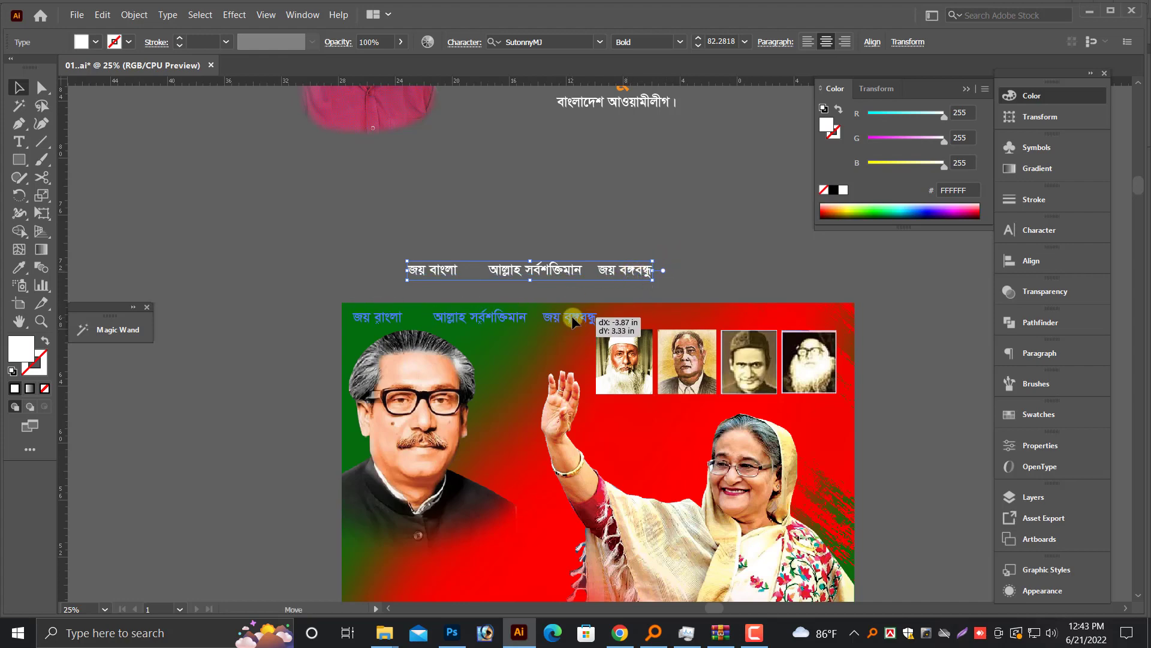
Set জয় বঙ্গবন্ধু at the header's right end and আল্লাহ সর্বশক্তিমান at the centre.
click(326, 228)
scroll(832, 284, up, 2)
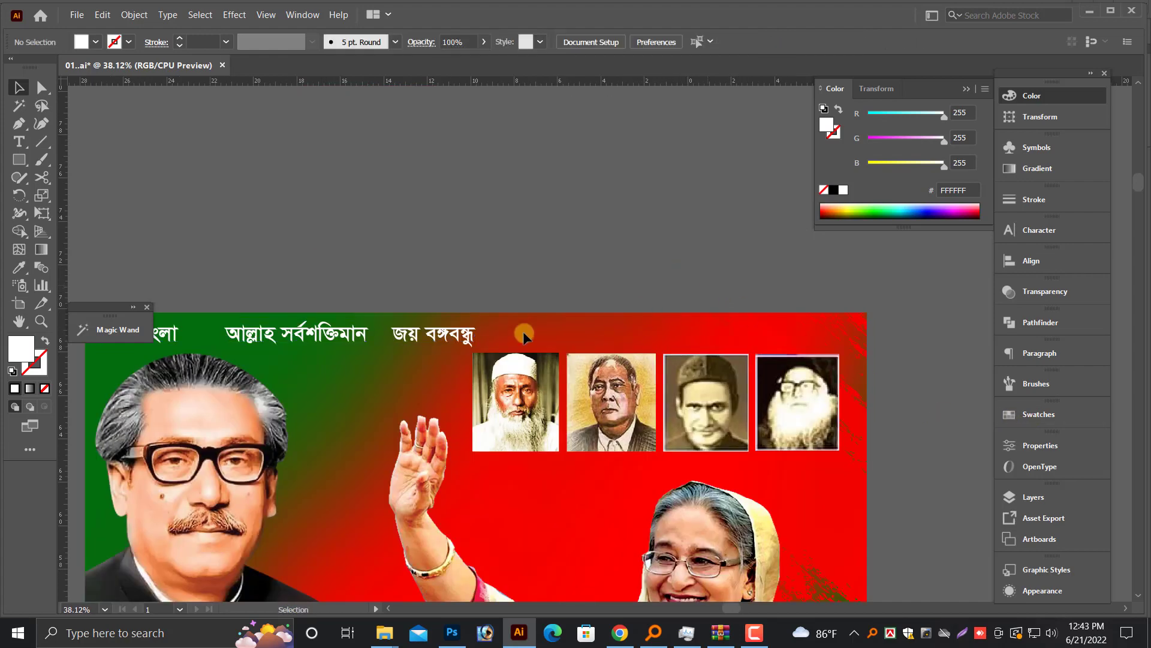
drag(519, 331, 522, 334)
drag(837, 376, 837, 373)
drag(341, 333, 501, 355)
scroll(672, 274, left, 1)
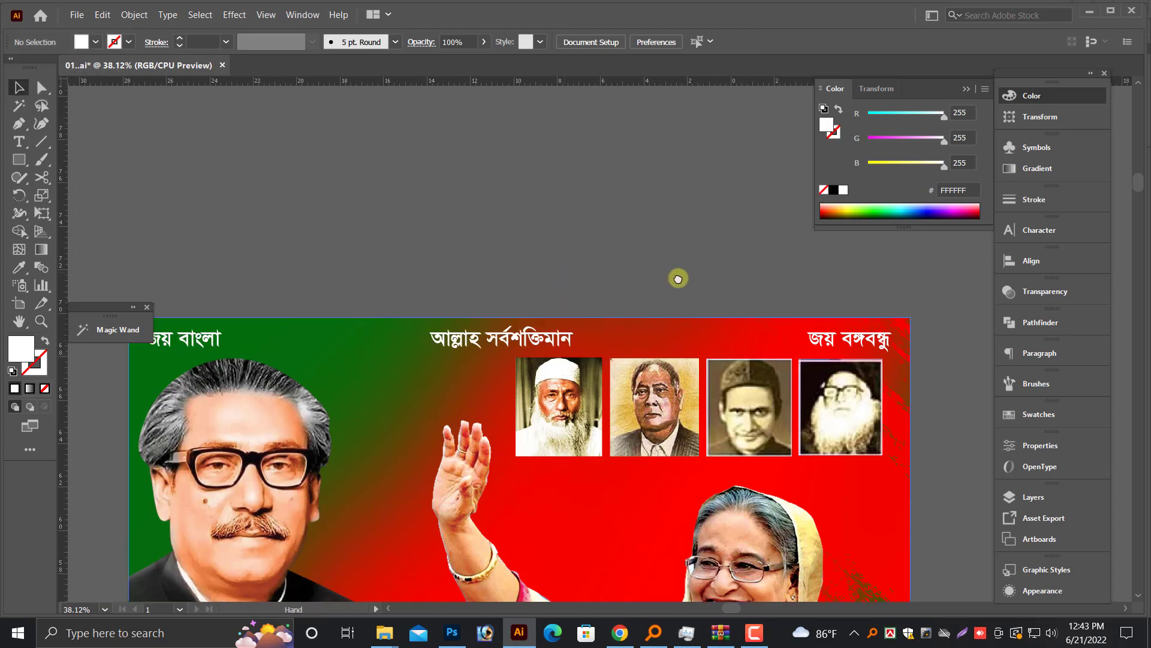
scroll(672, 274, left, 3)
drag(642, 345, 717, 431)
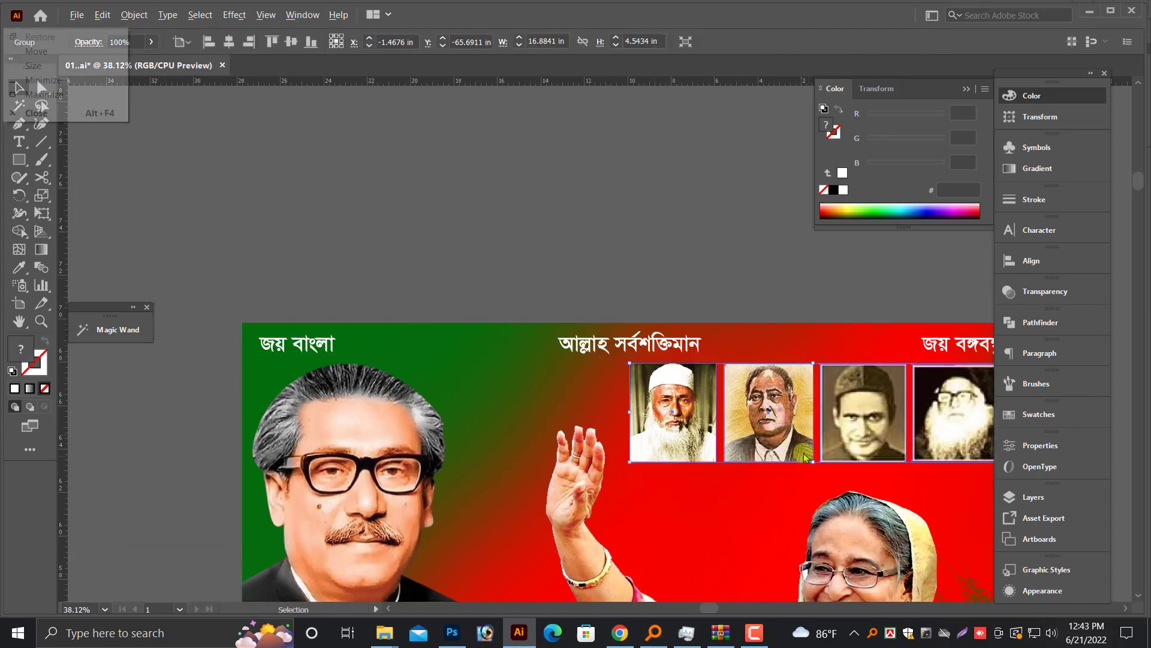
scroll(647, 388, right, 3)
scroll(646, 389, down, 1)
Lower the row of four portraits slightly below the header.
drag(654, 383, 654, 394)
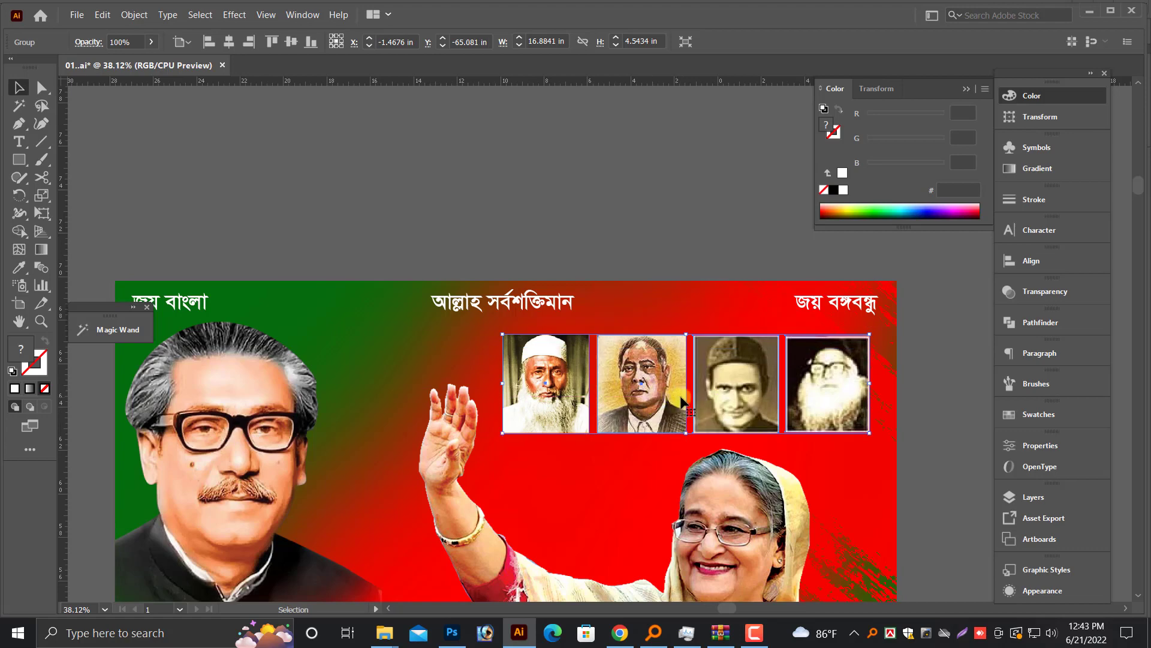
click(628, 217)
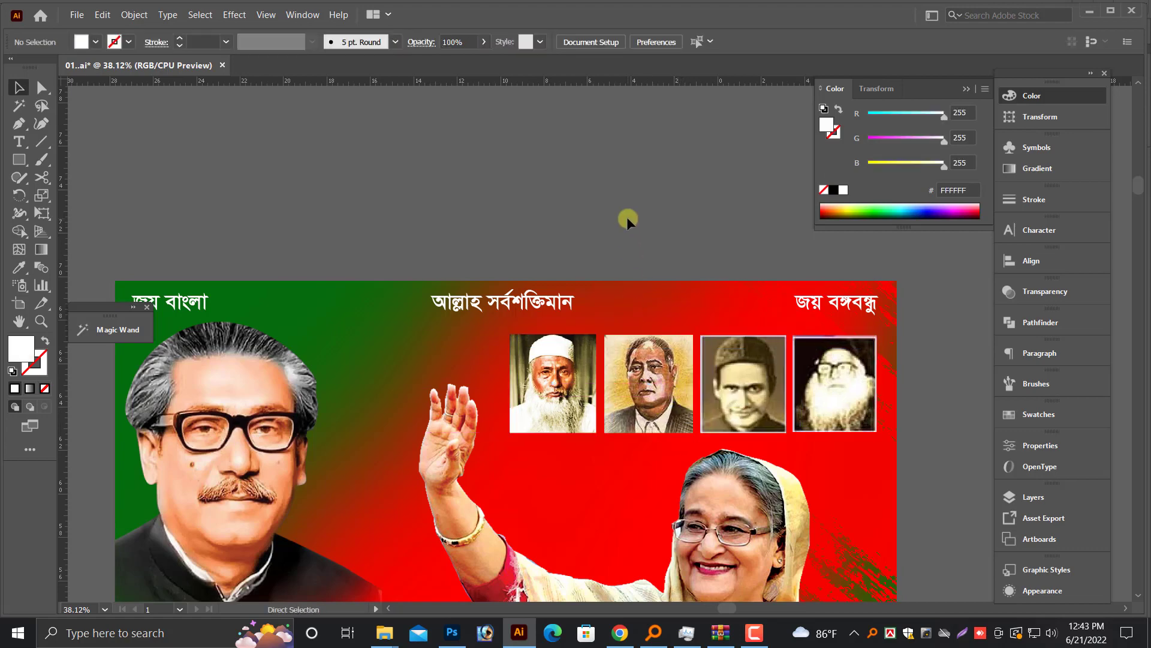
key(ctrl+minus)
key(ctrl+minus)
key(ctrl+minus)
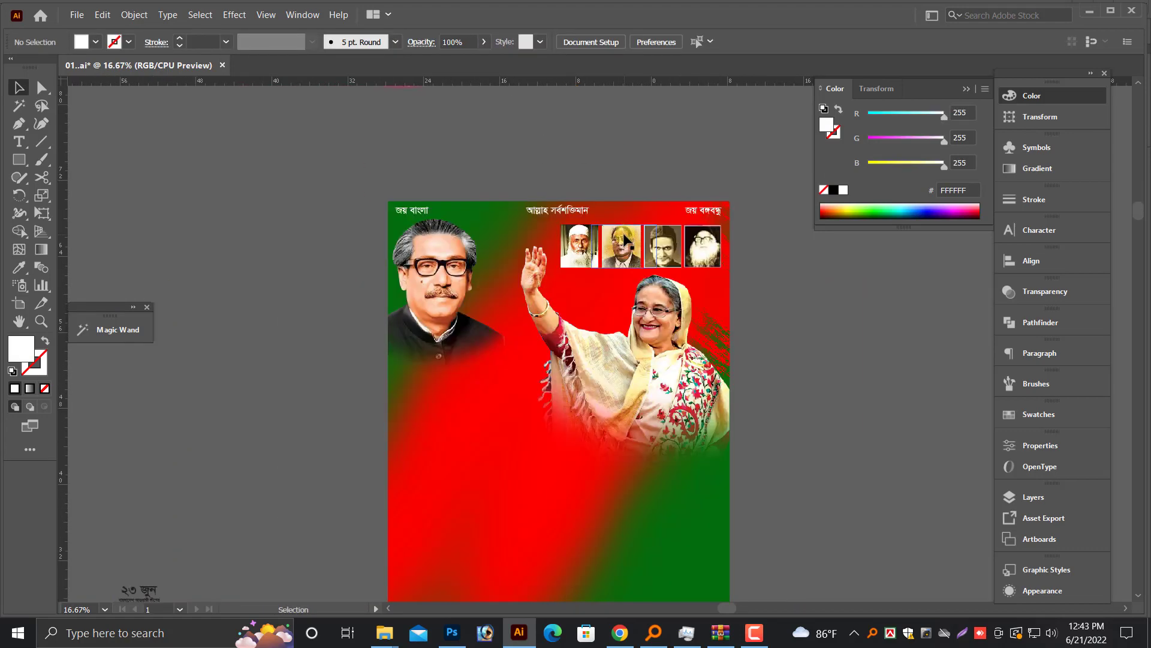
key(ctrl+minus)
Move the spare portrait photo off to the artboard's right.
scroll(623, 237, up, 1)
scroll(539, 300, down, 2)
scroll(426, 396, up, 1)
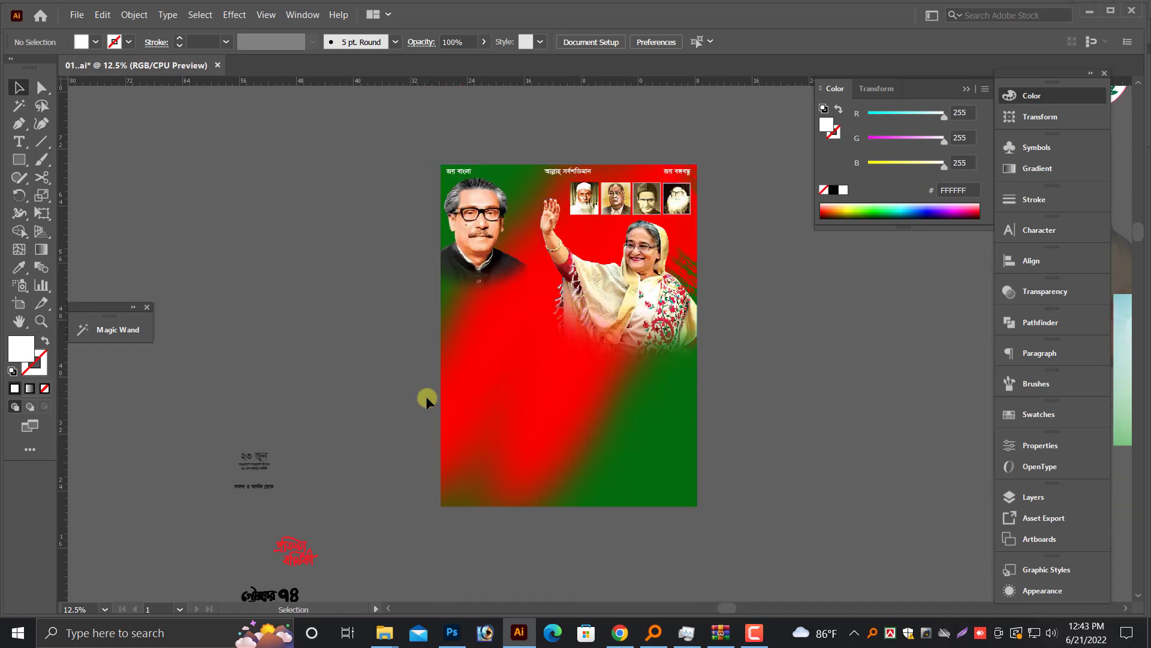
scroll(478, 233, up, 1)
drag(453, 138, 822, 531)
scroll(304, 463, down, 2)
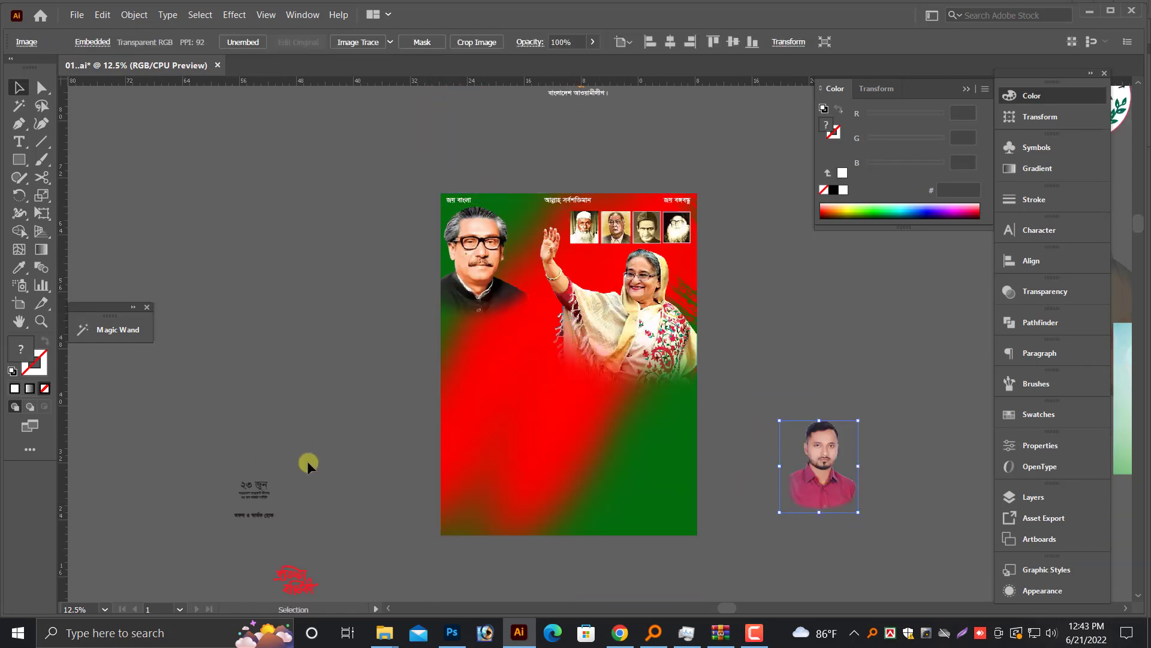
scroll(286, 483, down, 2)
scroll(285, 482, down, 1)
scroll(240, 444, down, 1)
Place the গৌরবের ৭৪ headline below the left portrait, make it white, and resize it.
click(297, 507)
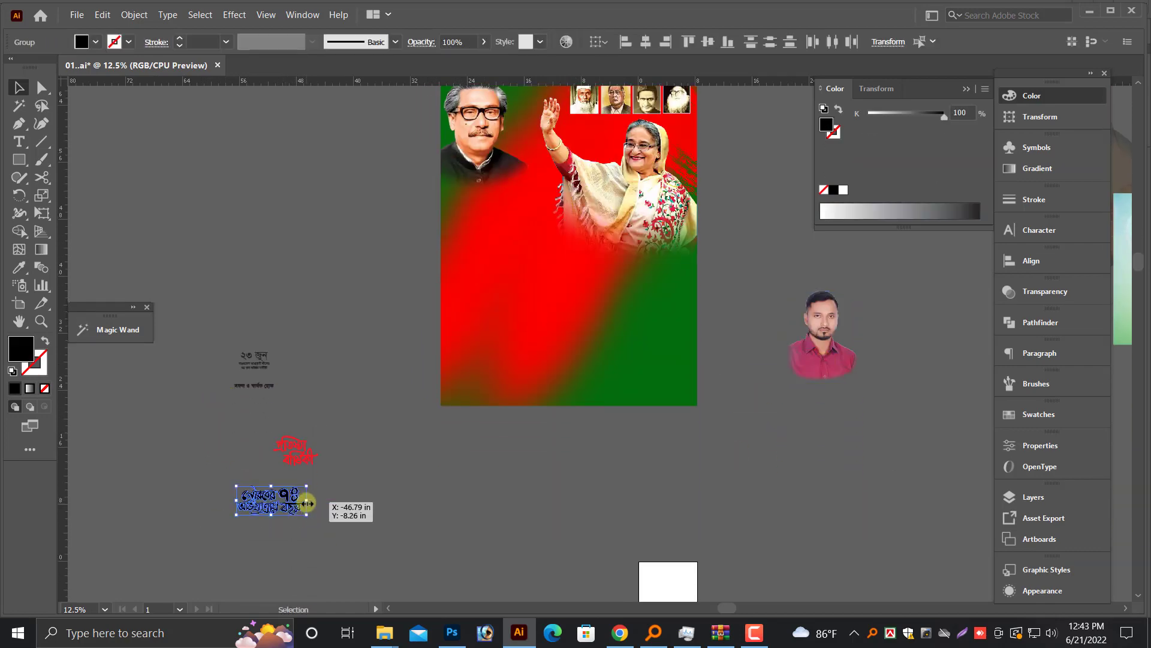
mouse_move(308, 500)
mouse_down()
mouse_move(342, 509)
mouse_move(324, 500)
mouse_up()
drag(287, 499, 524, 222)
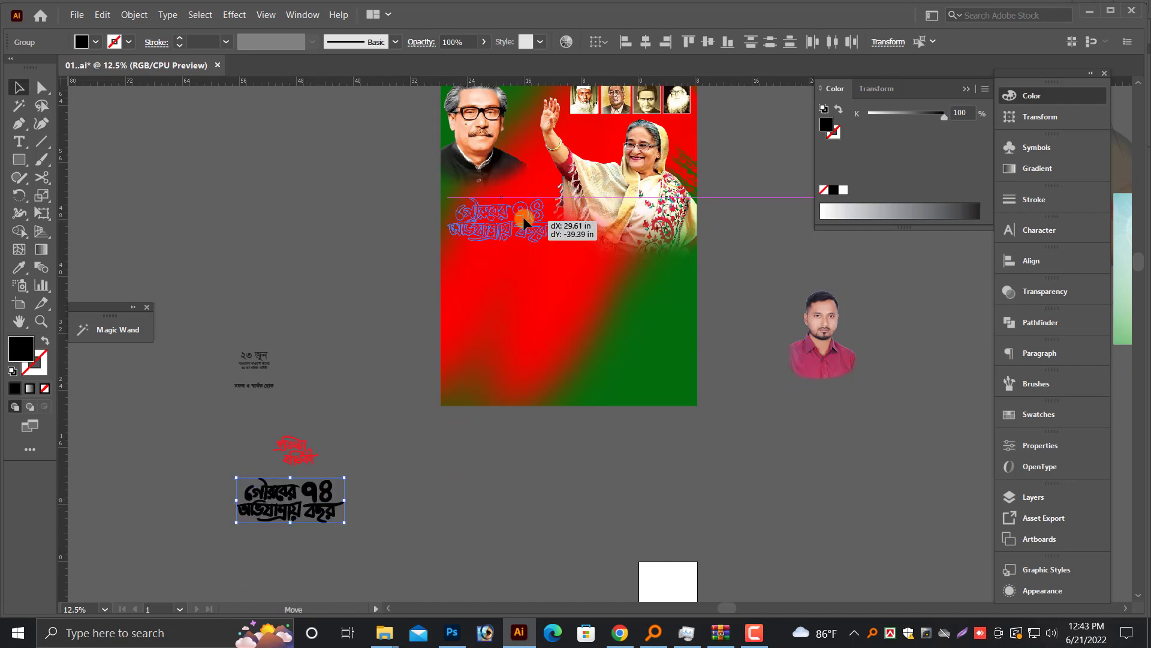
key(ctrl+plus)
key(ctrl+plus)
key(ctrl+plus)
click(844, 189)
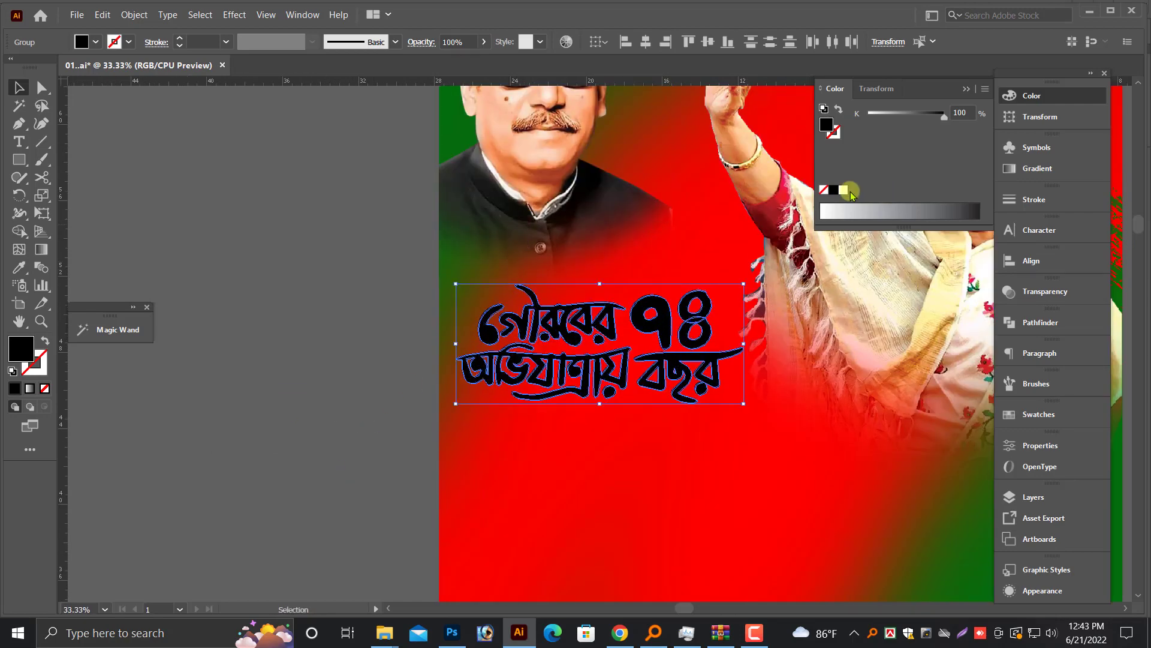
drag(743, 344, 717, 344)
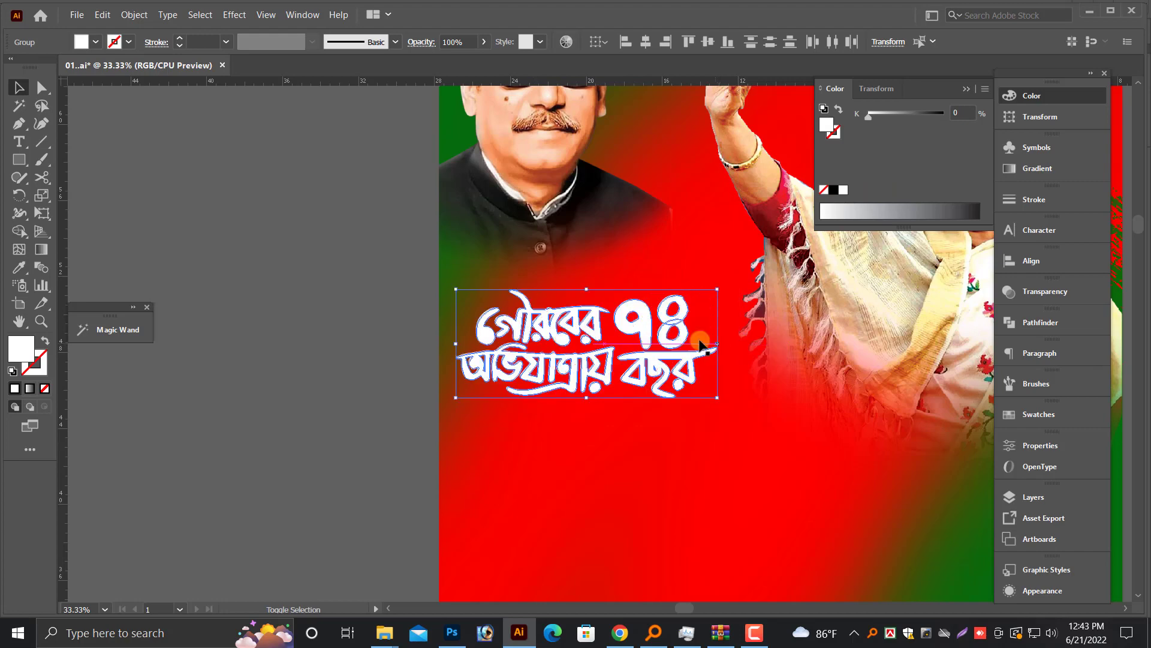
click(382, 345)
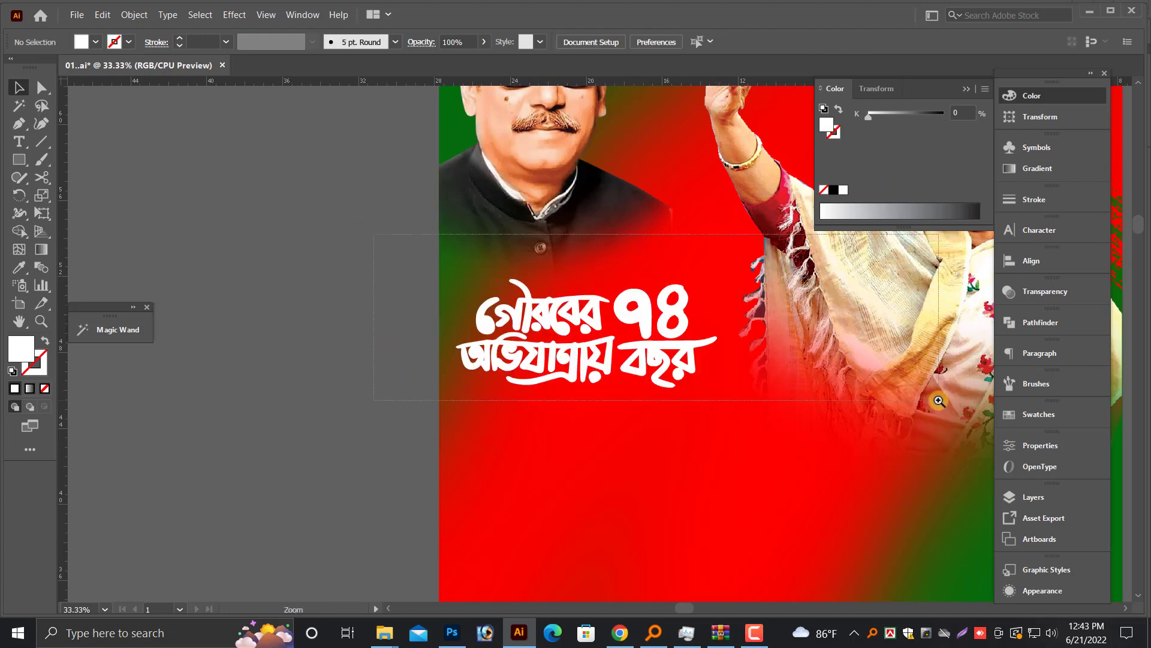
scroll(721, 293, up, 2)
click(474, 396)
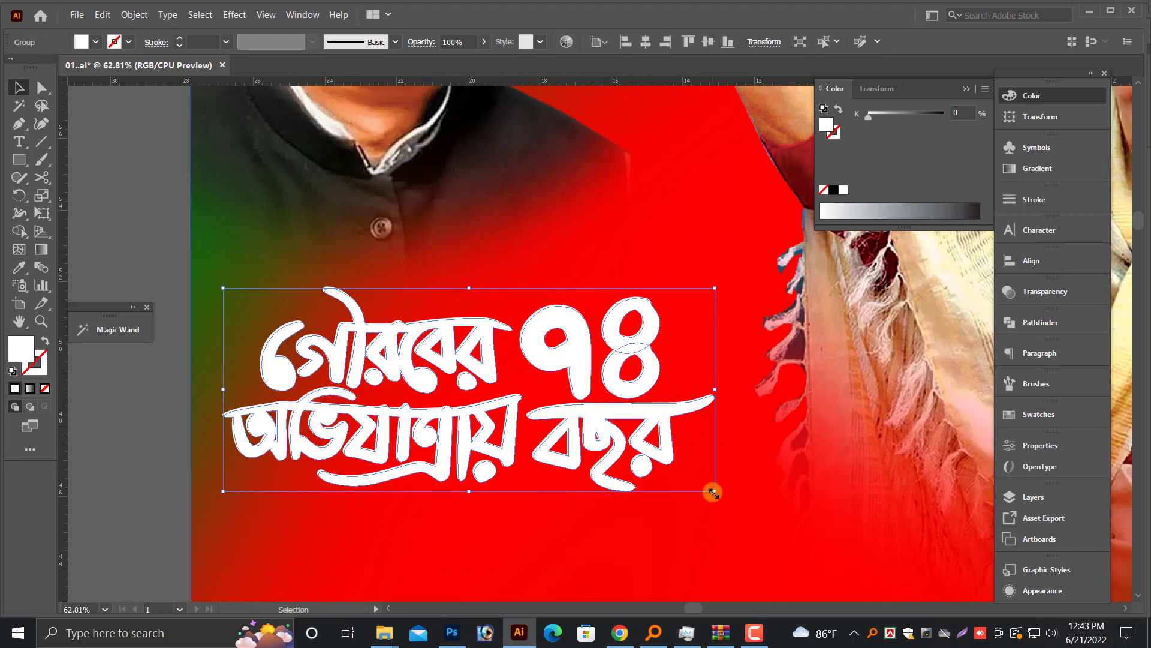
drag(714, 489, 728, 501)
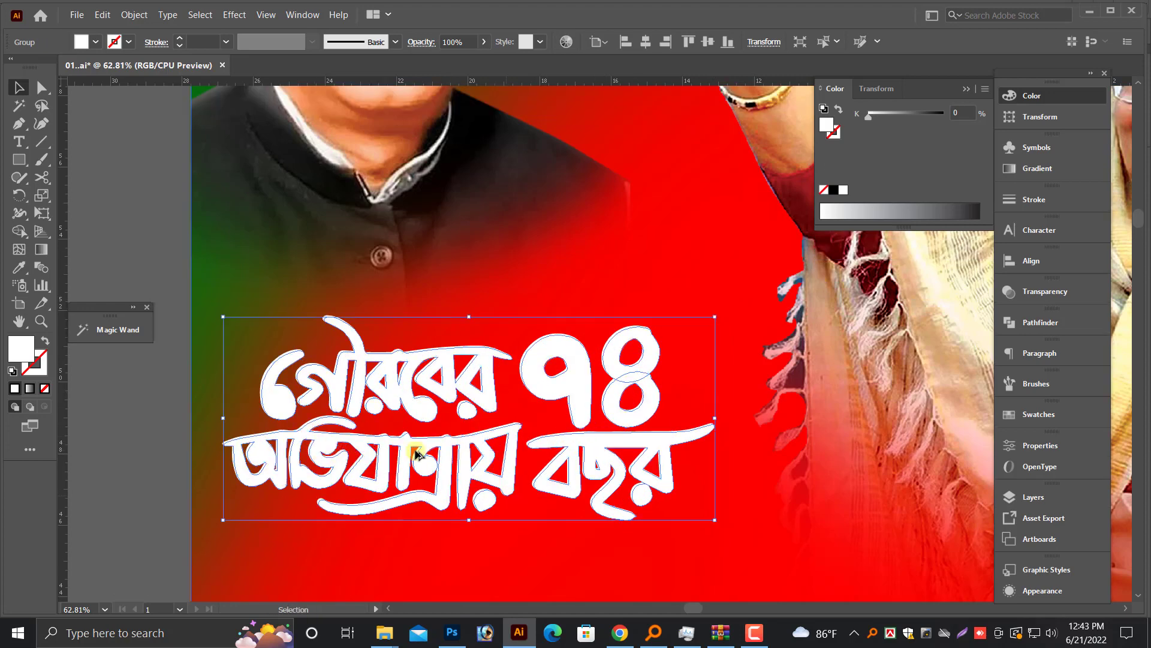
Drop a copy of the headline left of the poster, ungroup it and delete বছর.
key(alt+space)
mouse_move(357, 366)
mouse_down()
mouse_move(771, 390)
mouse_move(311, 353)
mouse_up()
right_click(318, 303)
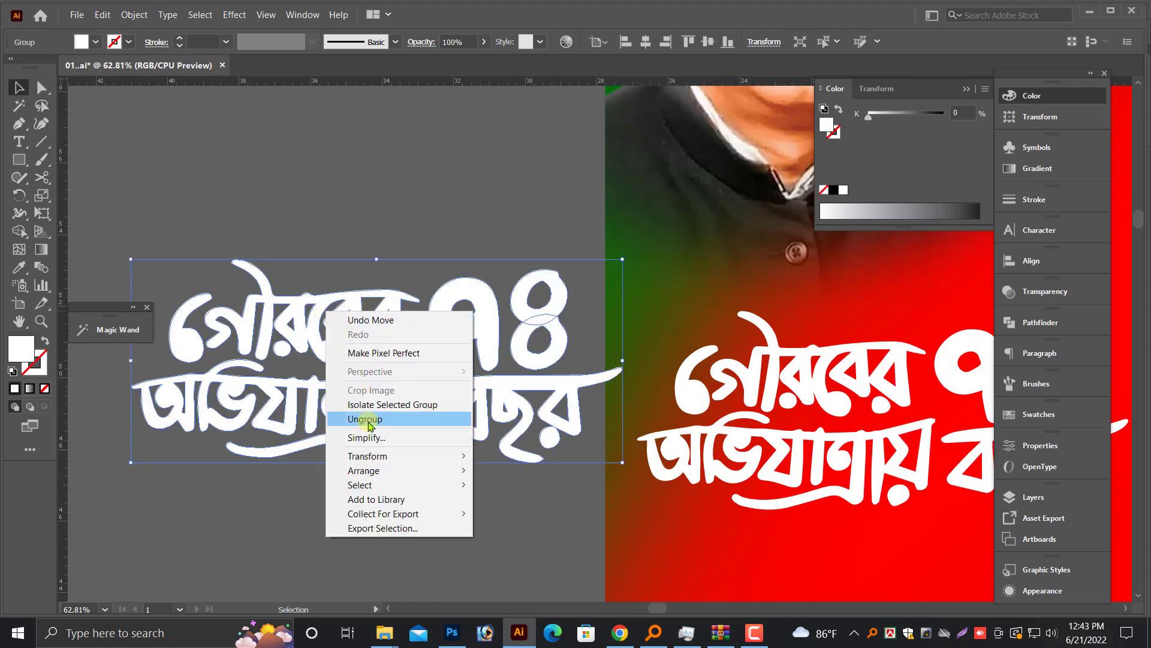
click(368, 424)
click(459, 420)
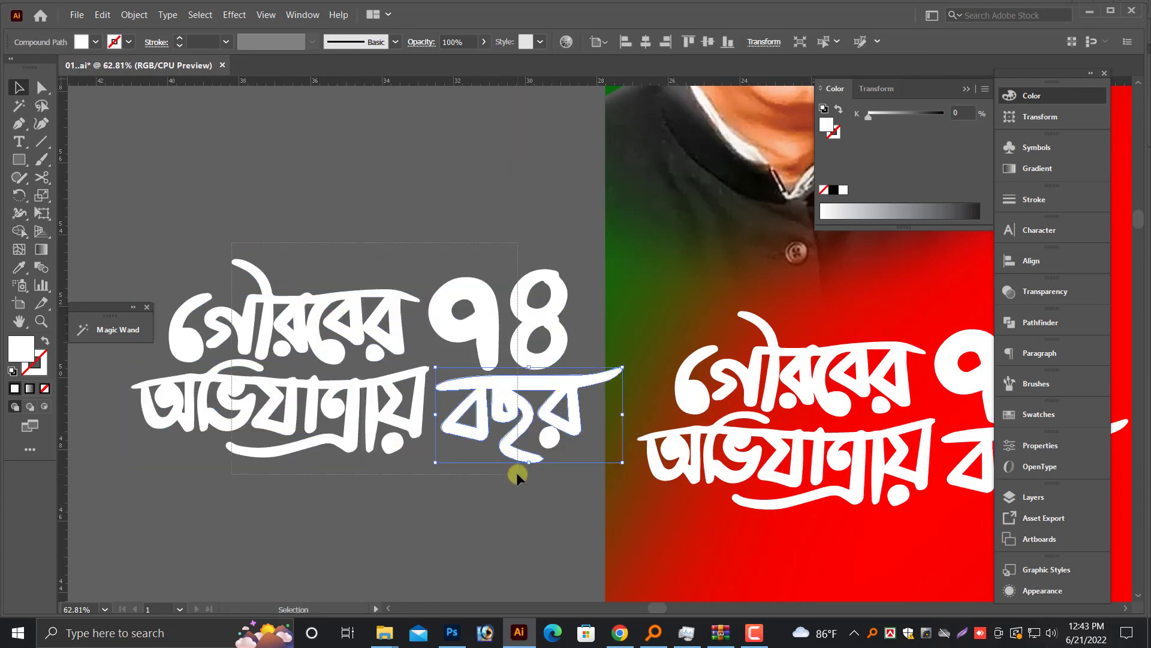
key(Delete)
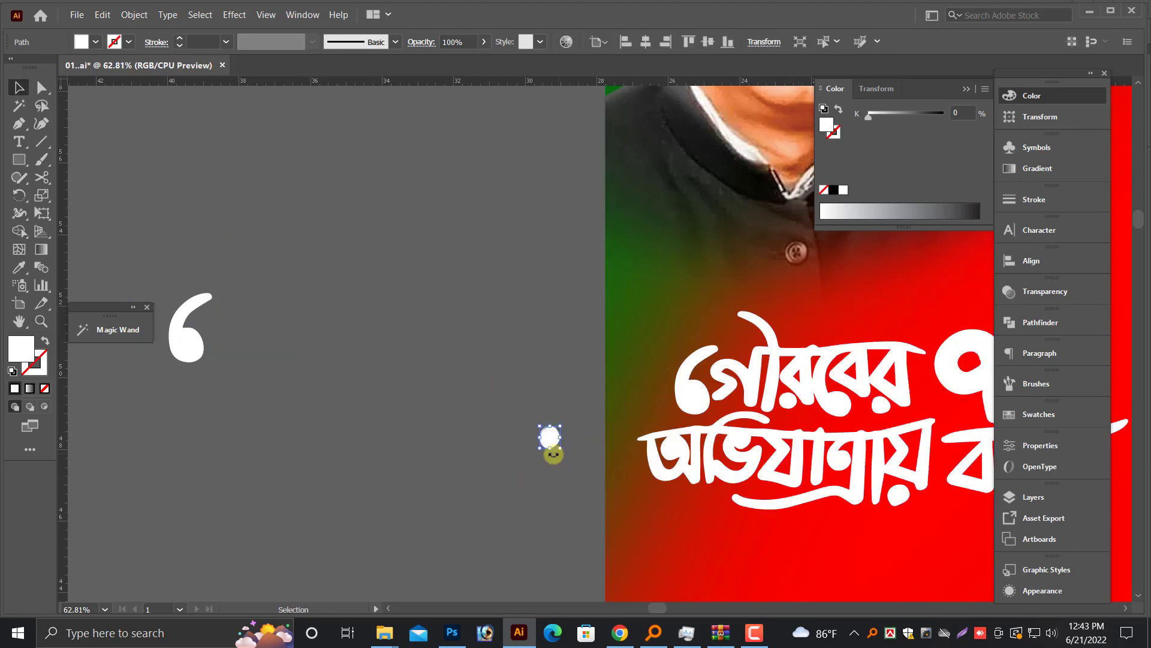
Lower the headline slightly and leave another headline copy on the pasteboard.
scroll(774, 474, right, 5)
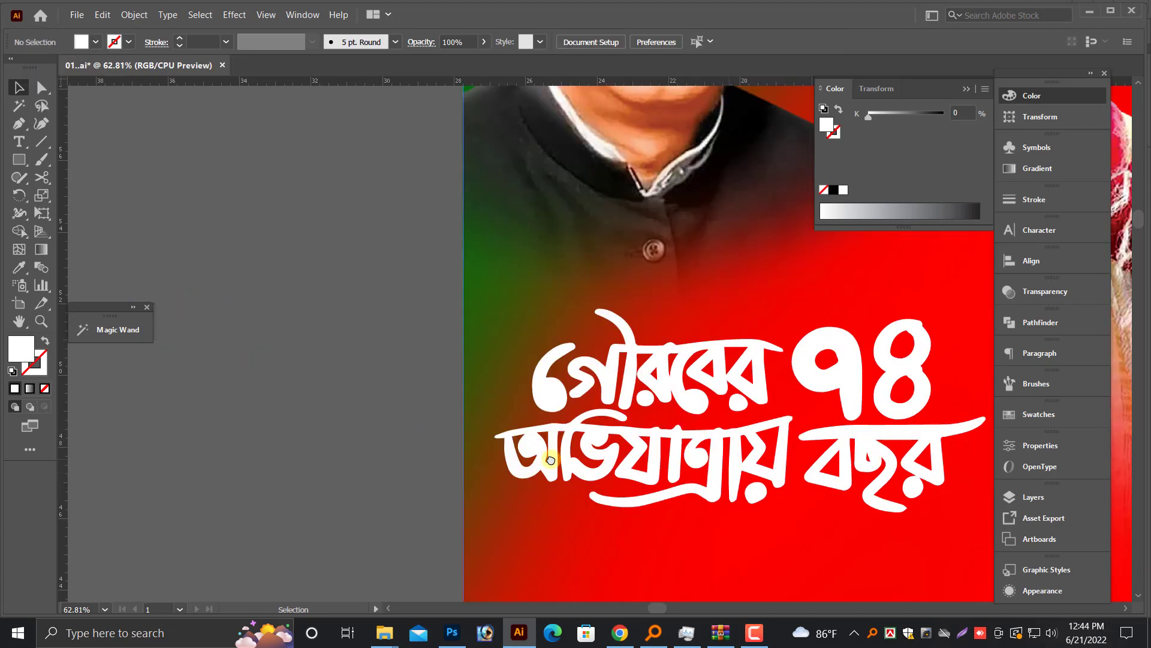
mouse_move(539, 461)
mouse_down()
mouse_move(542, 492)
mouse_move(553, 489)
mouse_up()
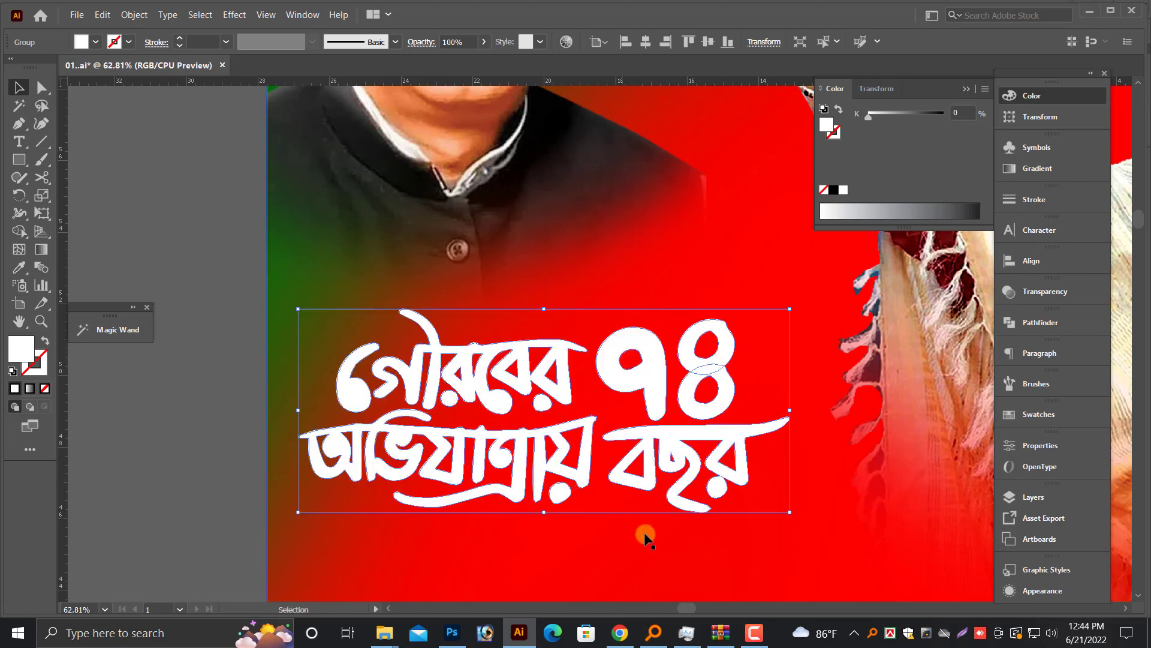
scroll(869, 375, left, 4)
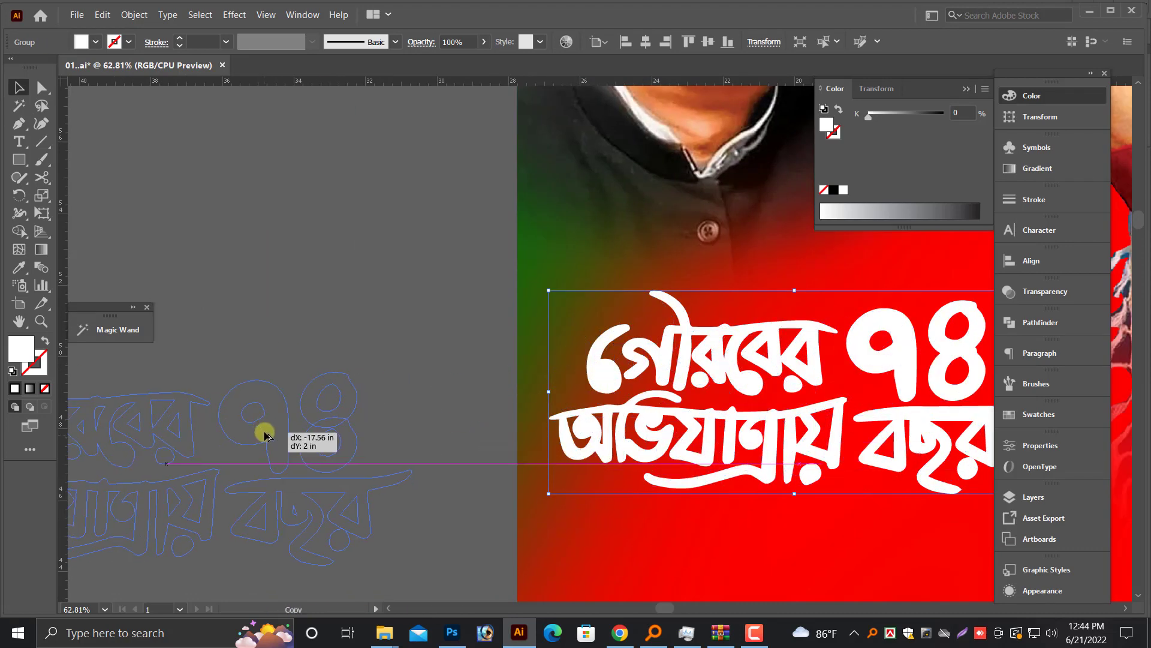
drag(868, 375, 270, 468)
scroll(371, 378, right, 5)
key(alt+space)
click(395, 355)
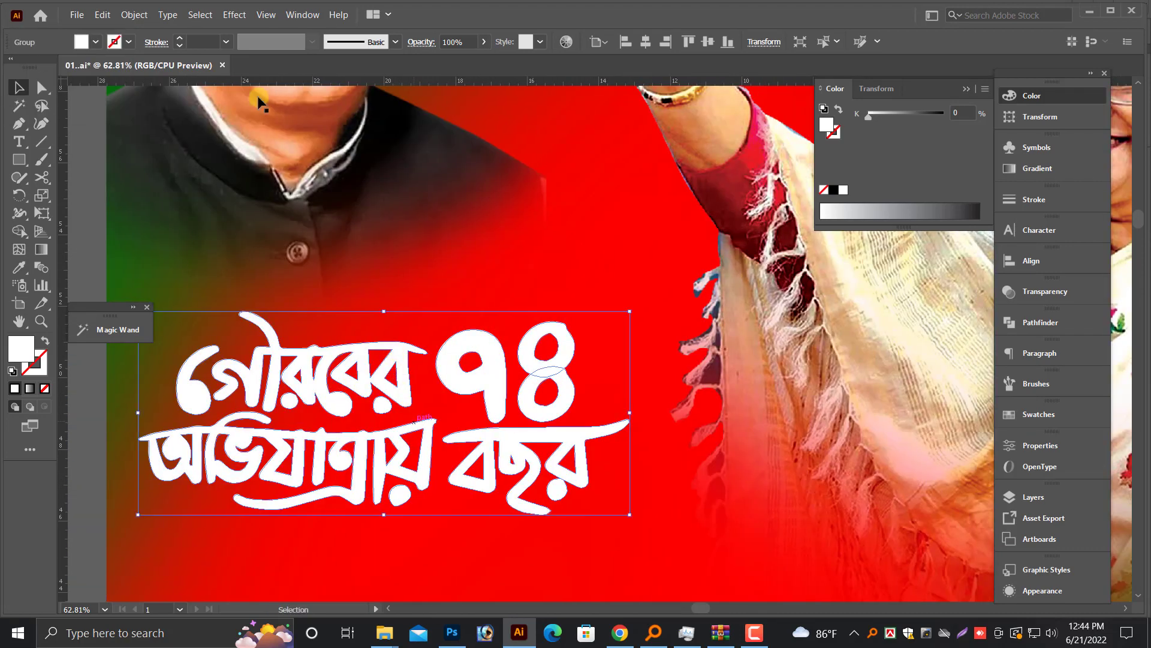
Add a Drop Shadow at 100% opacity to the white headline.
click(226, 14)
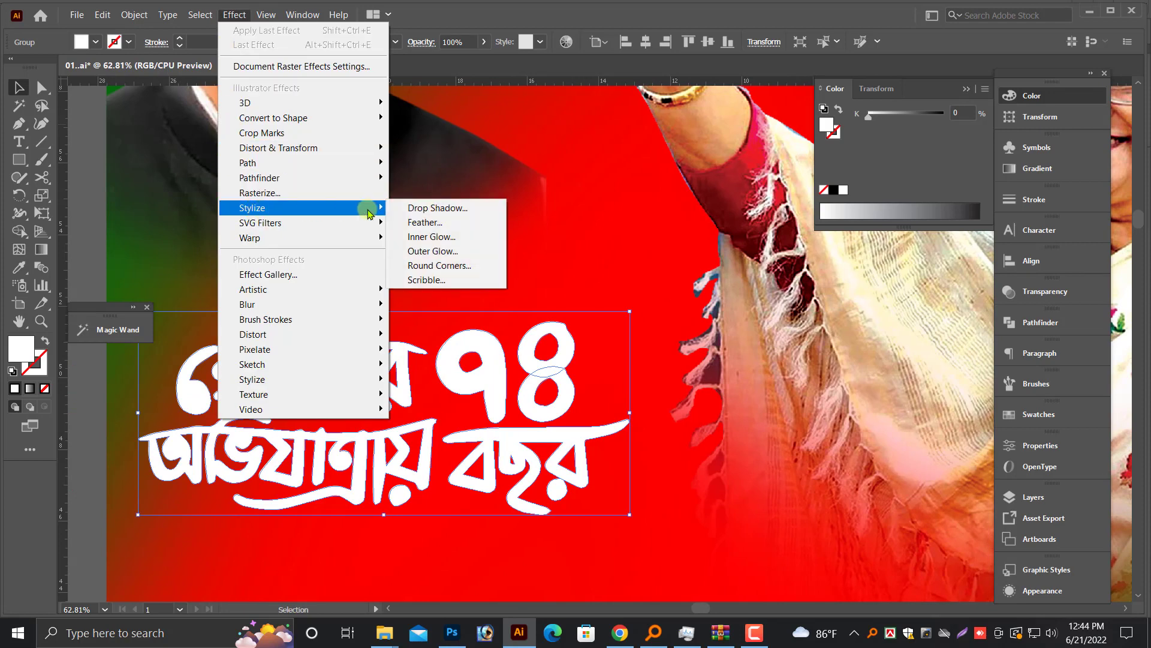
click(413, 208)
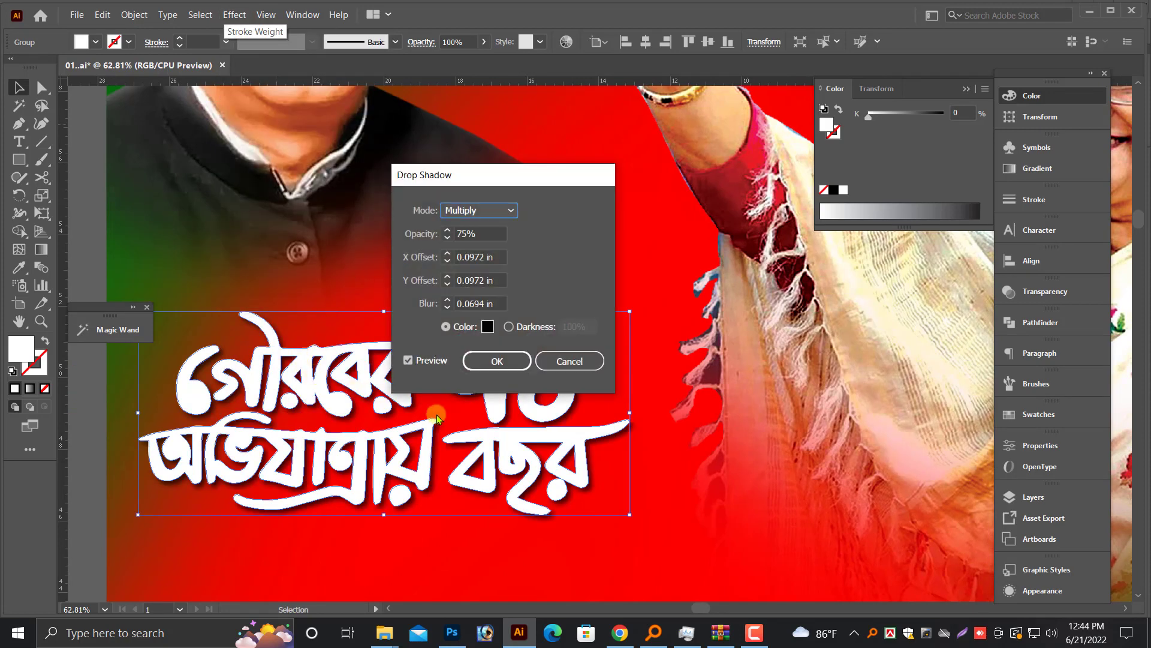
double_click(480, 234)
text(100)
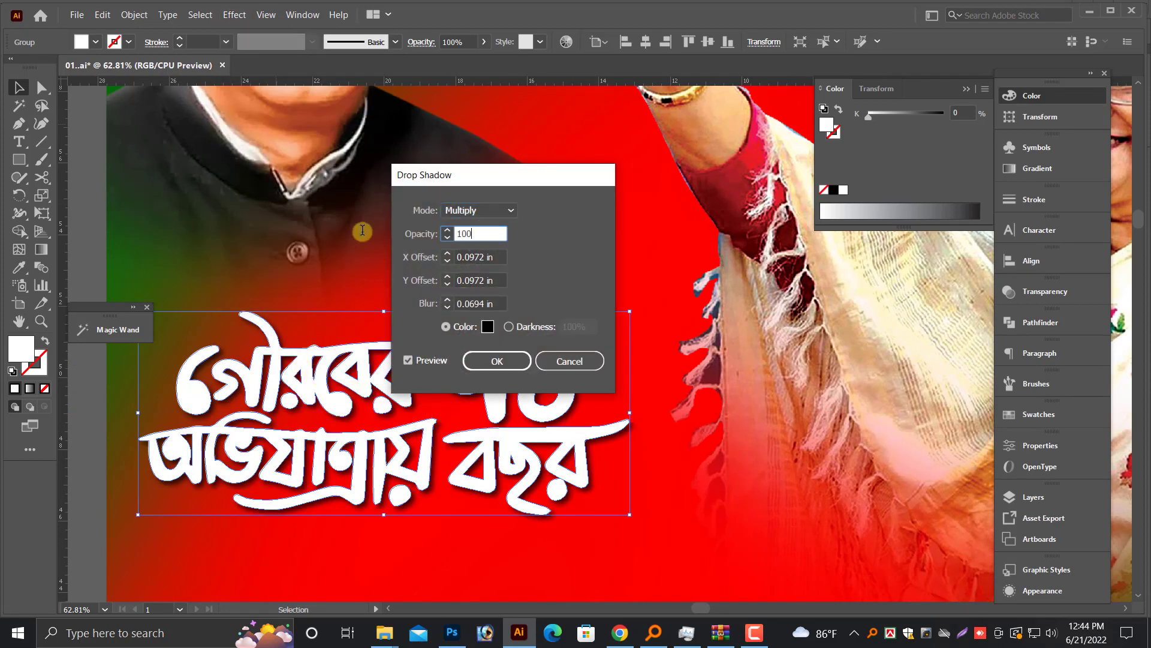
click(505, 354)
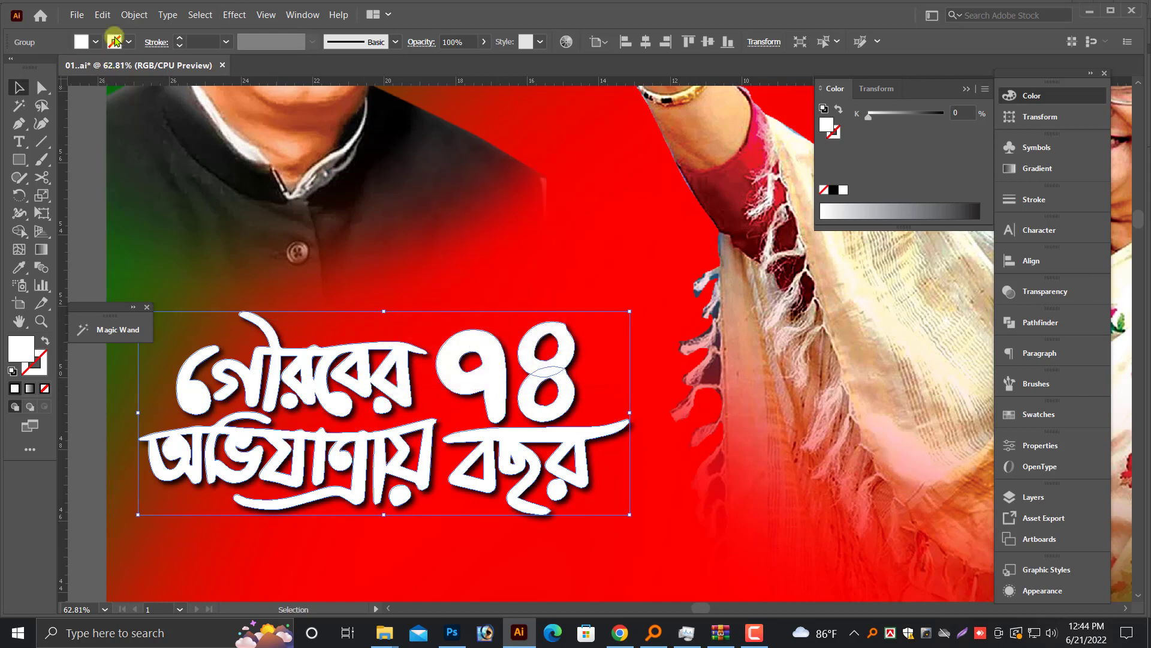
Expand the headline's appearance into plain shapes and enlarge it slightly taller.
click(134, 14)
click(197, 180)
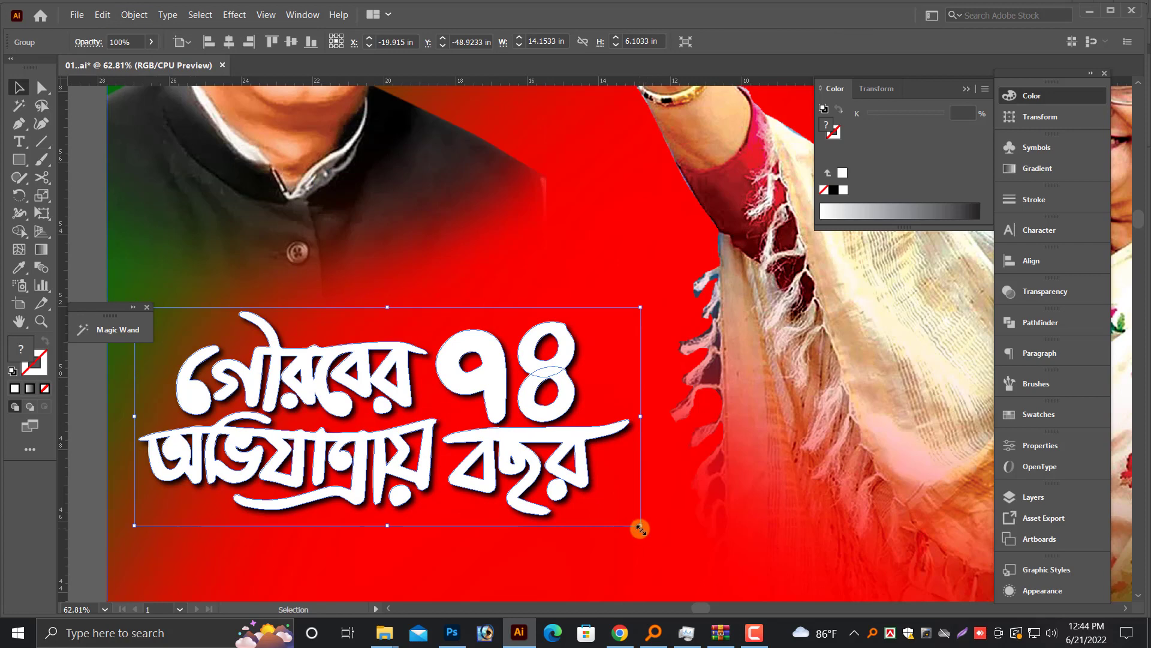
drag(640, 527, 662, 536)
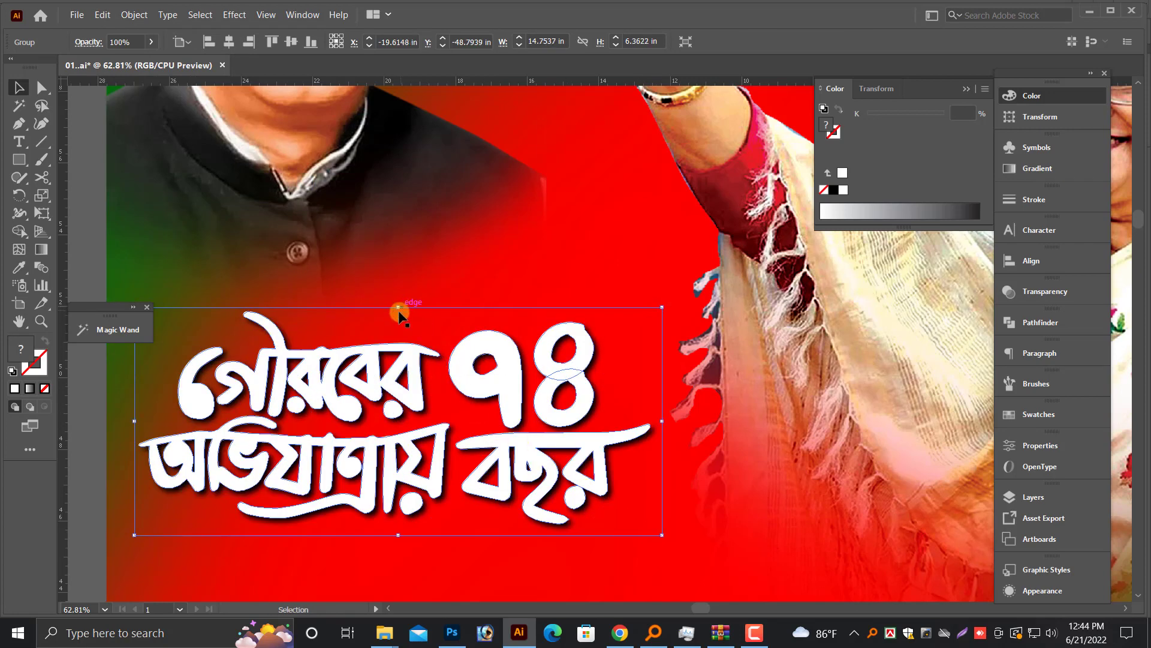
drag(398, 308, 399, 296)
key(ctrl+minus)
key(ctrl+minus)
key(ctrl+minus)
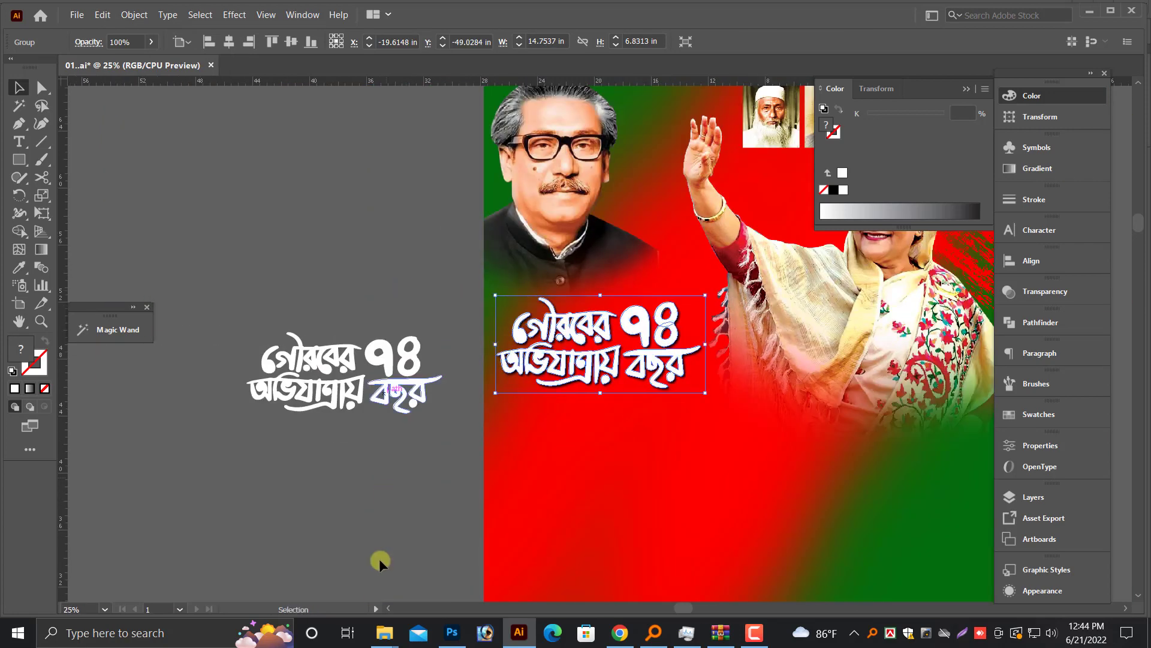
click(379, 559)
Enlarge the date text block beside the poster and inspect its subtitle lines.
key(ctrl+minus)
scroll(373, 436, down, 3)
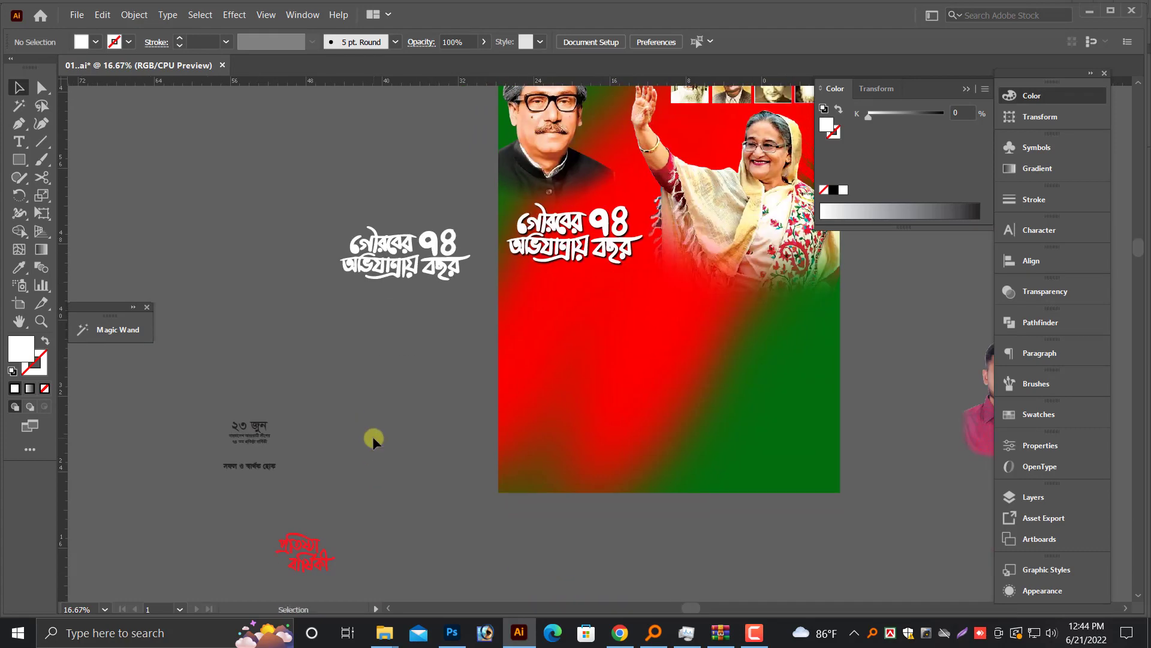
scroll(292, 522, down, 1)
click(271, 419)
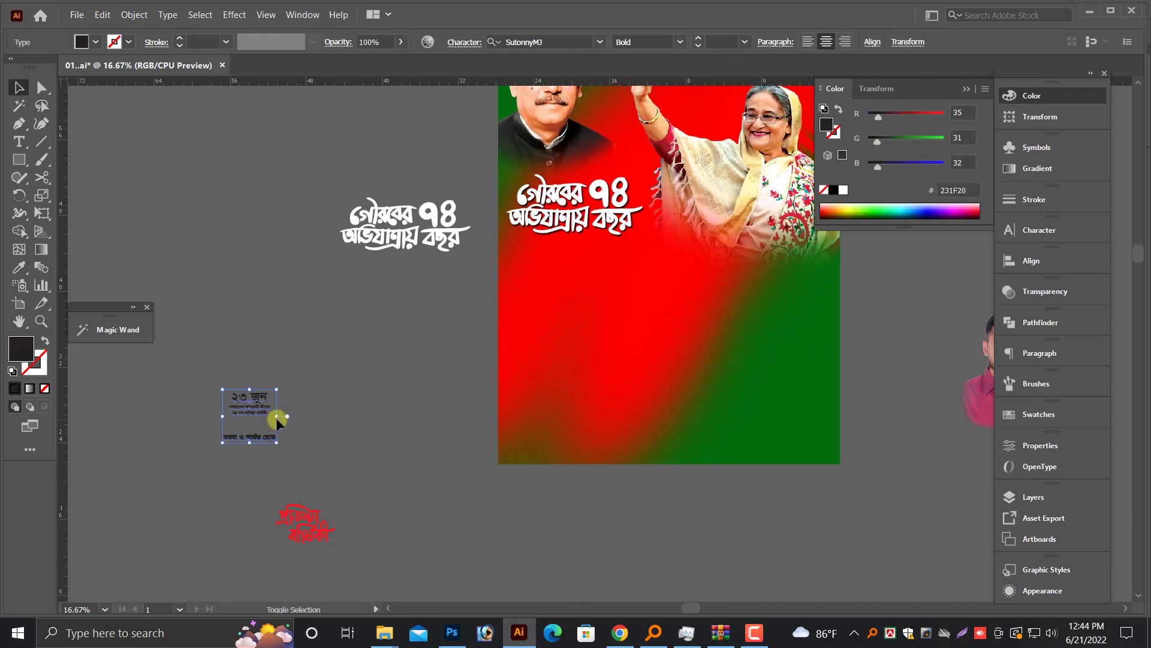
drag(276, 417, 360, 417)
click(228, 329)
drag(228, 328, 326, 437)
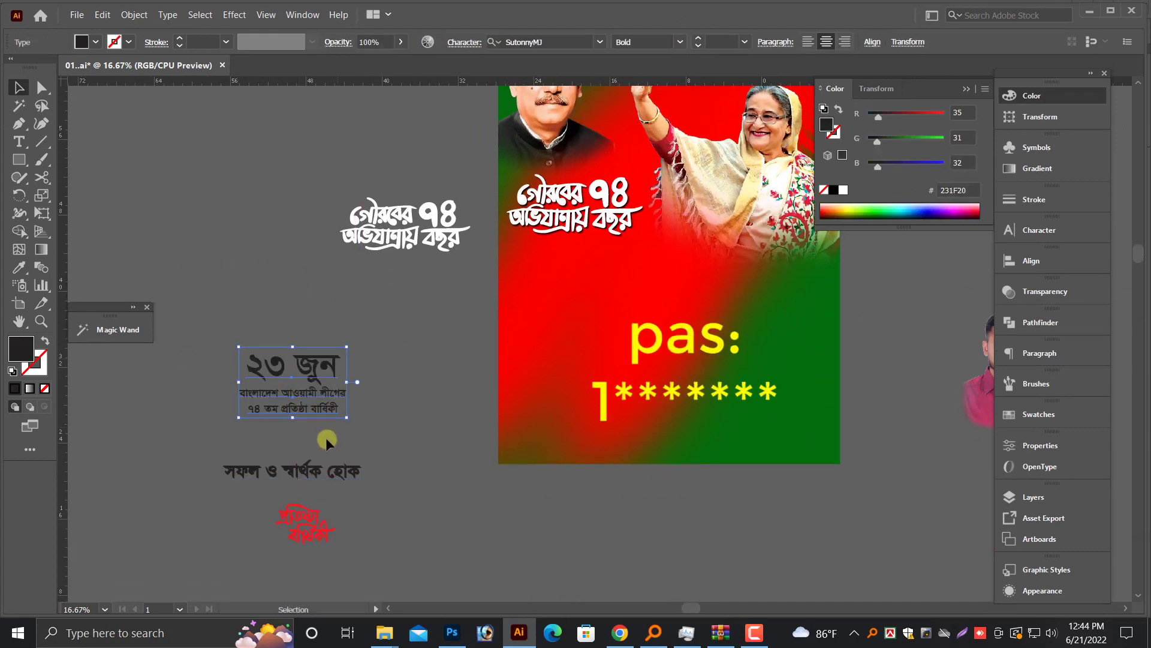
double_click(277, 409)
triple_click(277, 409)
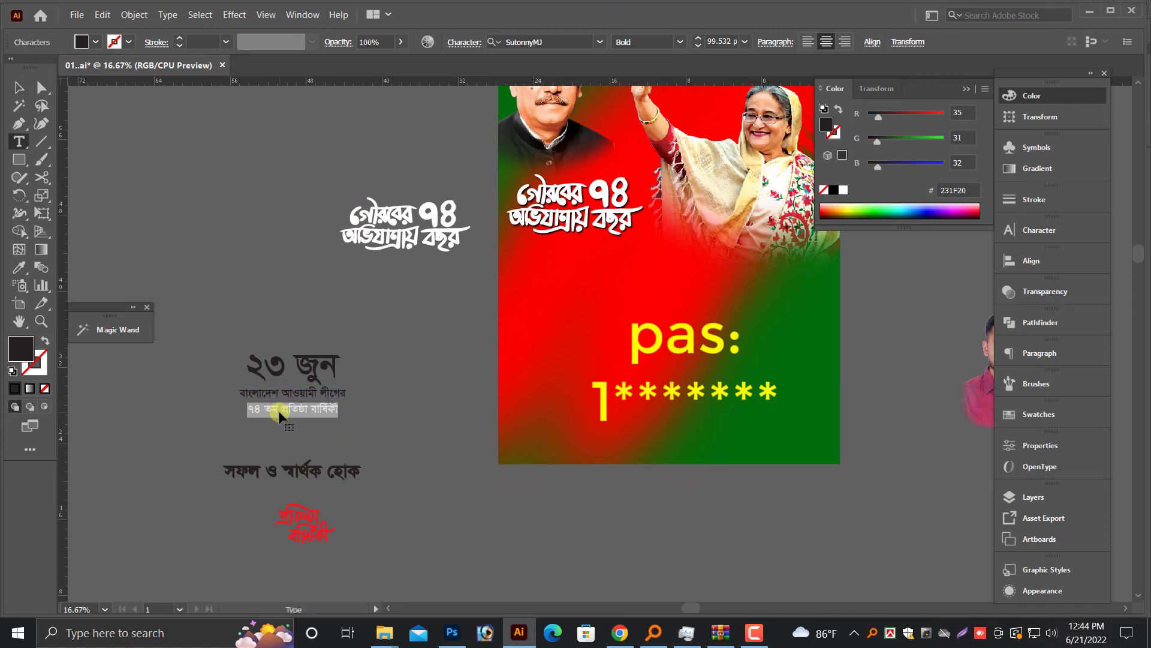
key(Escape)
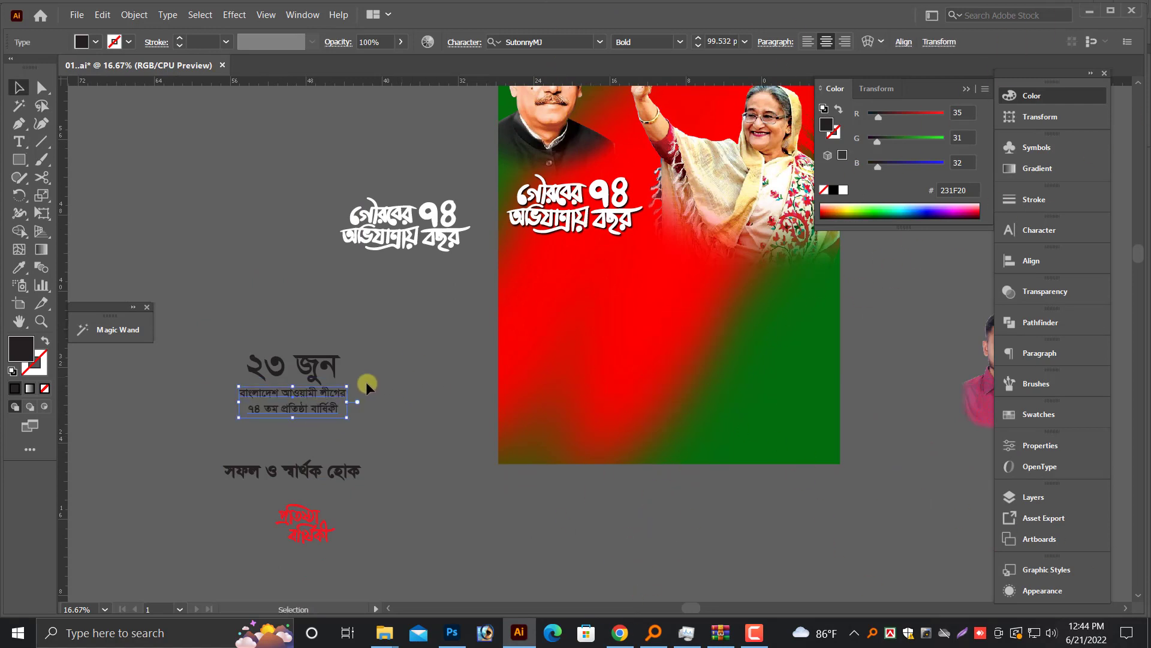
click(367, 385)
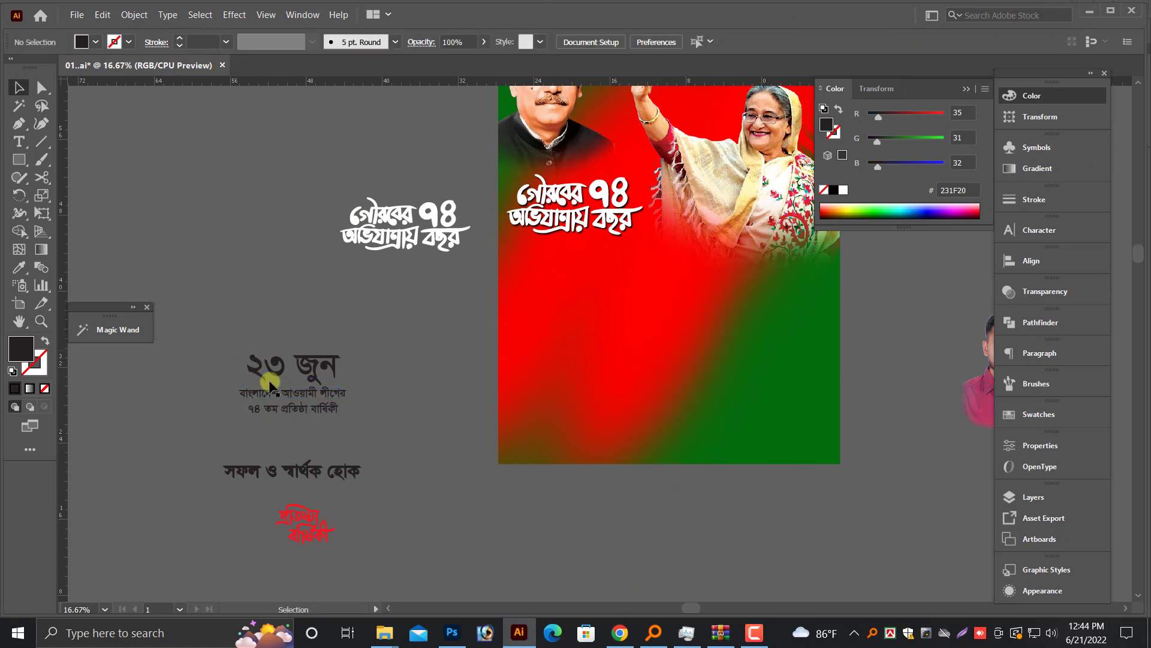
Move the ২৩ জুন block upper-left; enlarge white প্রতিষ্ঠা বার্ষিকী above সফল ও স্বার্থক হোক.
click(336, 402)
drag(310, 376, 582, 279)
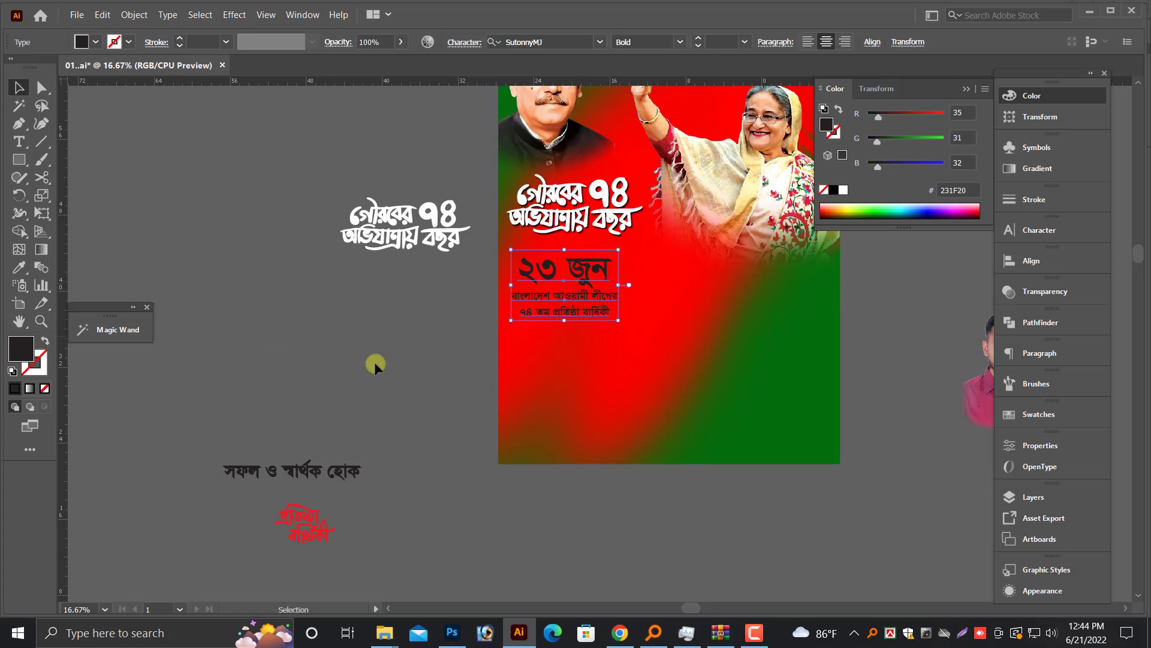
mouse_move(323, 477)
mouse_down()
mouse_move(790, 379)
mouse_move(384, 495)
mouse_move(790, 277)
mouse_up()
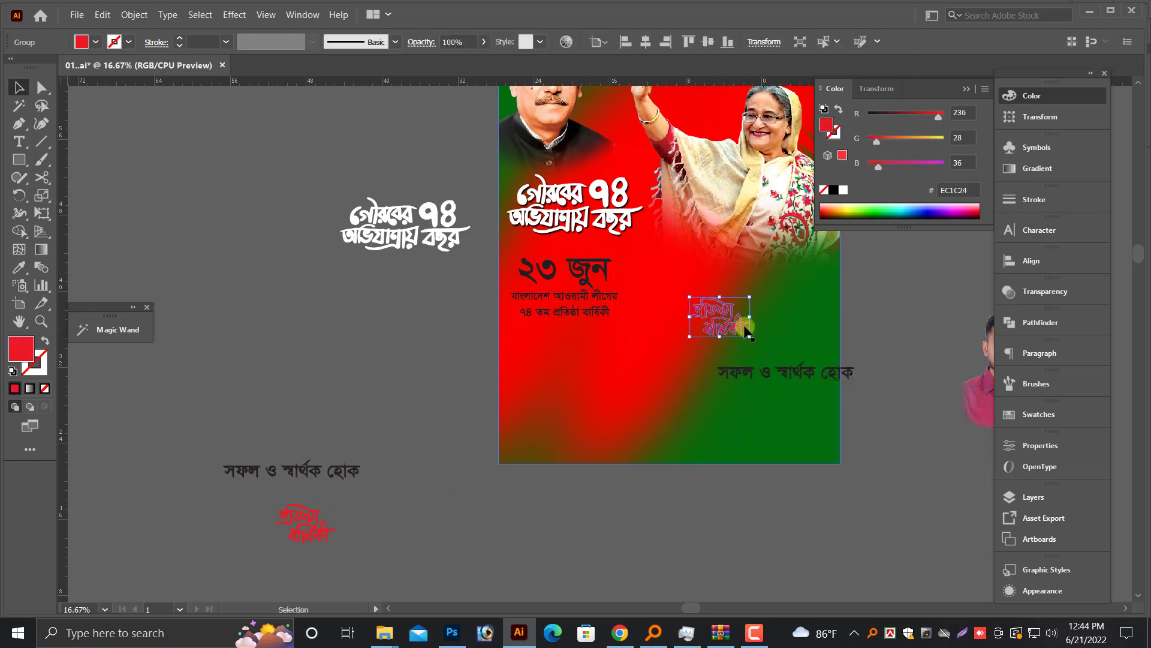
click(842, 191)
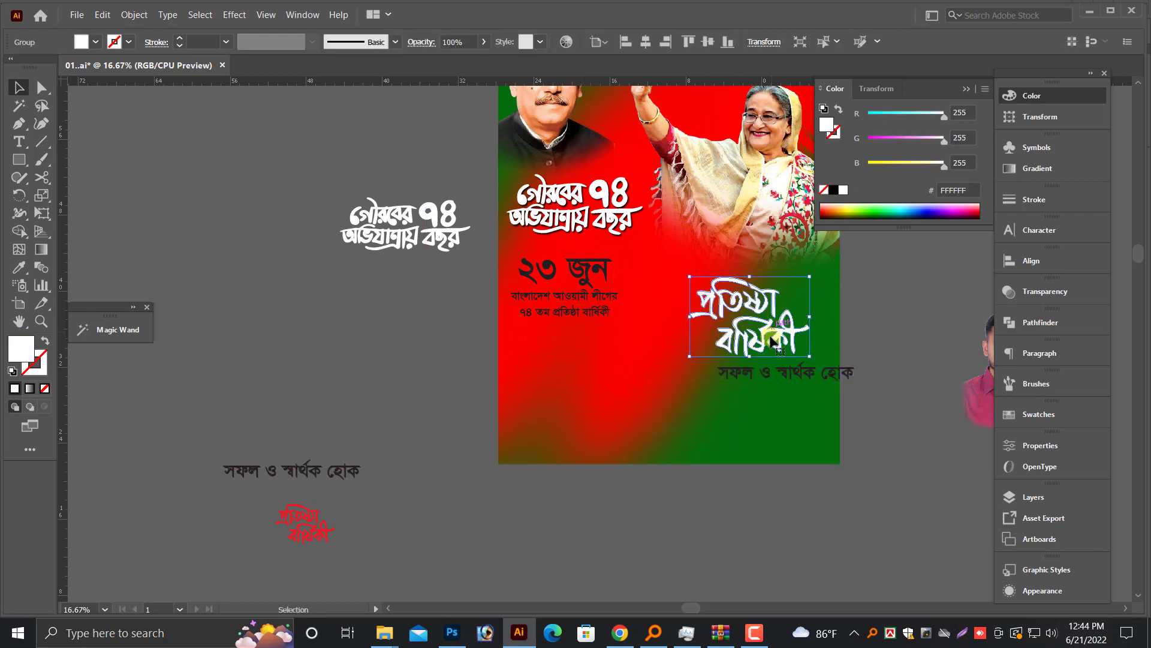
drag(780, 336, 782, 328)
drag(778, 384, 773, 379)
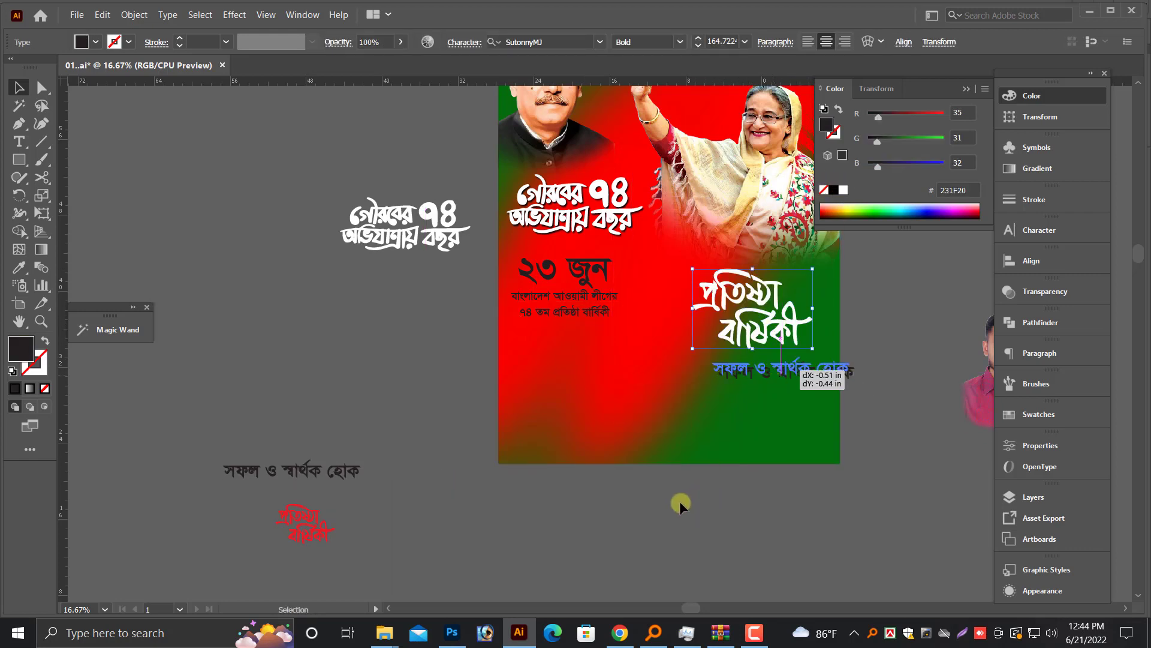
scroll(548, 514, right, 3)
click(521, 512)
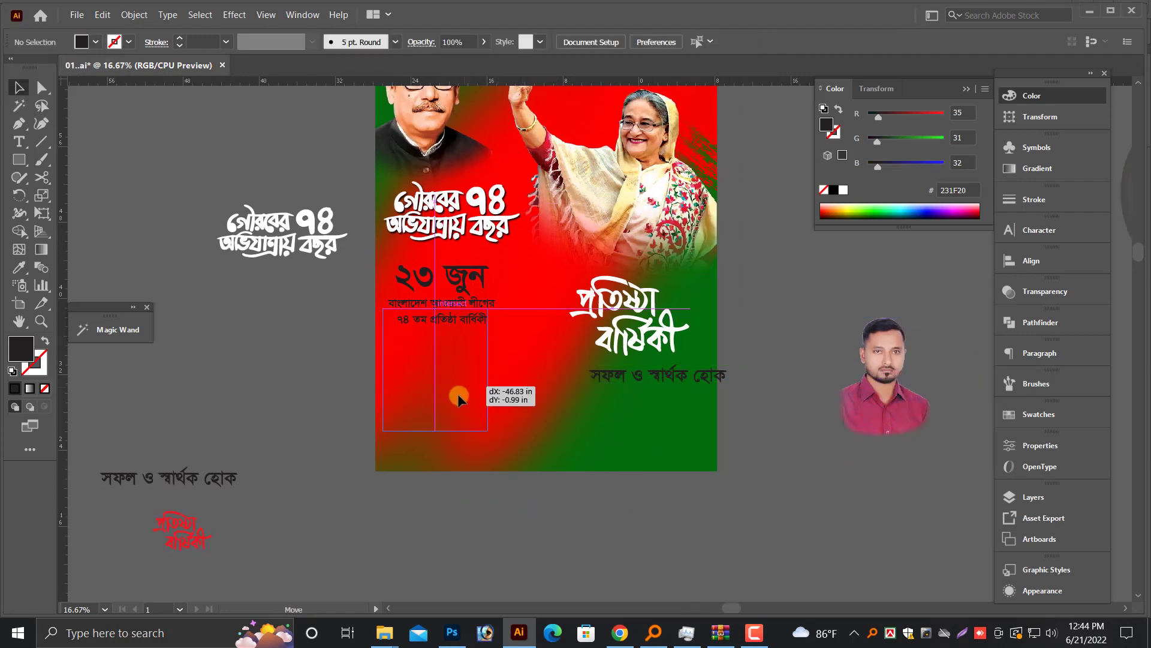
Move the portrait photo to the poster's lower left under the ২৩ জুন date and enlarge it to the bottom edge.
drag(870, 400, 458, 393)
scroll(415, 407, up, 5)
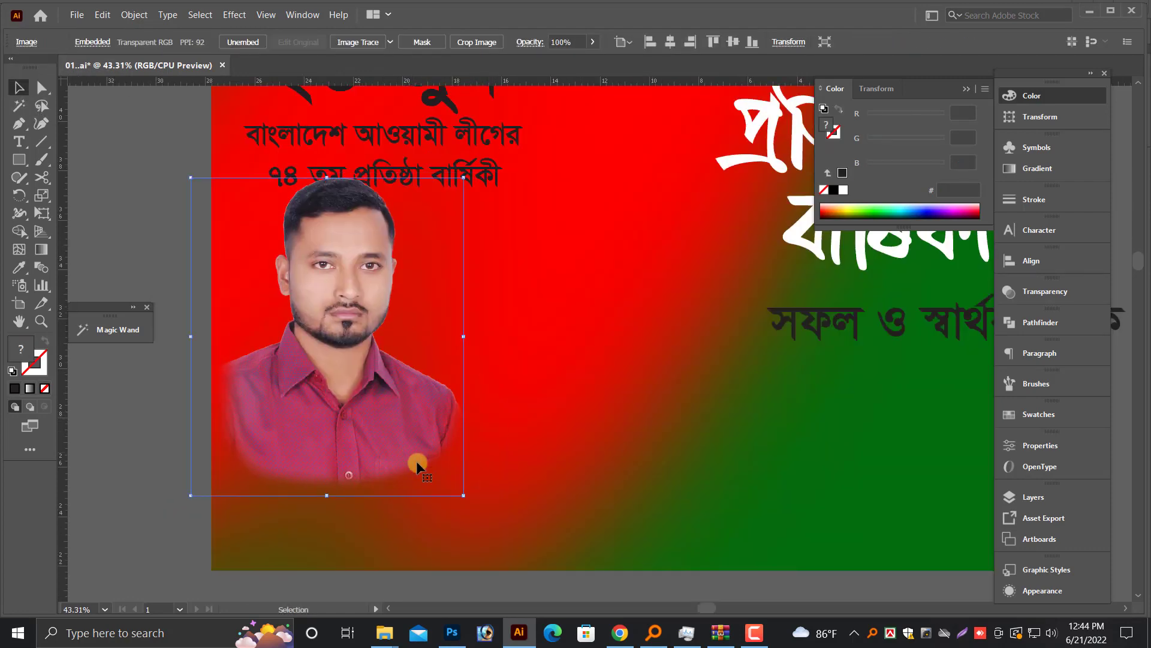
scroll(415, 407, down, 1)
drag(461, 468, 539, 549)
drag(426, 480, 404, 499)
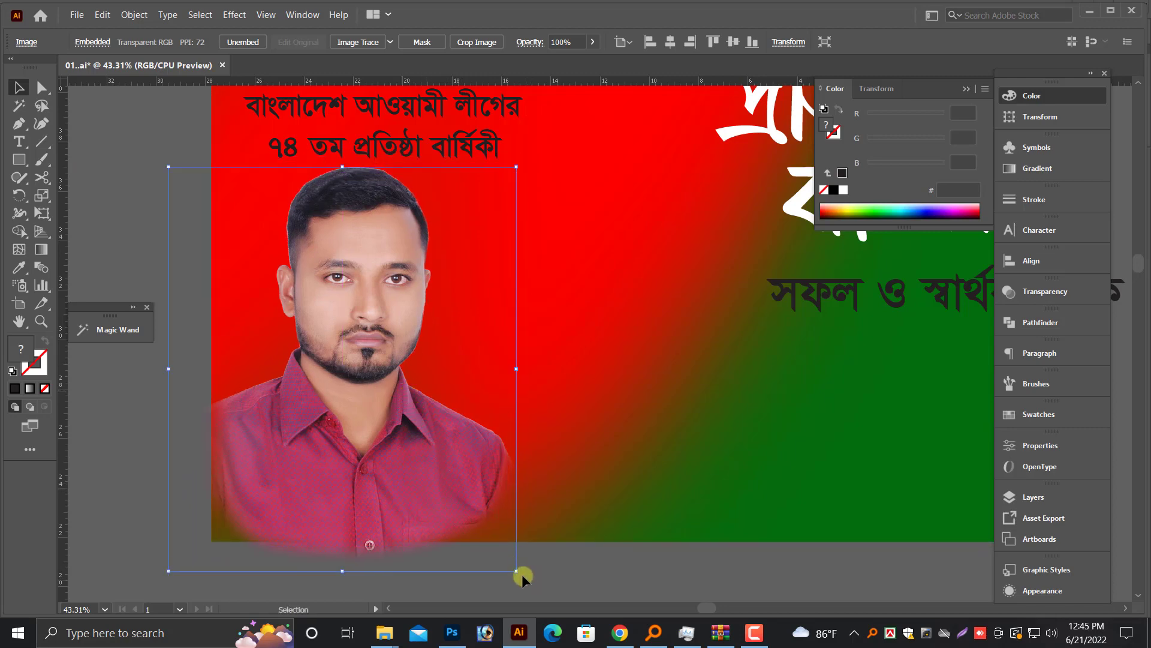
drag(517, 573, 535, 570)
click(537, 569)
alt+scroll(537, 570, down, 3)
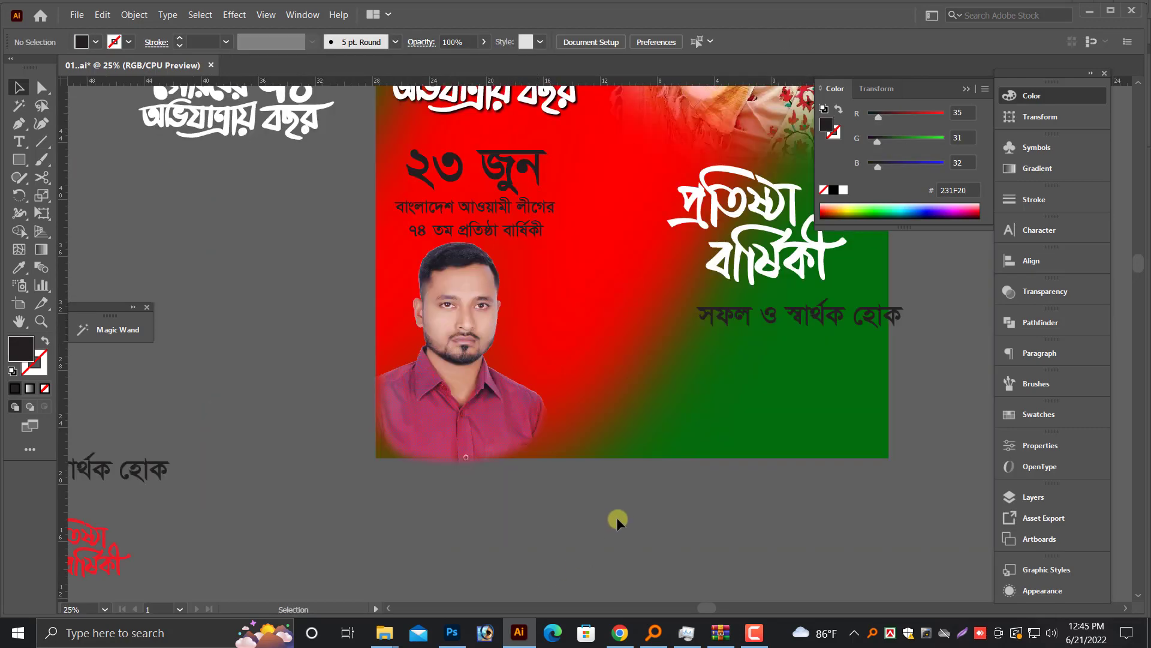
drag(617, 517, 495, 546)
scroll(495, 546, up, 1)
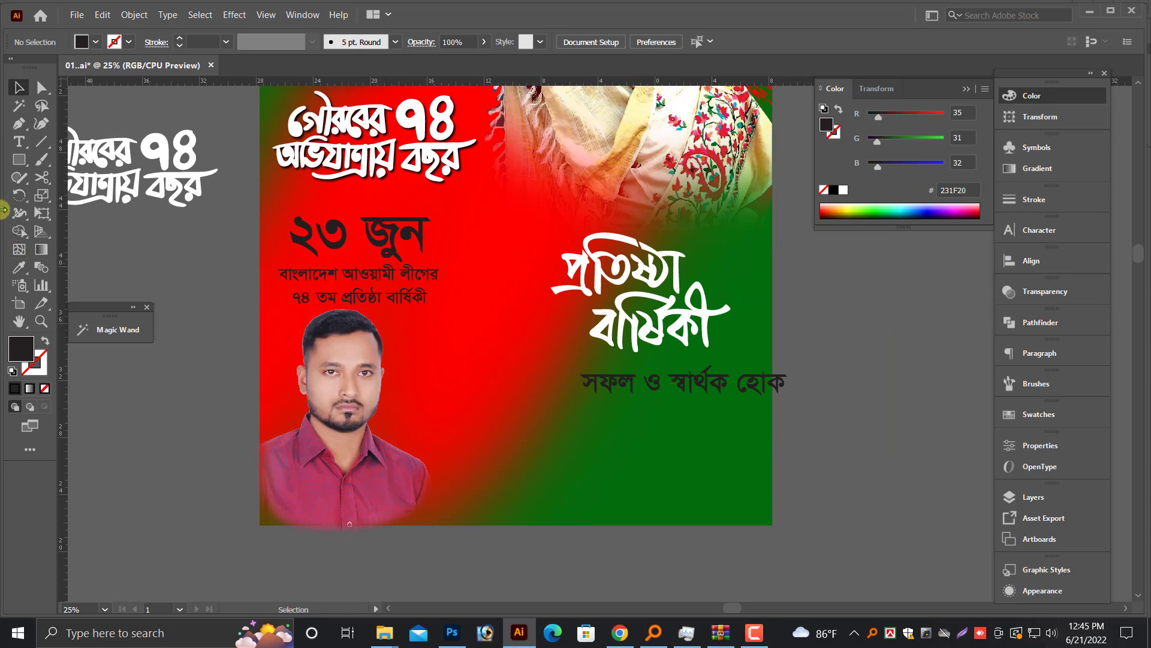
Draw a closed wavy shape across the poster's bottom with the Pencil tool.
click(17, 131)
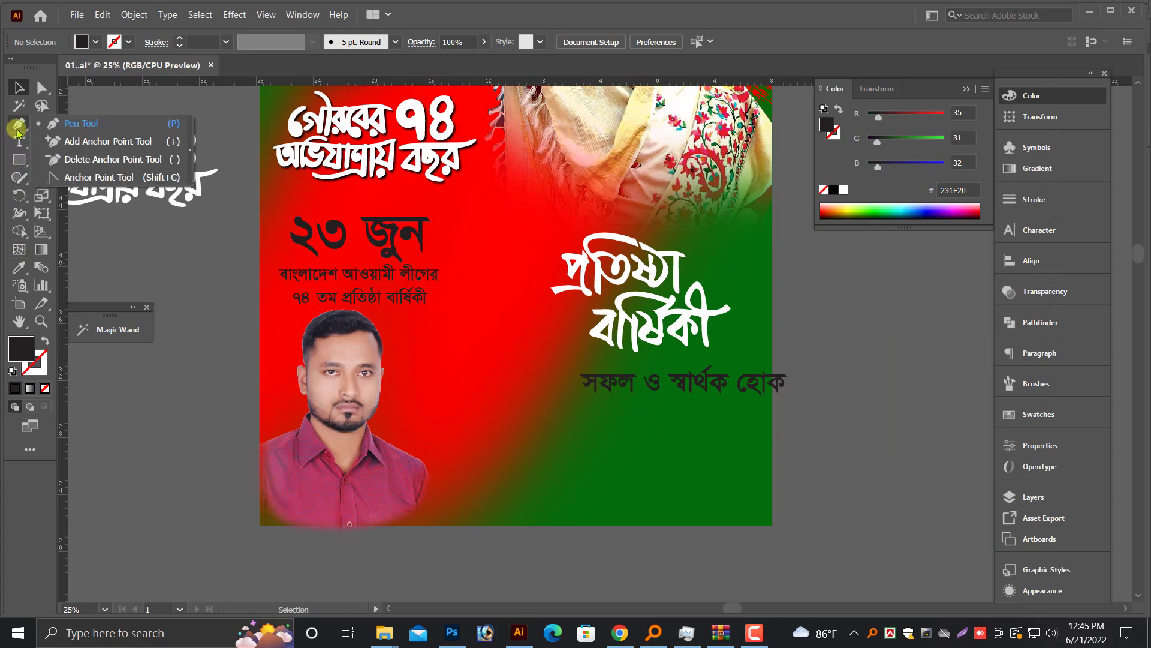
click(22, 178)
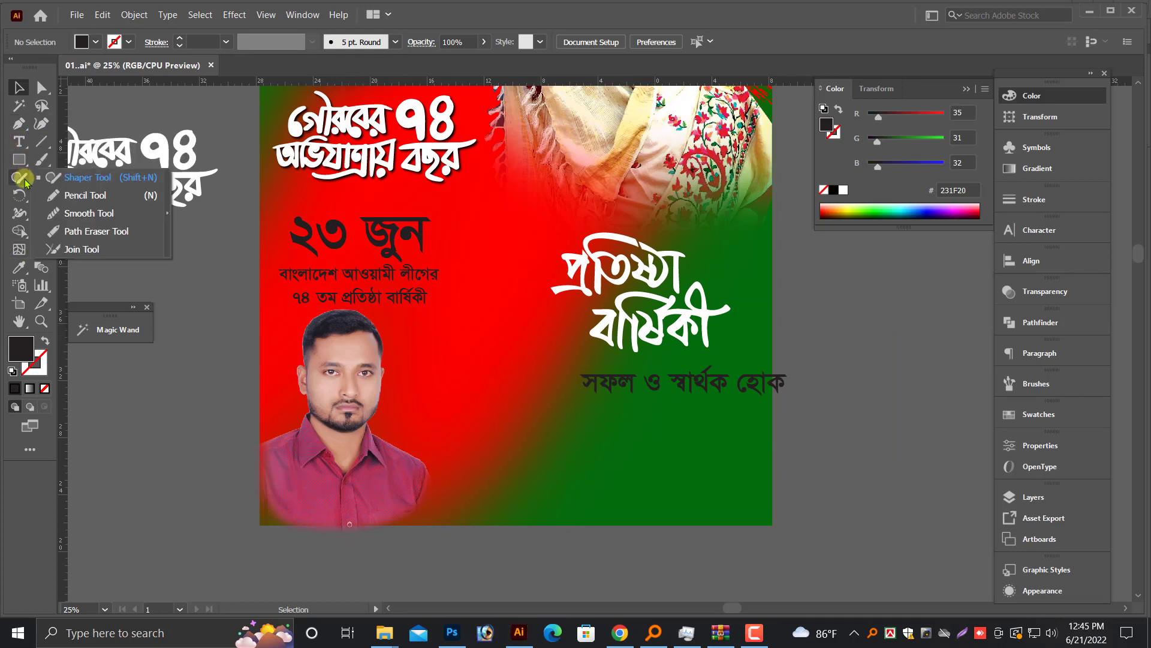
click(85, 195)
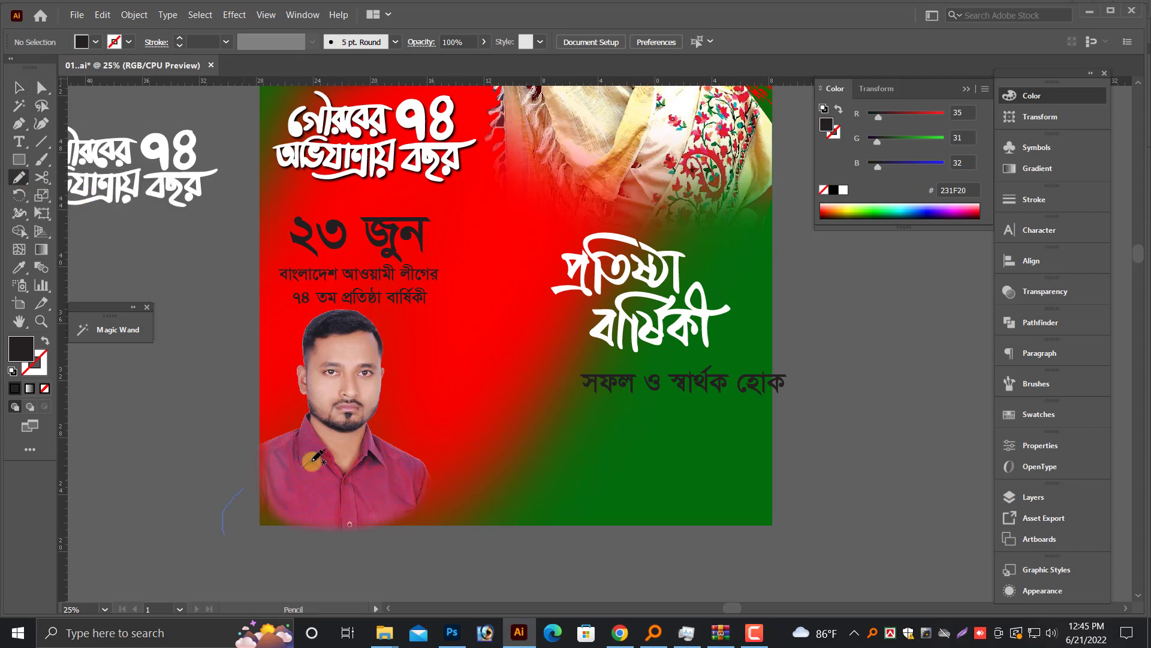
drag(889, 376, 888, 377)
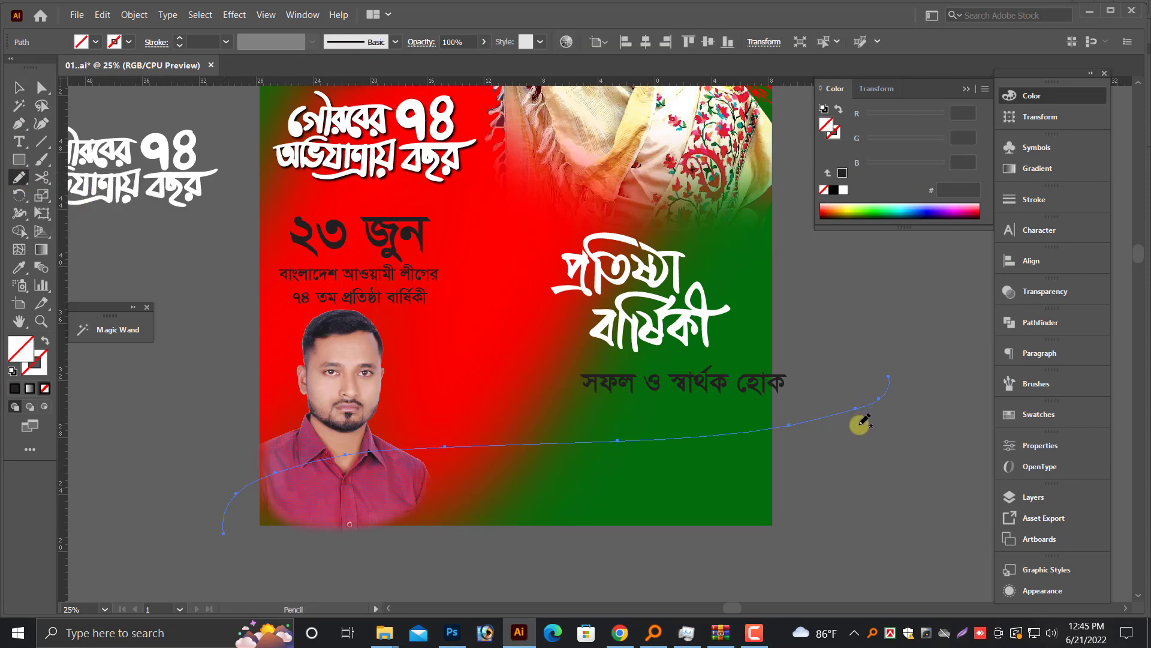
key(ctrl+z)
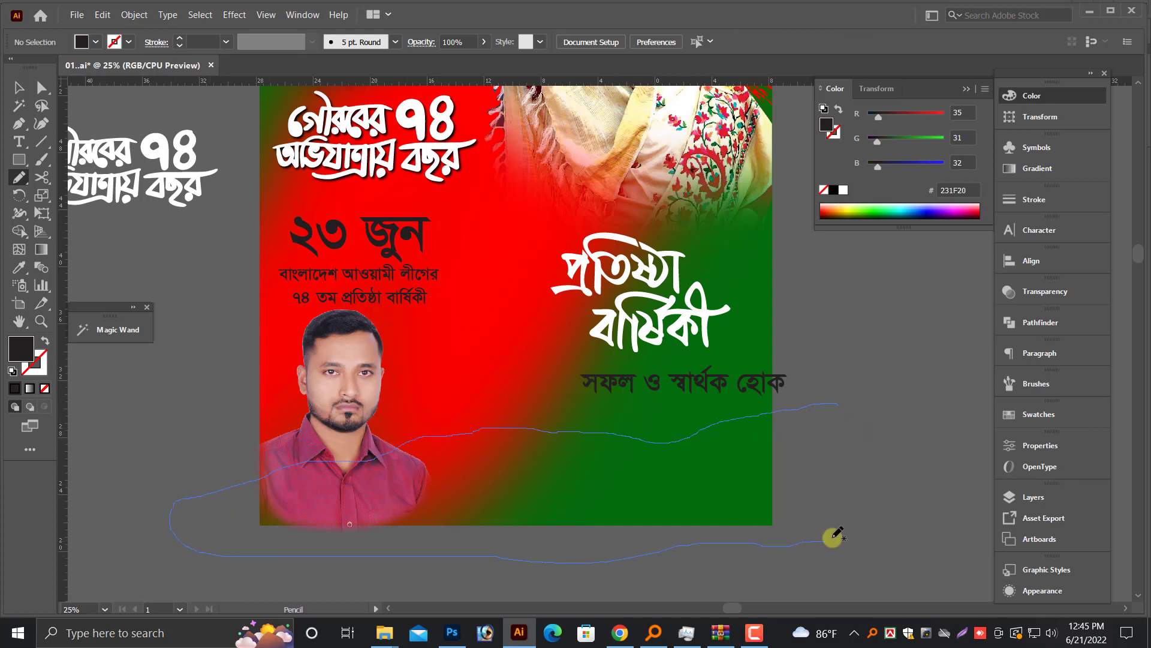
drag(838, 409, 837, 409)
Fill the wavy shape with a linear white-to-black gradient at a 90° angle.
click(19, 91)
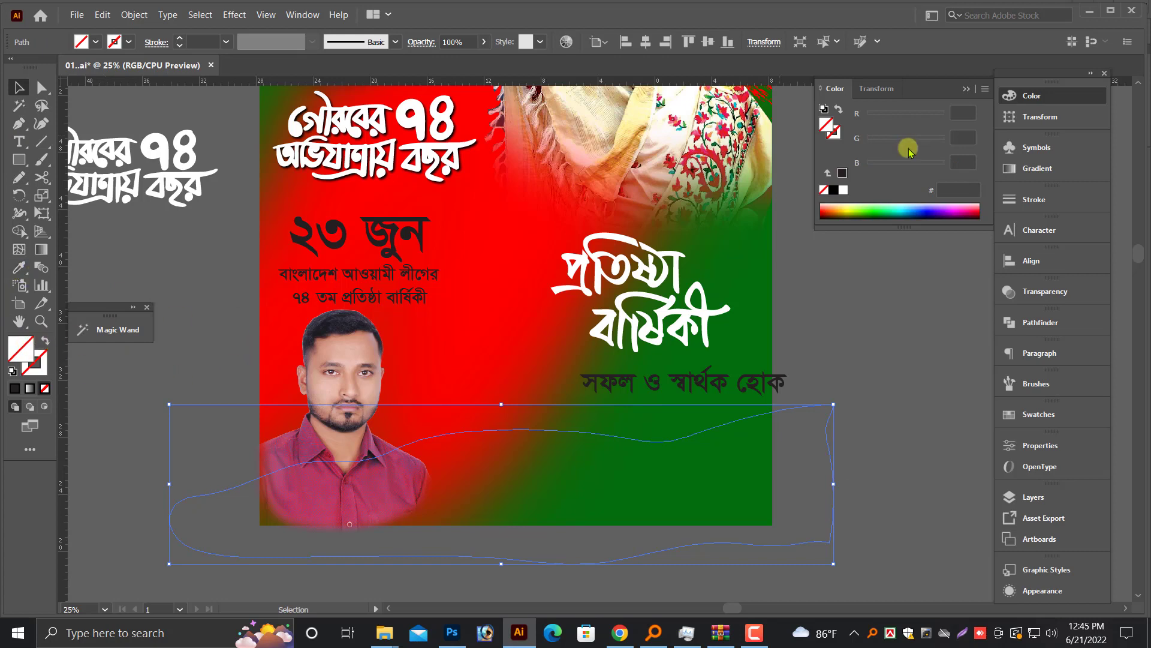
click(837, 189)
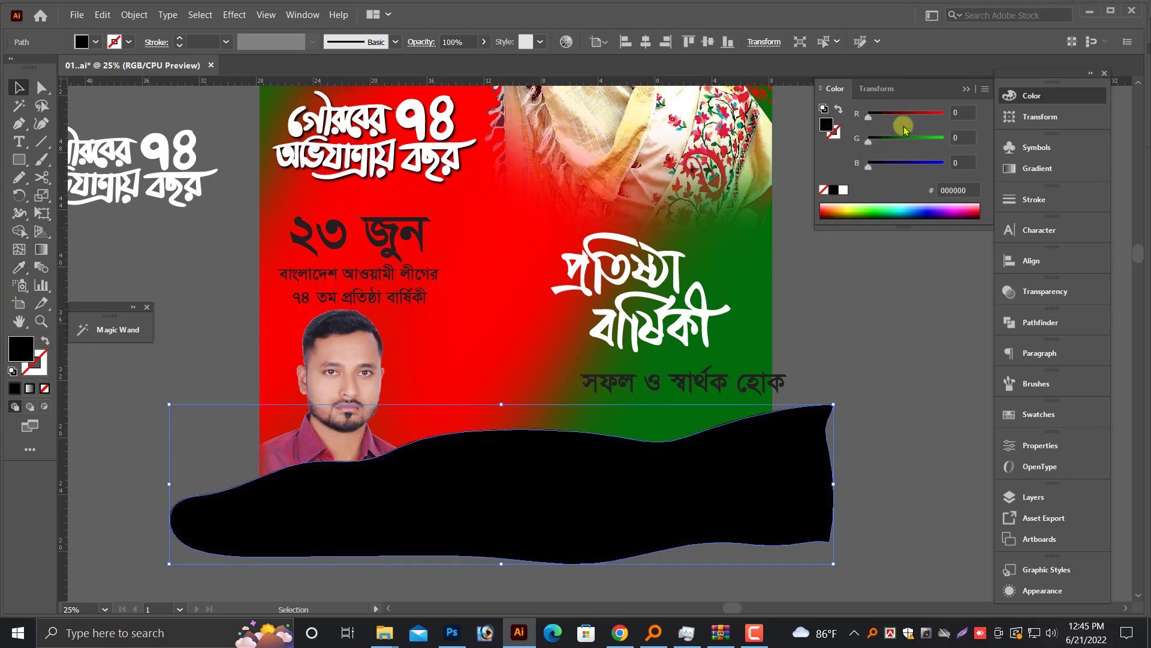
click(904, 115)
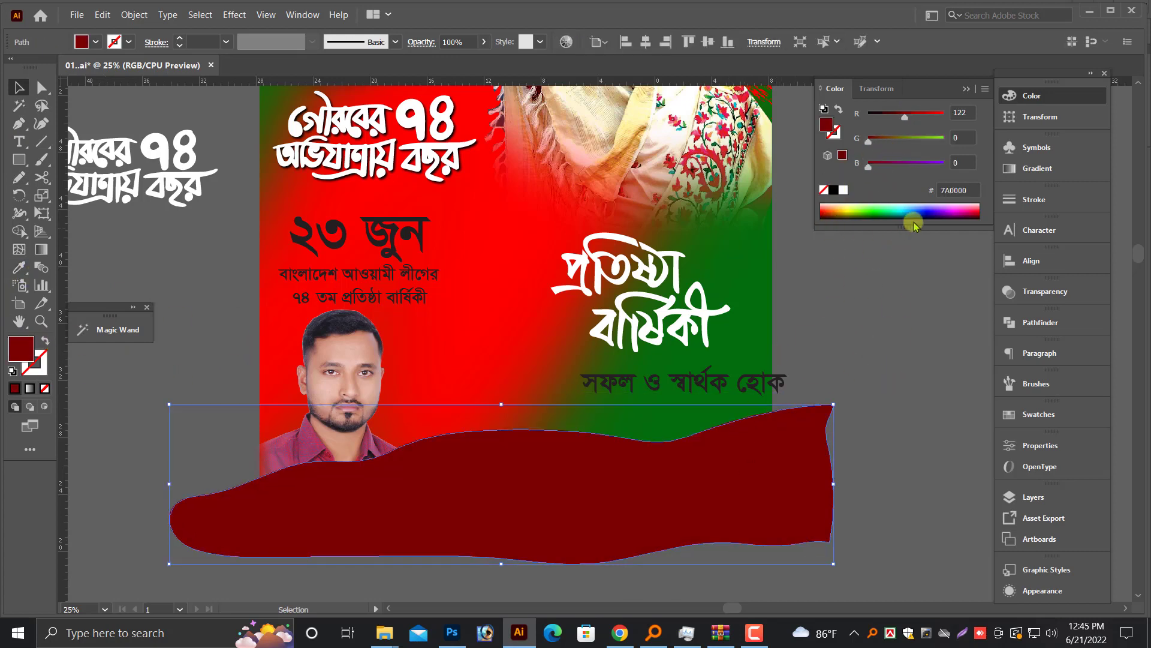
click(1042, 169)
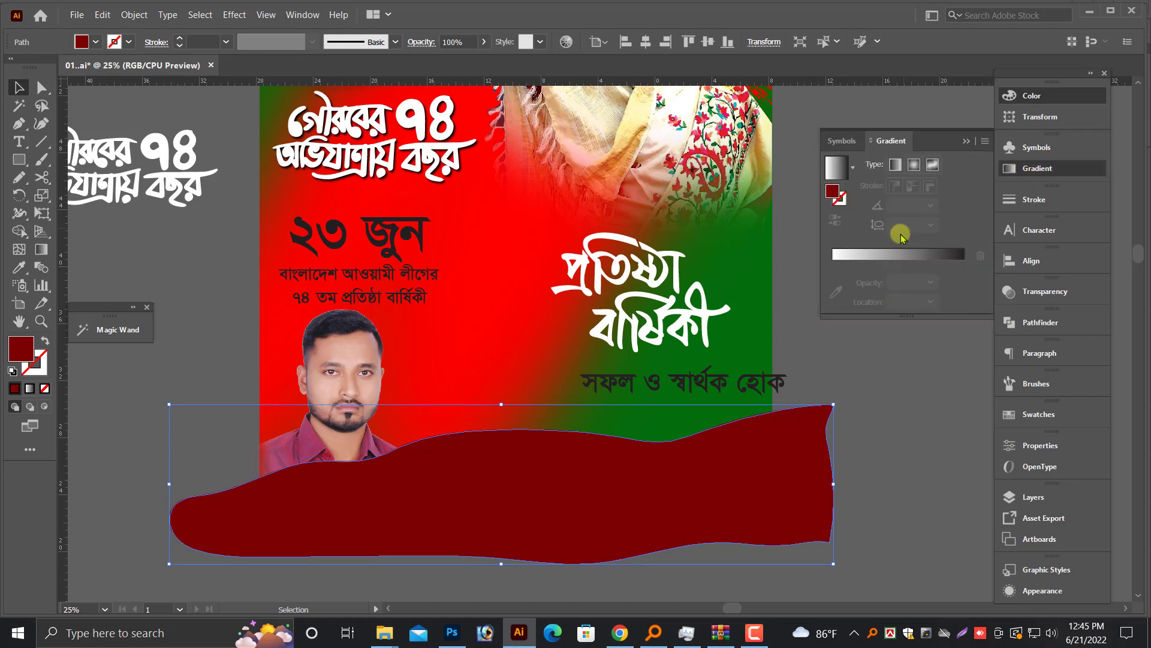
click(895, 165)
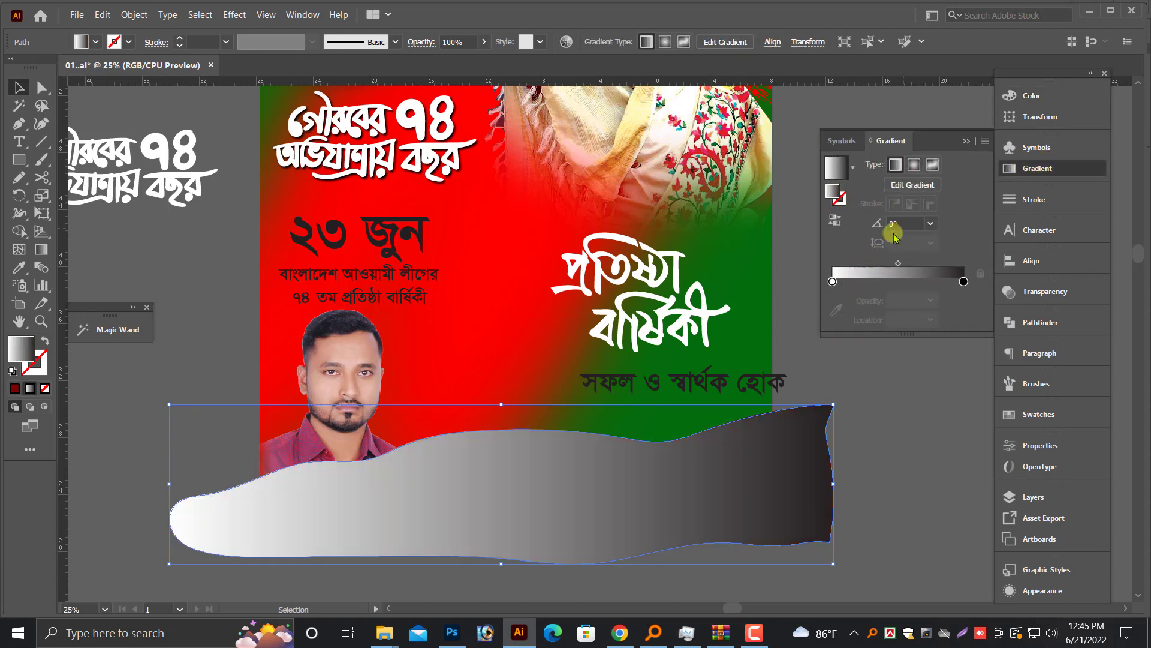
text(0)
key(Return)
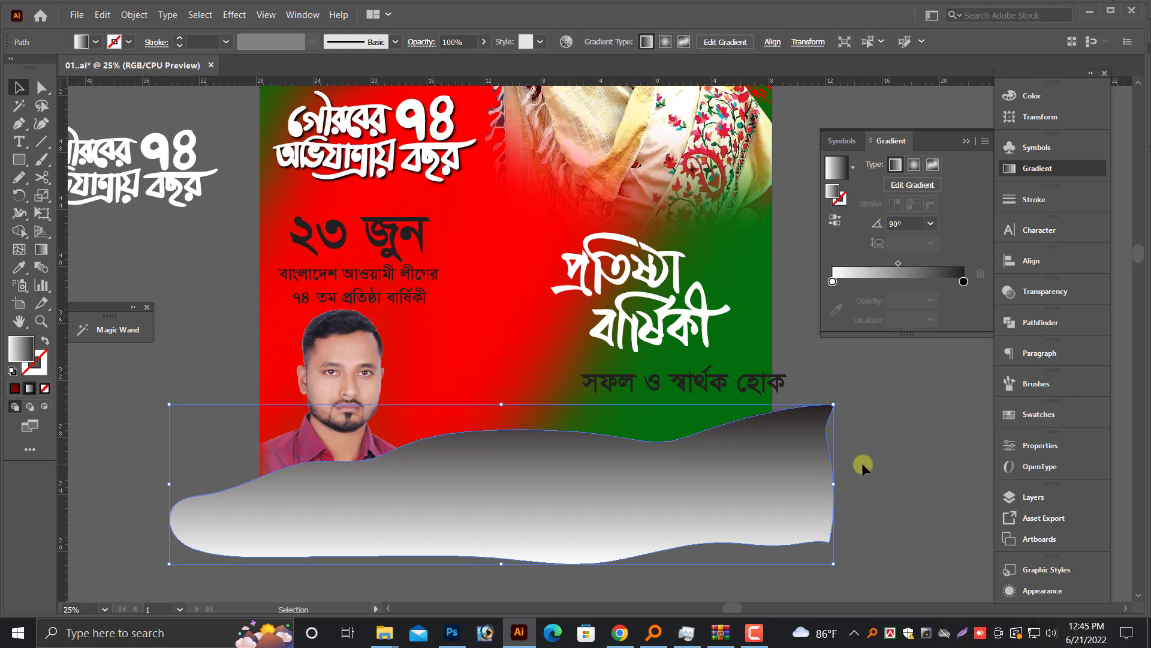
click(863, 468)
scroll(830, 403, up, 2)
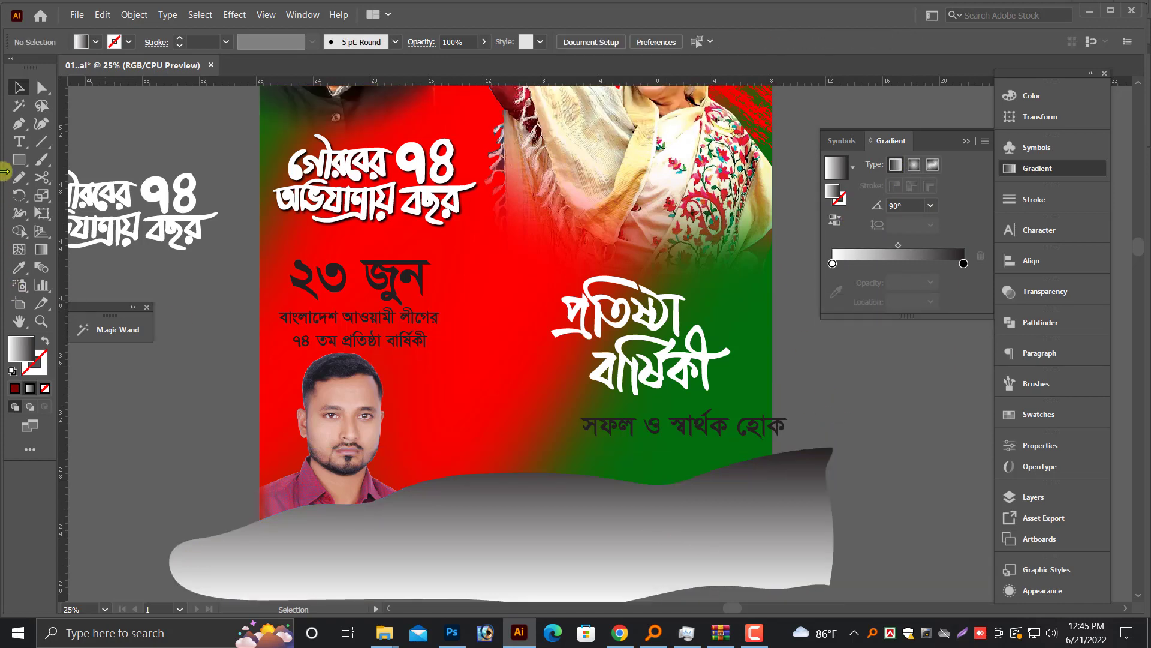
Trim the wave to the poster edges using a rectangle and Shape Builder, then raise its top slightly.
drag(260, 294, 771, 567)
key(v)
scroll(792, 479, down, 2)
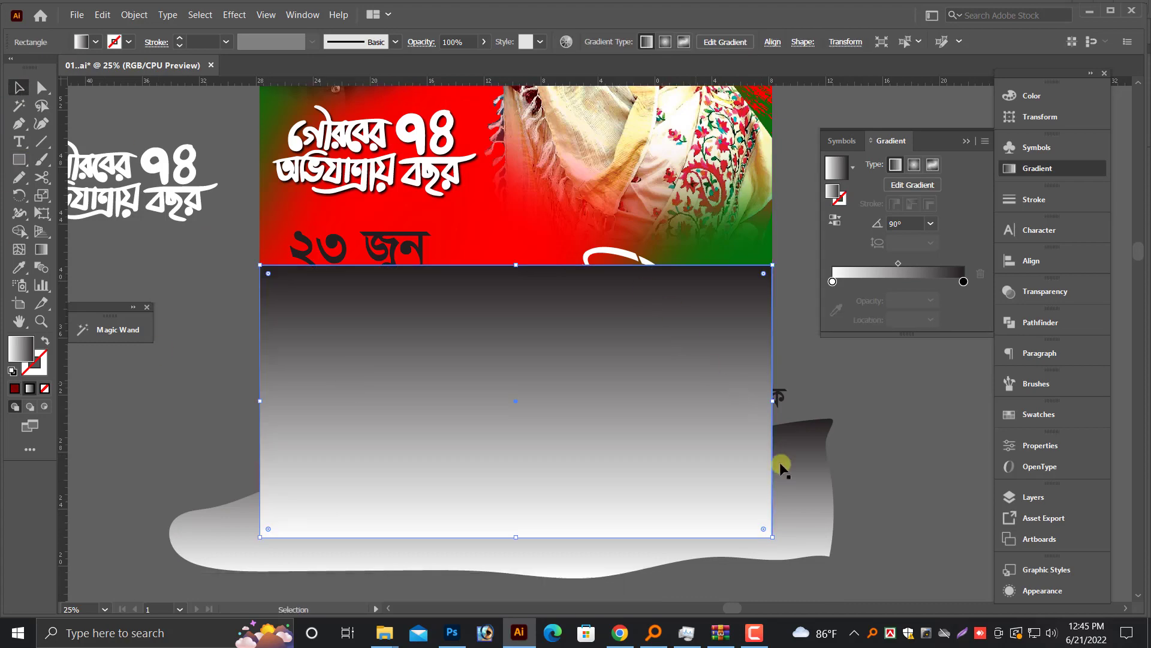
click(803, 498)
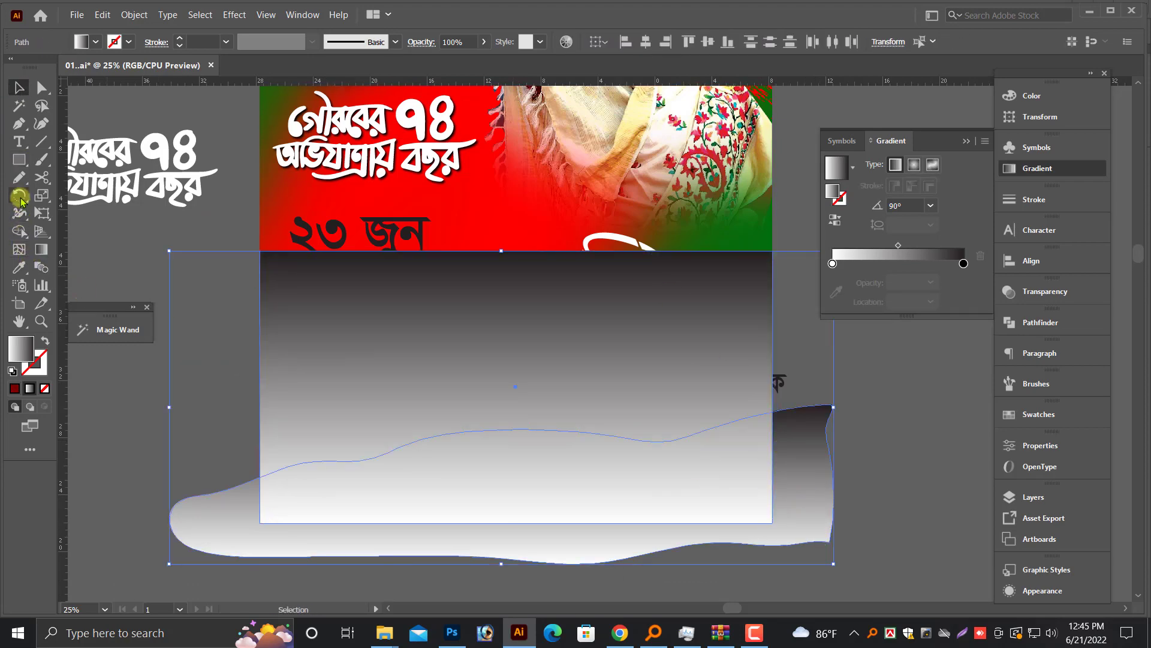
key(shift+m)
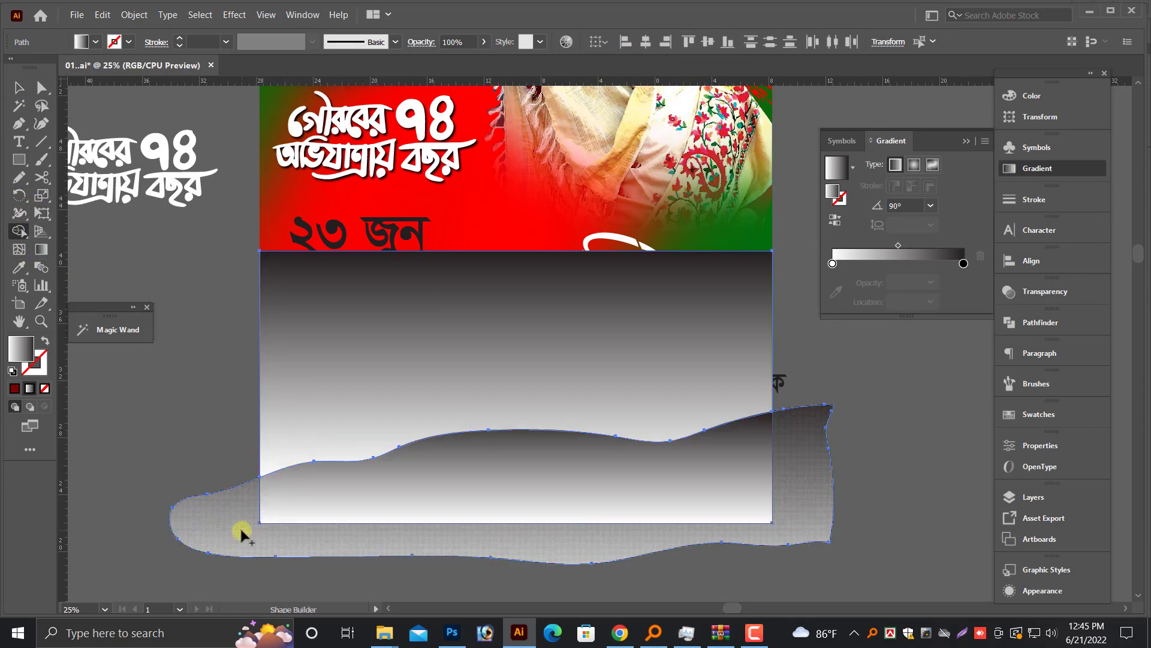
alt+click(536, 546)
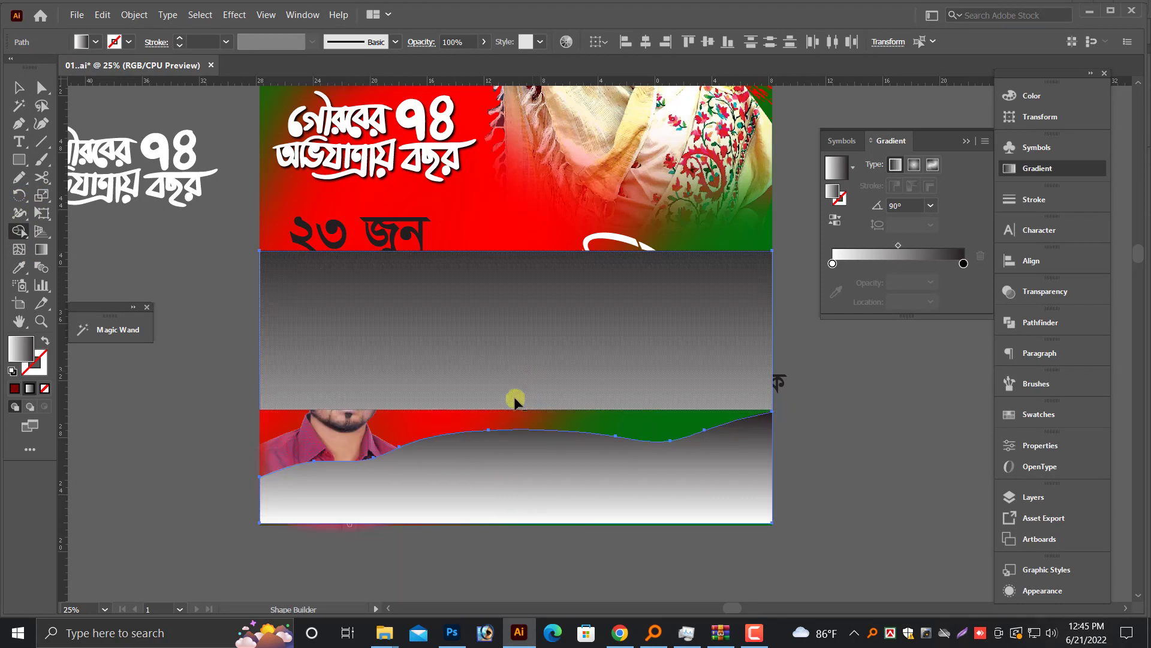
alt+click(514, 397)
key(v)
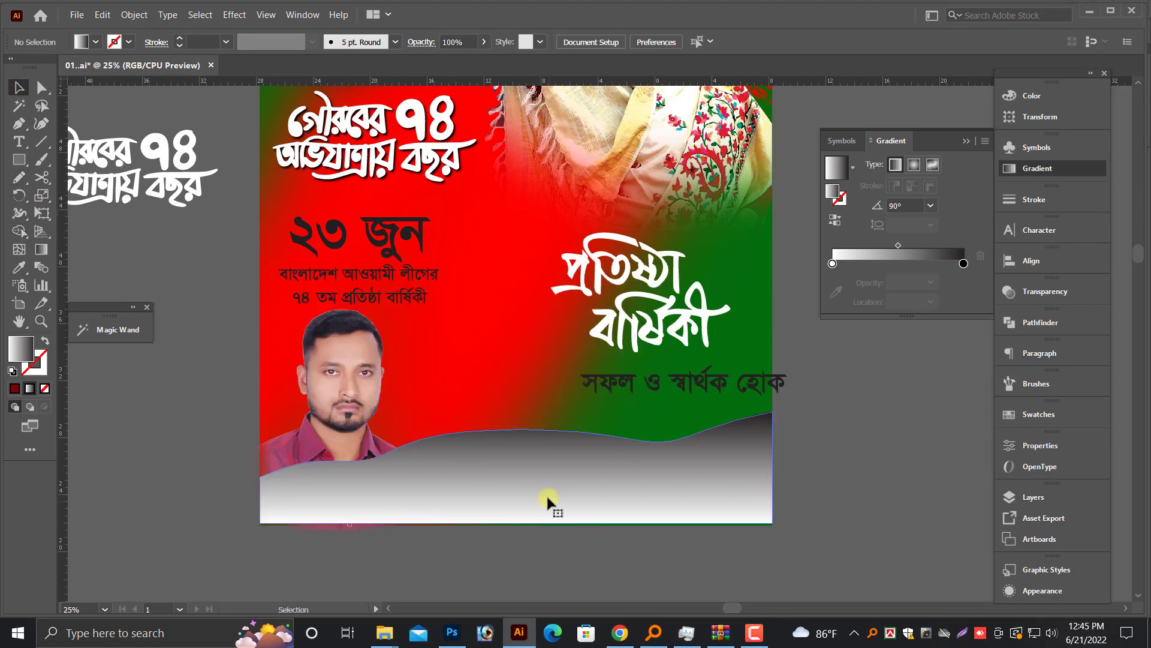
drag(516, 412, 517, 396)
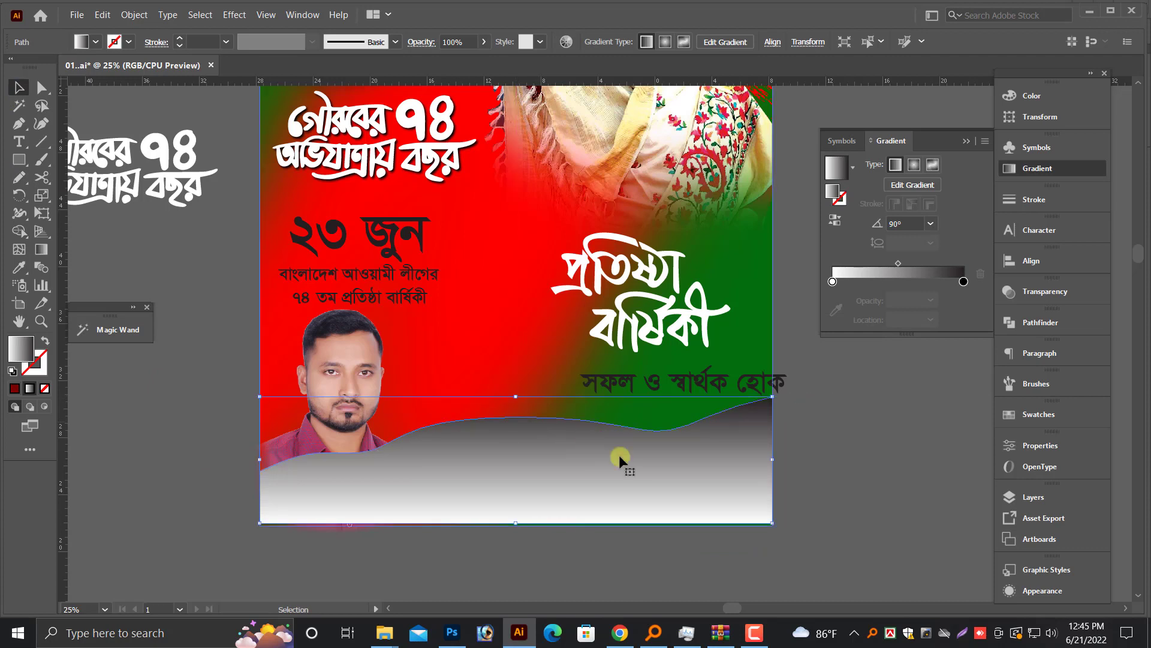
Set the wave gradient's top stop to dark green 005E00 in RGB mode.
scroll(600, 483, down, 1)
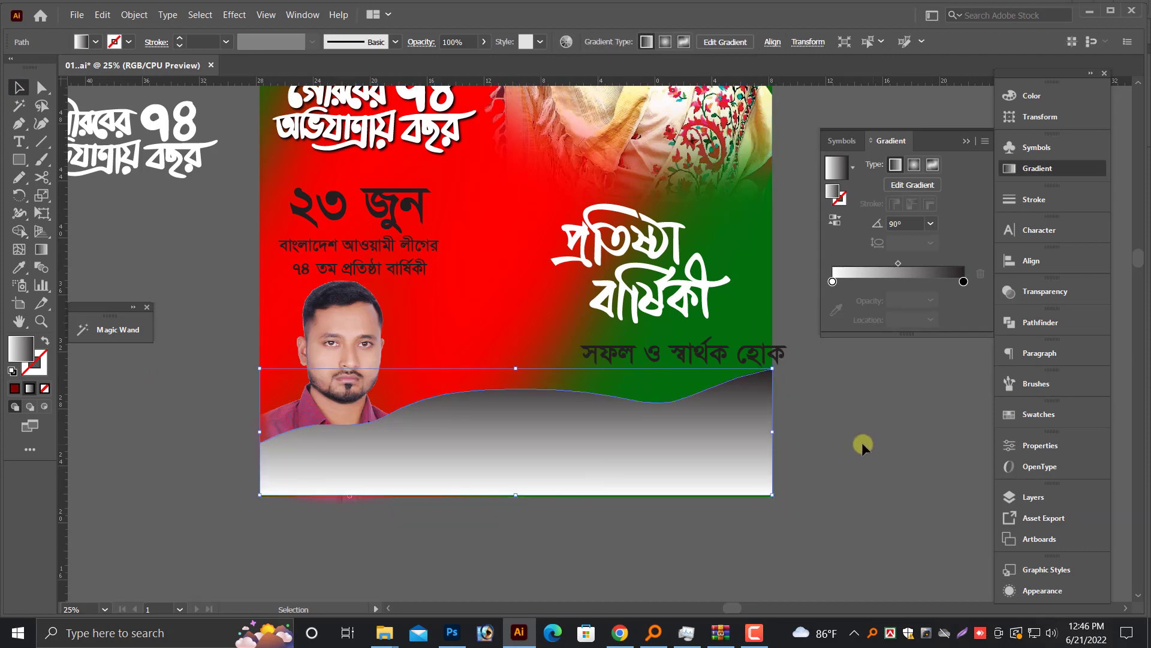
click(964, 281)
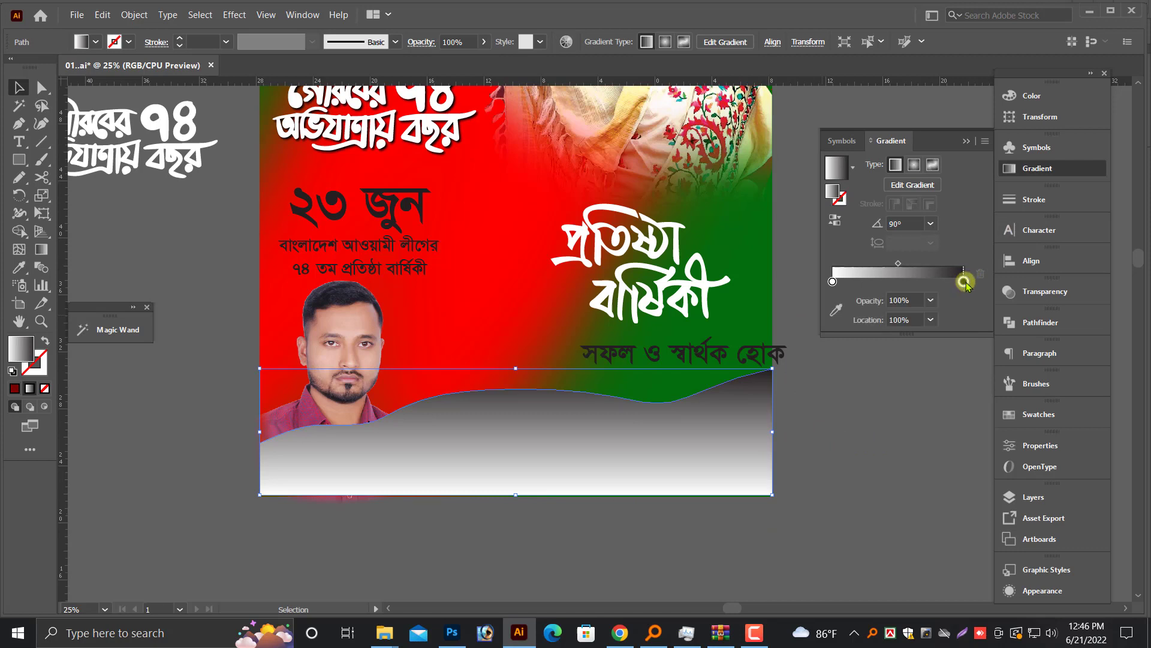
click(1031, 95)
click(984, 89)
click(1023, 125)
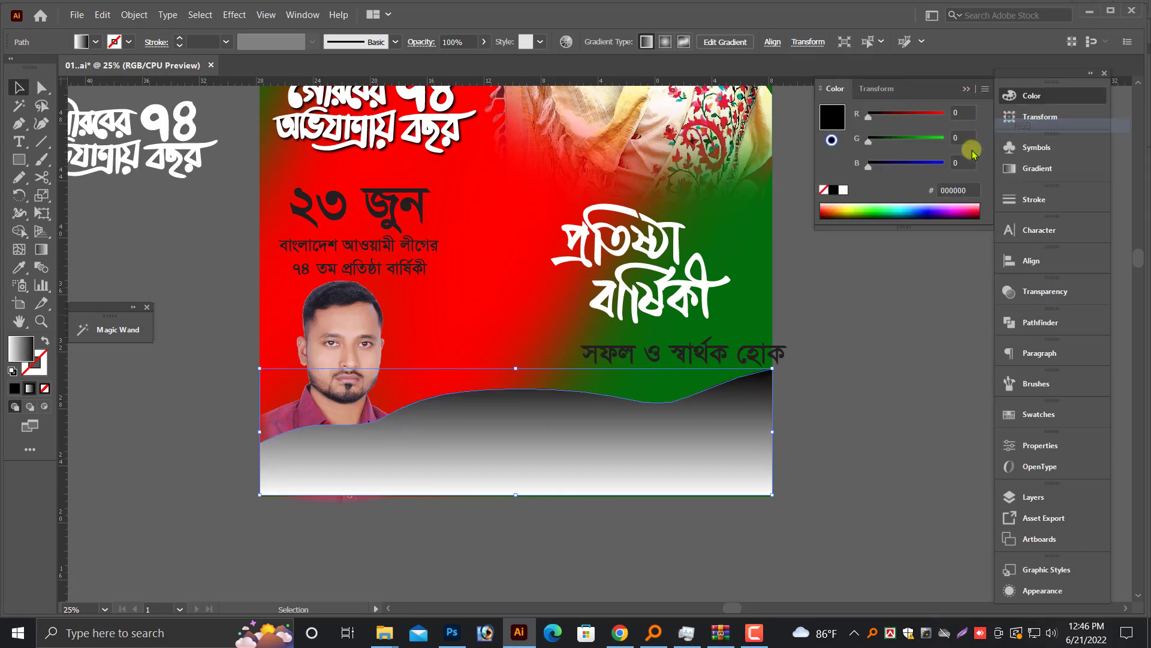
click(890, 138)
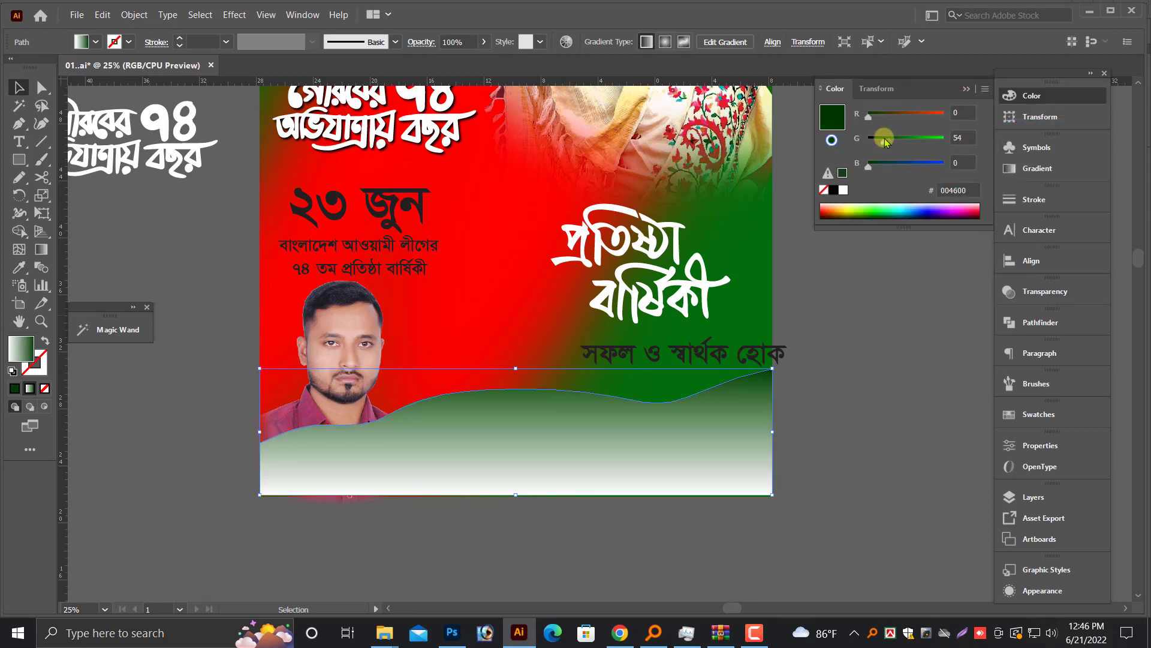
Turn the white bottom gradient stop red and shift the midpoint toward the red end.
click(1062, 169)
click(833, 282)
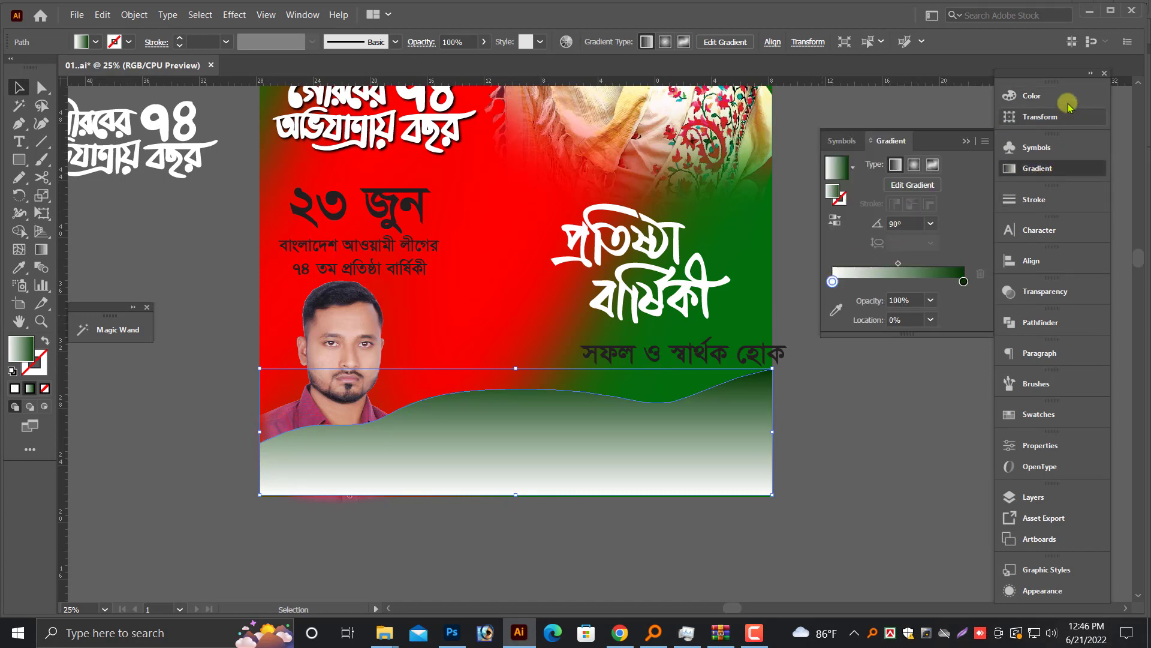
click(1031, 95)
click(985, 89)
click(1023, 126)
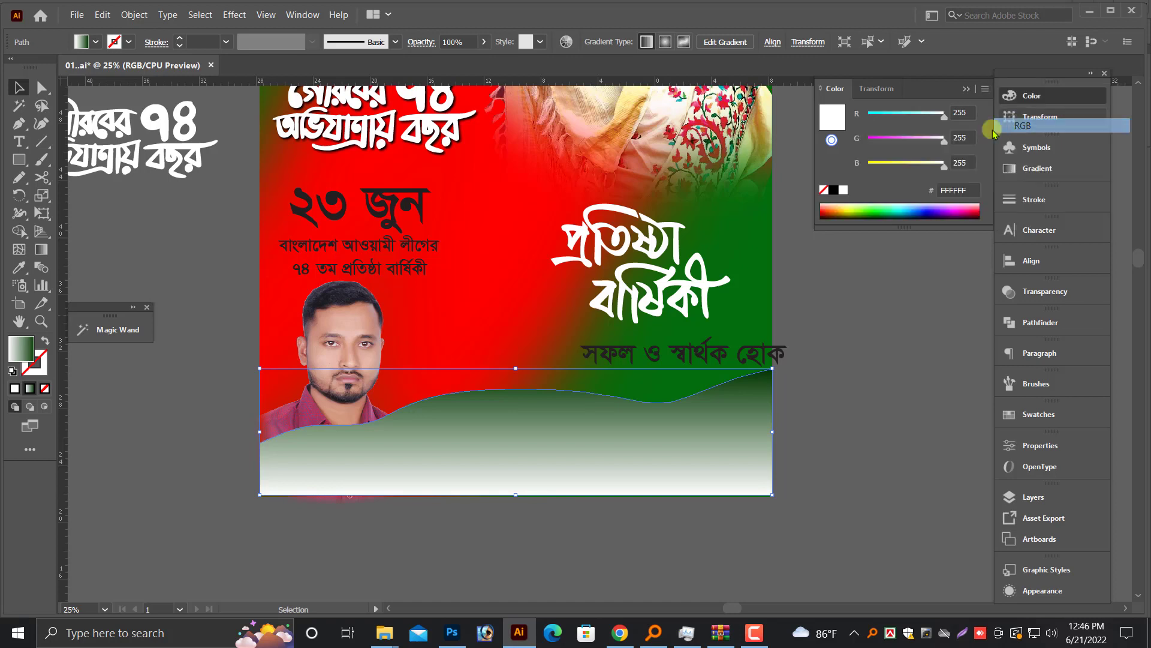
mouse_move(920, 134)
mouse_down()
mouse_move(867, 138)
mouse_move(859, 174)
mouse_up()
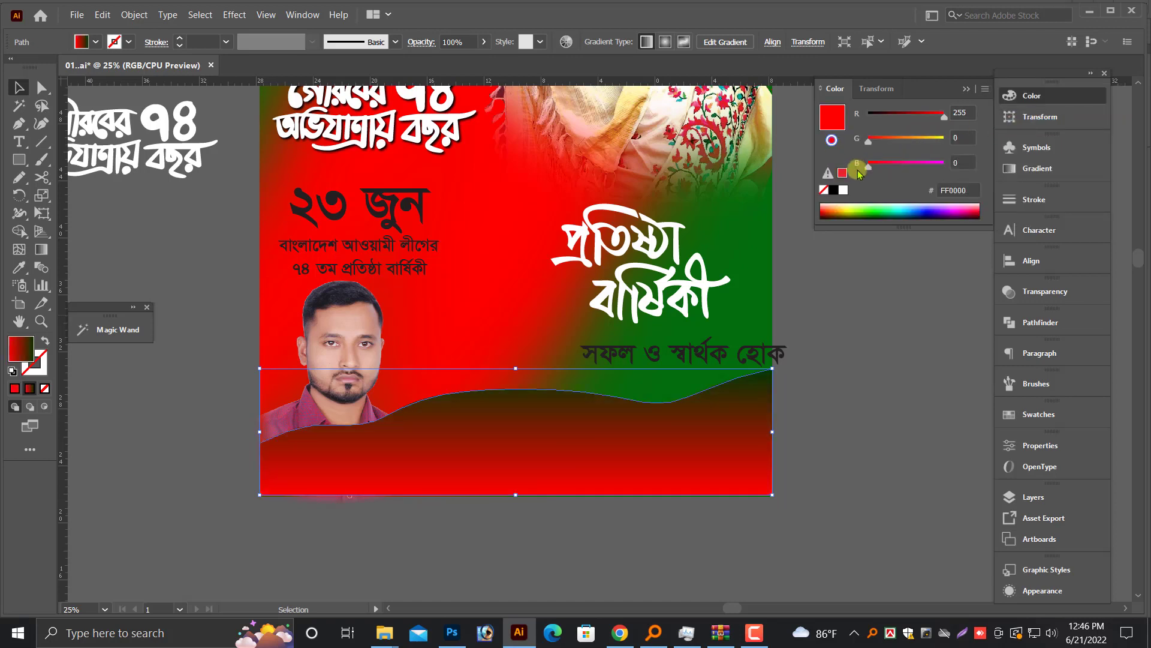
click(1040, 169)
drag(902, 266, 888, 264)
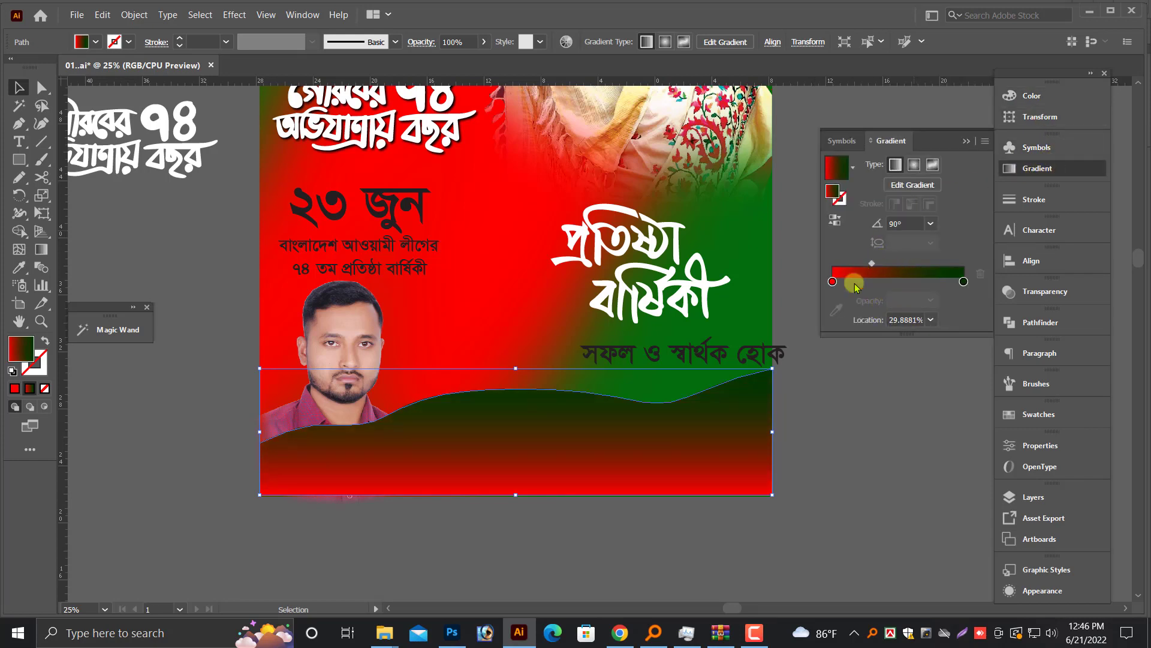
Brighten the green gradient stop slightly and zoom in on the wave.
click(963, 282)
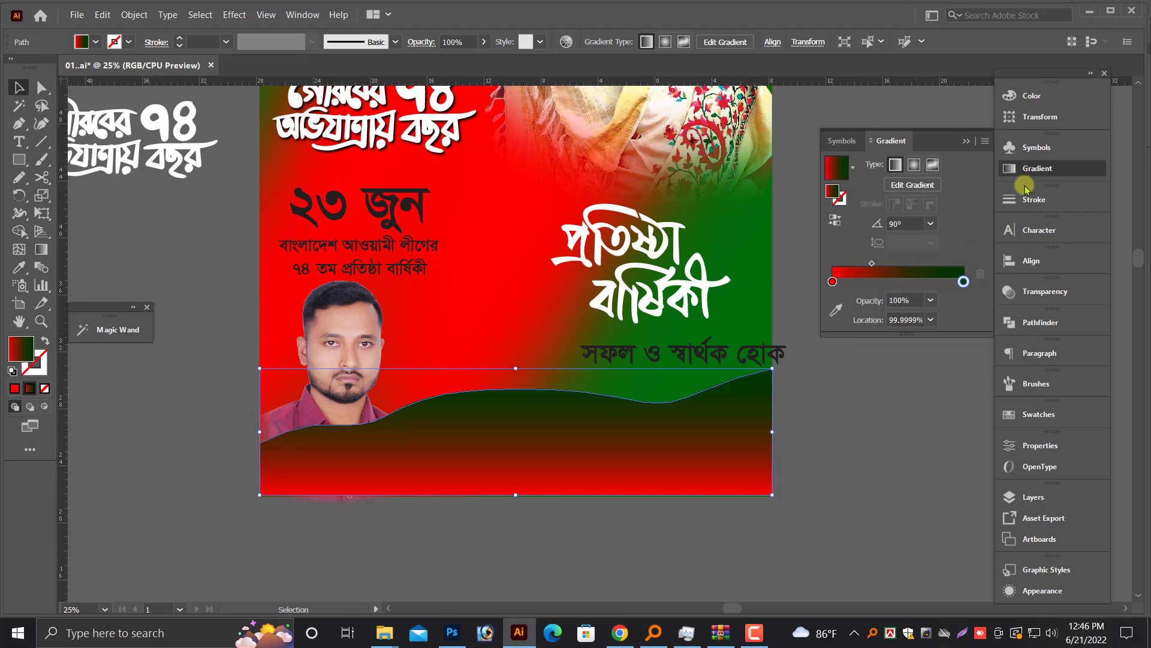
click(1032, 96)
click(894, 137)
drag(898, 141, 899, 138)
click(895, 352)
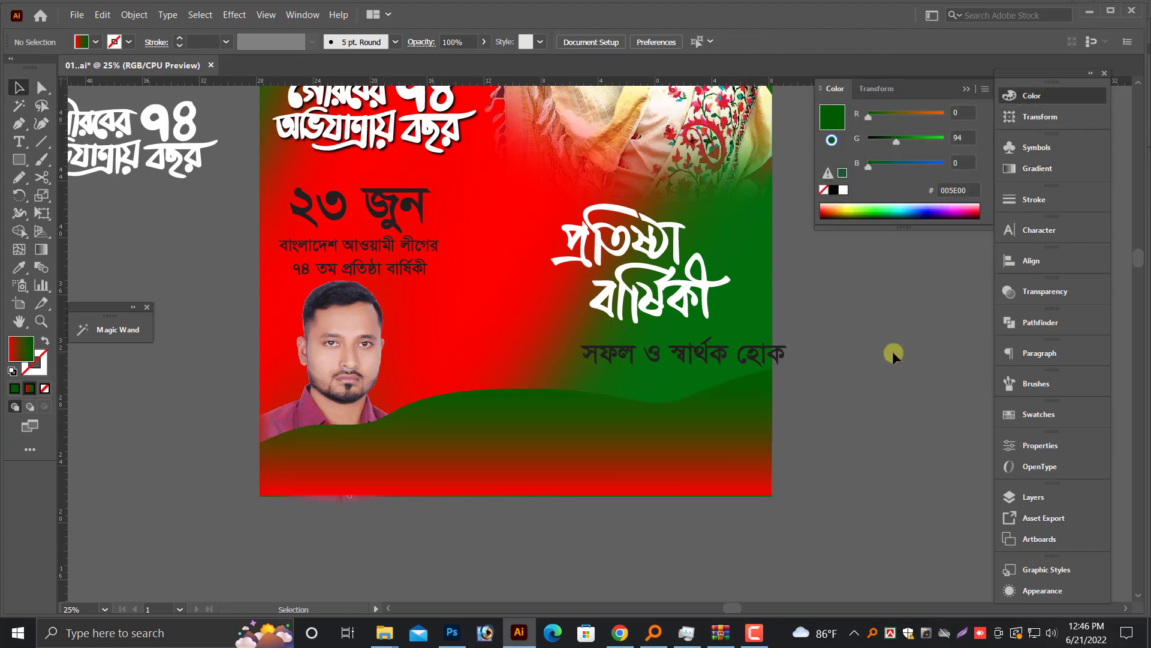
key(z)
drag(325, 295, 842, 493)
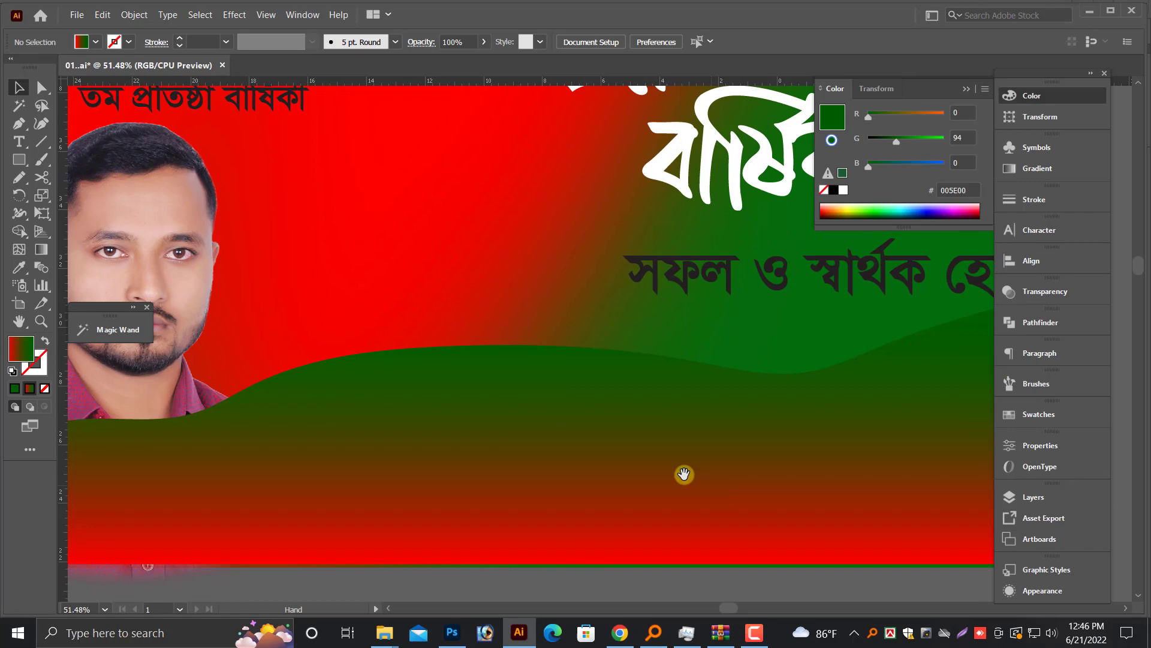
Paste a copy of the wave in front and lower its top edge to reveal a band.
key(v)
click(544, 342)
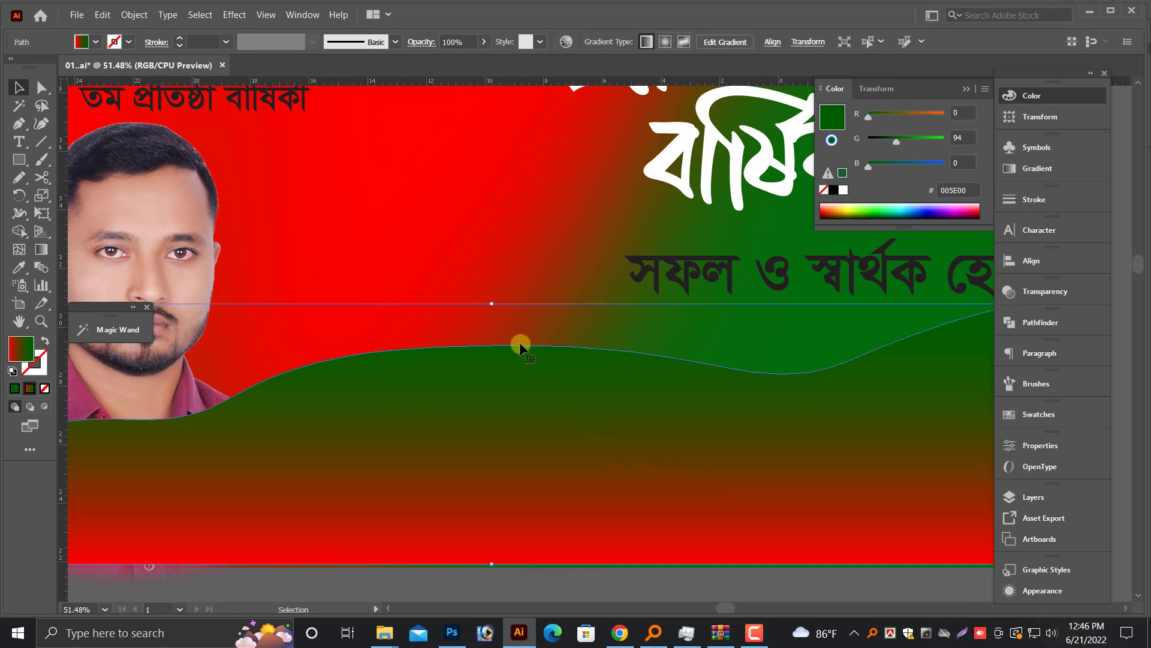
drag(488, 302, 494, 295)
scroll(547, 393, up, 1)
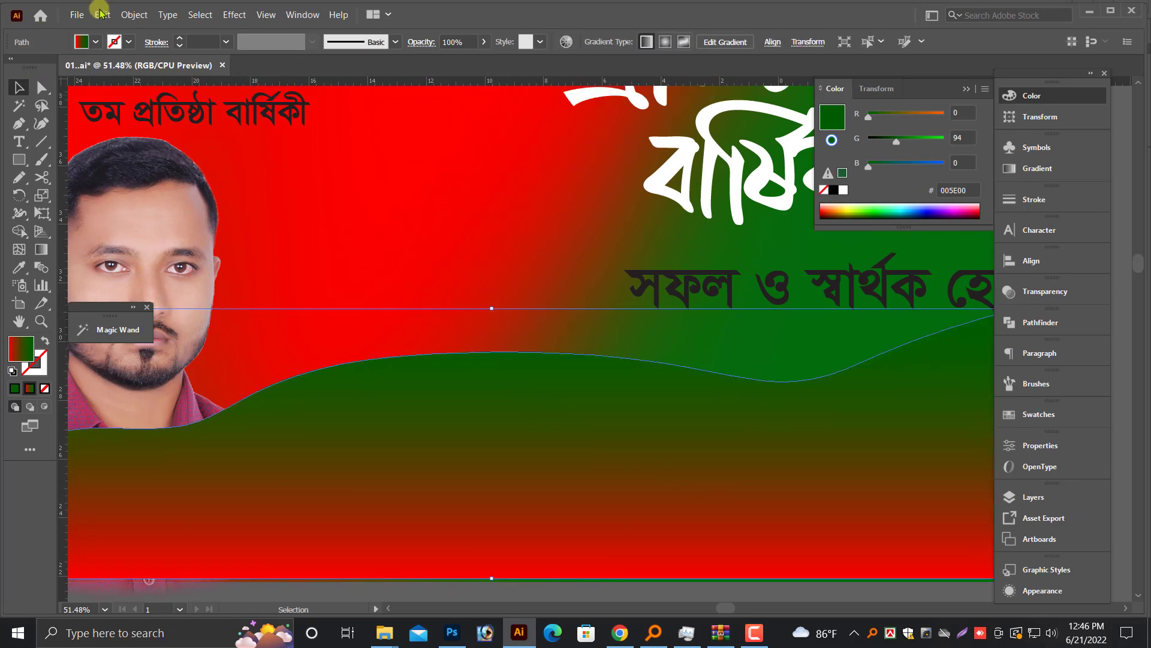
click(102, 14)
click(102, 14)
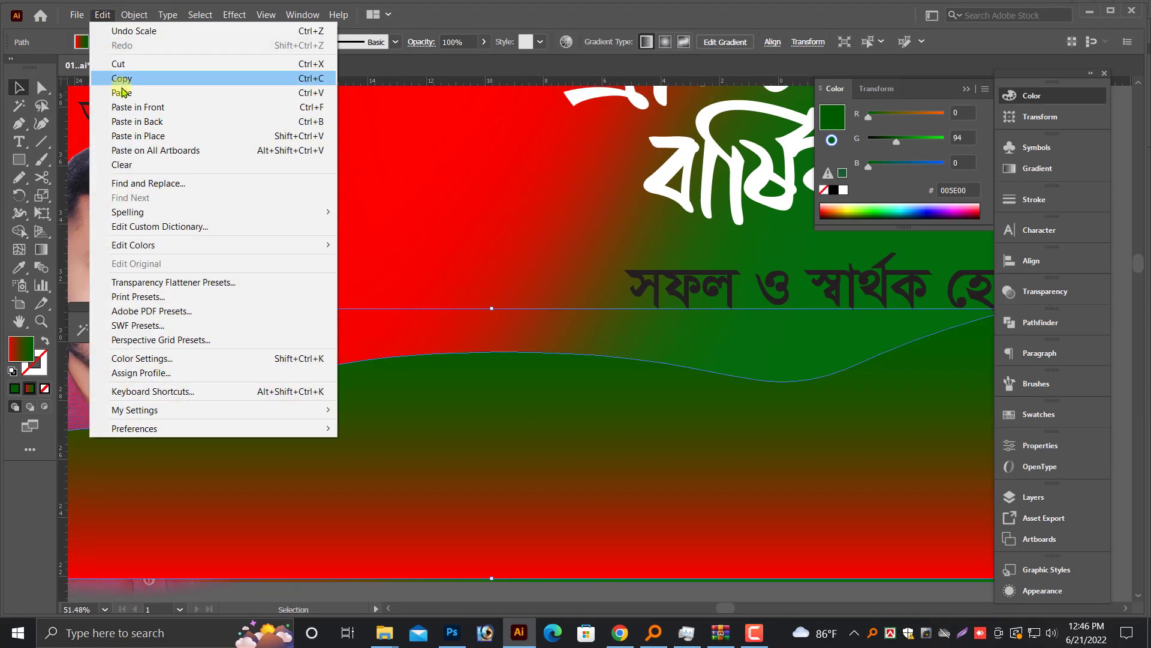
click(149, 108)
drag(491, 309, 493, 329)
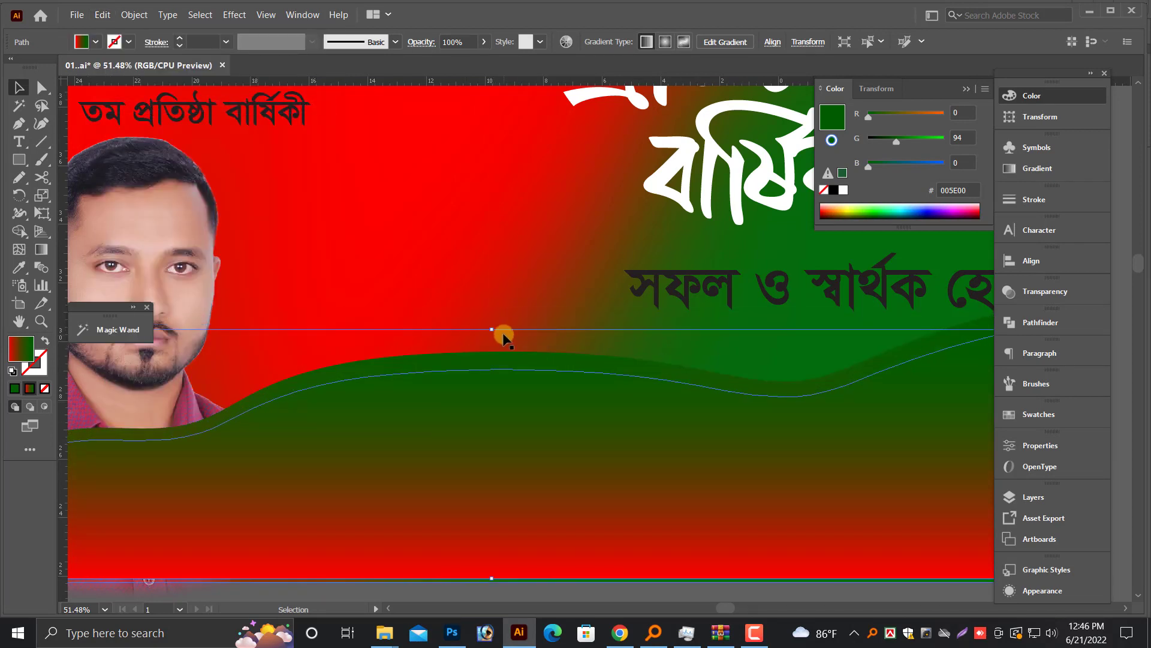
Redraw the front wave copy's gradient diagonally with the Gradient tool.
key(ctrl+minus)
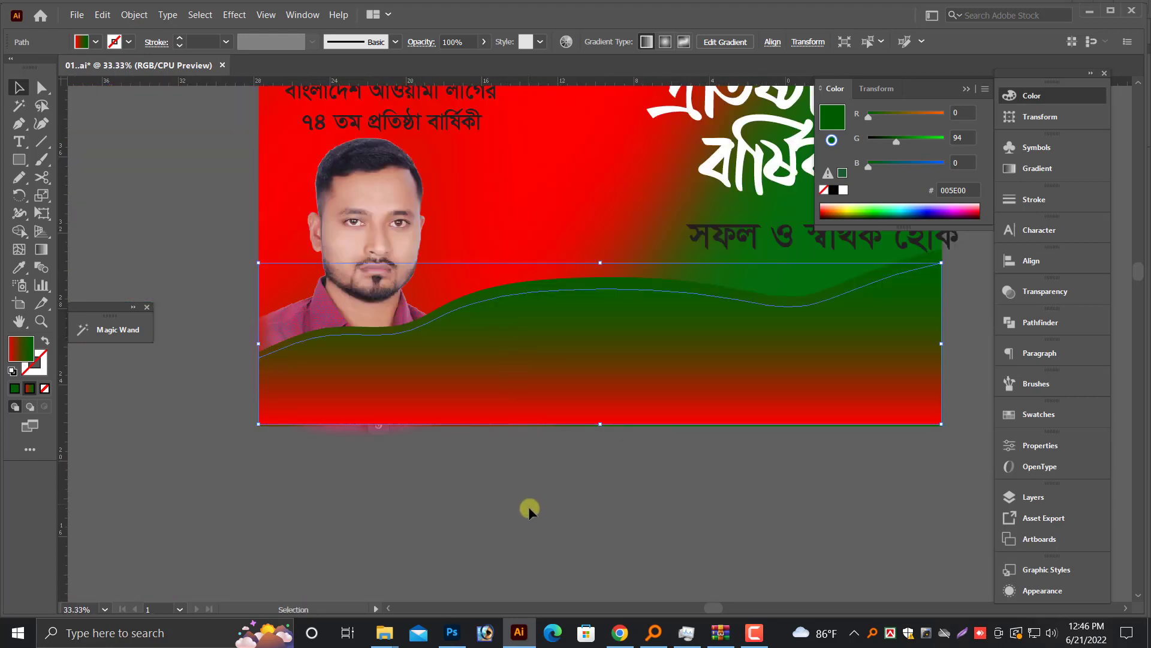
click(528, 506)
click(586, 331)
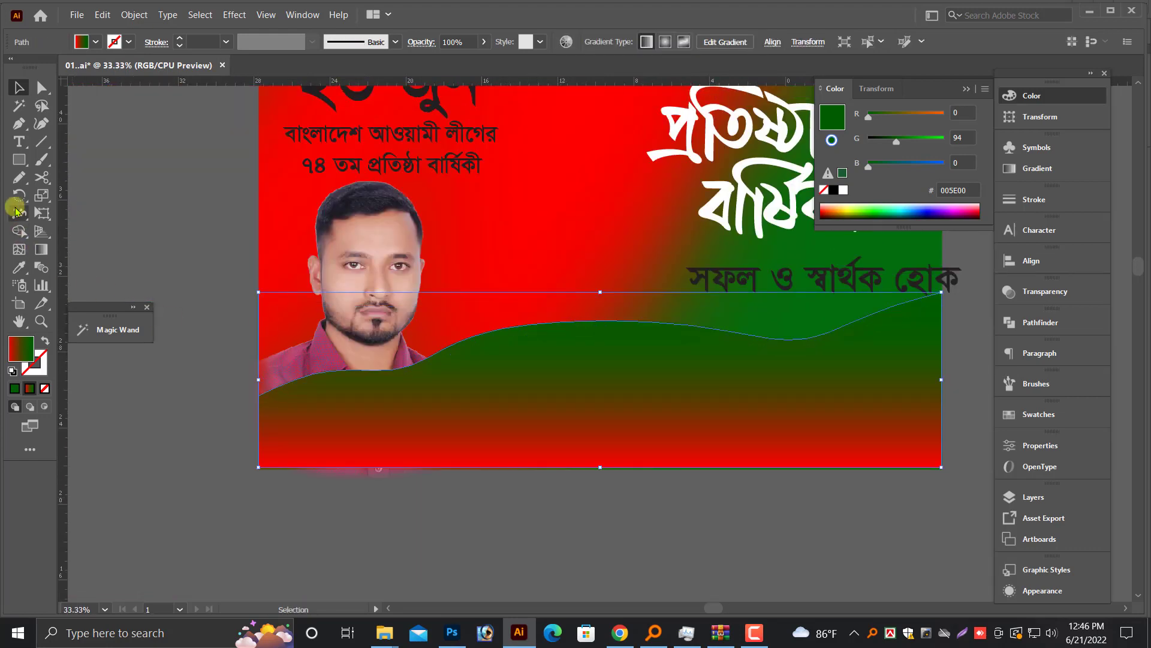
click(42, 250)
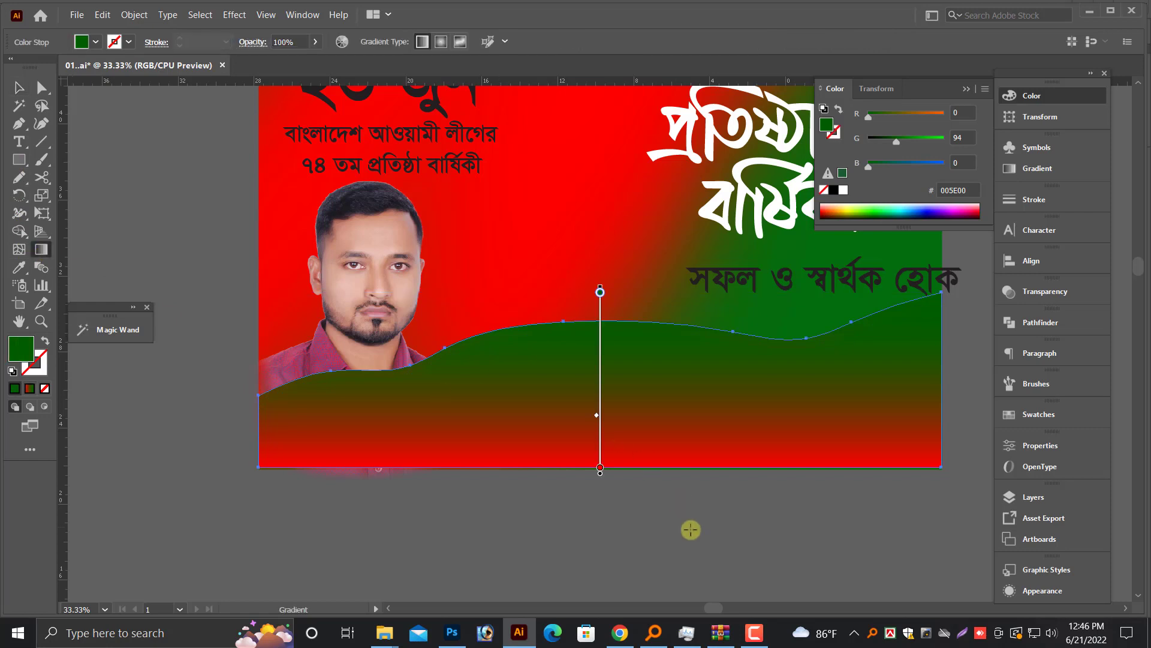
drag(695, 527, 573, 342)
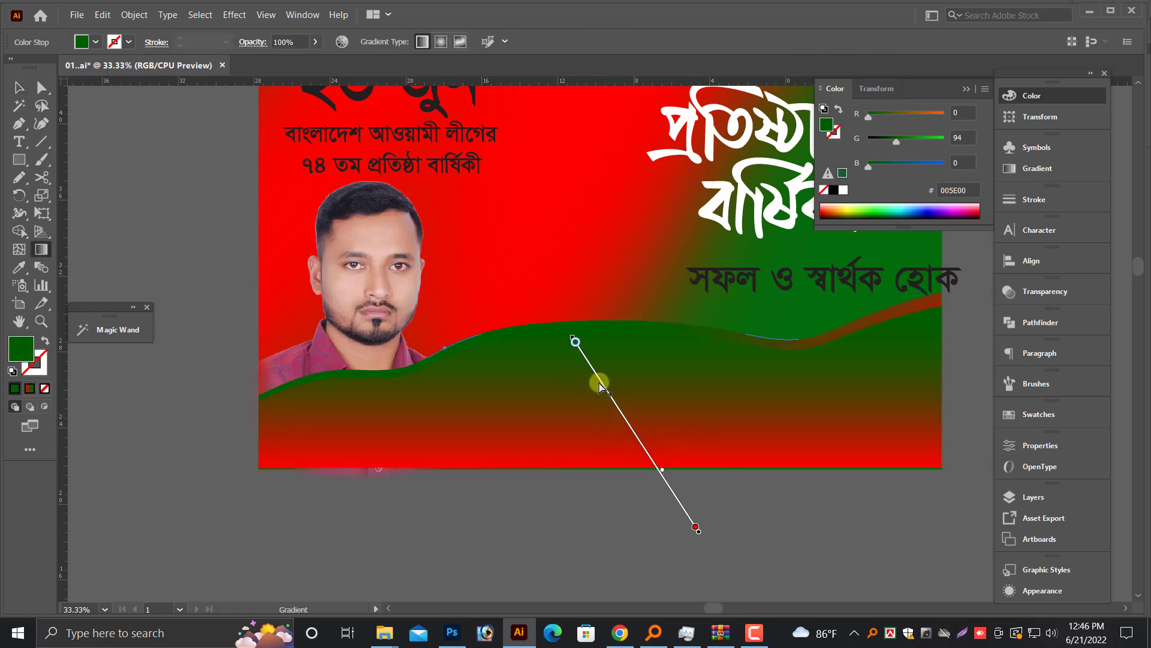
mouse_move(602, 387)
mouse_down()
mouse_move(614, 400)
mouse_move(582, 372)
mouse_move(611, 394)
mouse_up()
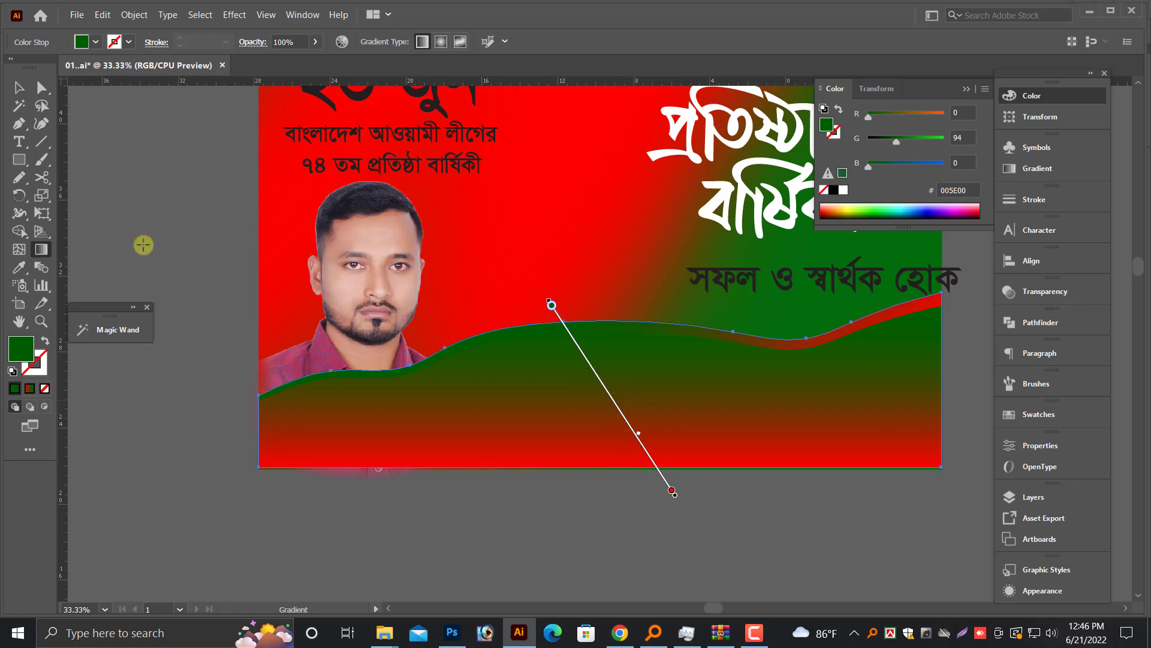
Brighten the back wave's green stop to 009A00 for a bright green band.
click(16, 88)
click(398, 528)
scroll(401, 537, up, 2)
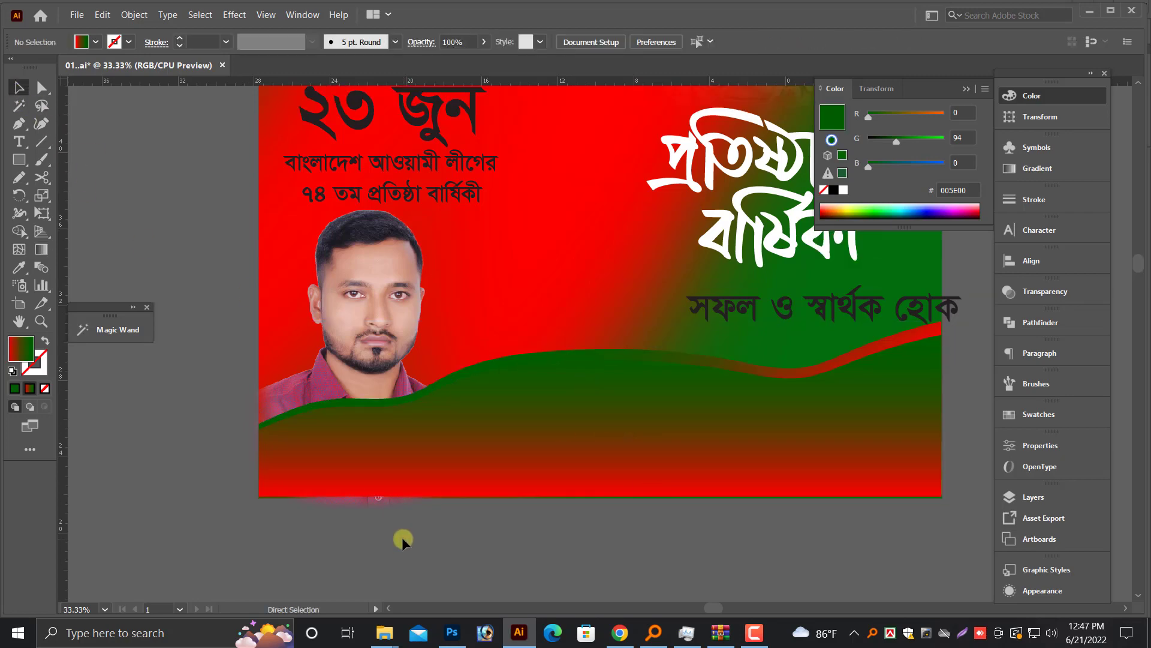
key(ctrl+minus)
scroll(498, 534, right, 2)
scroll(511, 489, up, 1)
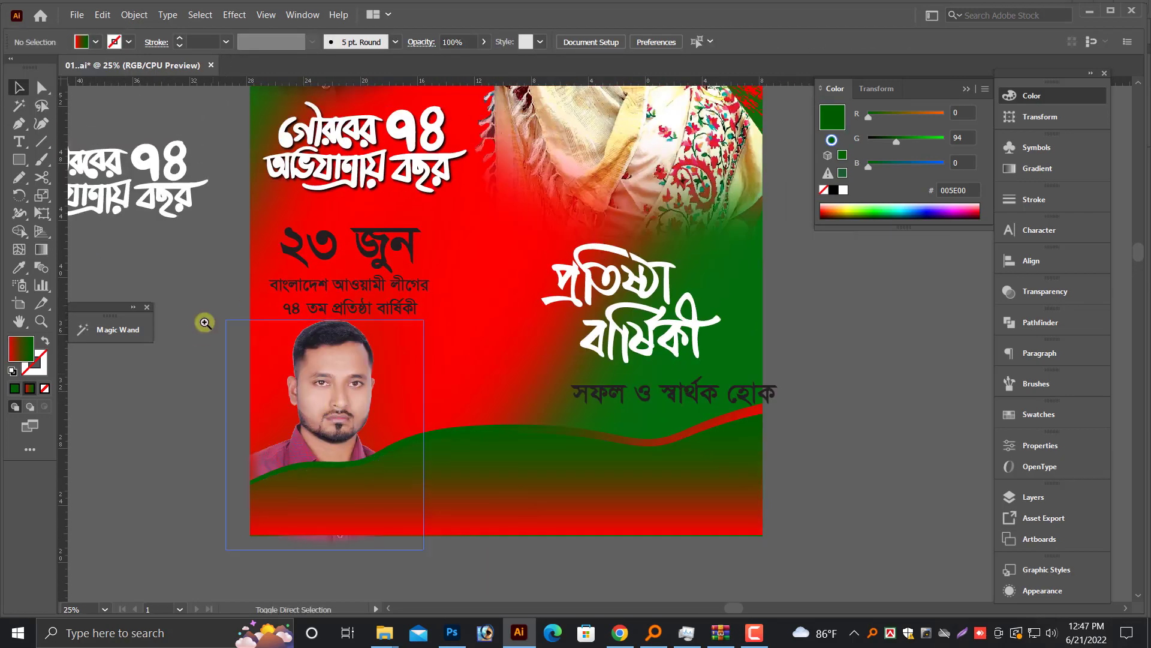
scroll(654, 456, up, 3)
click(593, 439)
click(1037, 168)
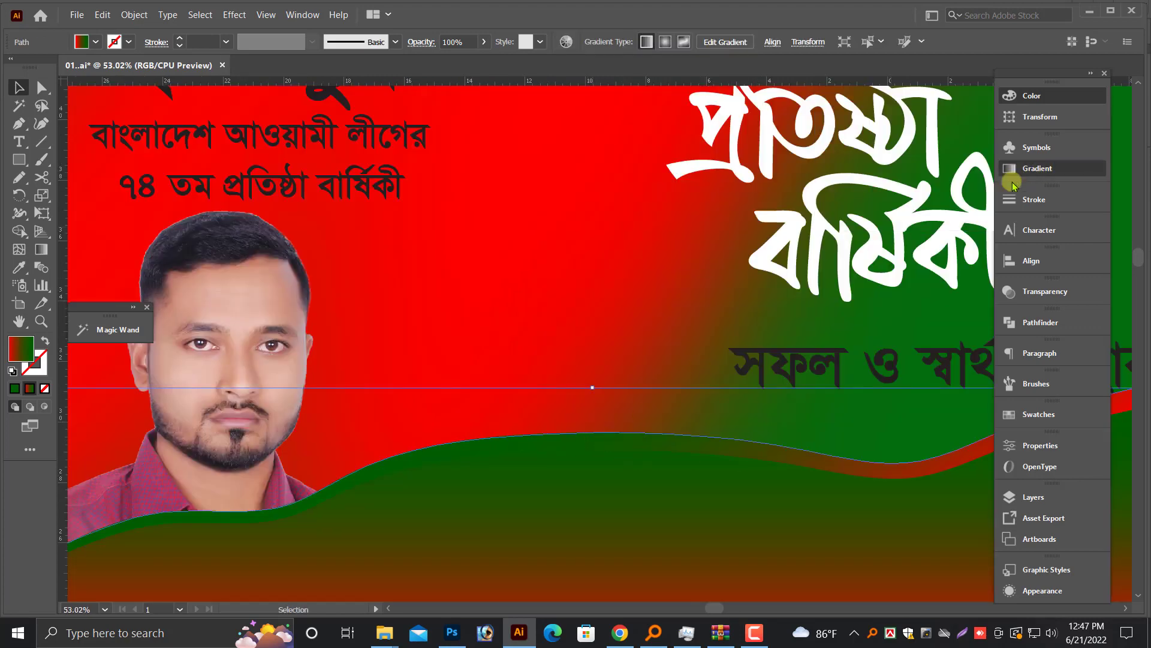
click(1031, 96)
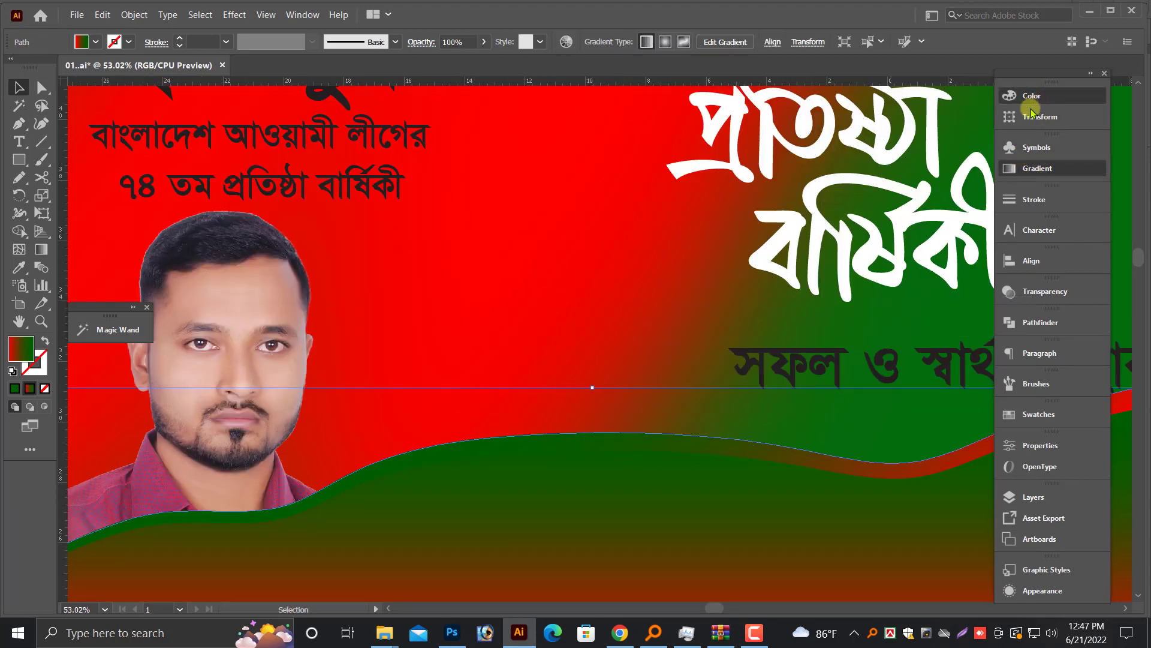
drag(906, 144, 914, 141)
scroll(711, 342, down, 1)
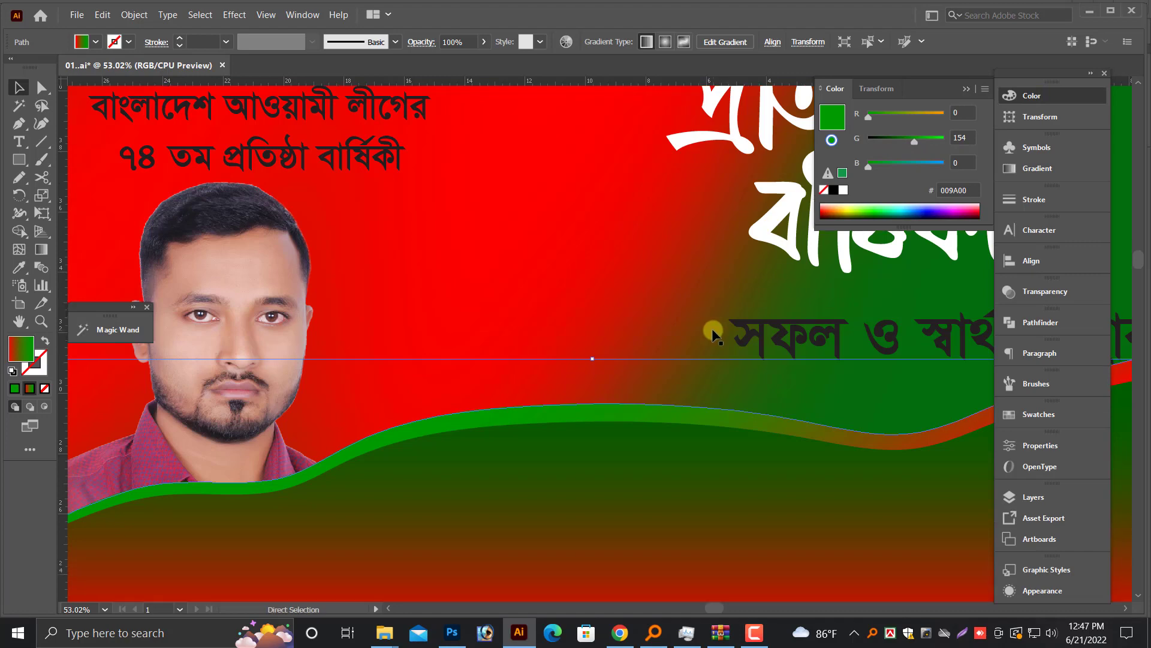
scroll(712, 330, down, 3)
scroll(591, 502, up, 2)
Bring the portrait photo in front of the wave and nudge it slightly down.
click(458, 428)
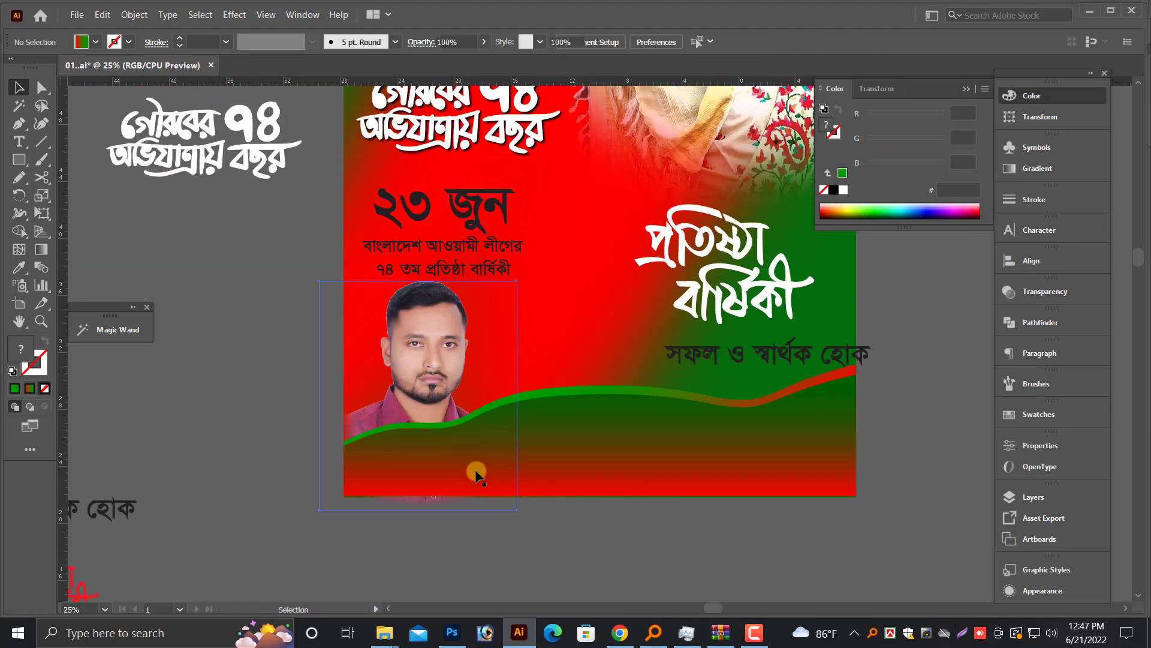
drag(515, 505, 513, 499)
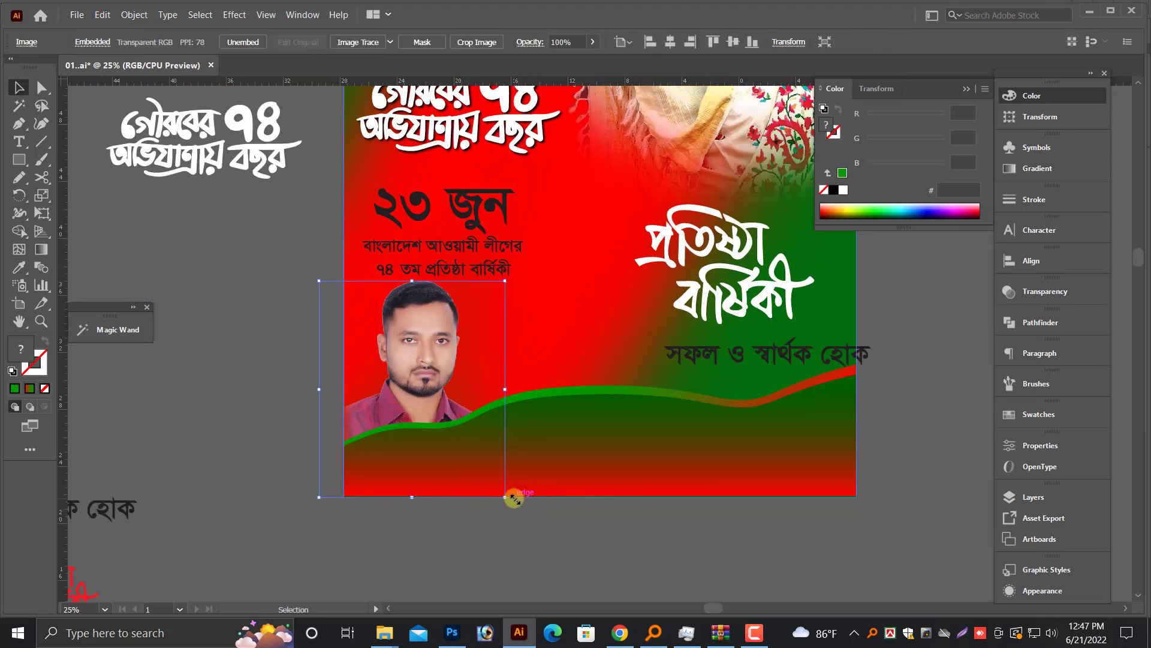
key(ctrl+shift+bracketright)
click(496, 538)
drag(434, 446, 435, 449)
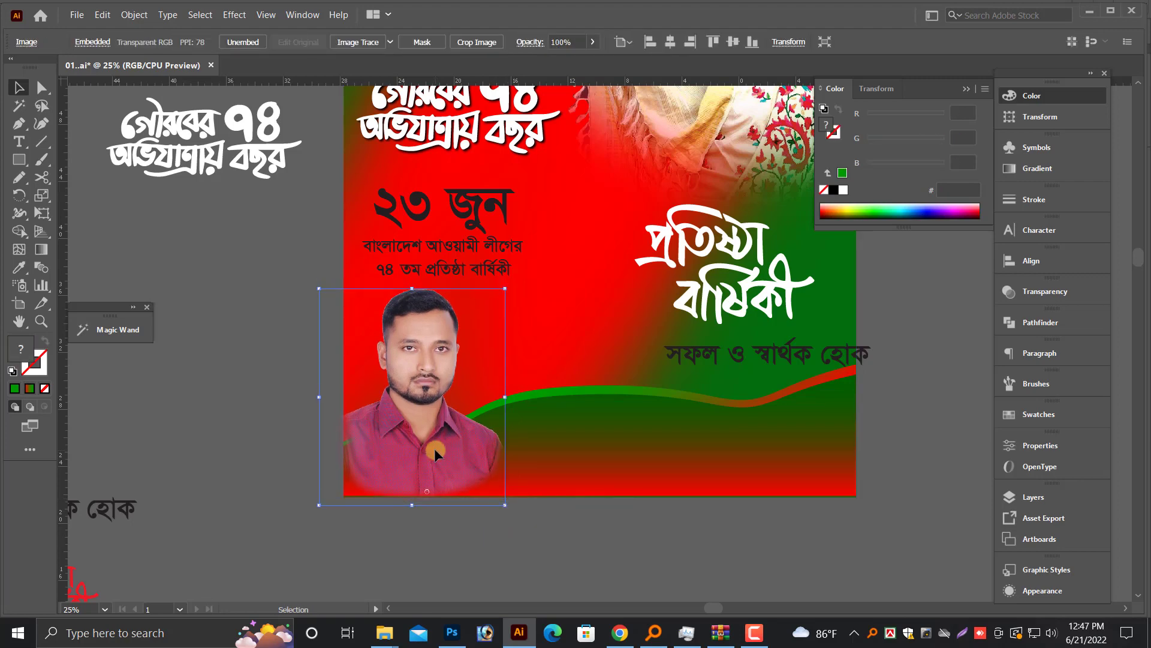
click(234, 456)
Enlarge the credit text block from the pasteboard and move it onto the poster's lower area.
key(ctrl+minus)
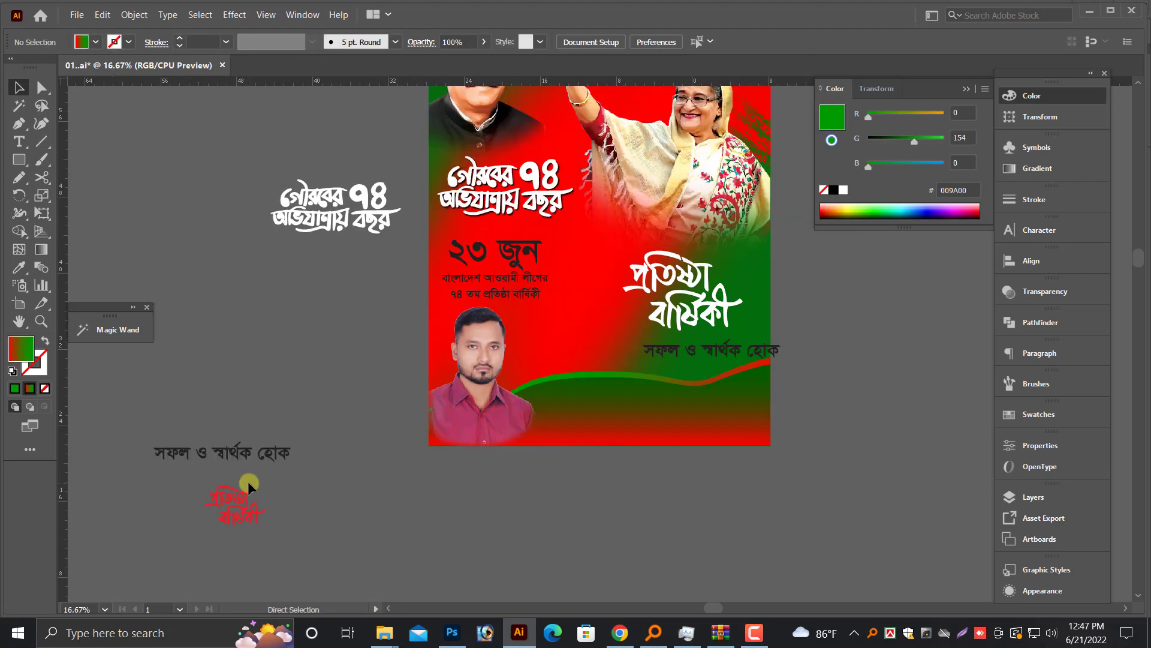
scroll(247, 481, down, 1)
key(ctrl+minus)
scroll(286, 476, up, 5)
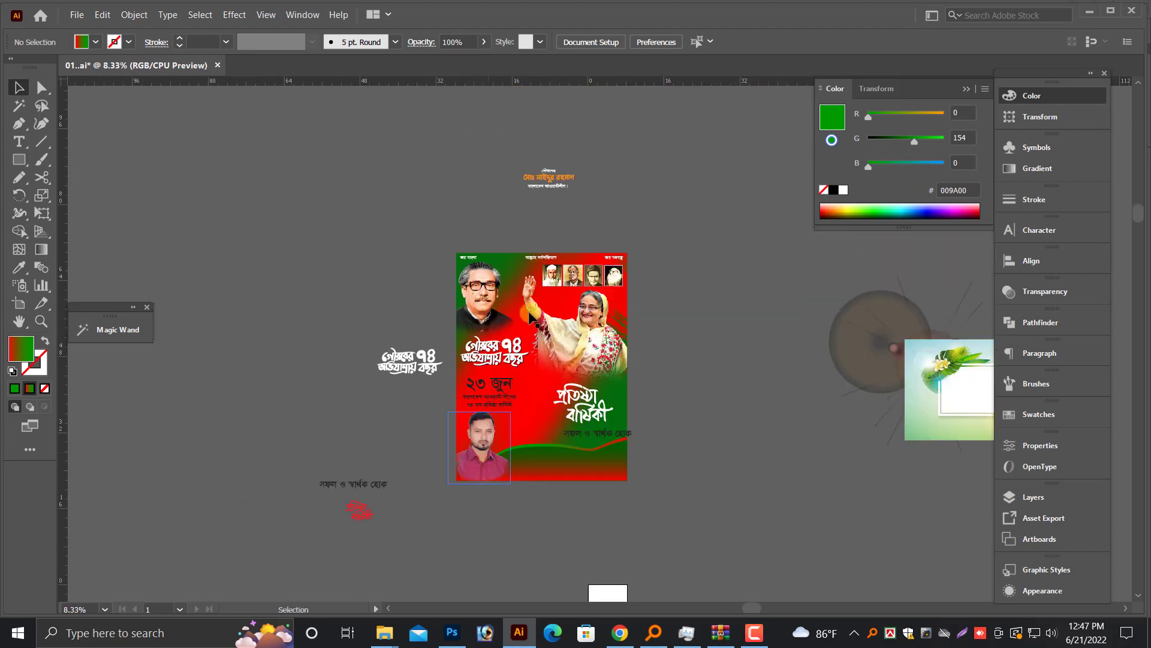
click(582, 204)
key(ctrl+shift+period)
key(ctrl+shift+period)
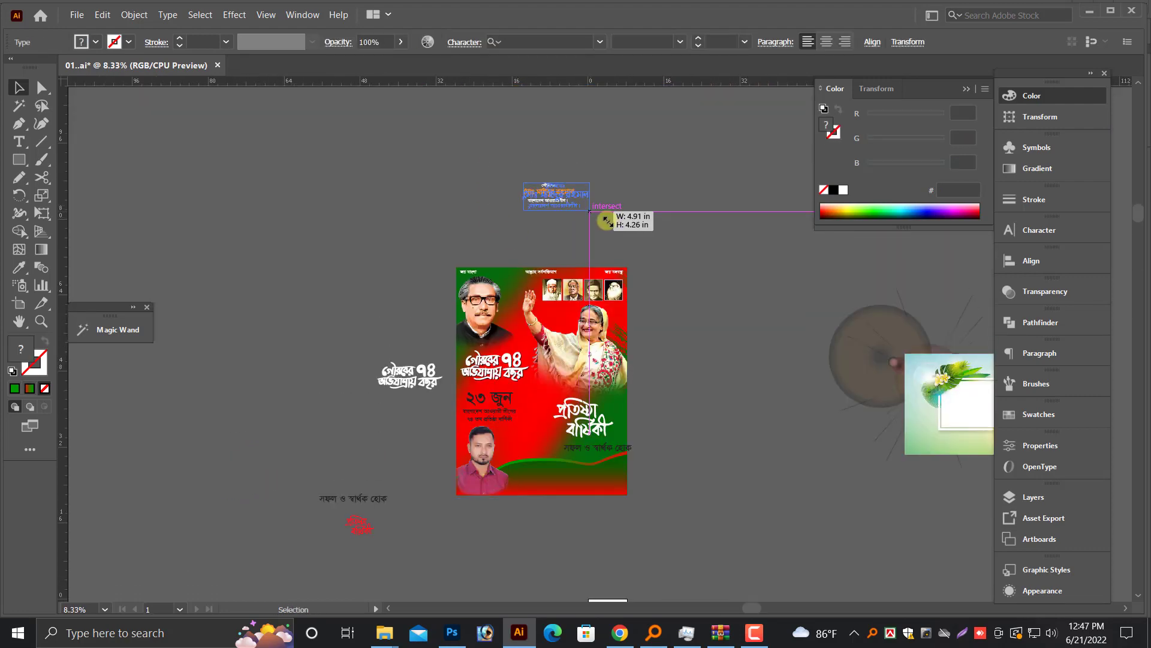
key(ctrl+shift+period)
key(ctrl+shift+period)
drag(592, 207, 606, 551)
scroll(600, 509, down, 3)
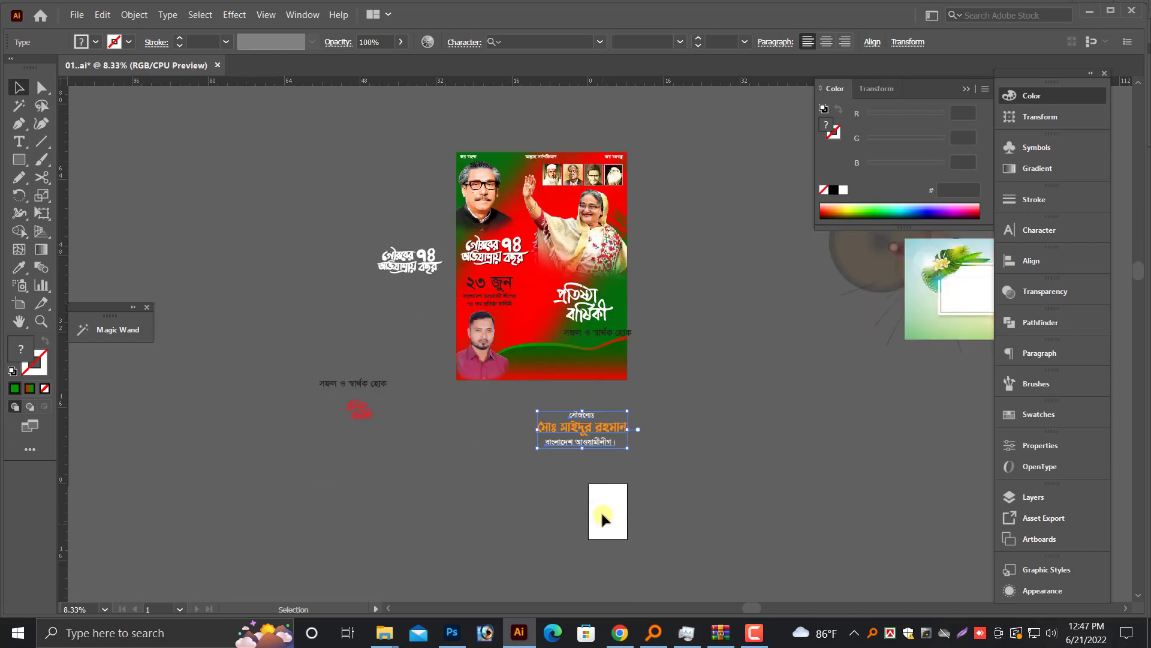
scroll(612, 477, down, 1)
scroll(611, 474, up, 1)
alt+scroll(659, 430, up, 3)
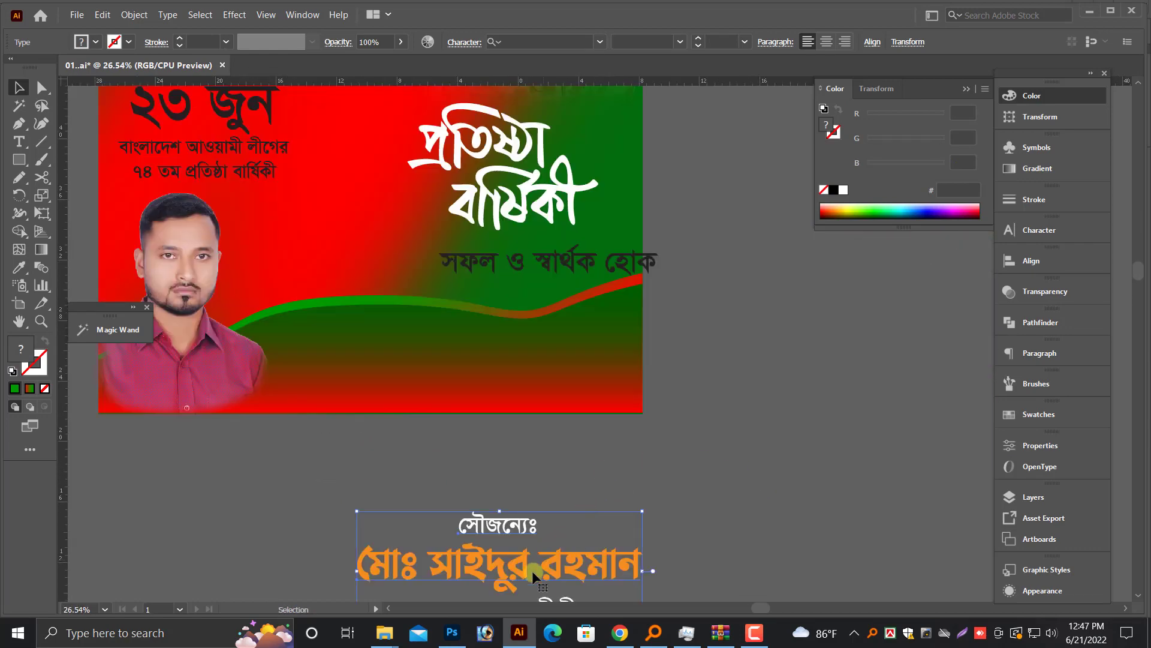
drag(532, 571, 493, 362)
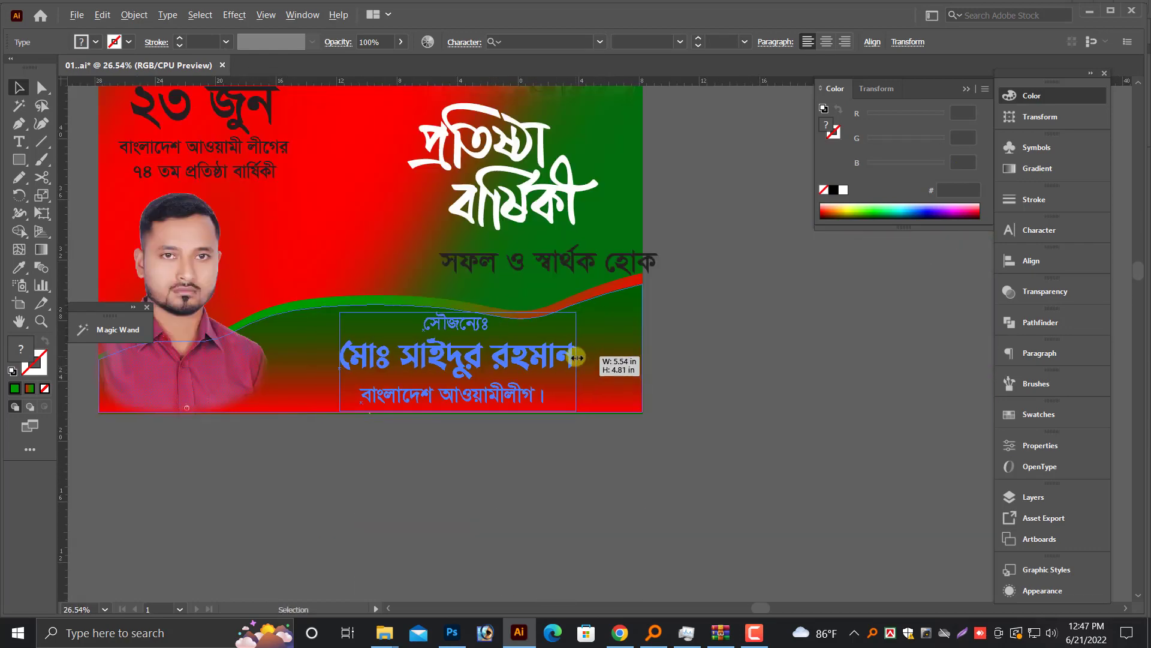
Bring the credit text group to the front and shift it left on the poster.
right_click(482, 357)
mouse_move(520, 286)
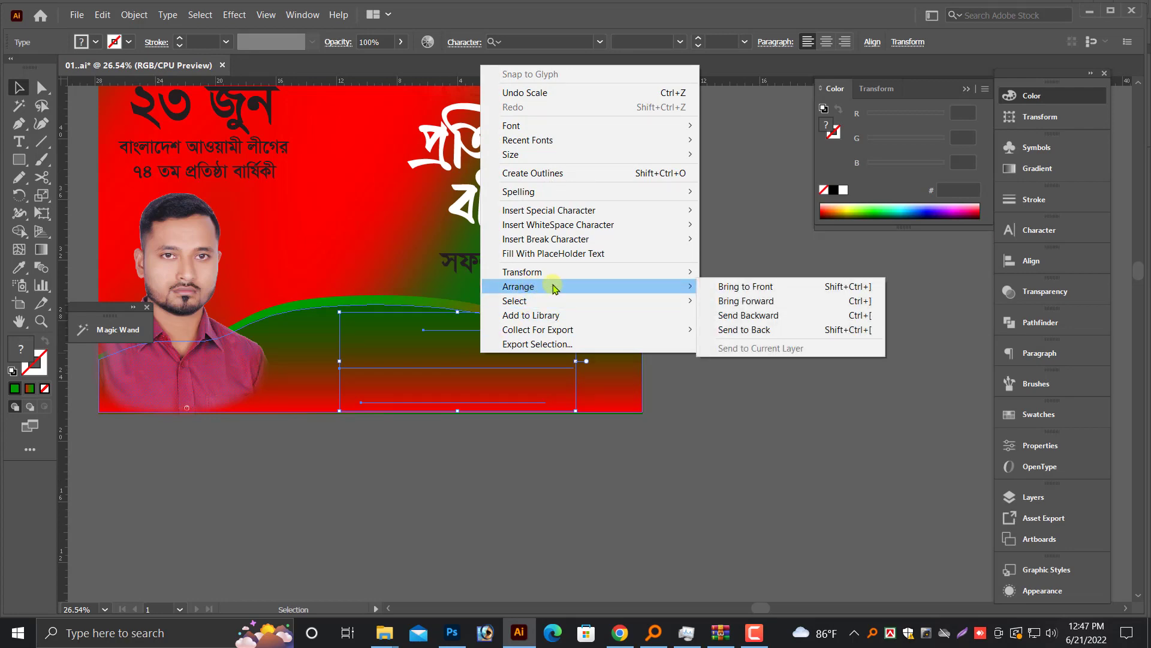
click(731, 287)
alt+scroll(683, 375, up, 3)
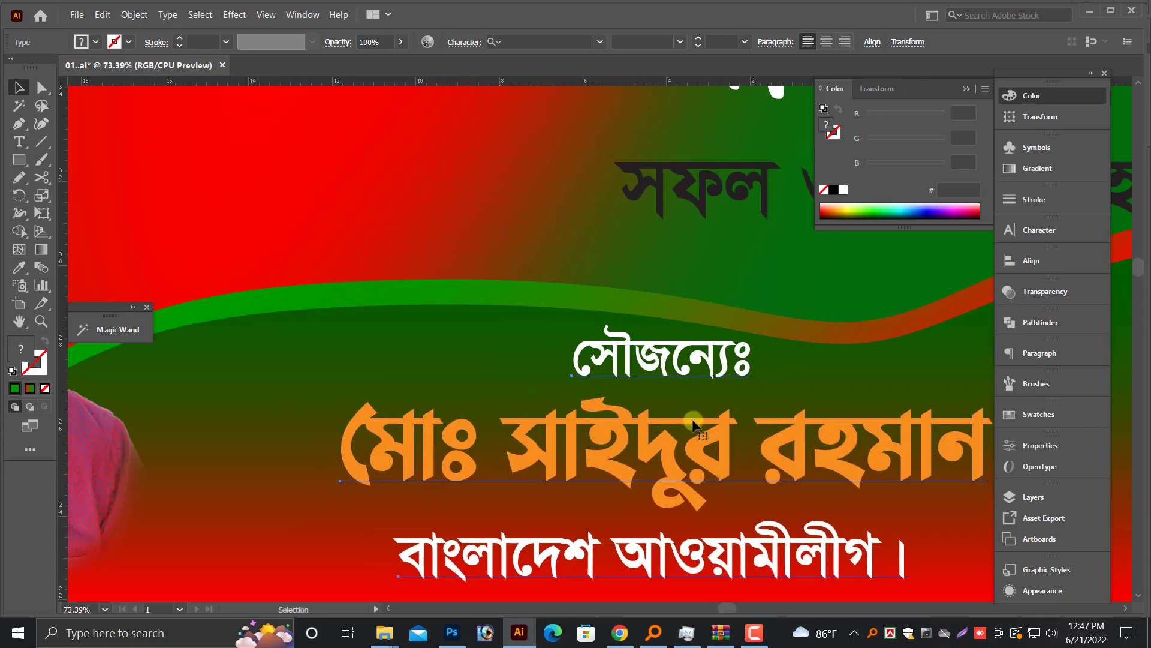
drag(743, 458, 631, 454)
alt+scroll(822, 456, down, 1)
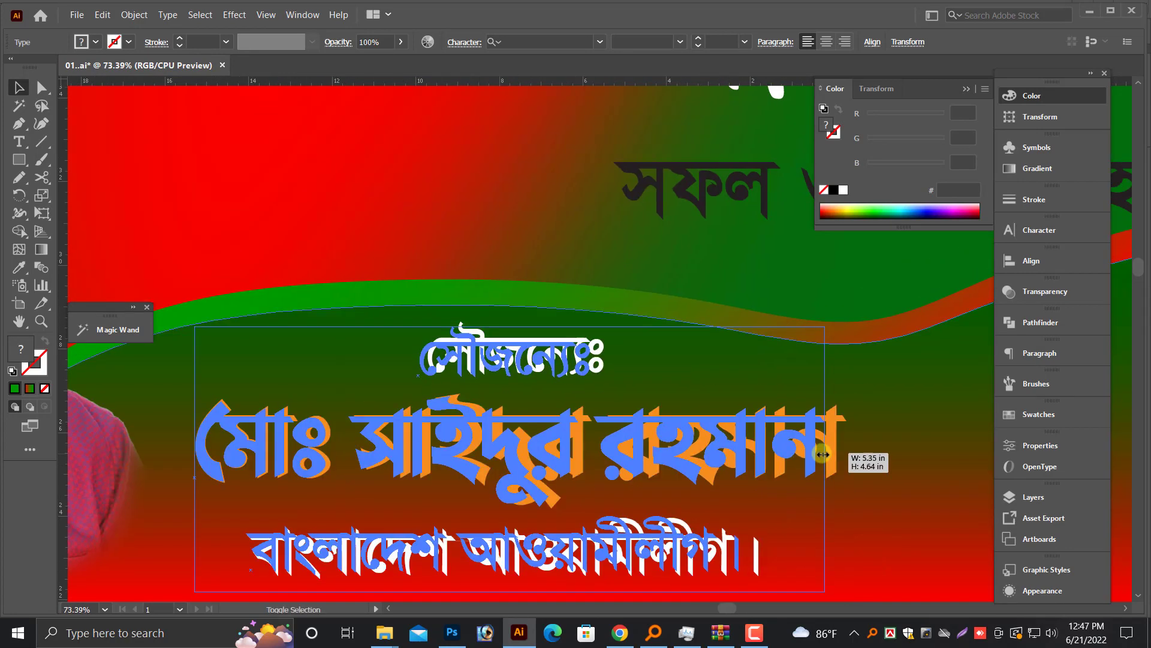
alt+scroll(819, 455, down, 2)
Recolour the credit name text yellow FFFF00.
click(629, 357)
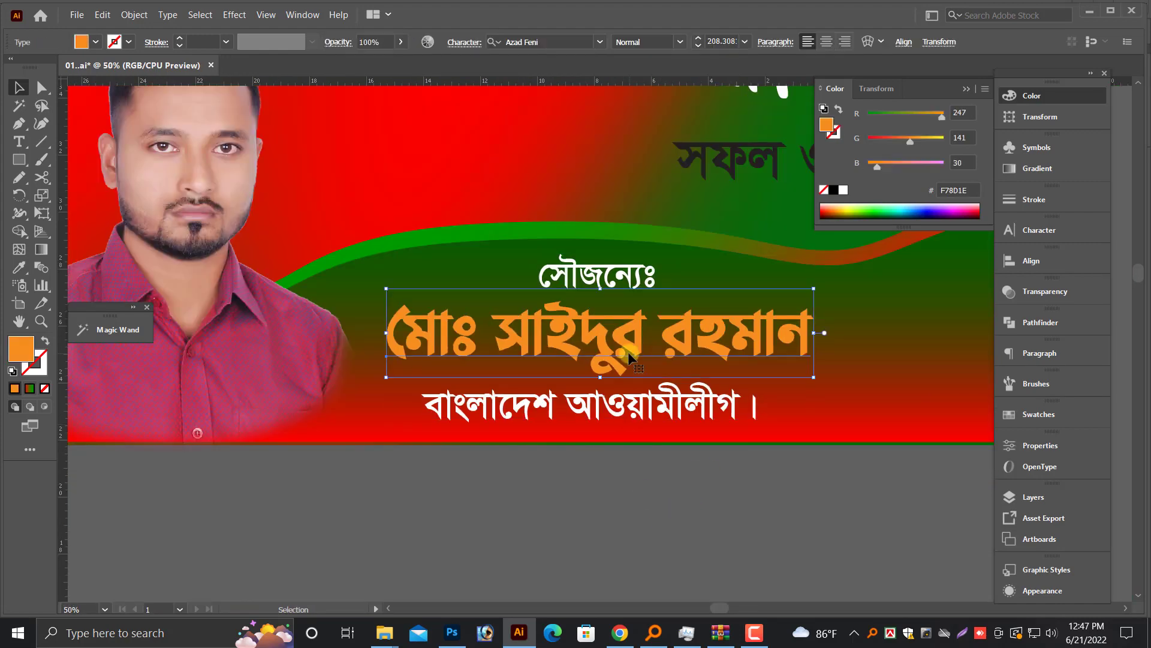
click(844, 190)
mouse_move(924, 162)
mouse_down()
mouse_move(907, 137)
mouse_move(920, 164)
mouse_move(874, 138)
mouse_move(898, 116)
mouse_move(948, 139)
mouse_move(947, 113)
mouse_up()
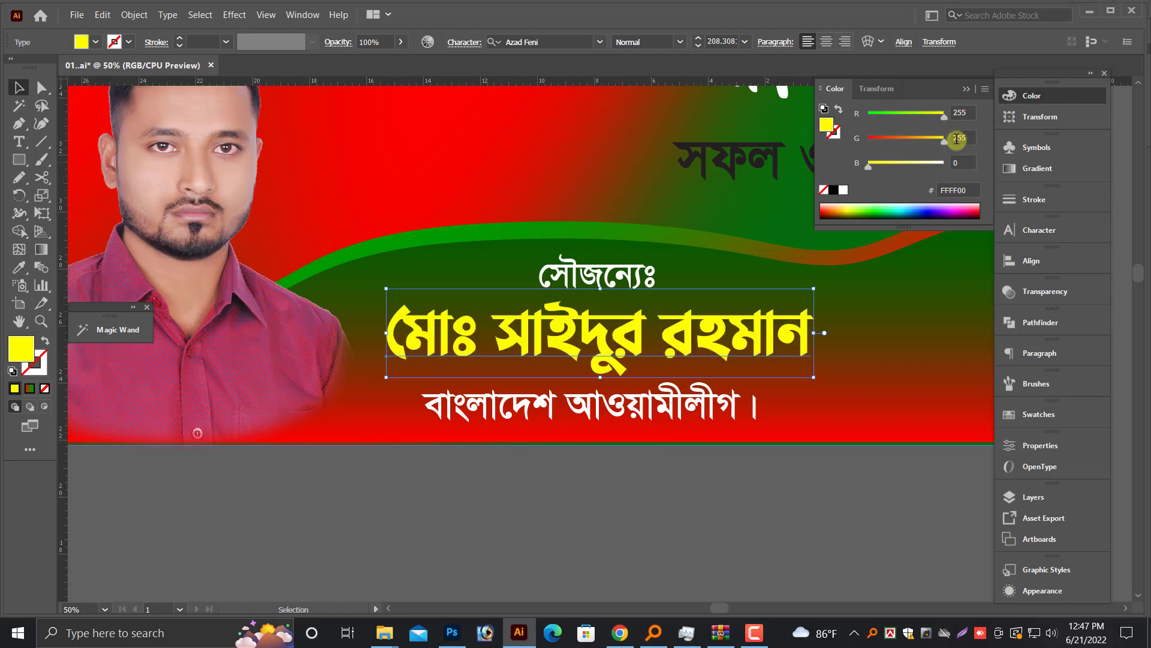
click(682, 506)
key(ctrl+minus)
key(ctrl+minus)
key(ctrl+minus)
key(ctrl+minus)
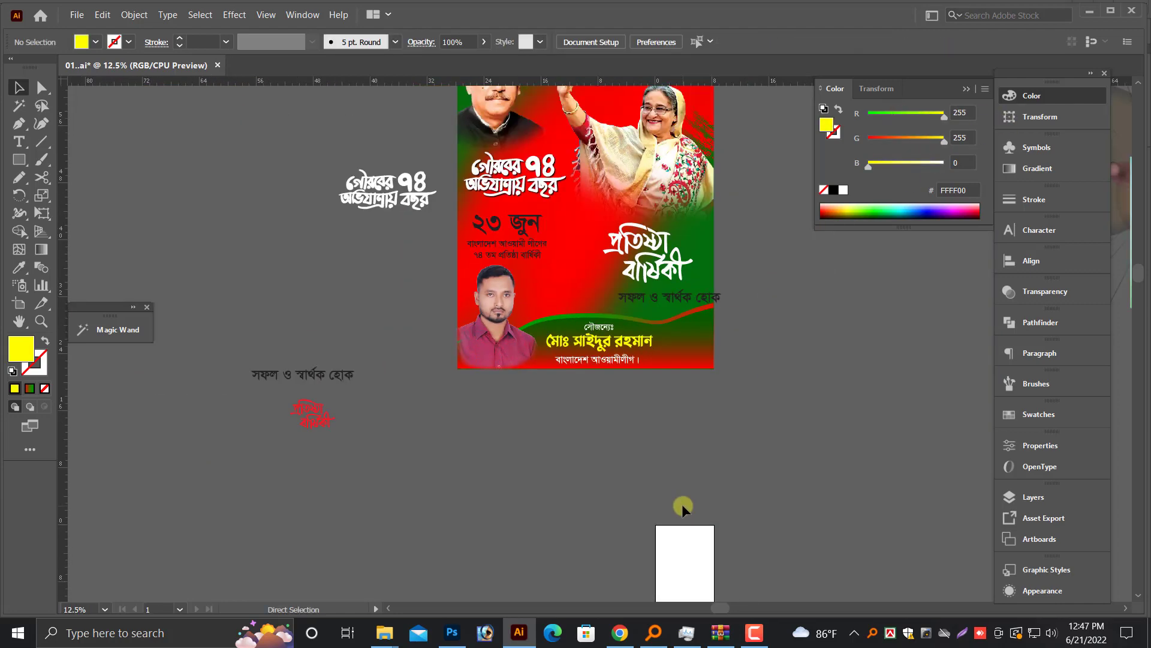
key(ctrl+minus)
key(ctrl+minus)
key(ctrl+minus)
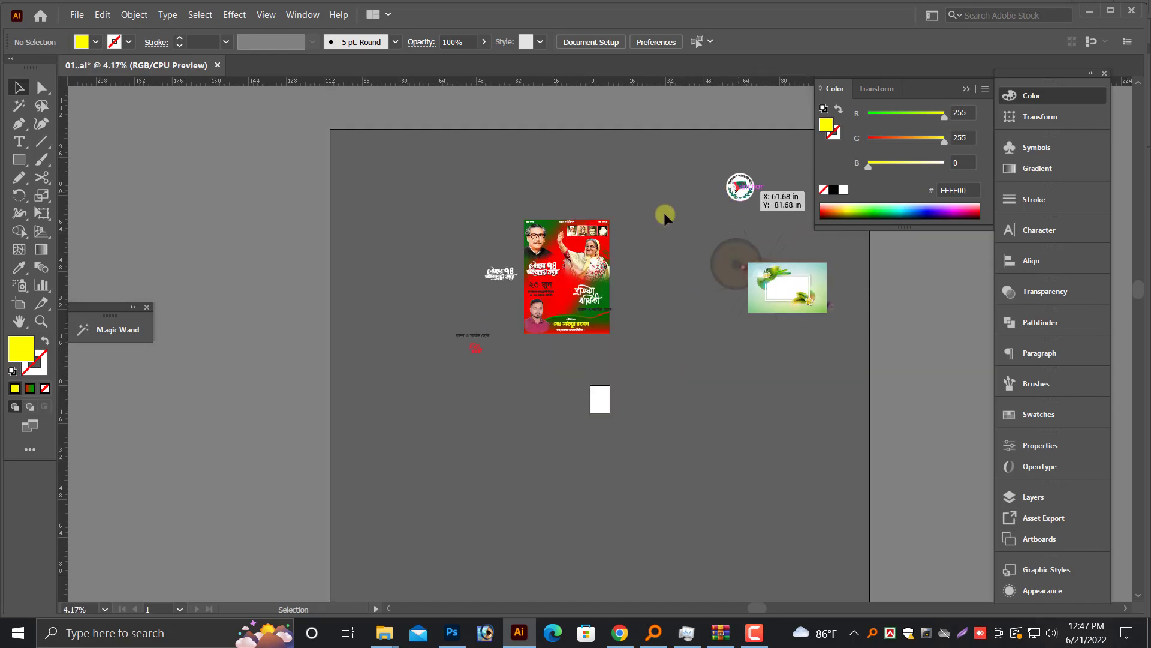
Scale down the round party logo and place it below the portrait row beside the raised hand.
click(740, 187)
key(ctrl+plus)
key(ctrl+plus)
key(ctrl+plus)
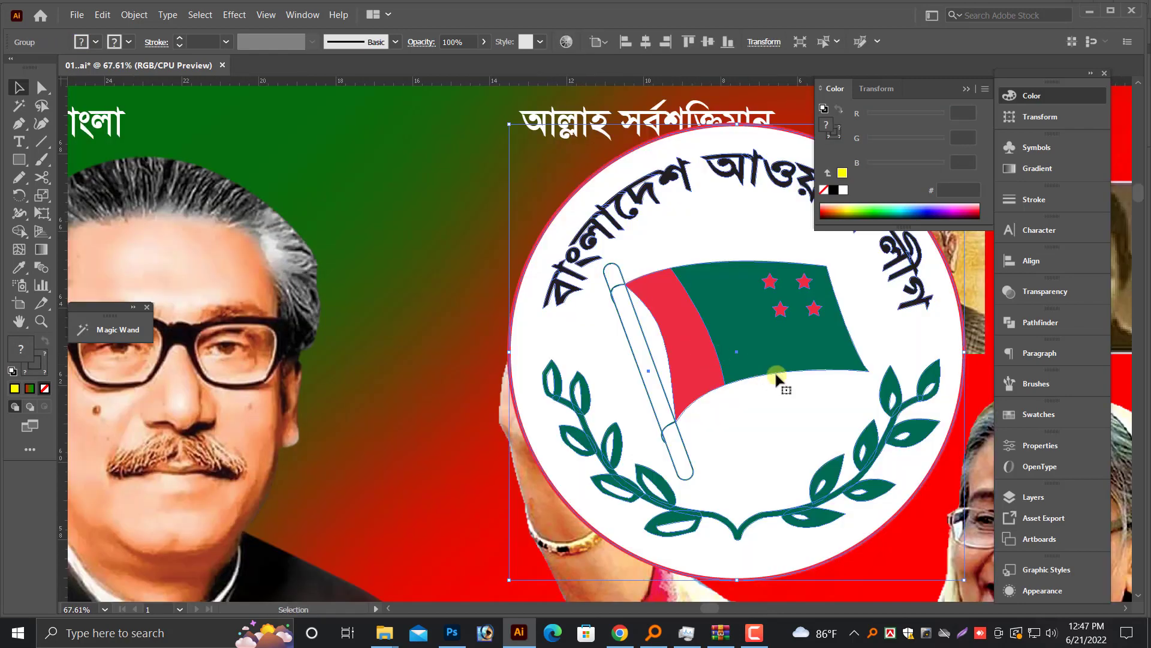
mouse_move(777, 376)
mouse_down()
mouse_move(727, 325)
mouse_move(675, 327)
mouse_up()
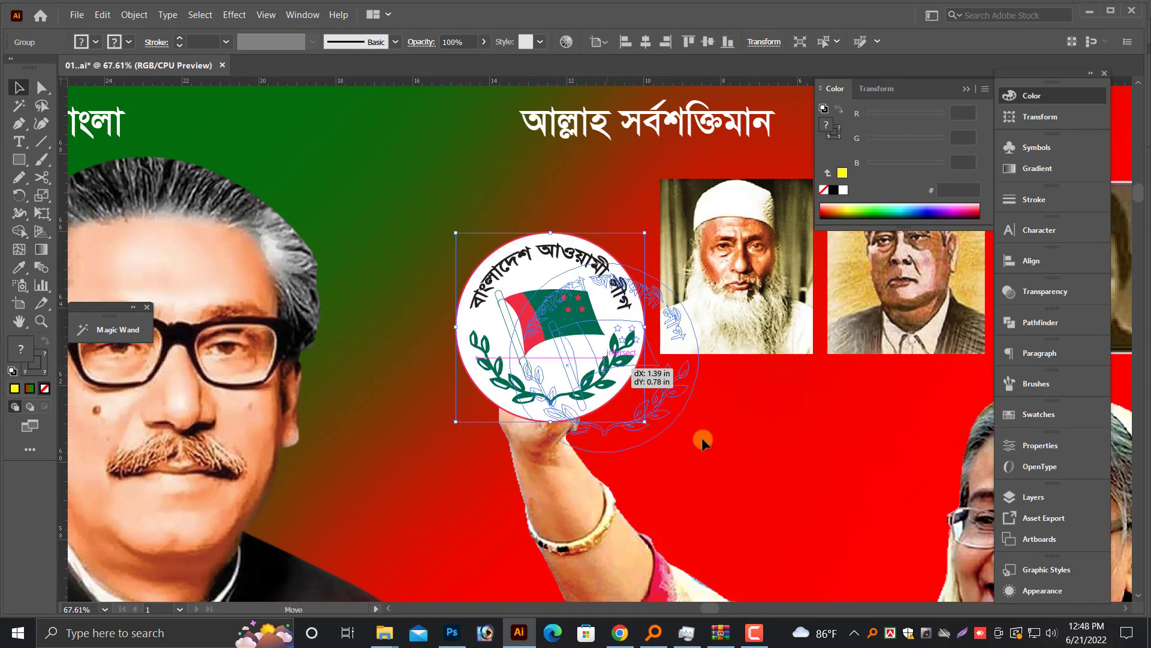
drag(636, 372, 816, 437)
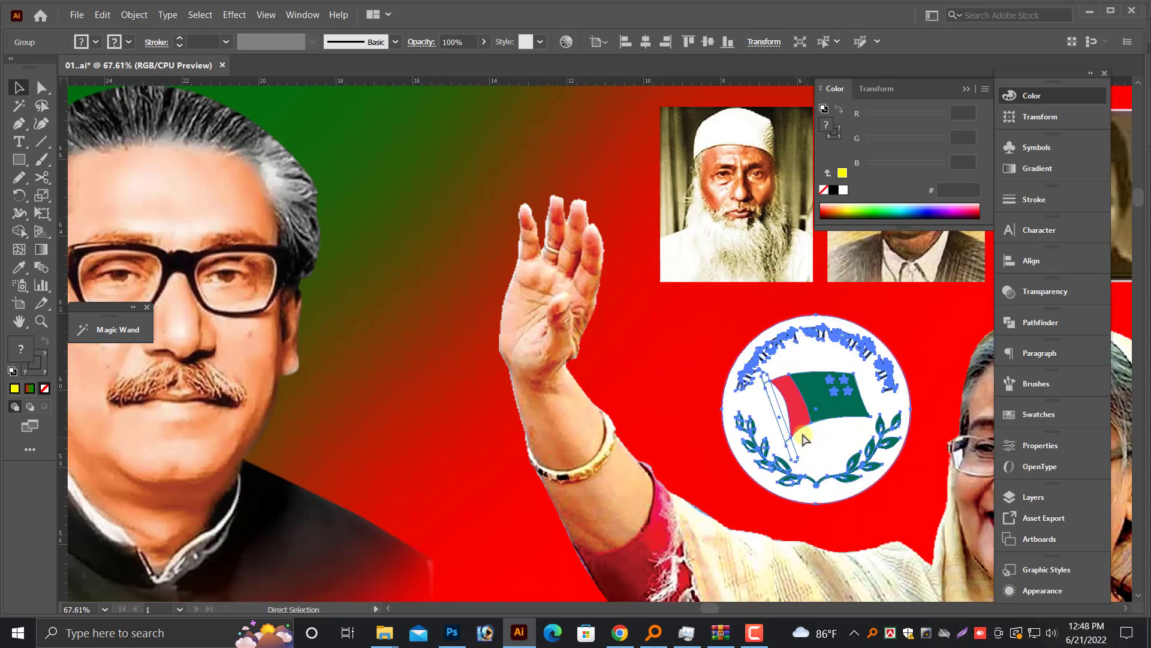
key(ctrl+minus)
key(ctrl+minus)
key(ctrl+minus)
key(ctrl+minus)
click(854, 440)
scroll(855, 440, down, 2)
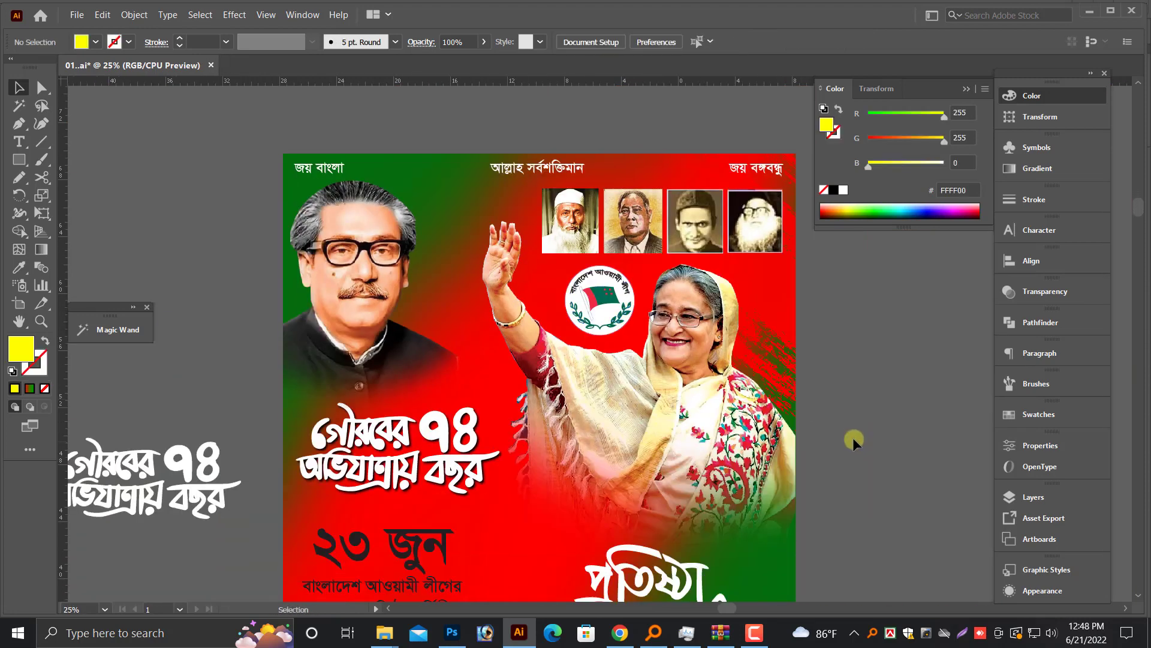
key(ctrl+minus)
scroll(838, 431, down, 2)
scroll(832, 433, down, 1)
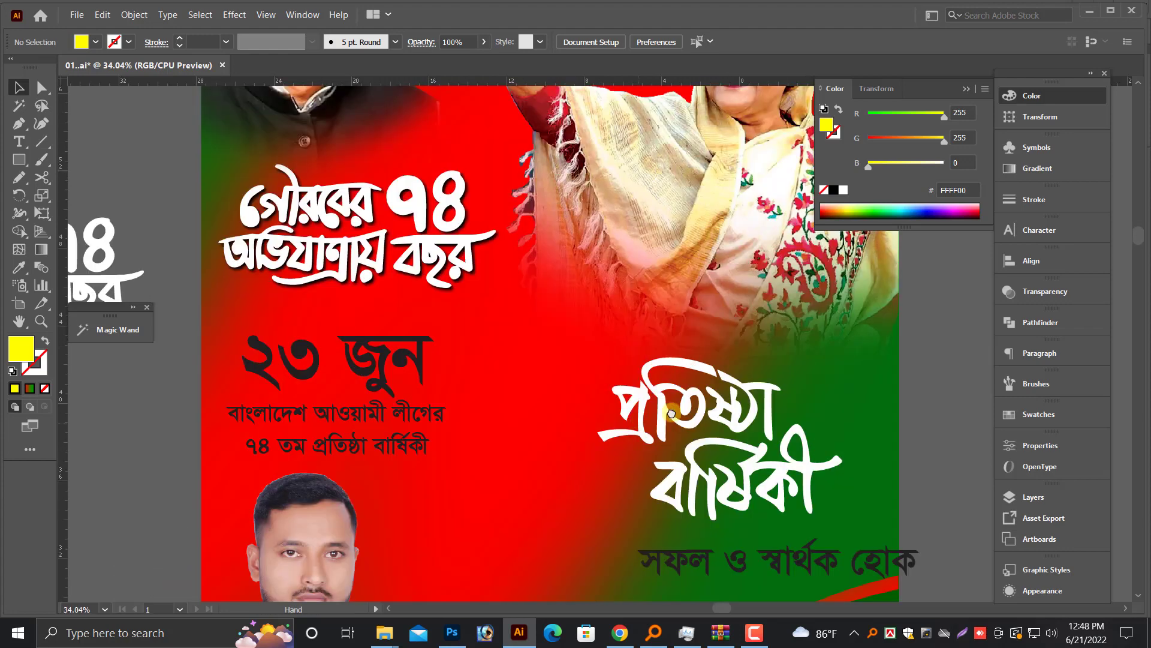
scroll(457, 349, up, 3)
click(457, 349)
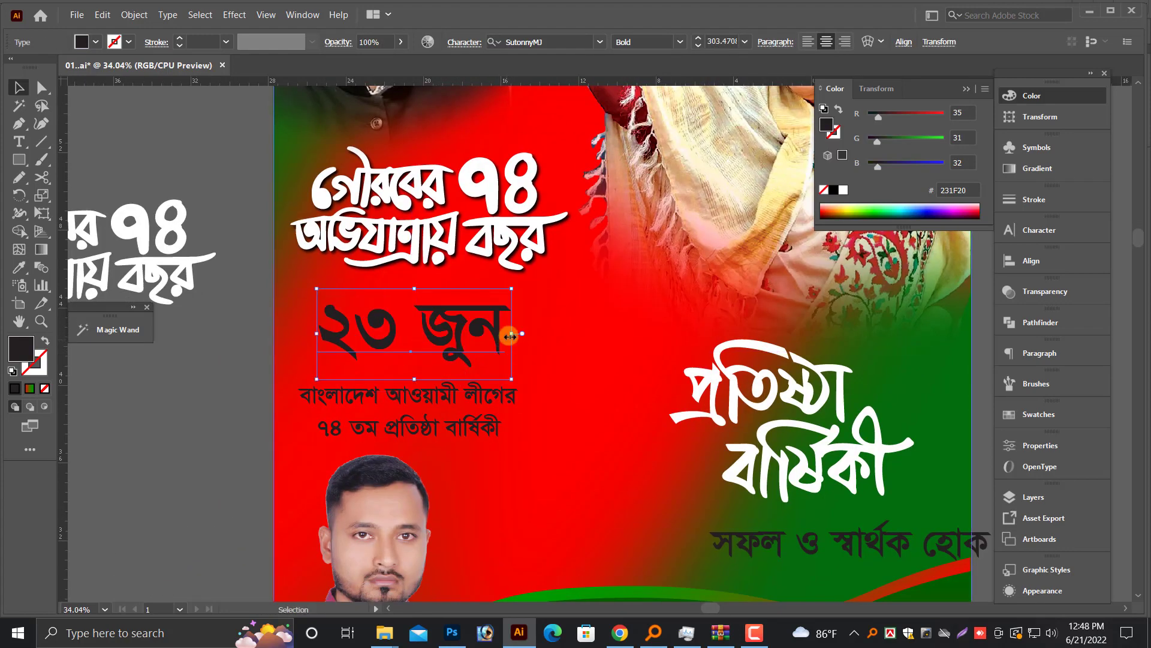
Enlarge the ২৩ জুন date text and colour it yellow FFFF20.
drag(524, 333, 538, 332)
double_click(432, 337)
drag(402, 332, 313, 327)
drag(423, 312, 552, 329)
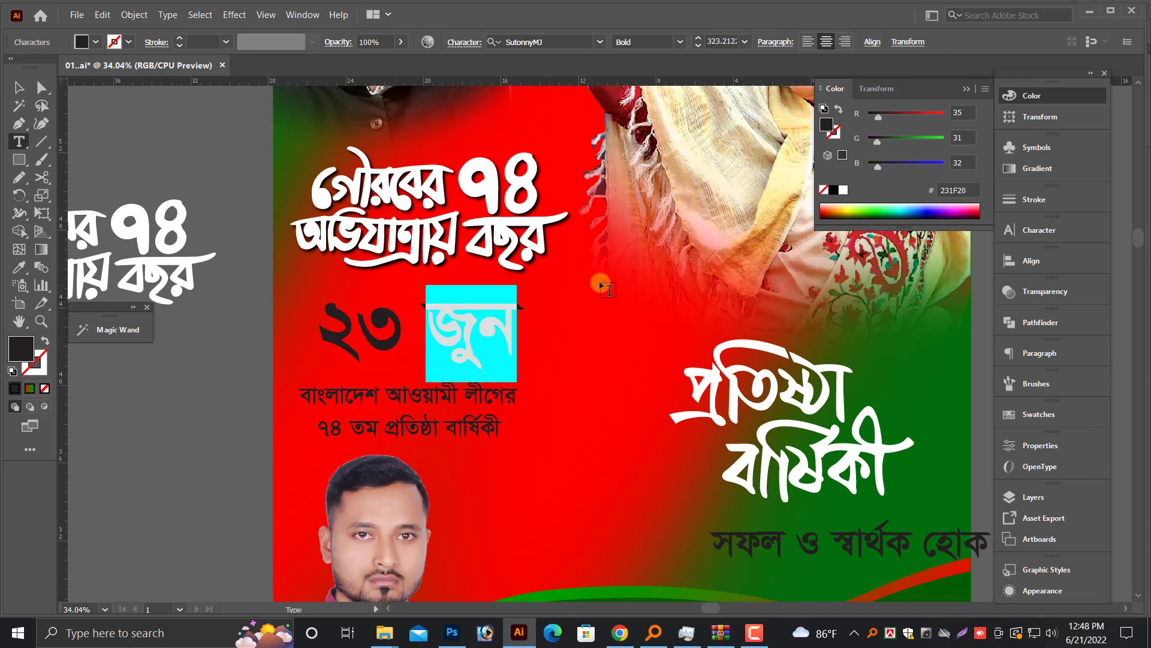
key(Escape)
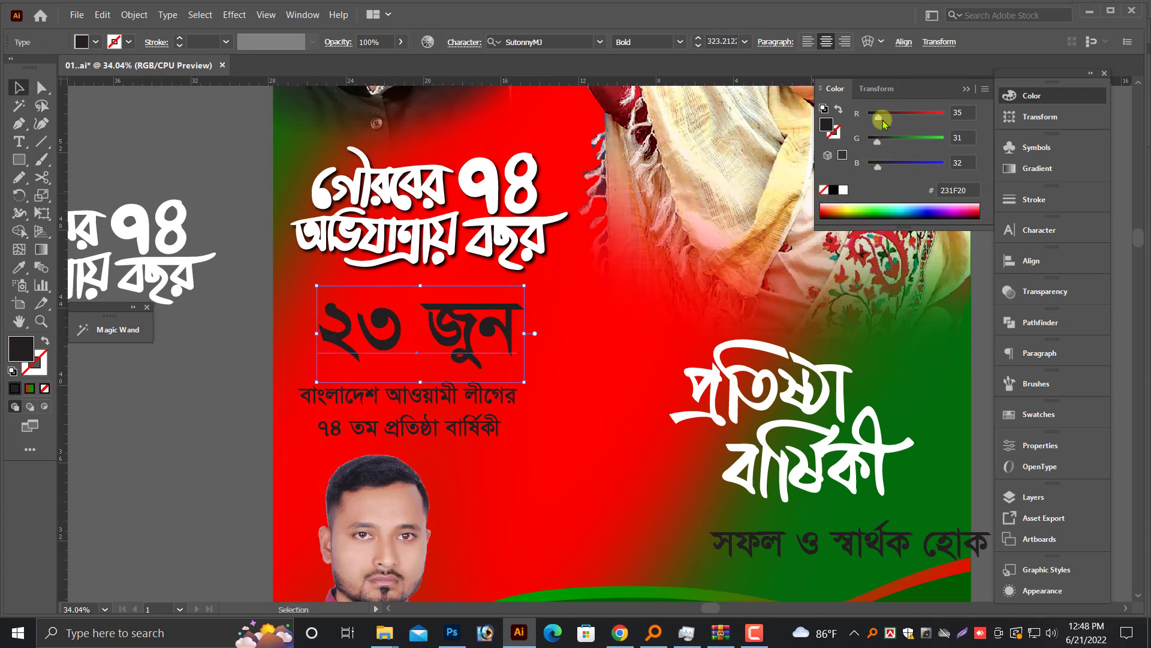
drag(880, 120, 947, 116)
drag(877, 142, 946, 141)
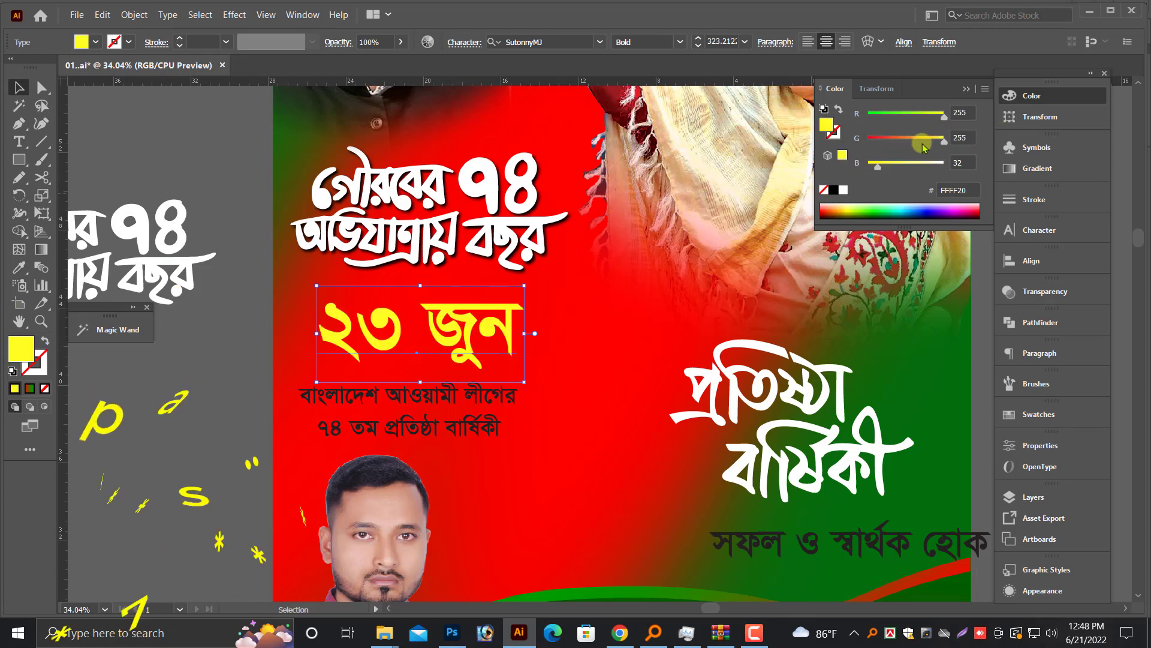
Delete the space so the date reads ২৩জুন.
double_click(421, 337)
key(BackSpace)
key(Escape)
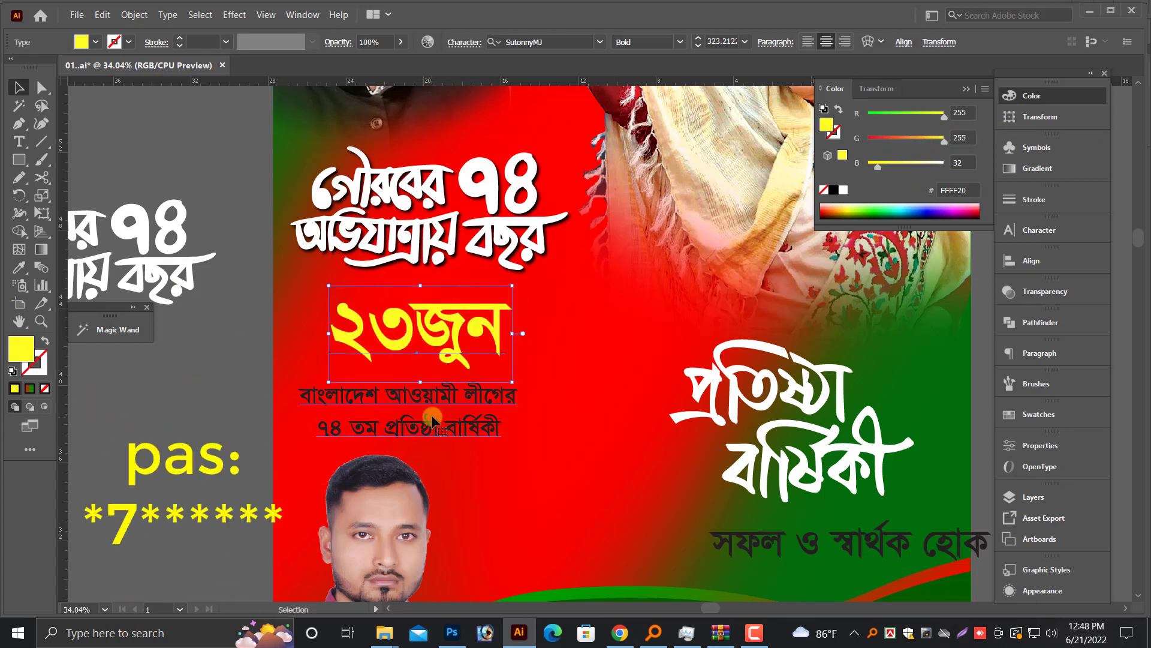
click(438, 428)
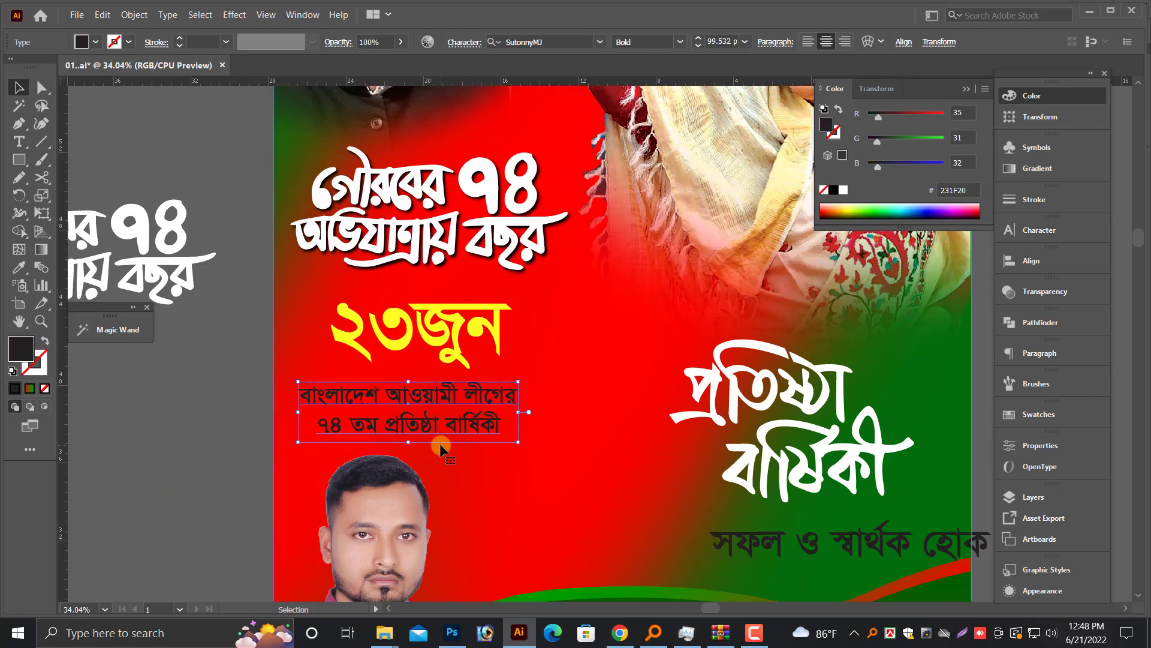
Enlarge the ৭৪ at the start of the subtitle's second line to 200 pt.
double_click(339, 426)
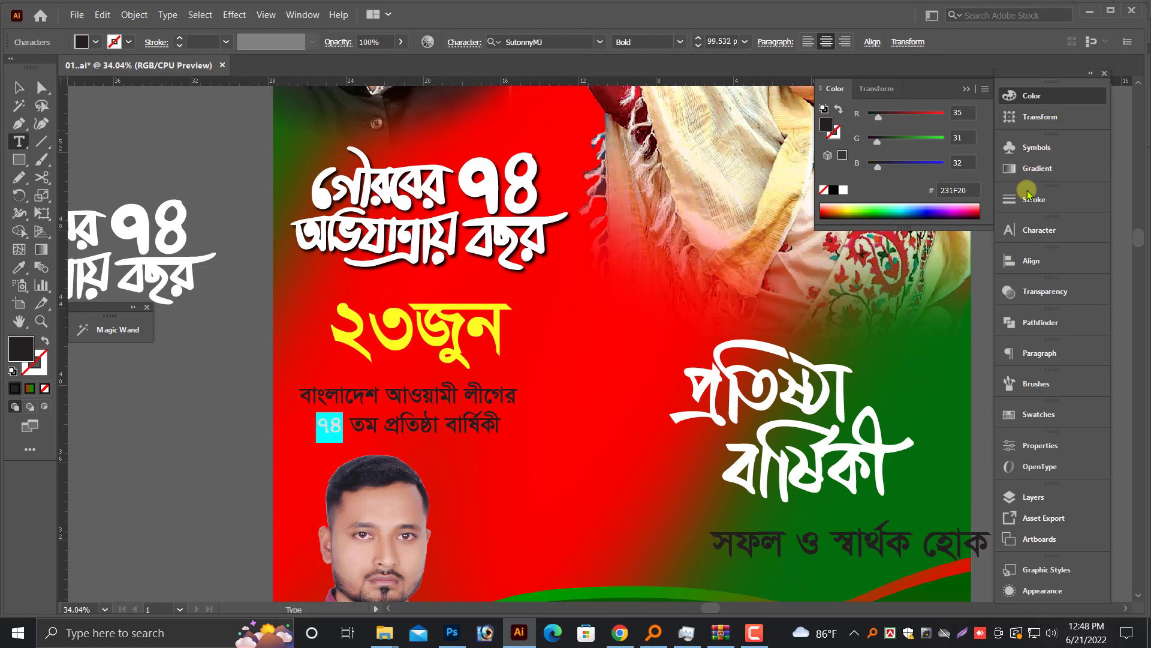
click(1041, 230)
click(891, 290)
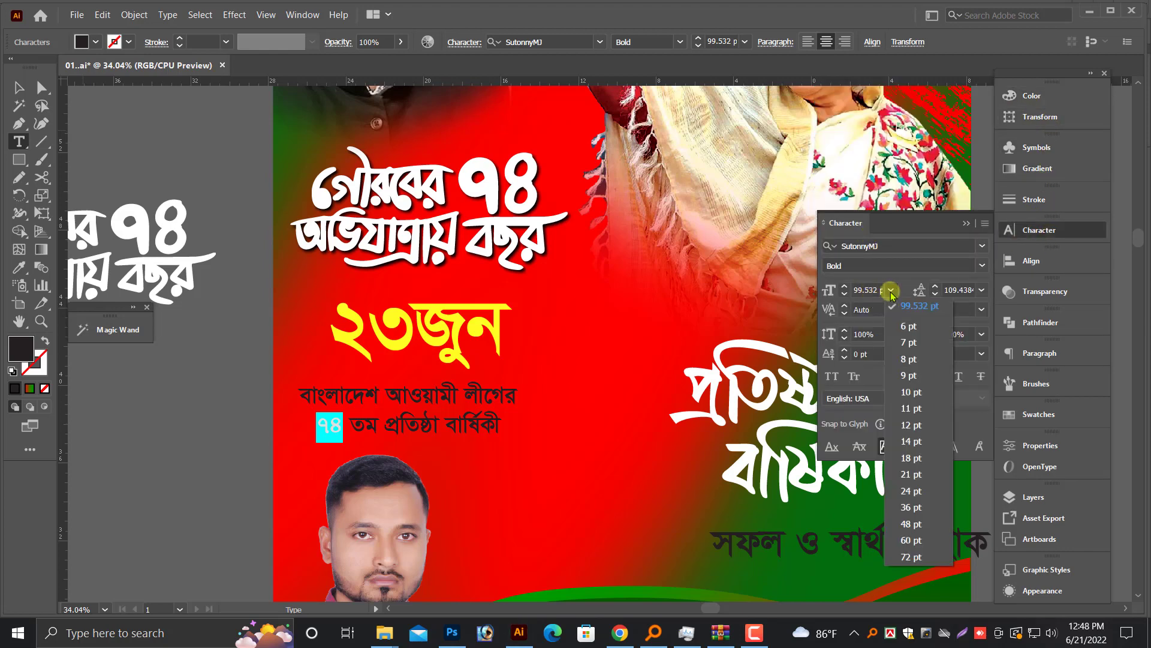
click(905, 527)
text(200)
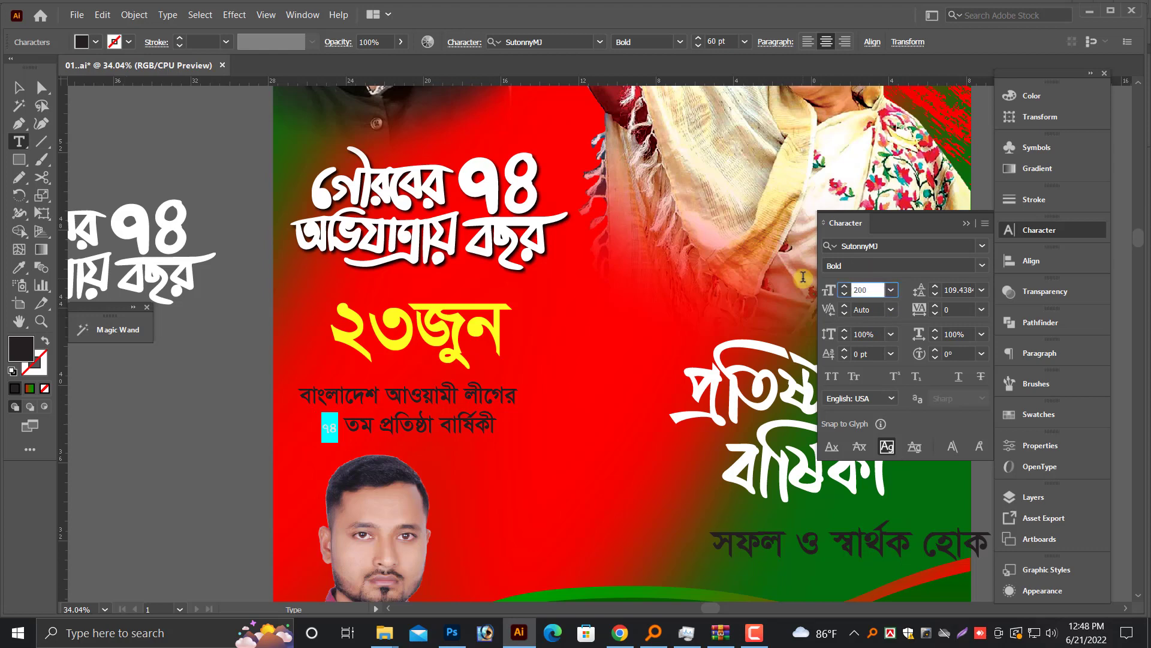
key(Return)
key(Escape)
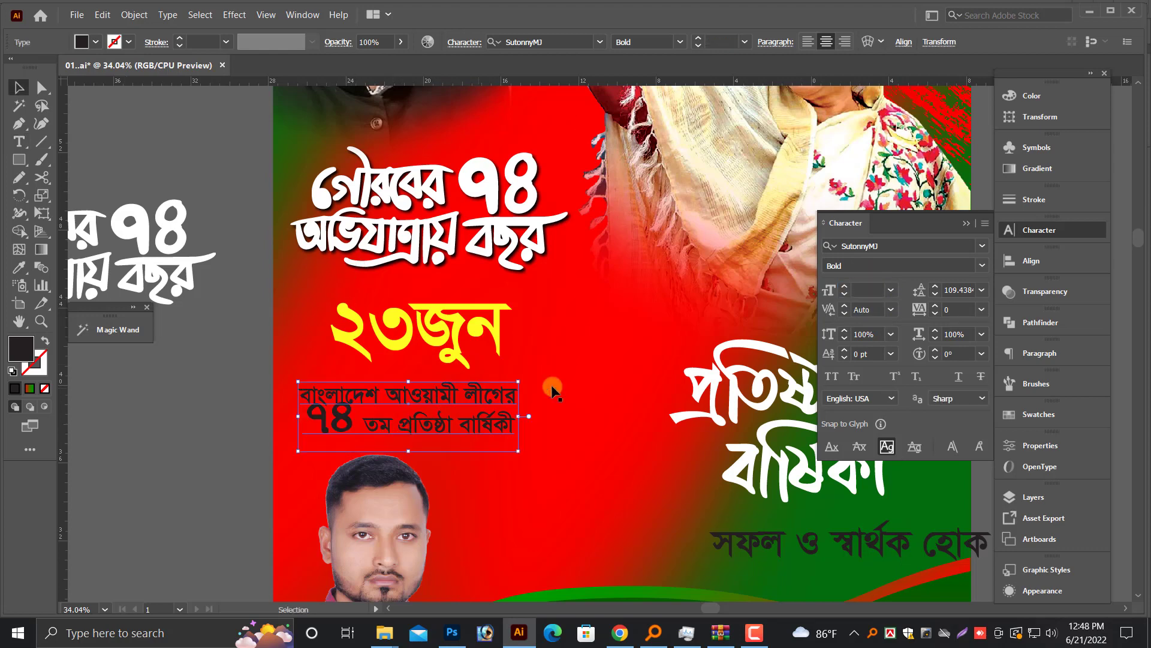
Pan to the headline area and select the সফল ও স্বার্থক হোক slogan text.
drag(789, 458, 542, 413)
key(alt+space)
click(543, 414)
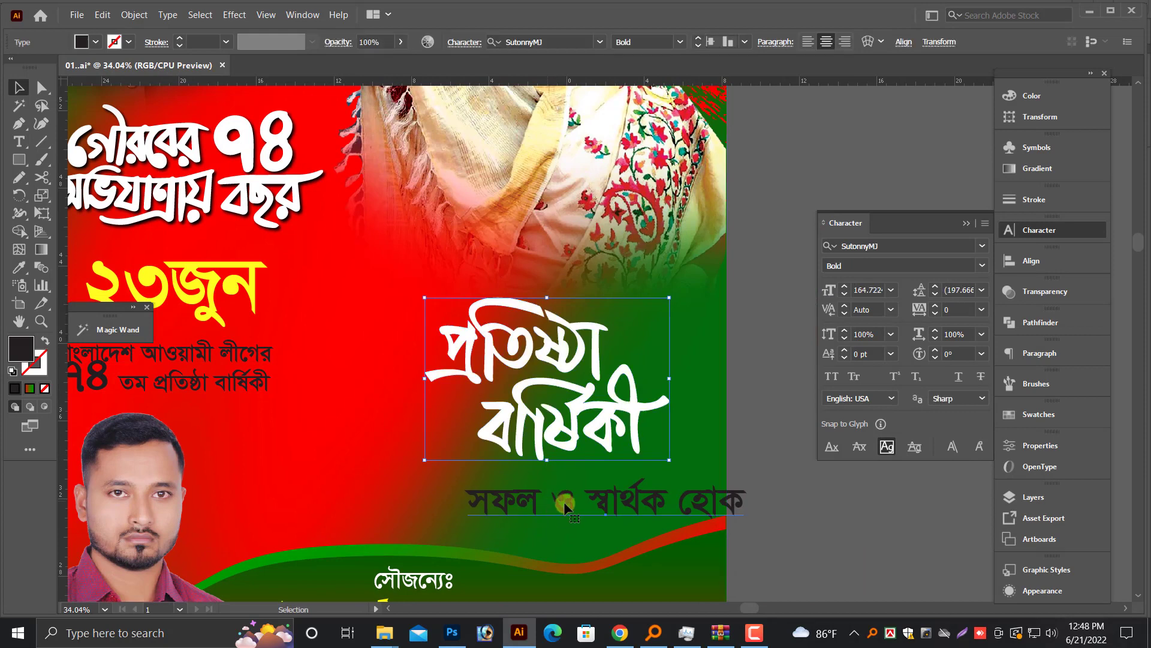
Move the সফল ও স্বার্থক হোক slogan left, enlarge it, and colour it white.
drag(565, 502, 435, 512)
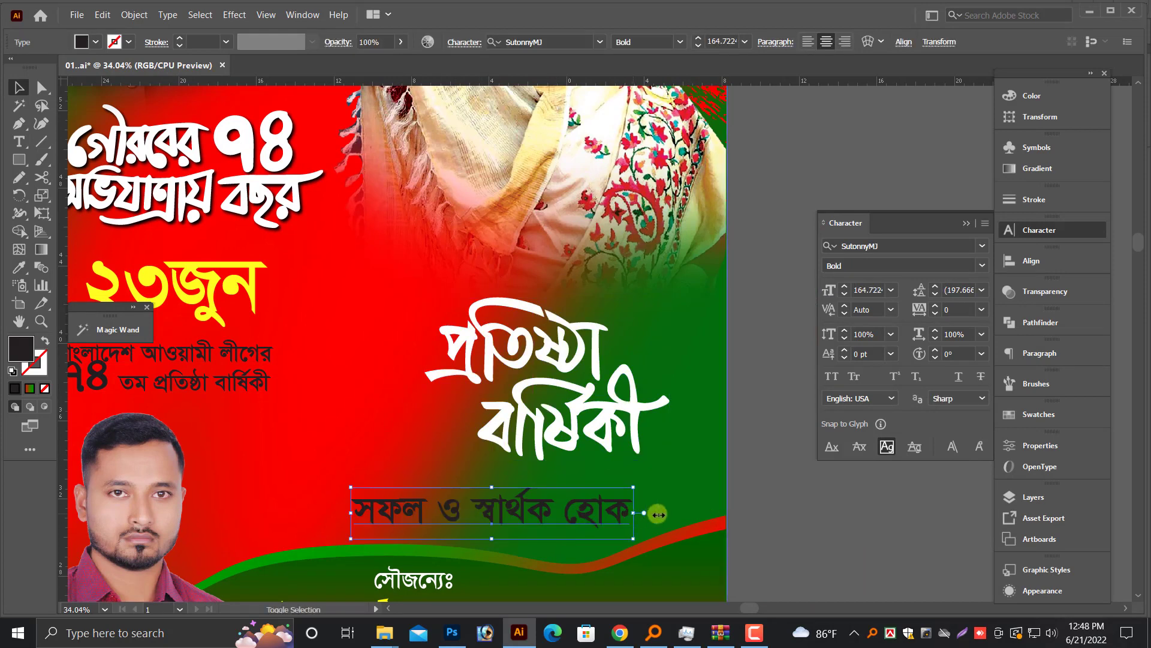
drag(658, 514, 714, 506)
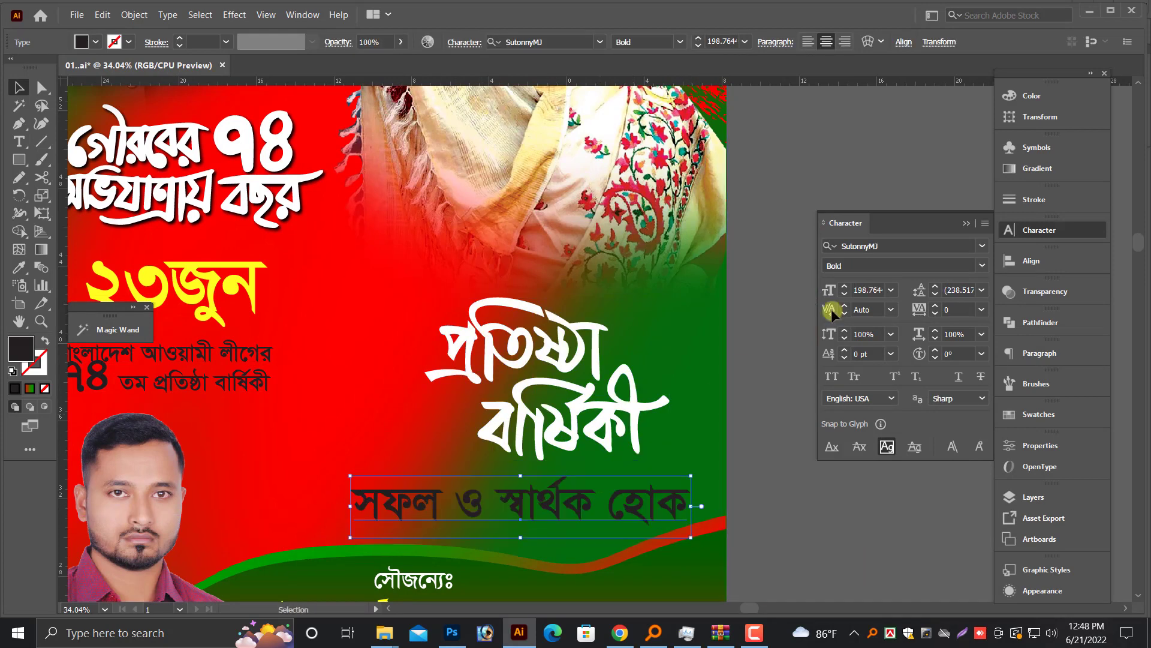
click(1032, 97)
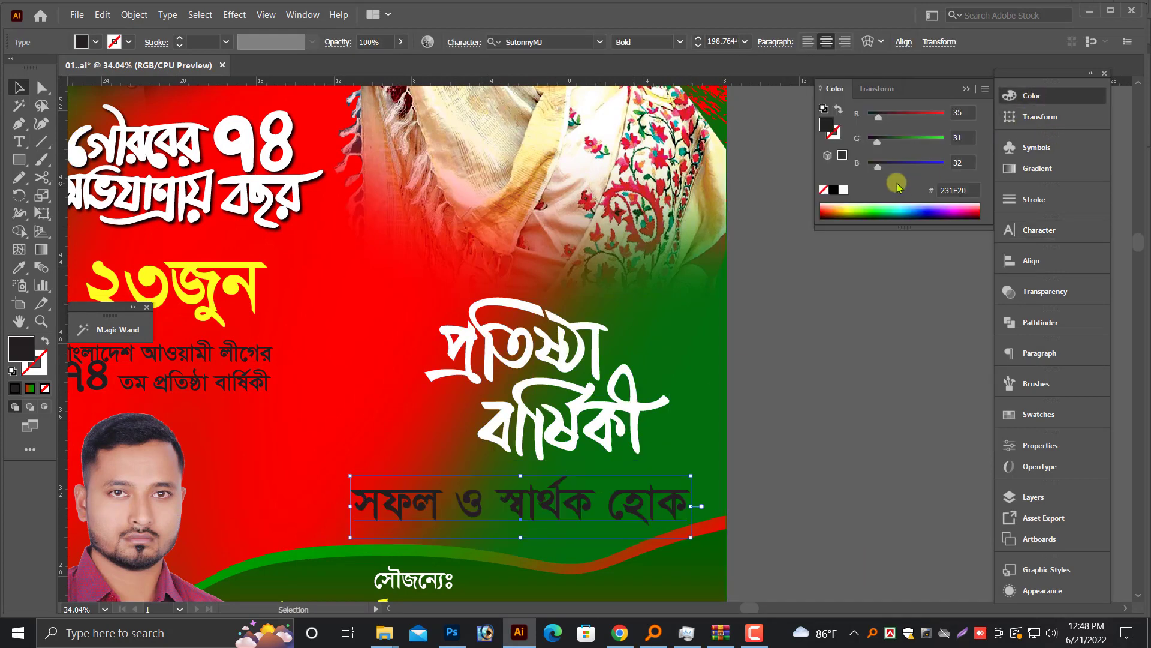
click(843, 190)
scroll(966, 159, down, 1)
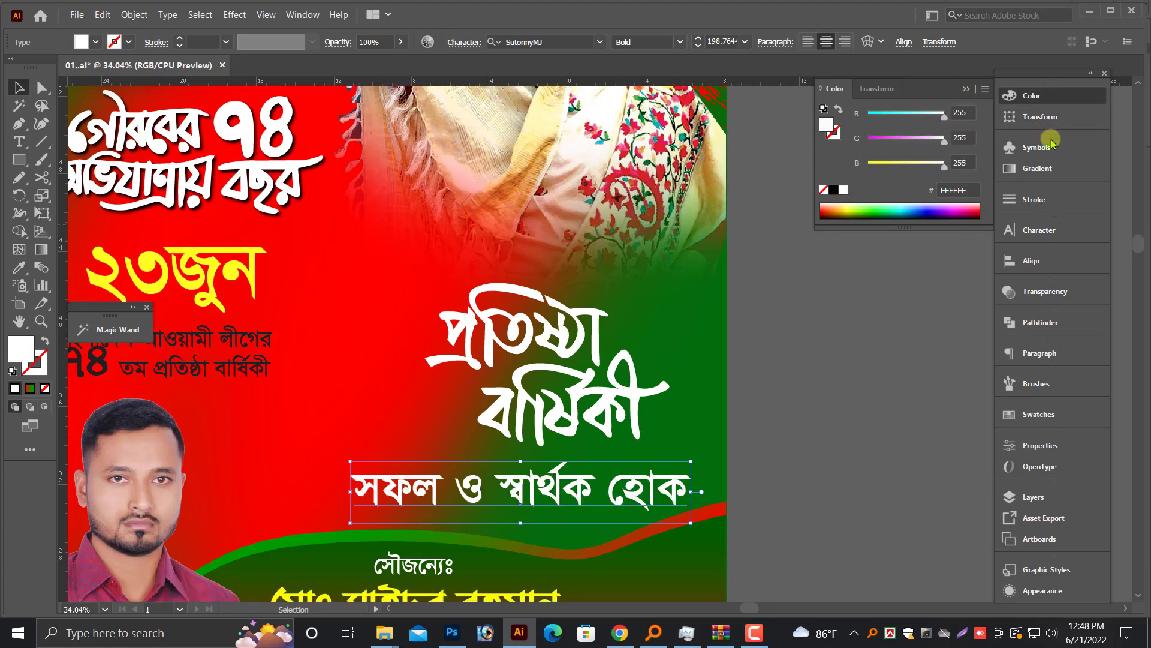
Set the slogan's font to Li Azad Feni ANSI V1.
click(1039, 229)
click(900, 243)
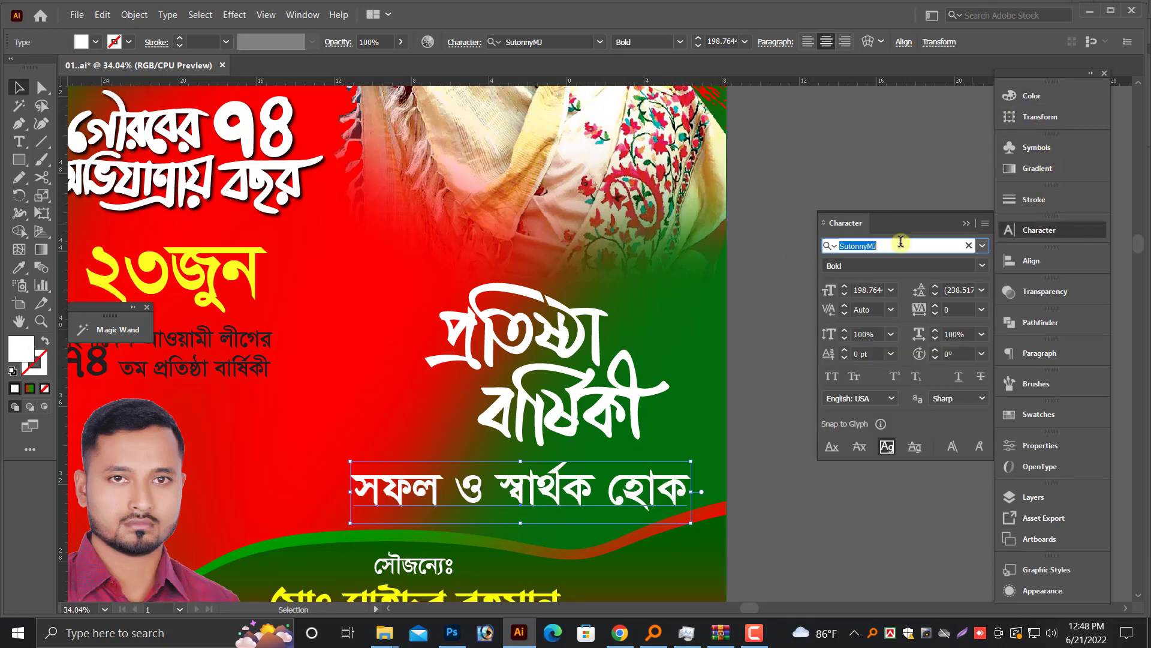
text(li)
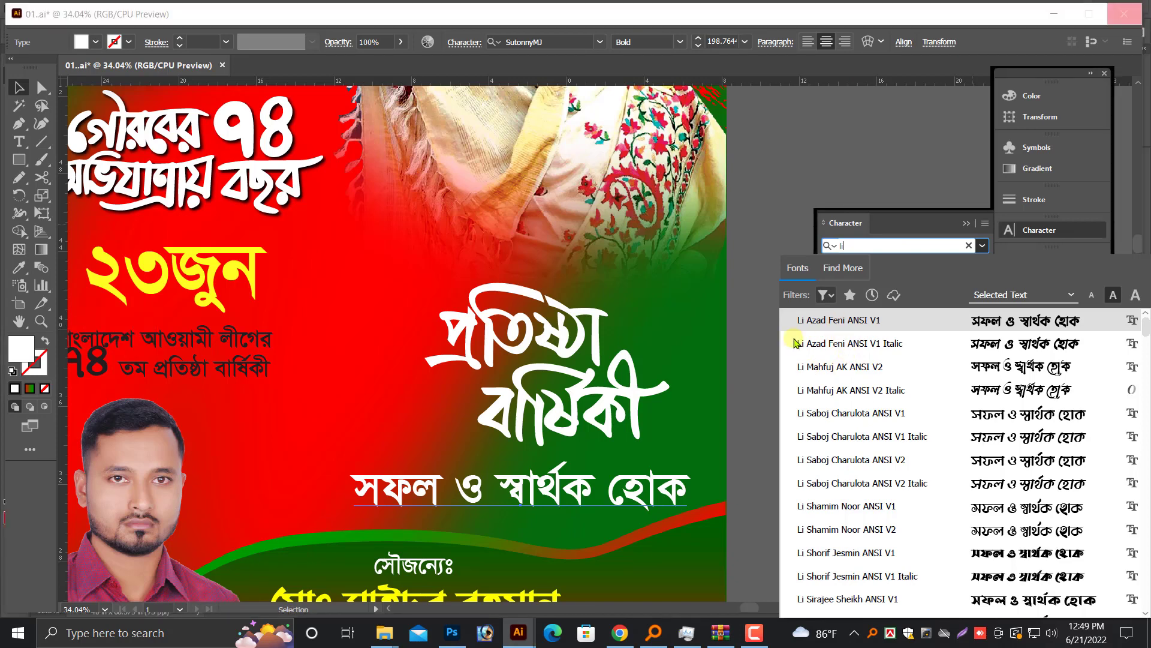
key(Return)
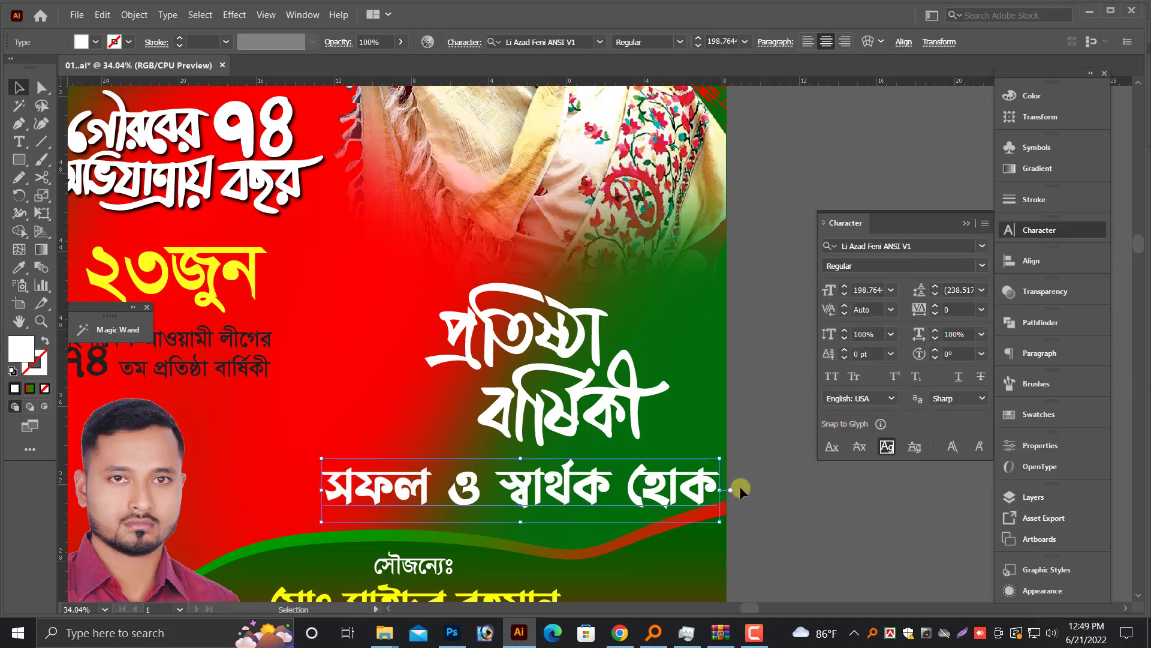
Nudge the প্রতিষ্ঠা বার্ষিকী lettering slightly left and zoom in on it.
drag(708, 488, 689, 486)
drag(551, 412, 536, 405)
key(ctrl+equal)
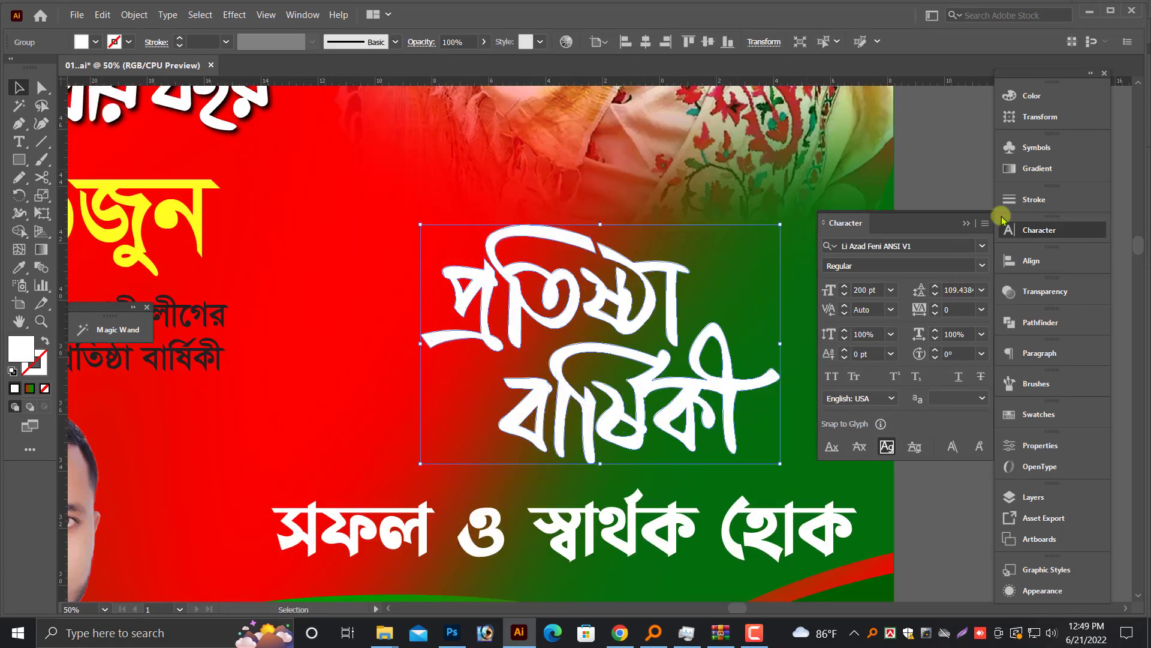
Fill the প্রতিষ্ঠা বার্ষিকী lettering with a gradient and change its green stop to yellow.
click(1037, 168)
click(893, 254)
scroll(841, 309, up, 1)
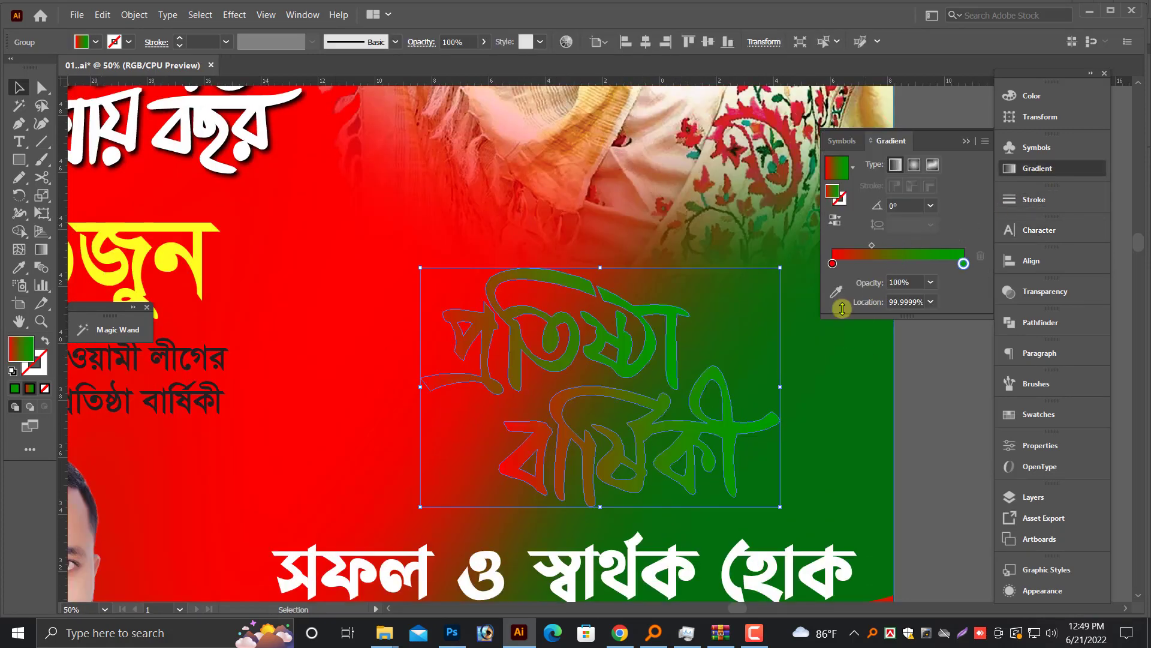
click(1029, 96)
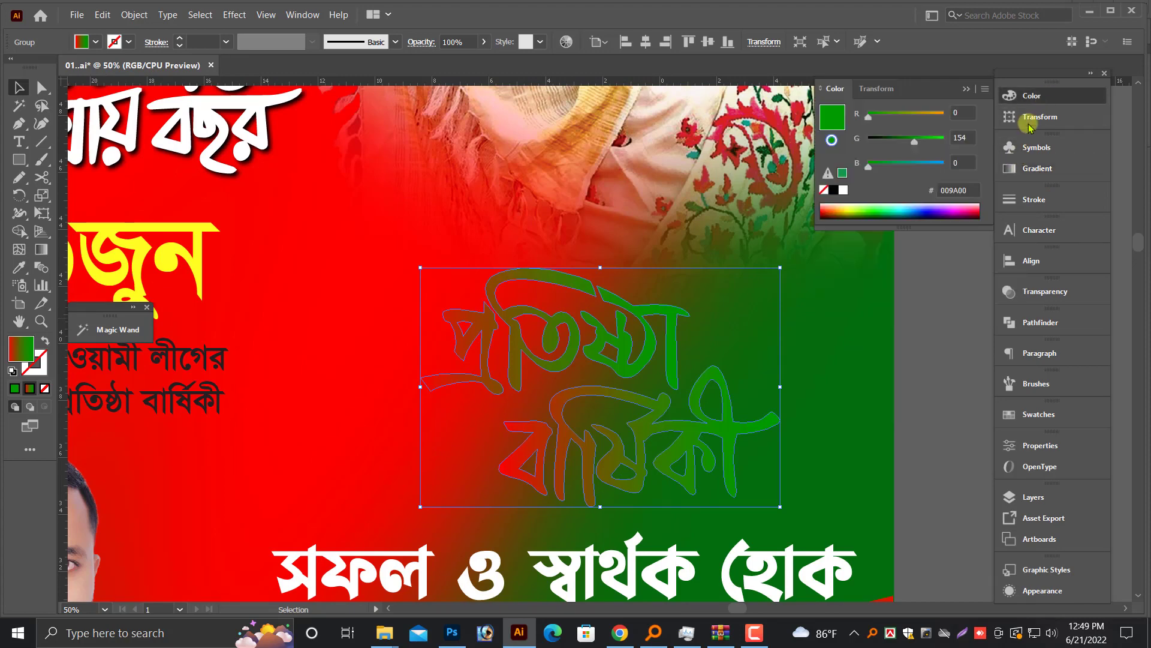
click(943, 113)
drag(913, 140, 960, 155)
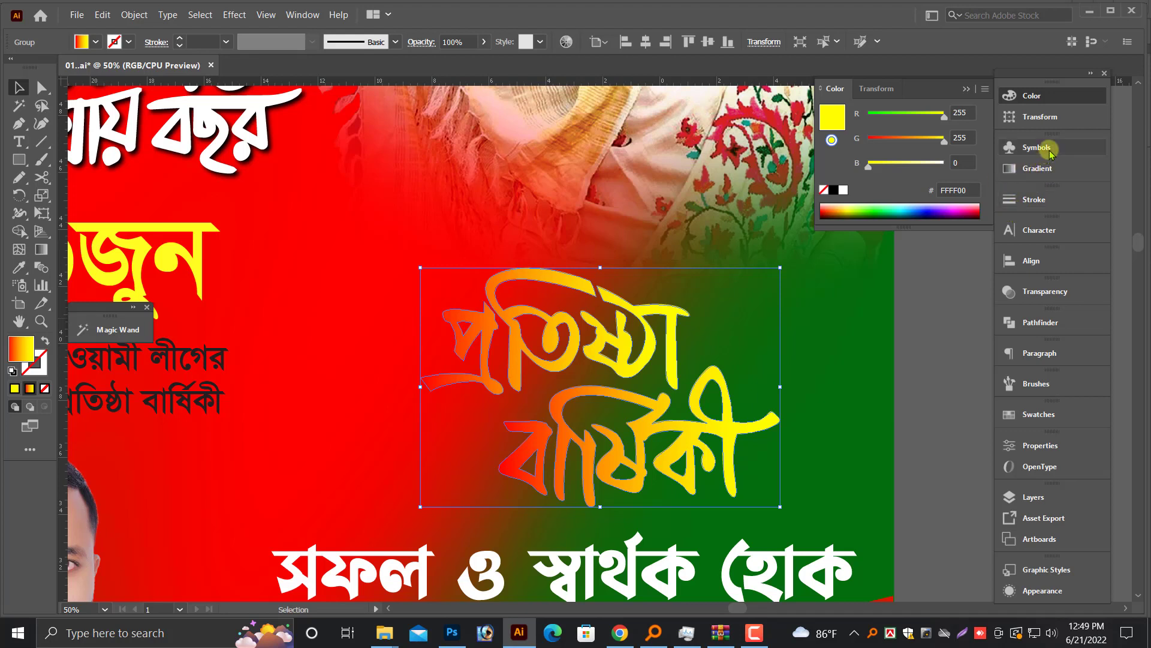
Set the gradient angle to 180° and shift the yellow stop and midpoint toward the middle.
click(1028, 174)
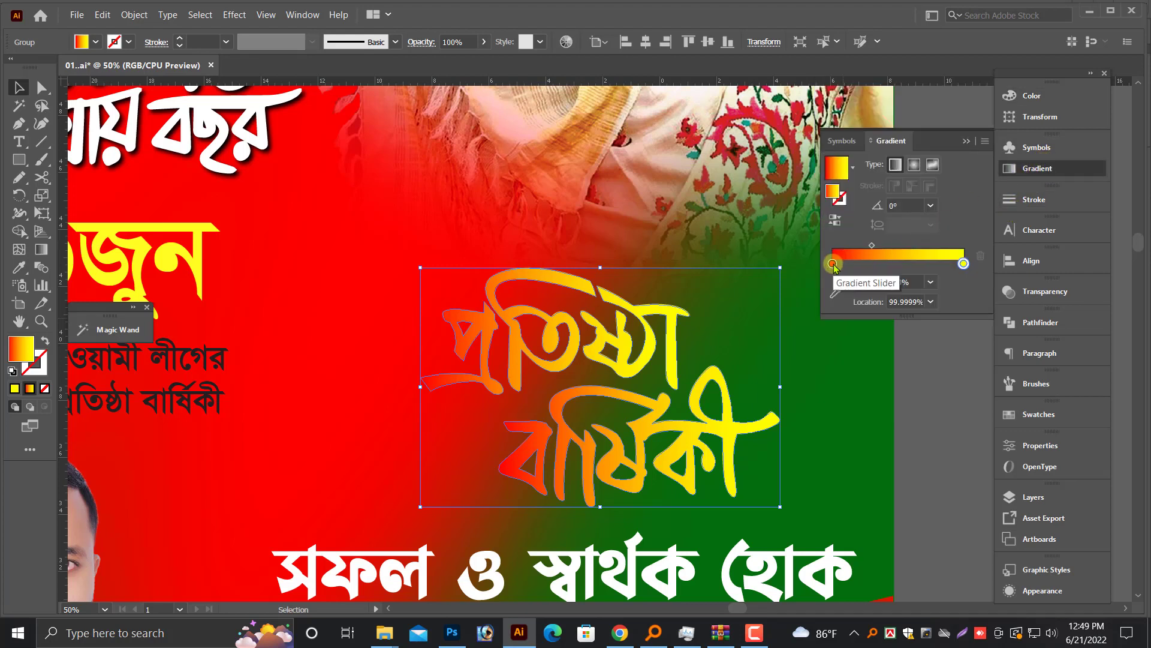
click(905, 205)
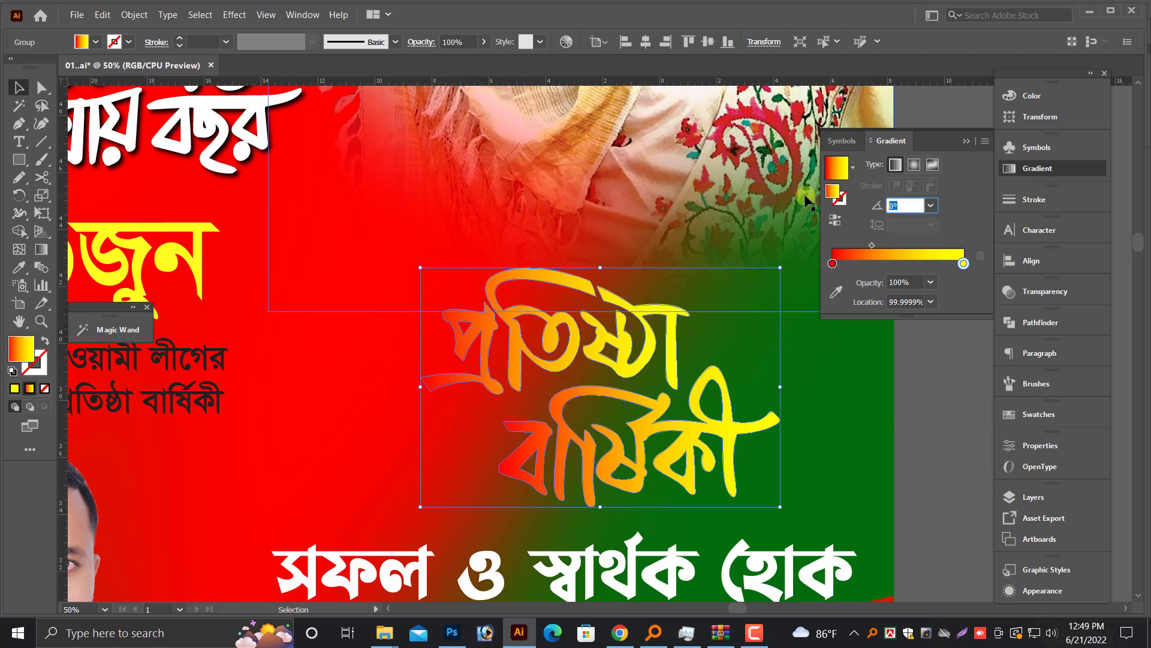
text(180)
key(Return)
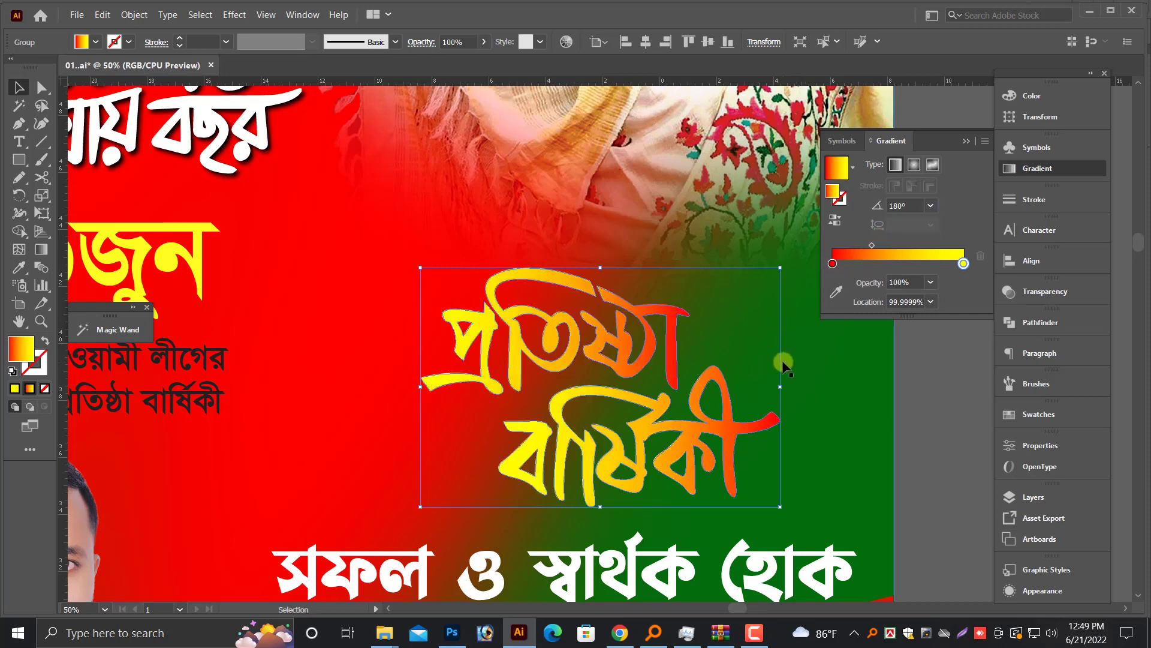
scroll(778, 360, up, 1)
drag(871, 246, 876, 246)
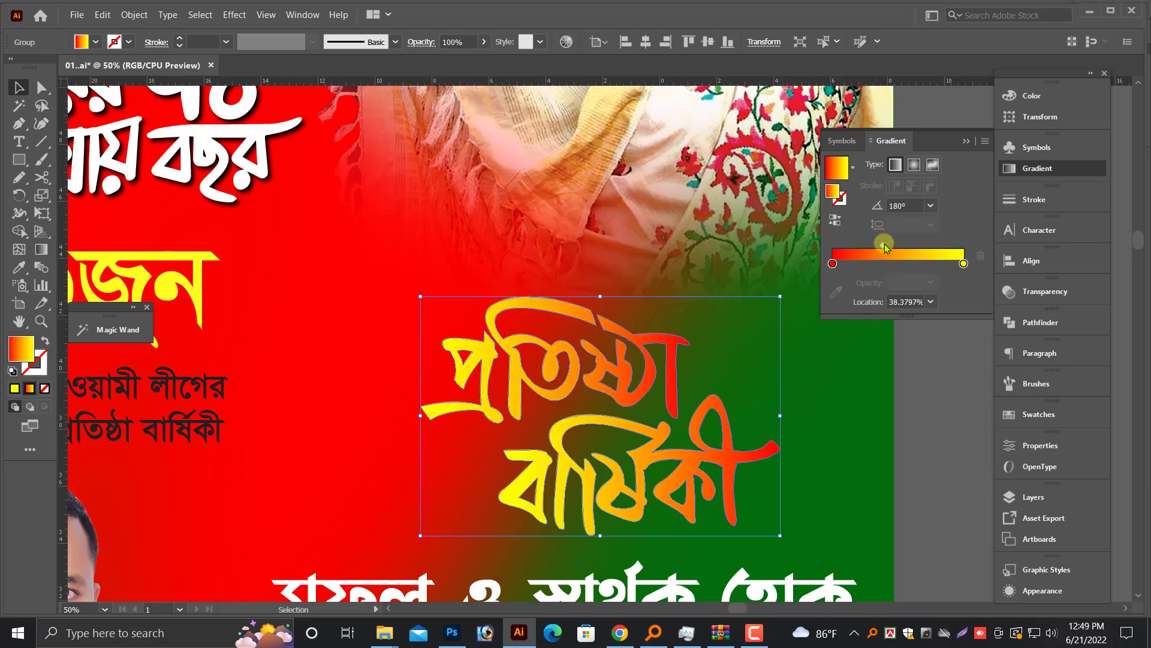
drag(965, 264, 847, 252)
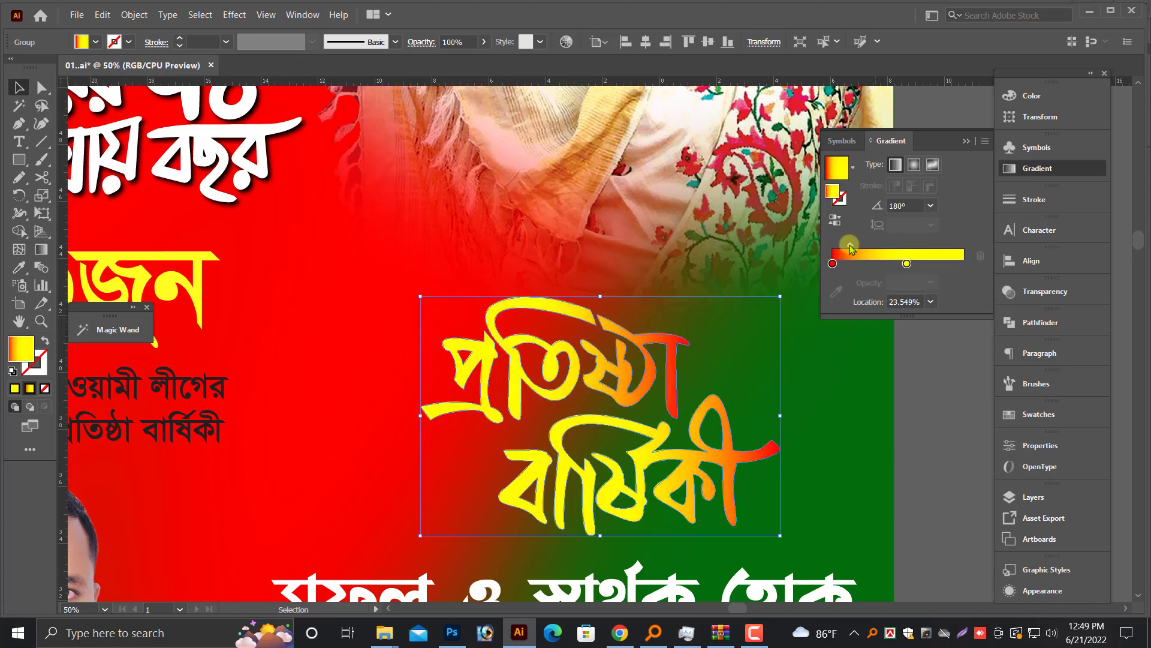
click(940, 458)
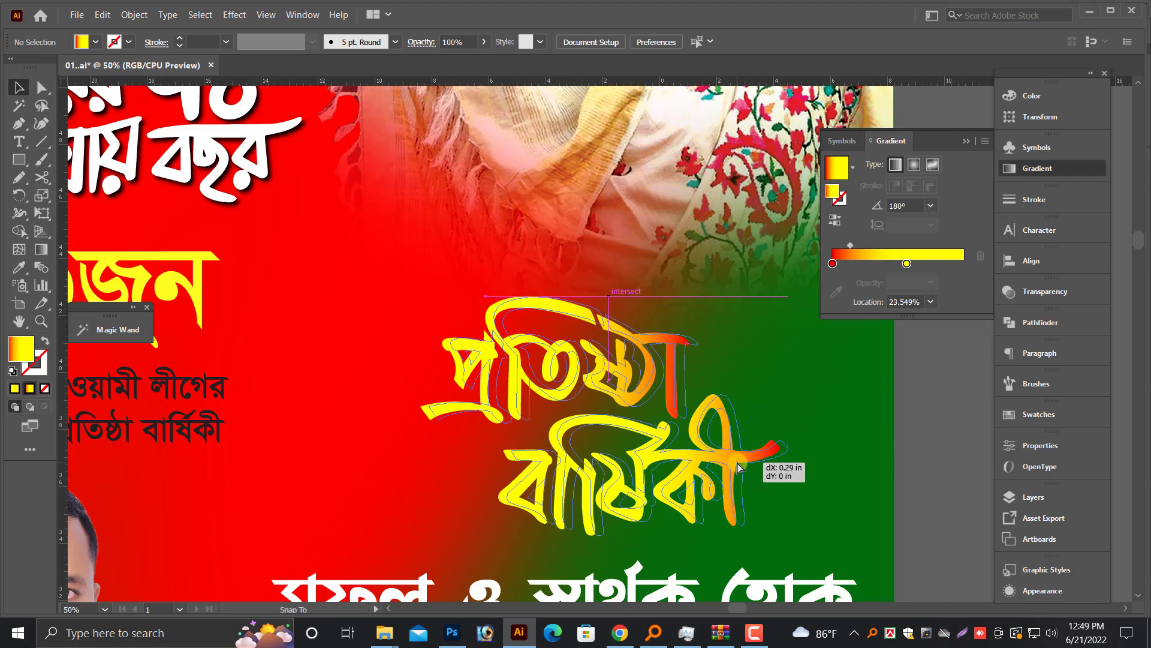
Reselect the প্রতিষ্ঠা বার্ষিকী lettering and zoom out to the whole poster.
click(747, 489)
scroll(747, 489, down, 1)
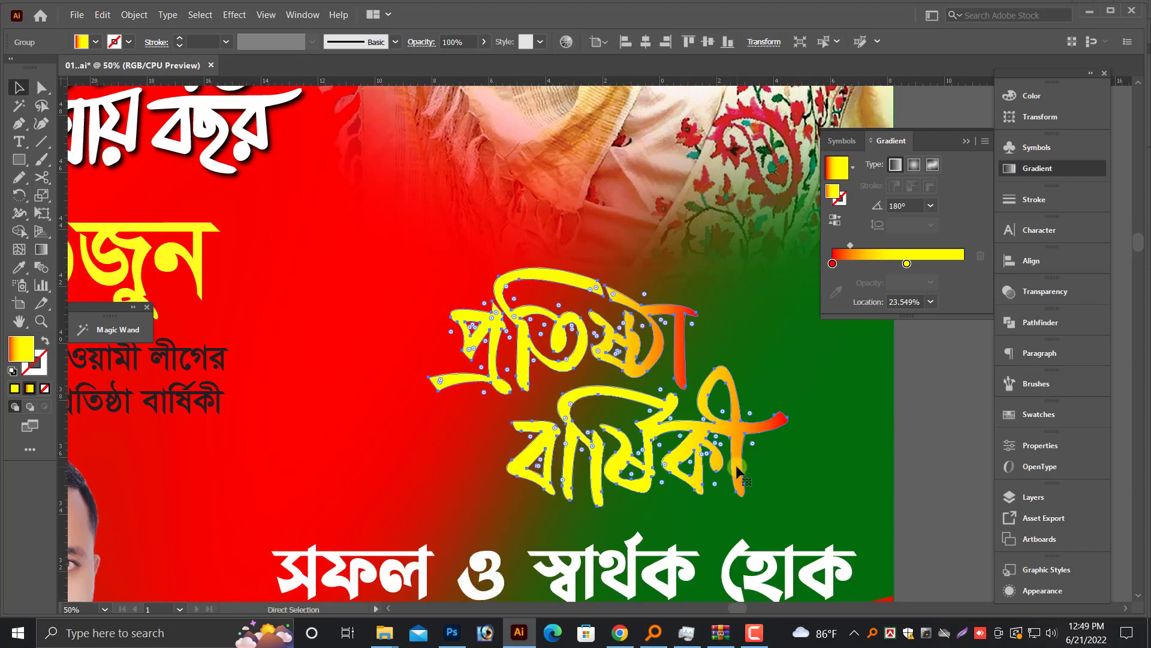
alt+scroll(749, 474, down, 2)
click(789, 415)
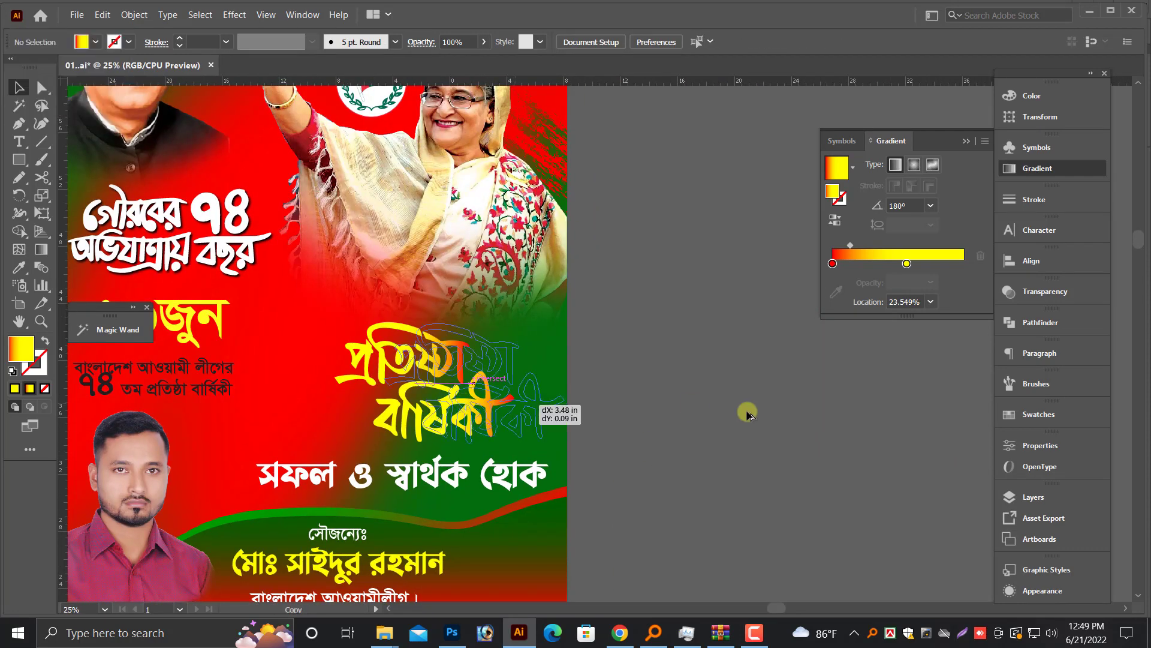
Drag a spare copy of the lettering aside, then copy the lettering and paste it in back.
drag(780, 431, 441, 420)
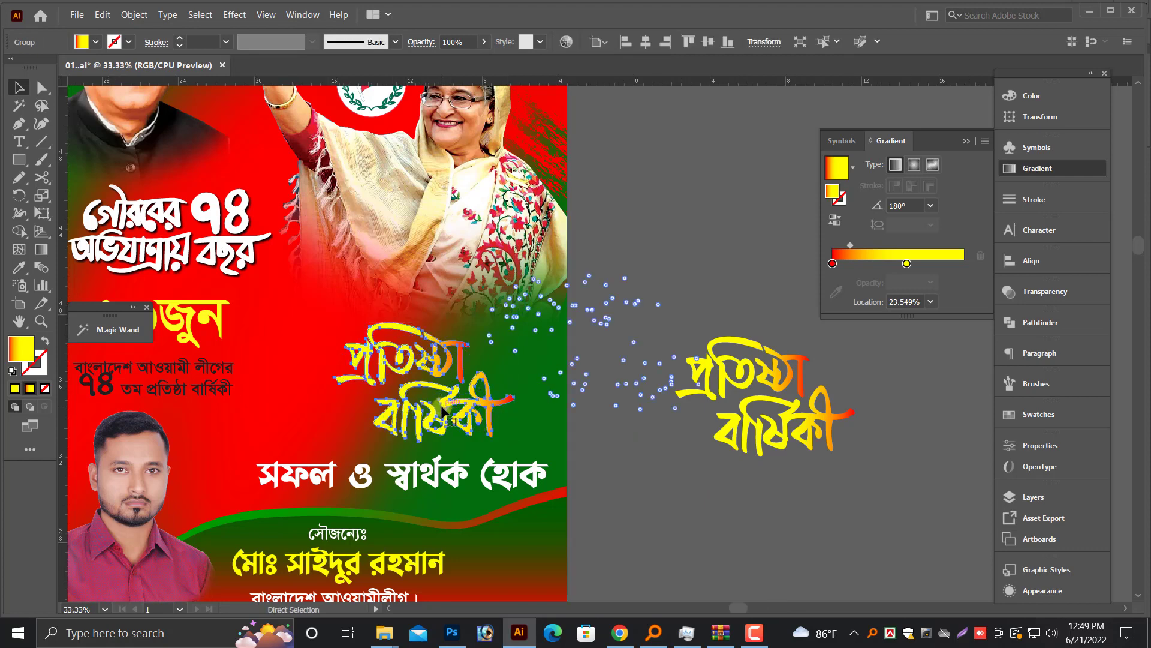
key(ctrl+equal)
key(ctrl+equal)
key(ctrl+equal)
click(102, 15)
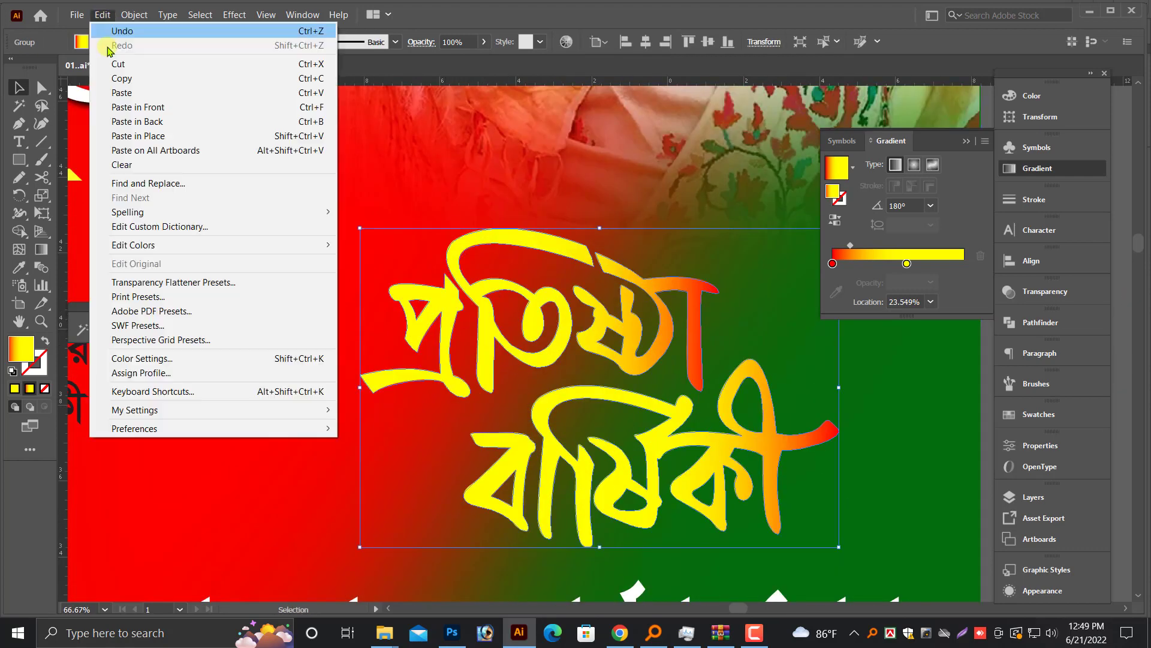
click(120, 78)
click(103, 14)
click(138, 118)
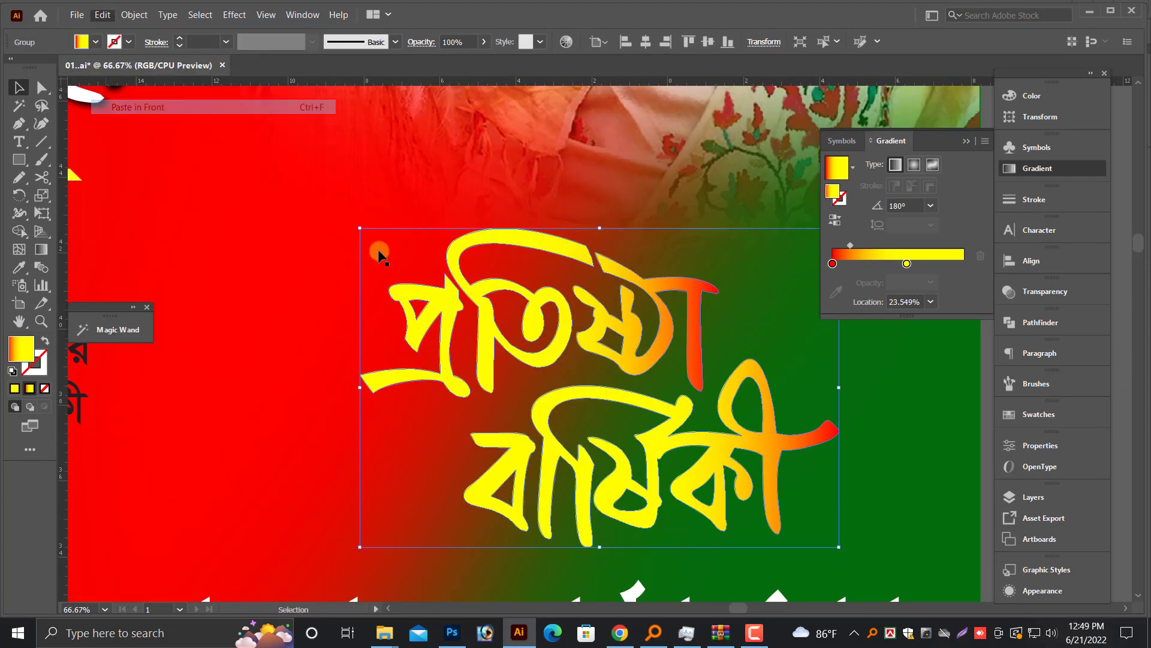
Hide the front lettering and give the back copy a solid black fill and black stroke.
click(142, 16)
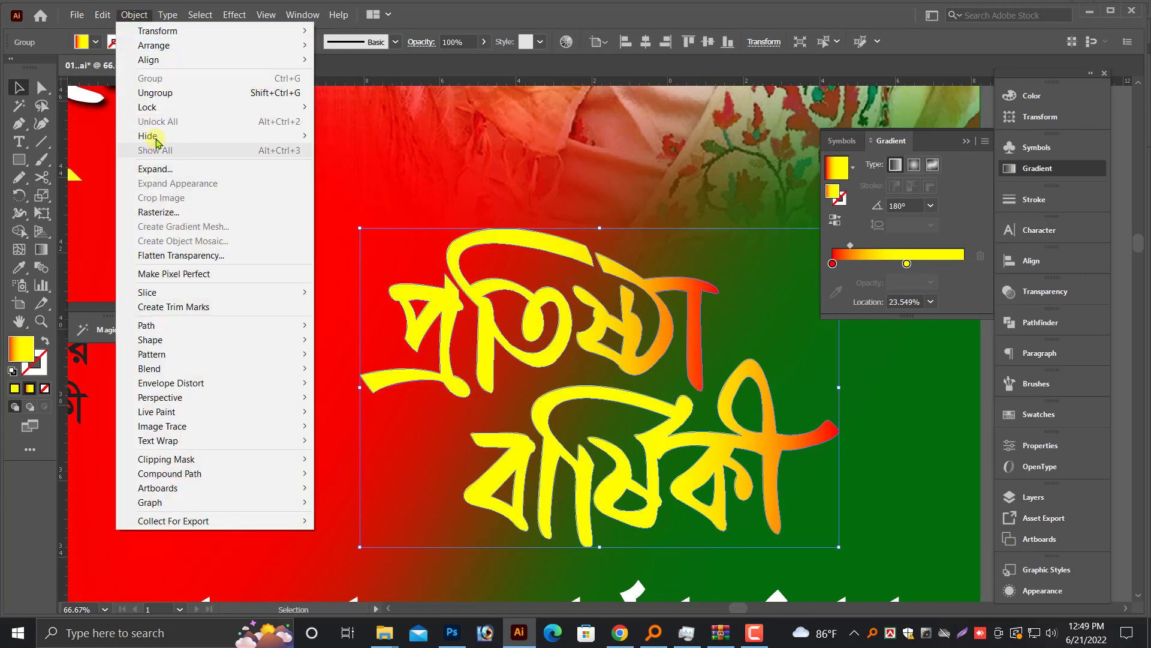
click(351, 136)
click(819, 324)
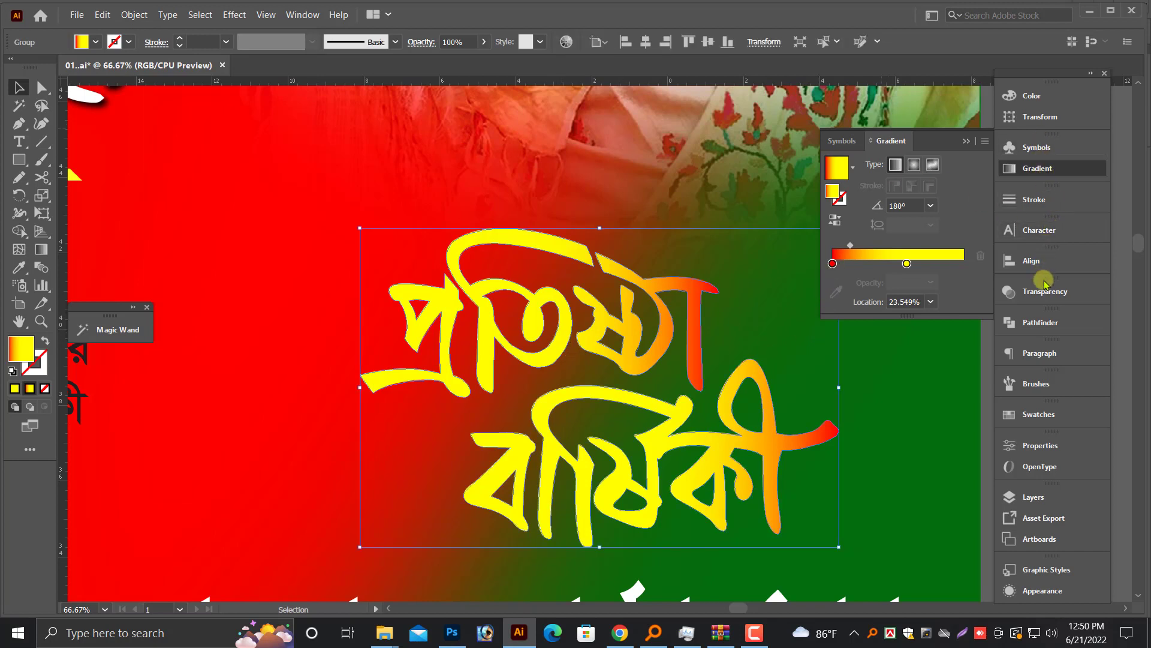
click(1054, 174)
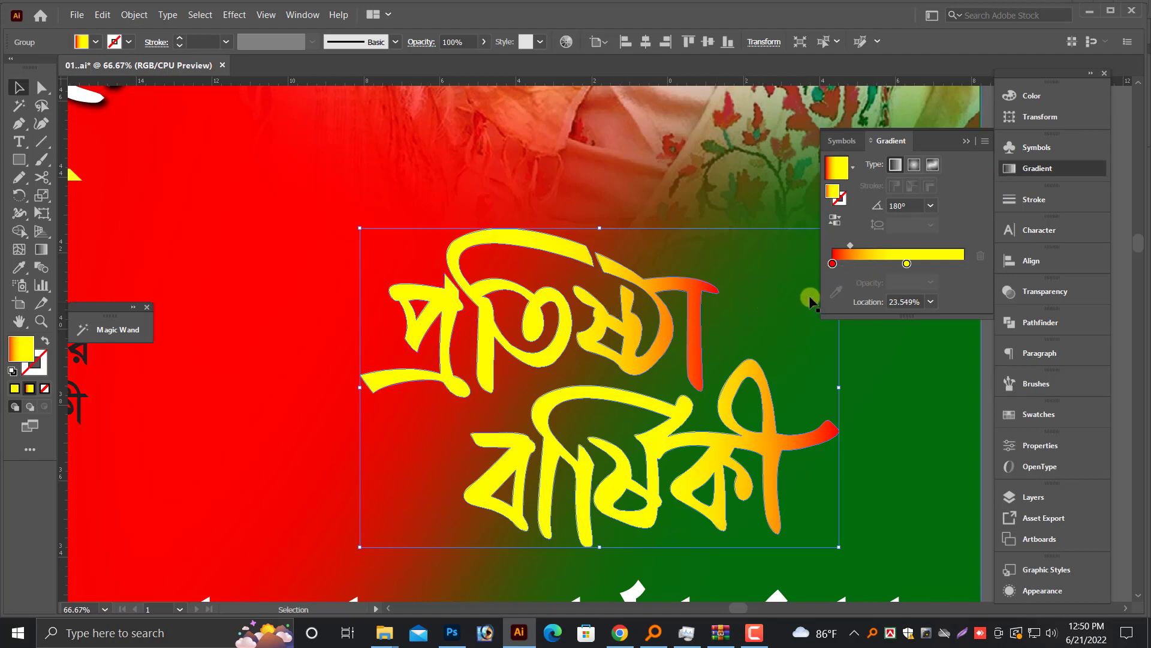
click(1022, 96)
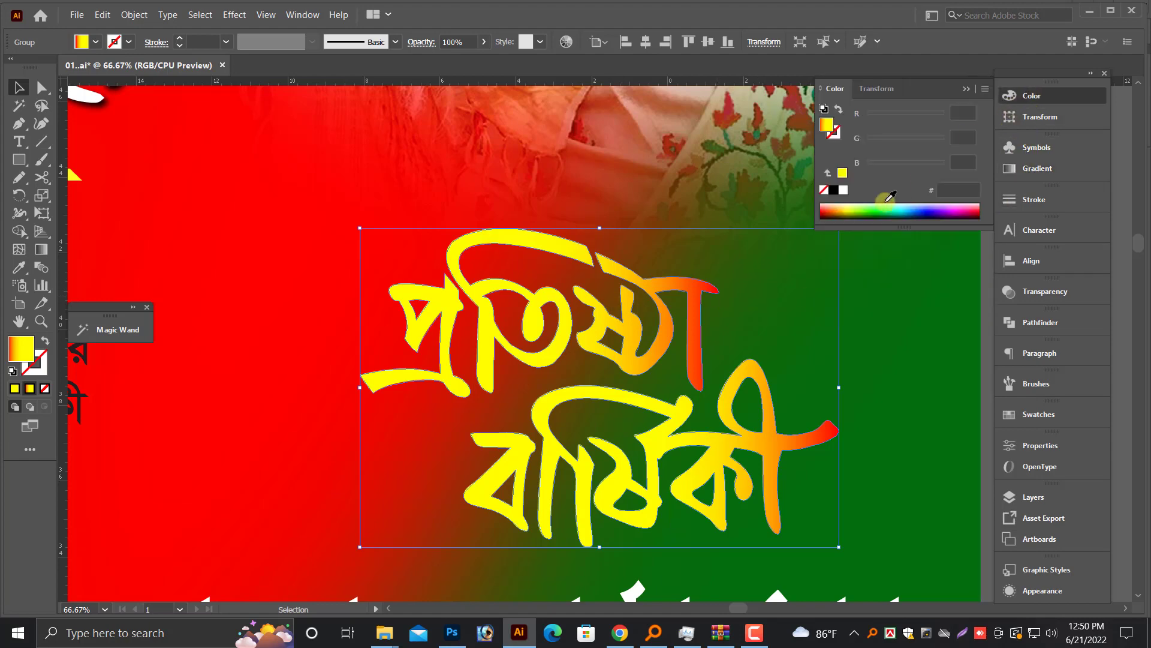
click(831, 190)
click(29, 363)
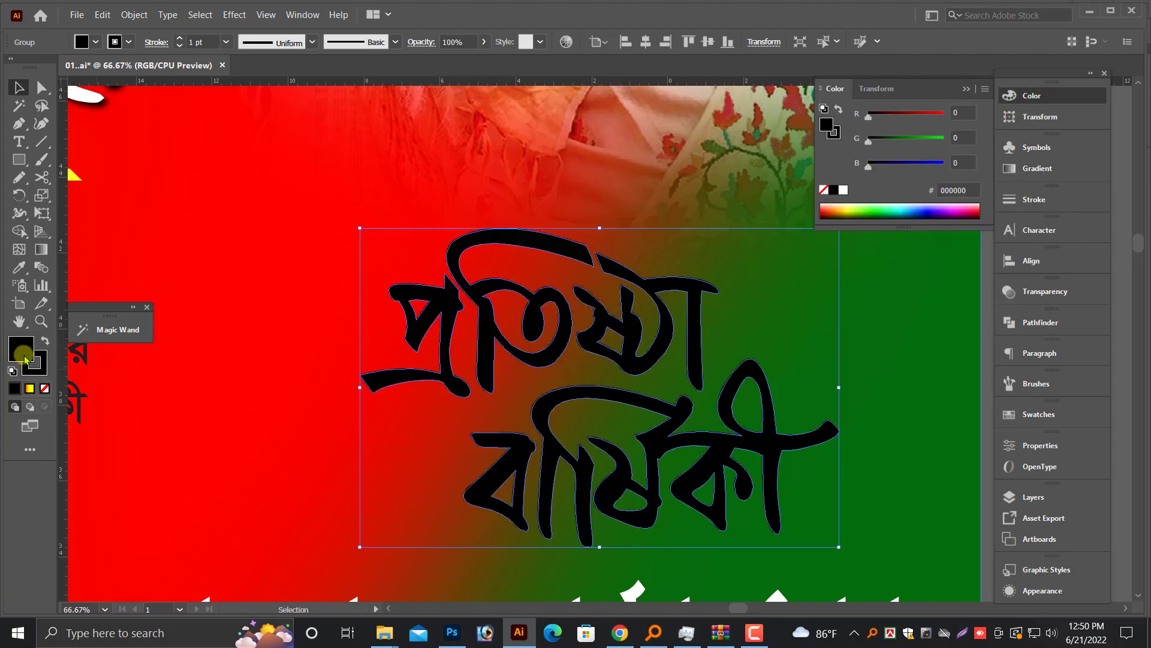
Show all hidden objects and nudge the gradient lettering up to reveal the black shadow.
click(135, 15)
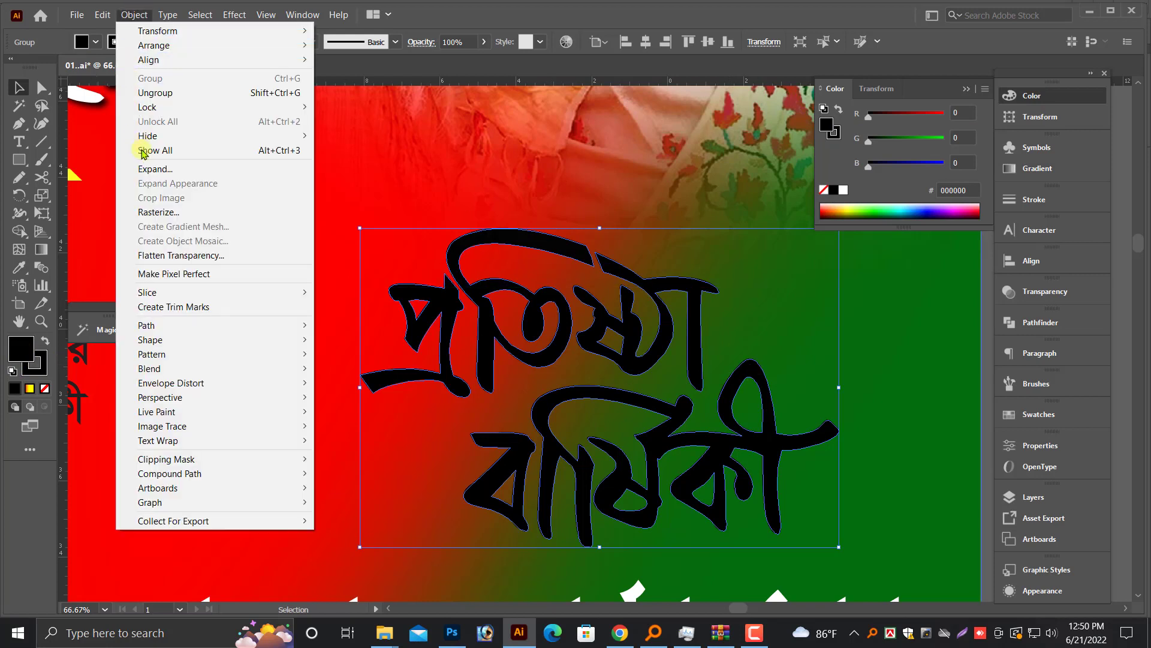
click(158, 150)
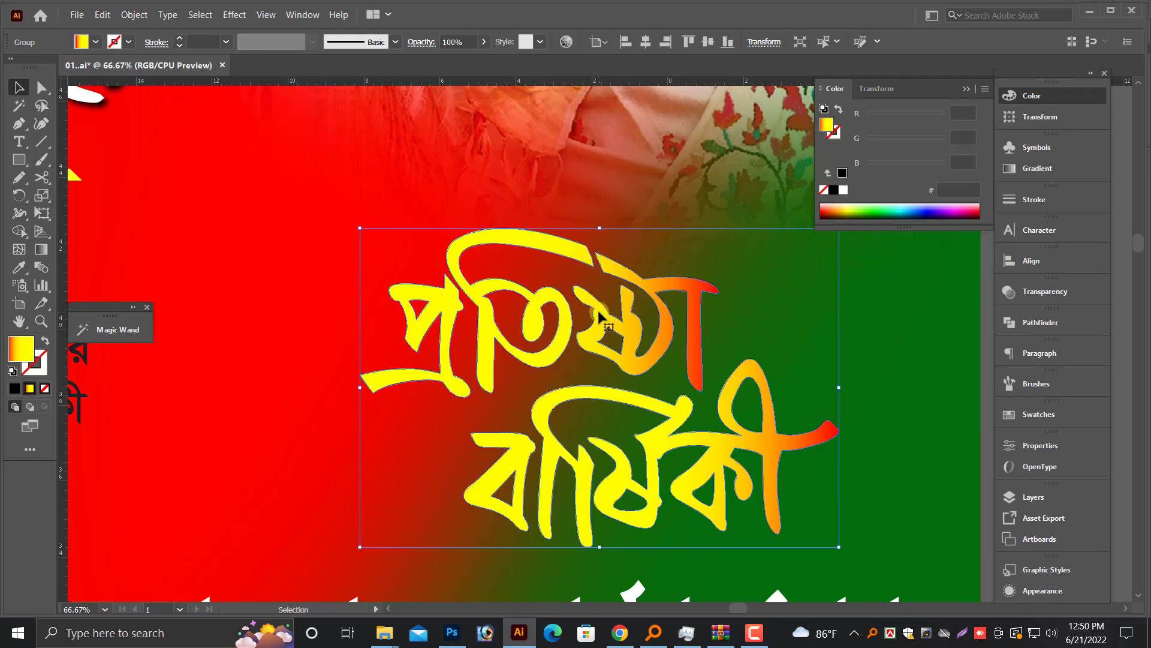
key(Up)
key(Up)
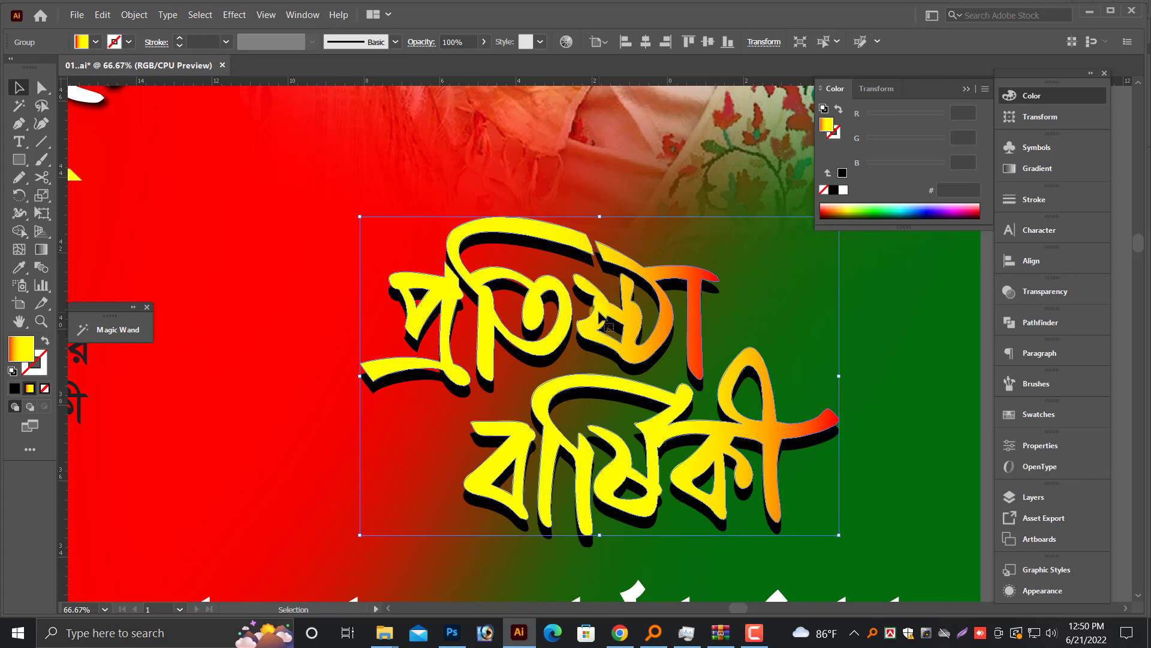
key(ctrl+minus)
key(ctrl+minus)
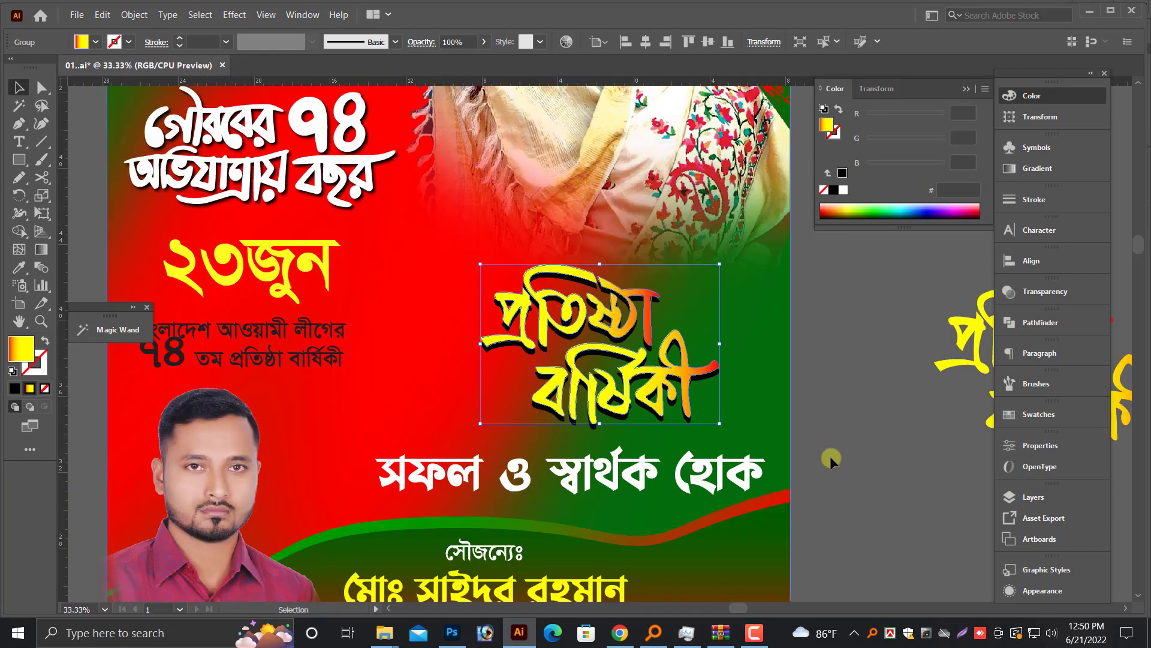
click(826, 456)
key(ctrl+minus)
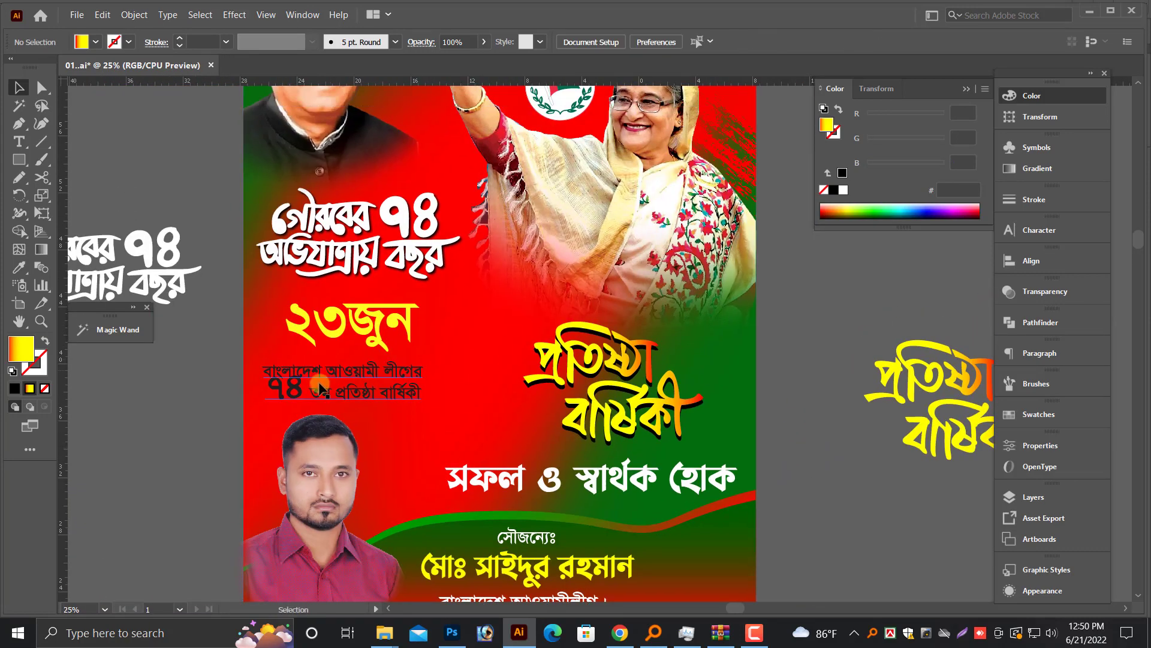
Zoom in on the ২৩জুন date area and deselect.
drag(236, 310, 772, 422)
click(502, 338)
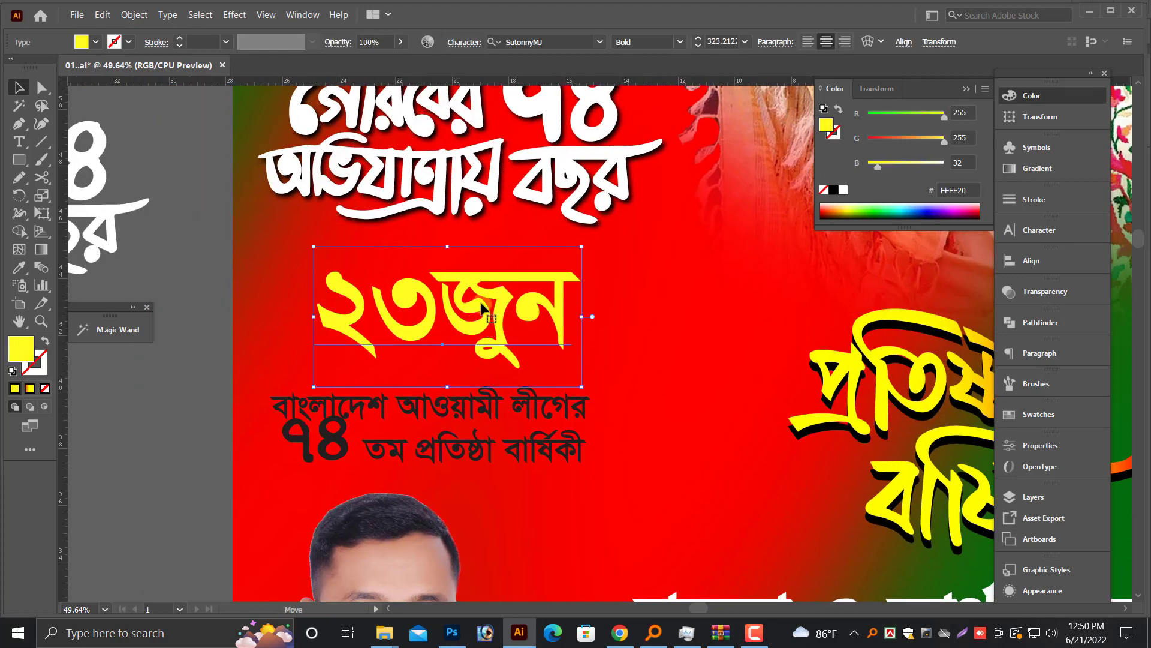
scroll(473, 340, up, 3)
scroll(359, 287, up, 2)
click(298, 222)
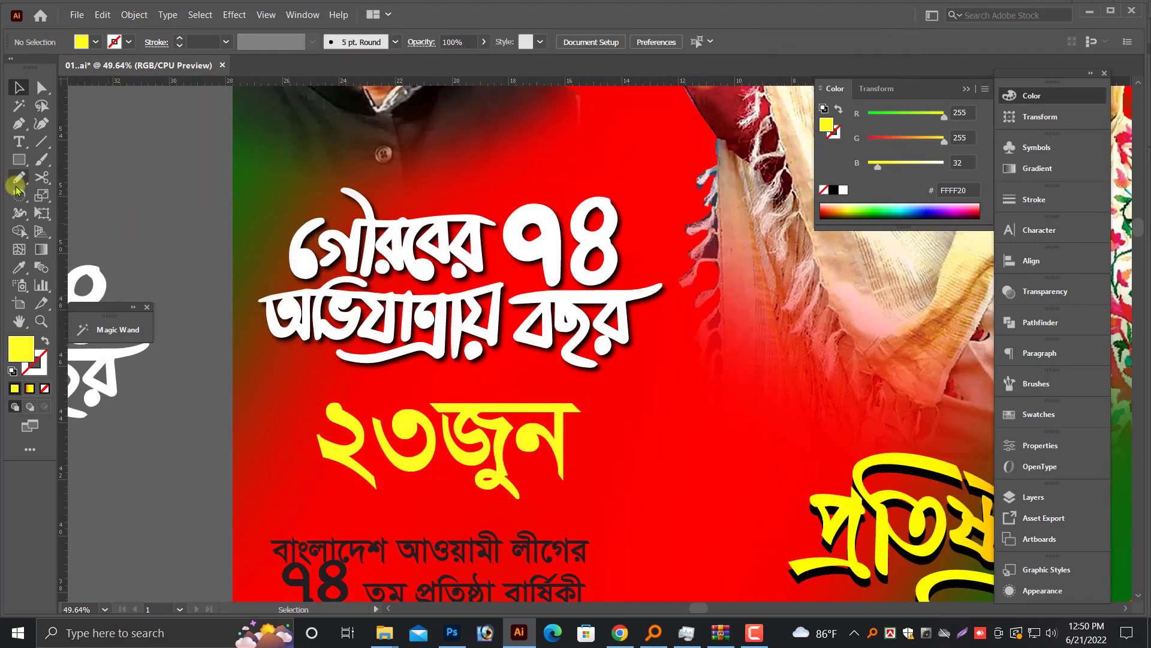
Choose the Pencil tool from the Shaper flyout for freehand drawing.
drag(16, 191, 72, 190)
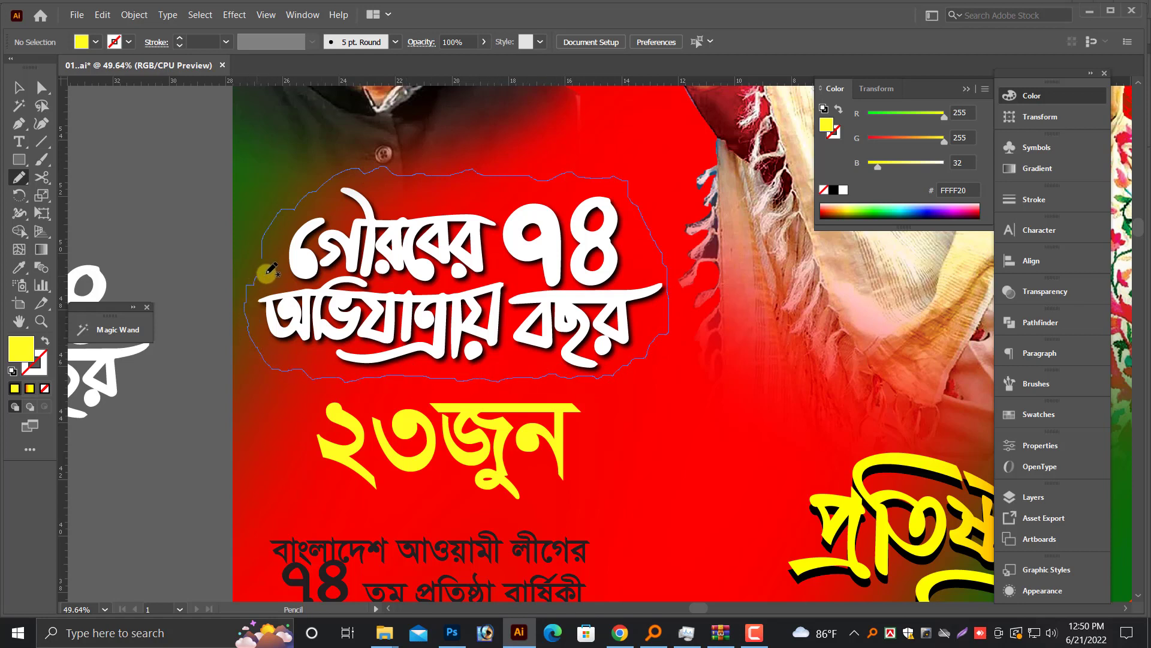
Close the freehand outline around the headline and give it a white stroke.
drag(255, 295, 252, 296)
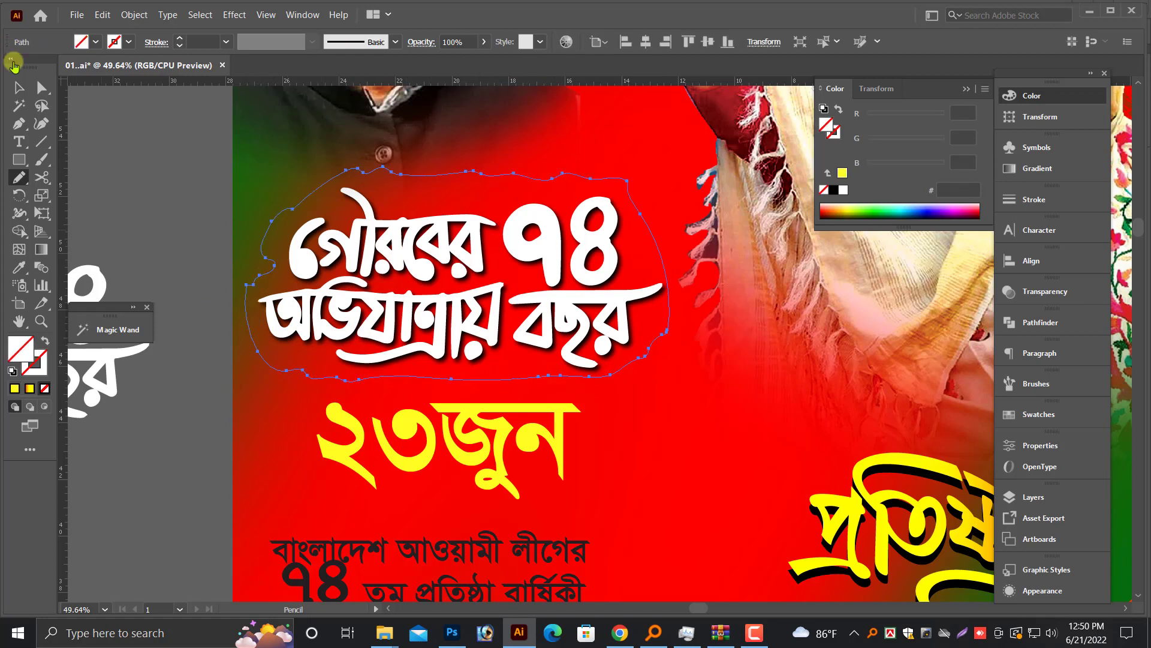
click(19, 87)
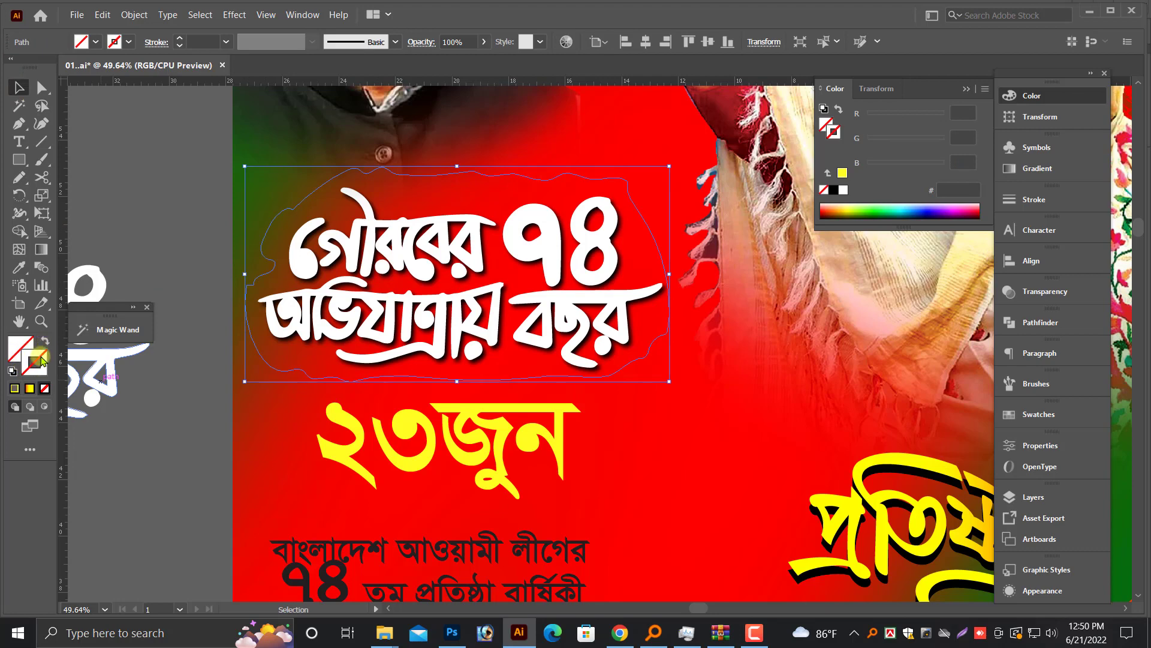
click(843, 190)
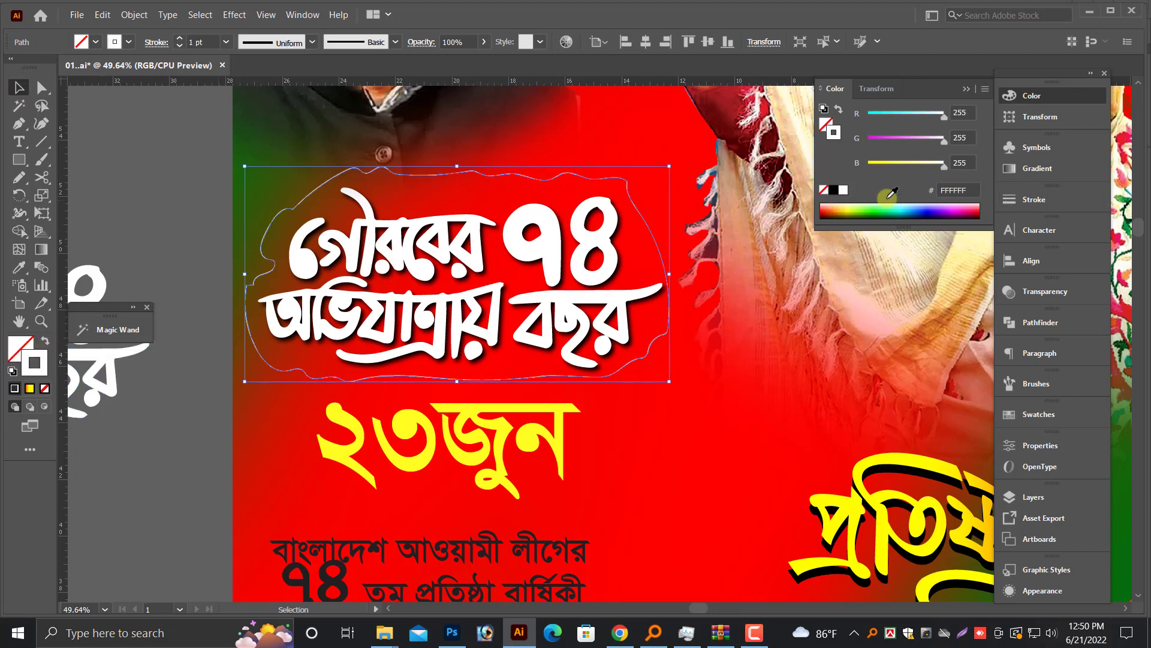
click(144, 282)
scroll(689, 300, up, 3)
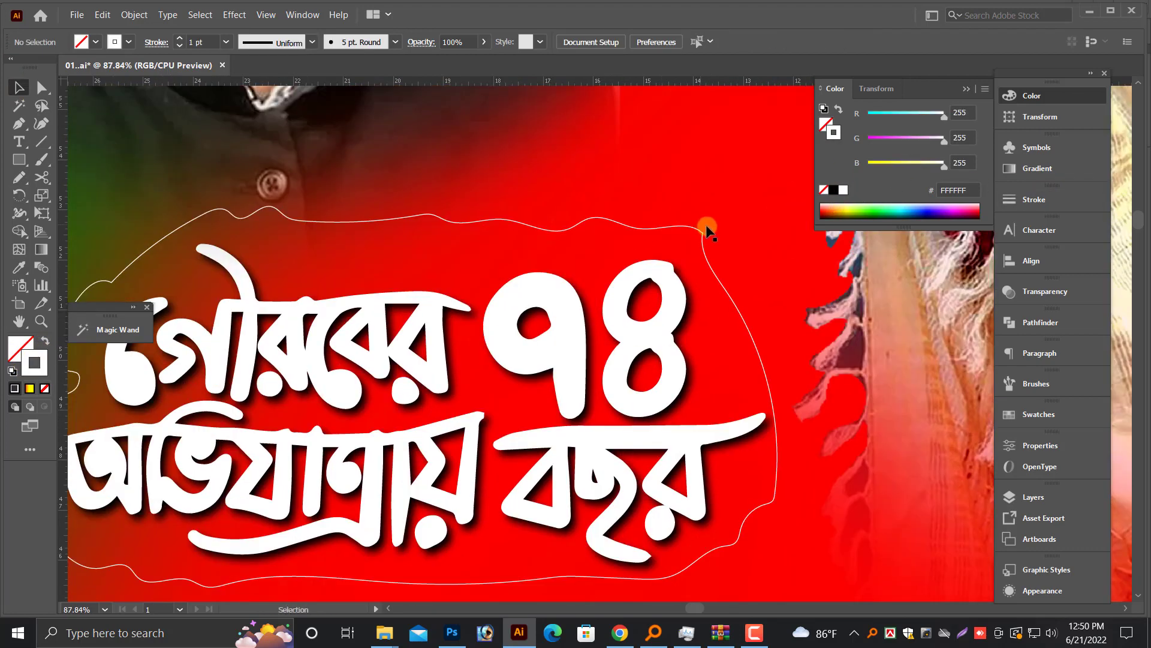
click(704, 228)
Thicken the outline's stroke weight to 5 pt.
click(1033, 199)
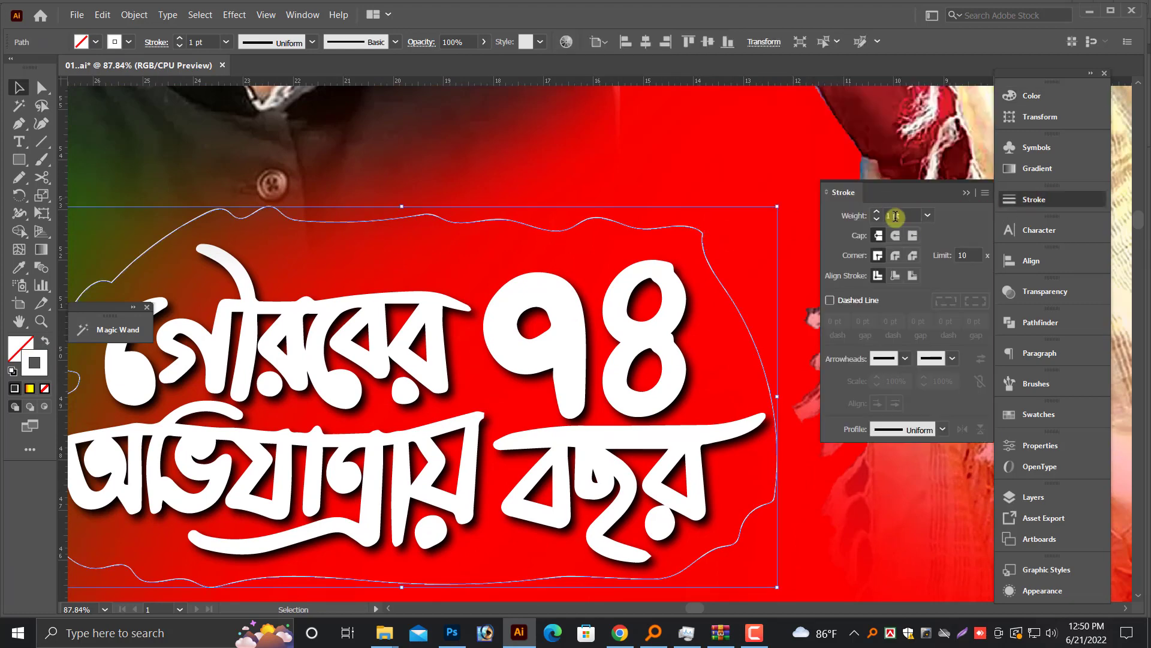
key(Up)
key(Up)
key(Up)
key(Up)
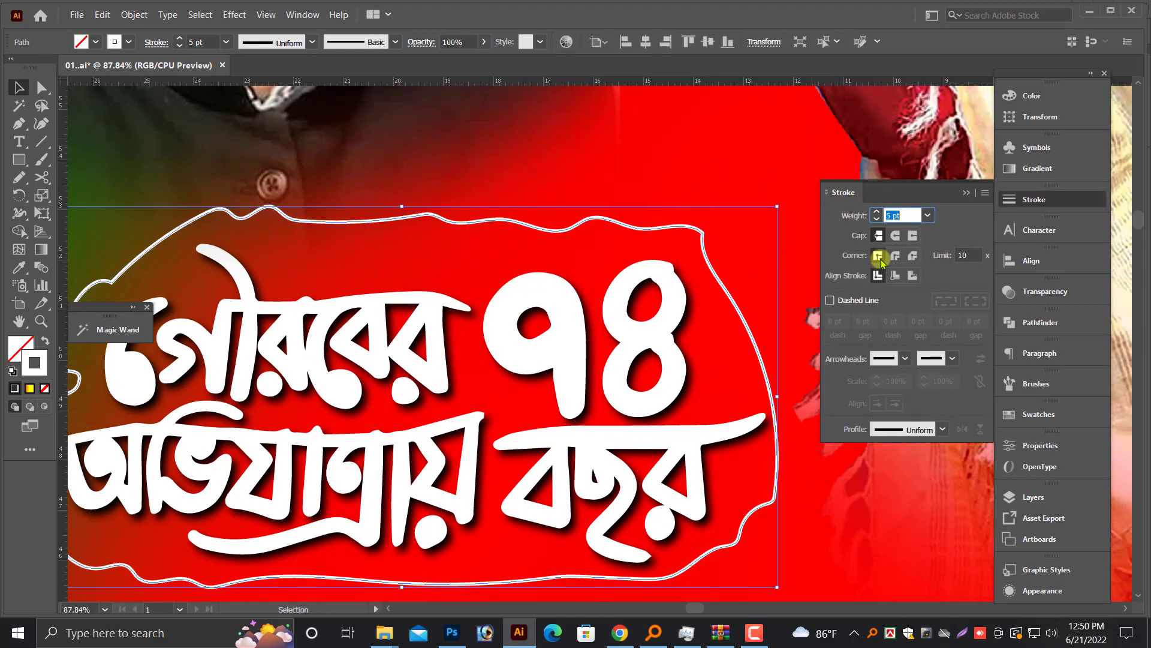
click(966, 192)
key(ctrl+minus)
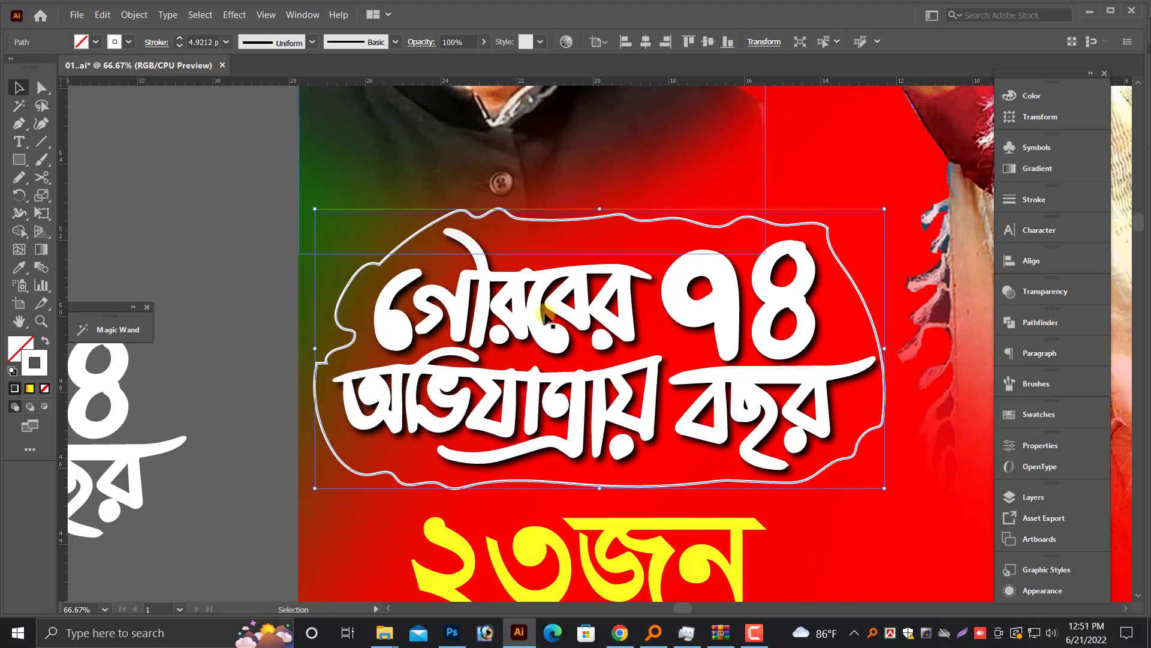
Shrink the headline text group slightly and resize the outline to fit snugly around it.
click(722, 369)
drag(888, 355, 881, 355)
click(884, 397)
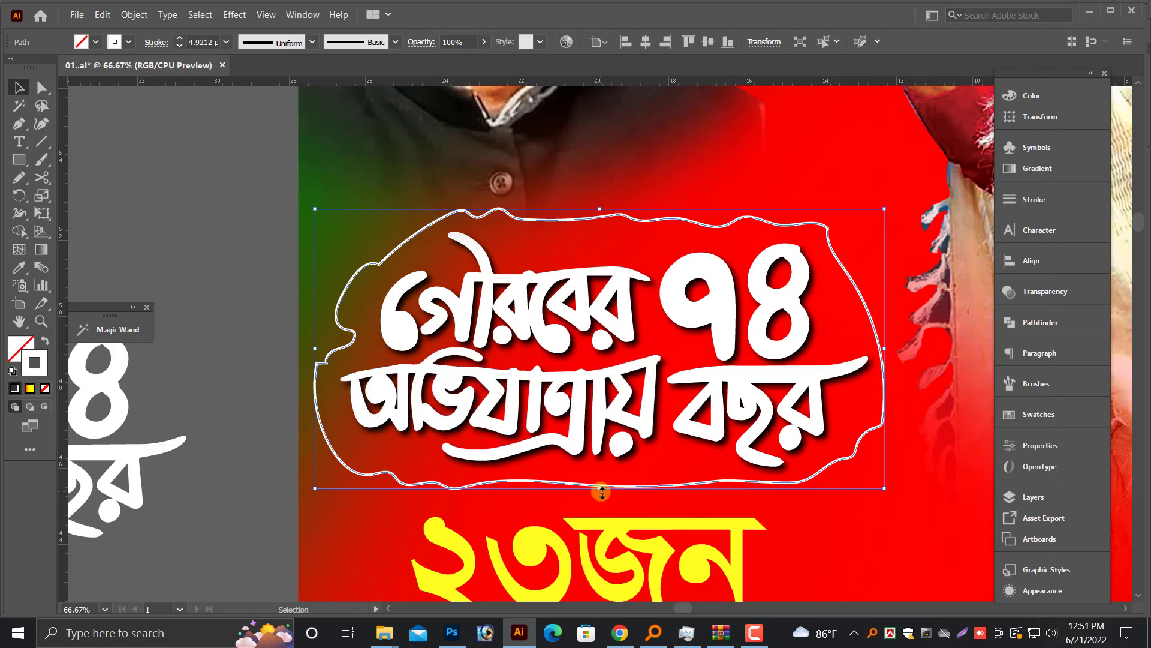
click(264, 358)
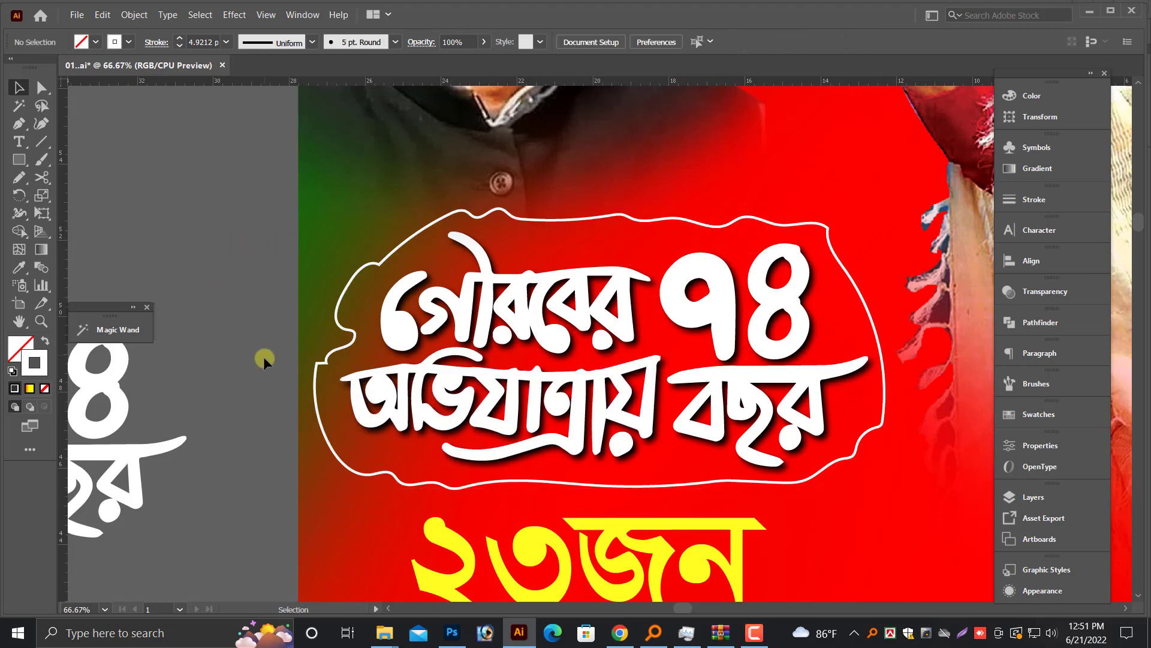
scroll(264, 356, down, 2)
scroll(263, 356, up, 5)
scroll(816, 396, up, 2)
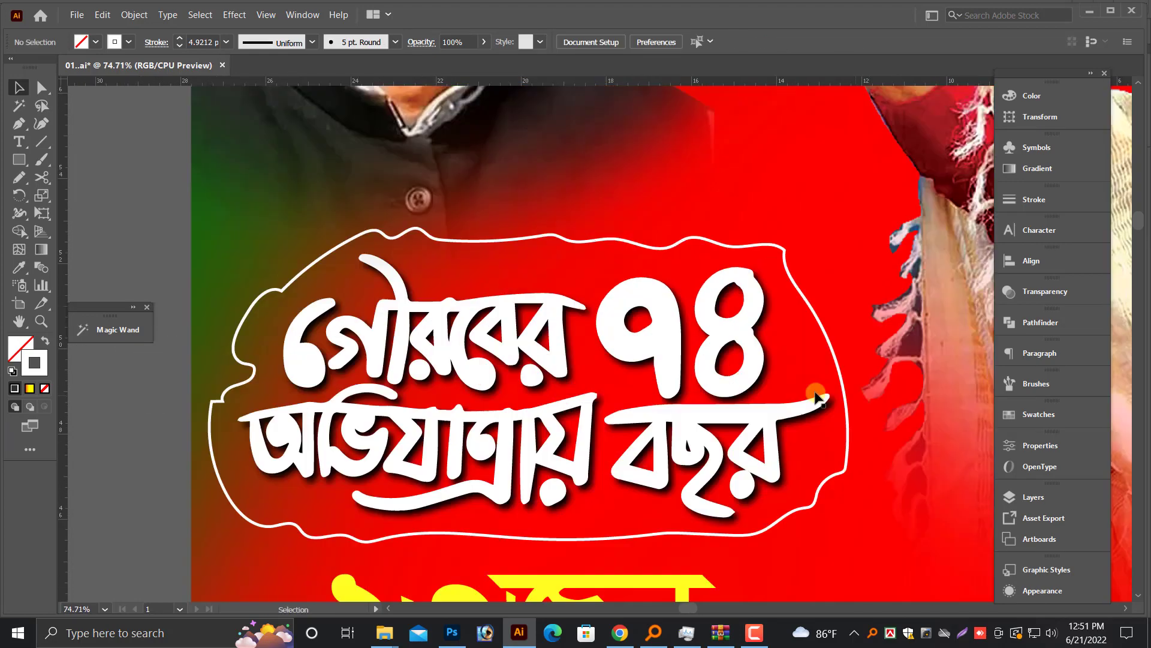
click(786, 249)
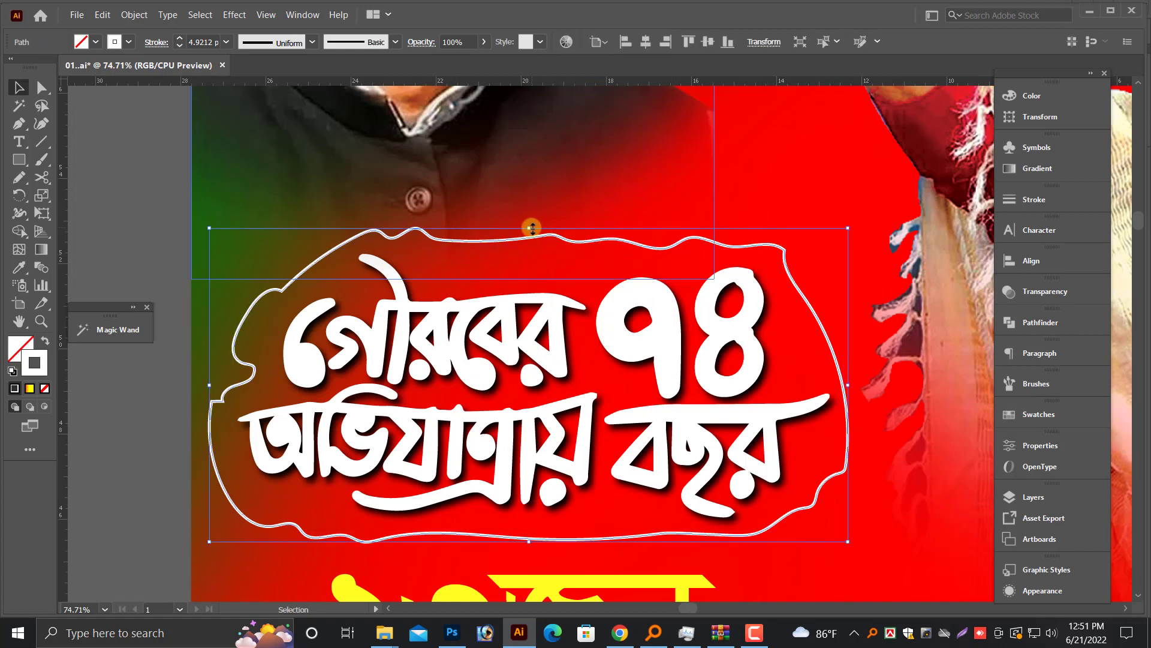
drag(532, 228, 533, 218)
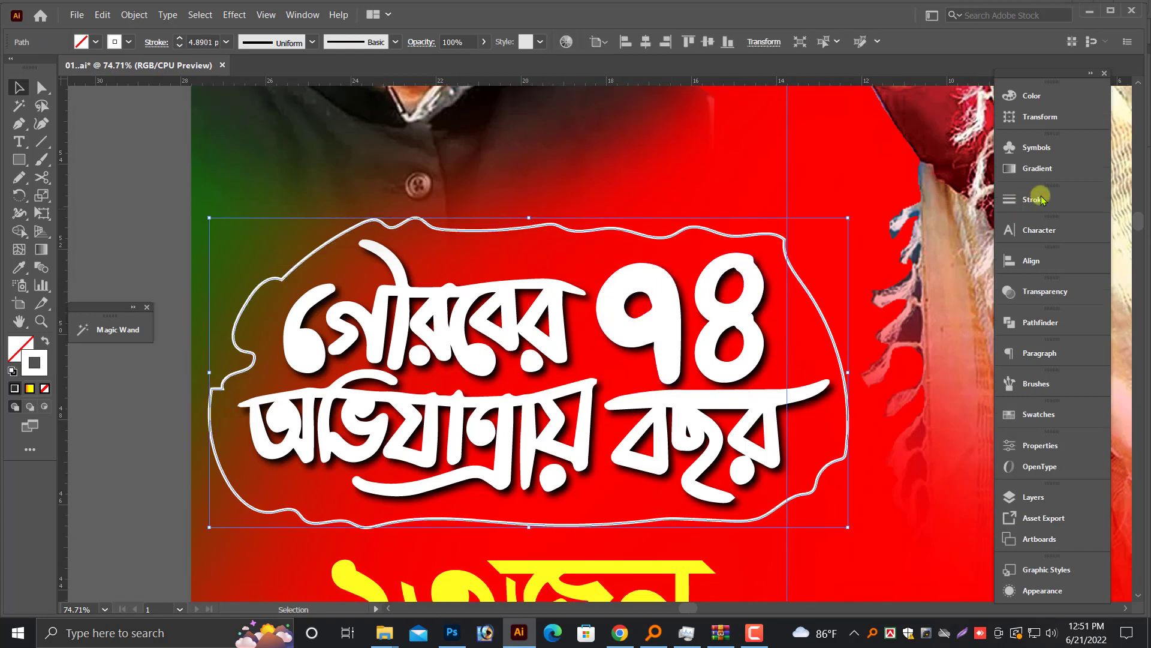
Try 50% opacity on the outline, undo it, and set its blend mode to Soft Light.
click(1043, 292)
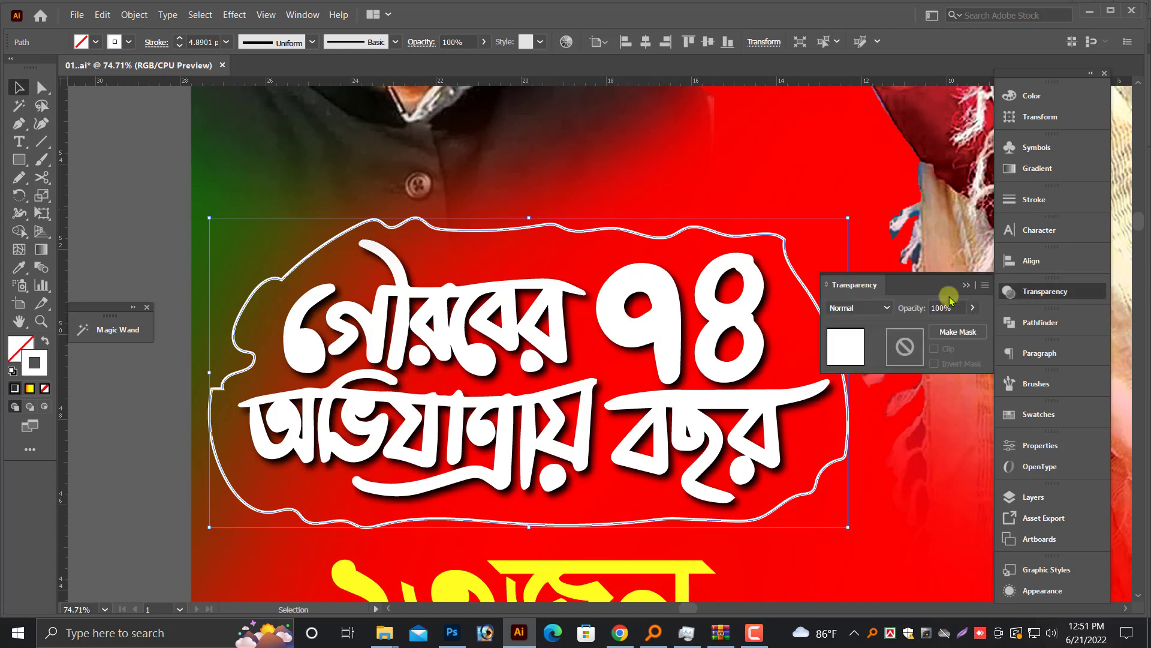
click(949, 309)
text(50)
key(Return)
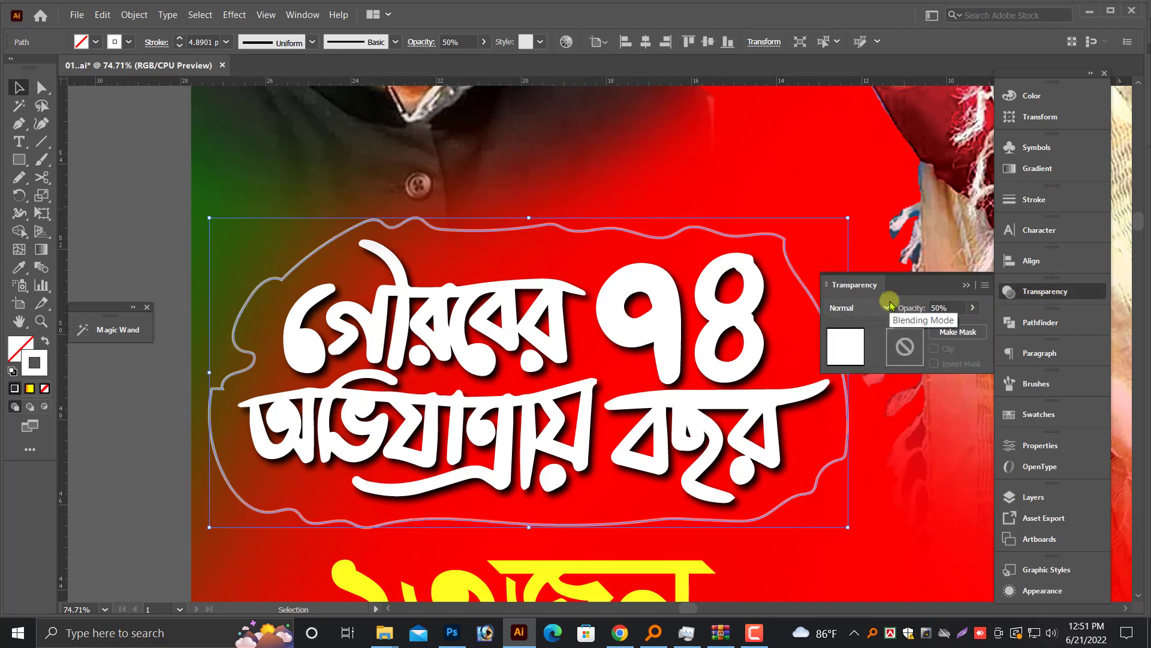
key(ctrl+z)
click(890, 308)
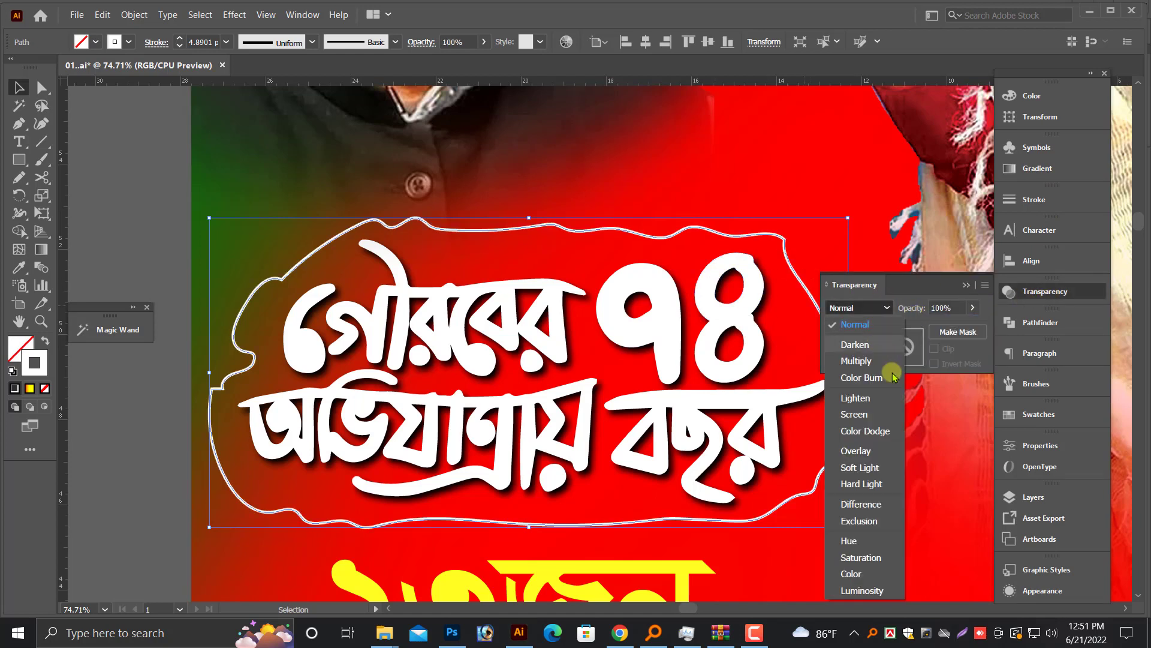
click(860, 467)
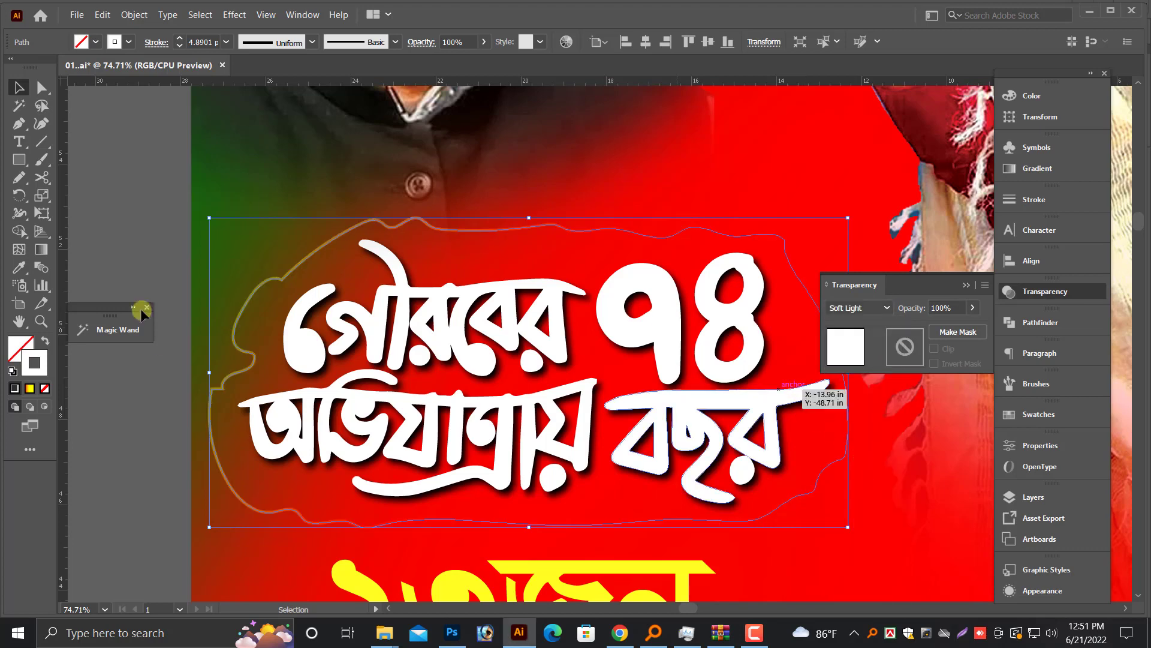
Set the headline outline's opacity to 60%.
click(174, 397)
key(ctrl+minus)
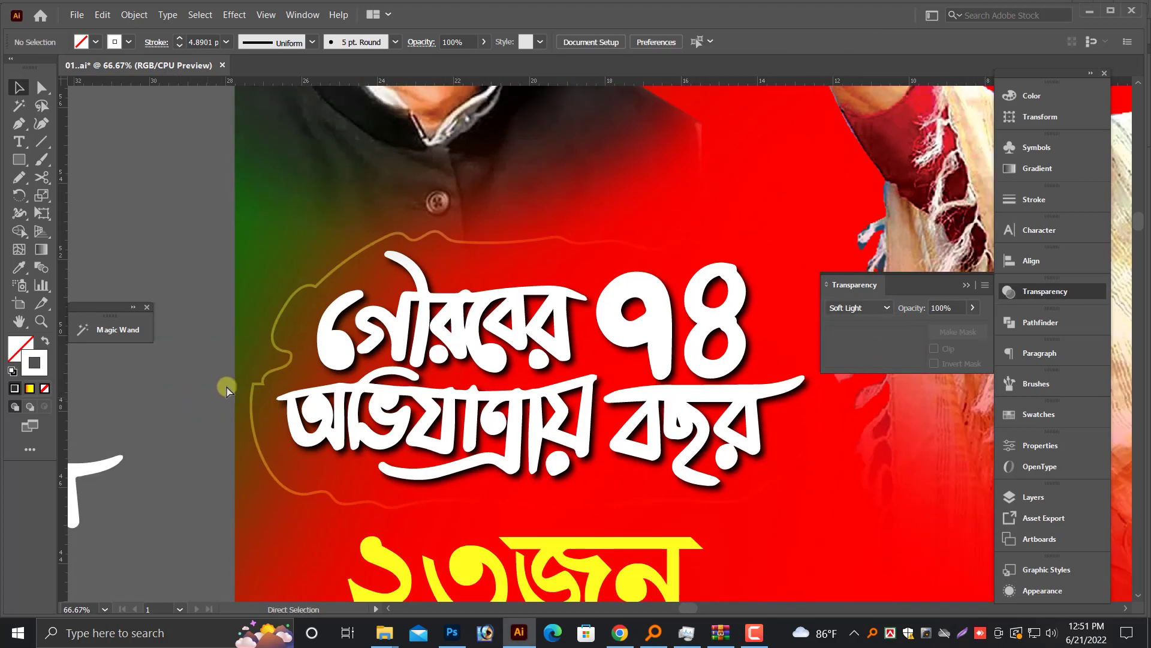
click(250, 383)
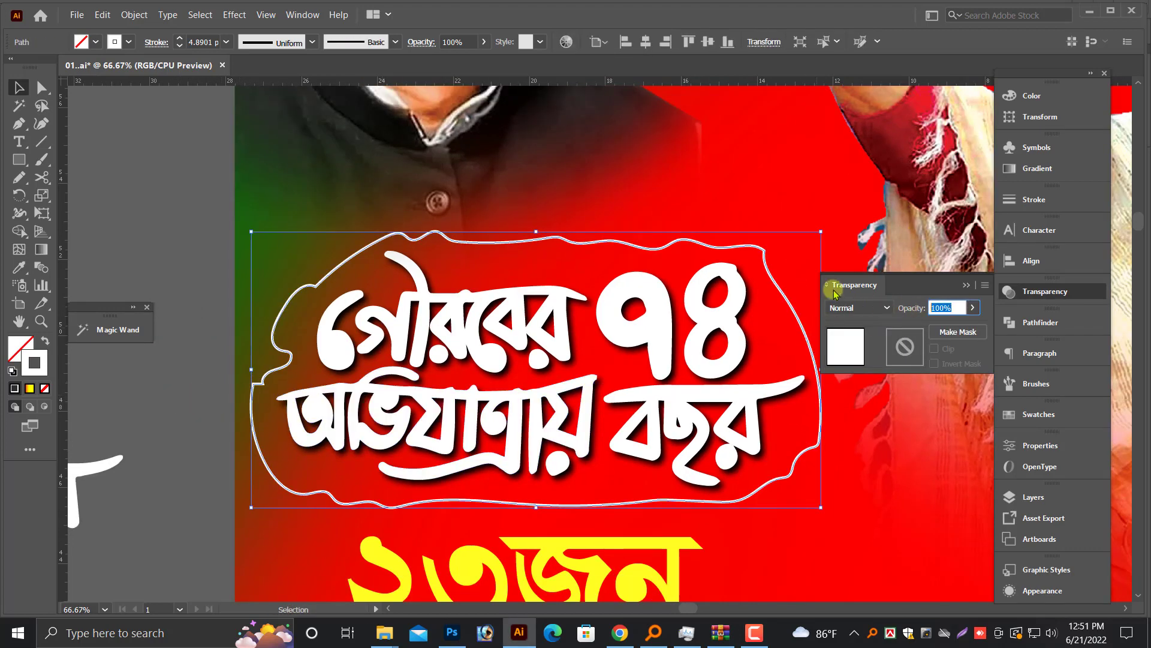
text(60)
key(Return)
click(171, 449)
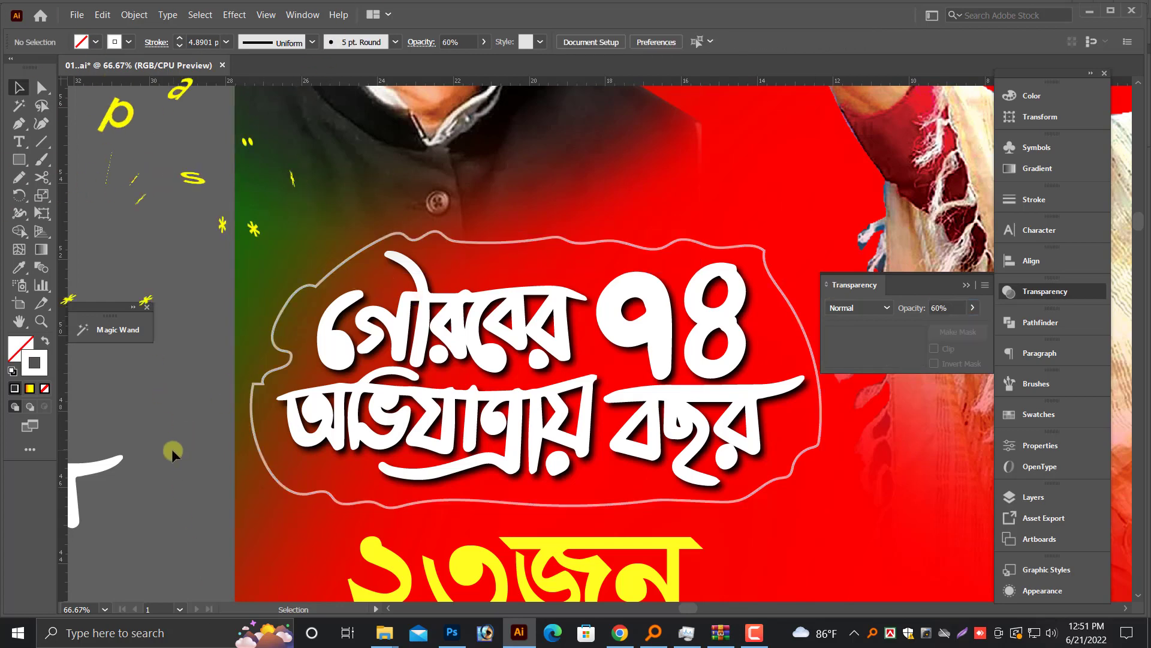
Zoom out and move the spare headline copy beside the artboard.
key(ctrl+minus)
key(ctrl+minus)
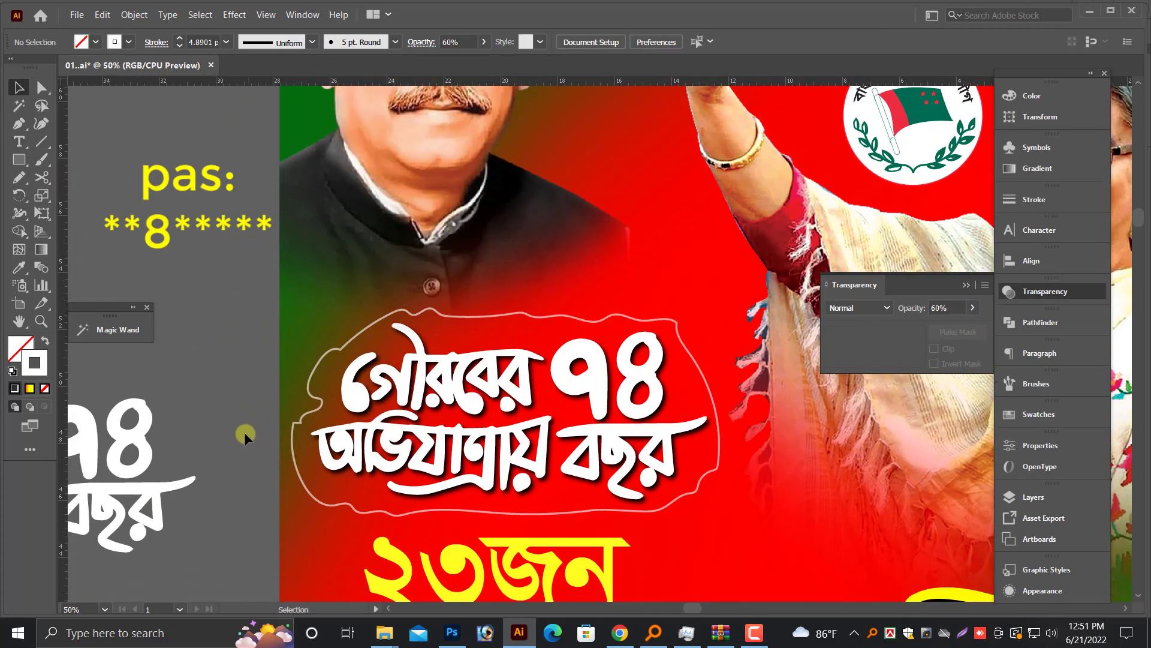
key(ctrl+minus)
drag(260, 434, 282, 431)
scroll(276, 478, right, 3)
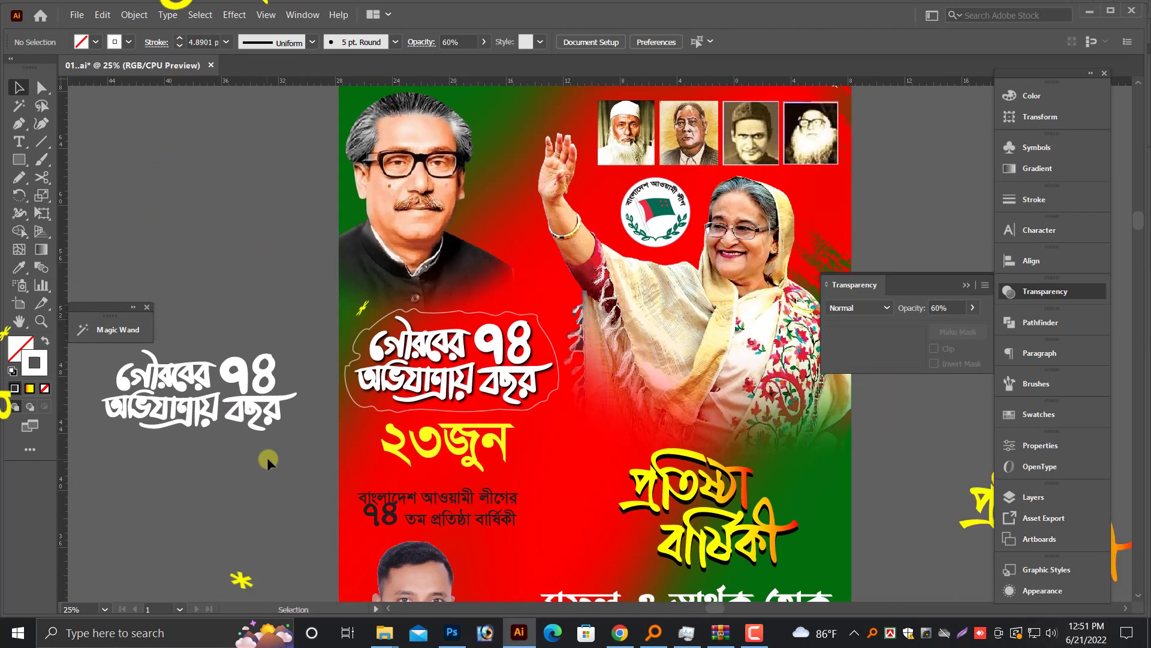
scroll(653, 407, up, 5)
scroll(653, 409, down, 1)
Give the headline outline an 8 pt stroke and restore it to 100% opacity.
click(738, 287)
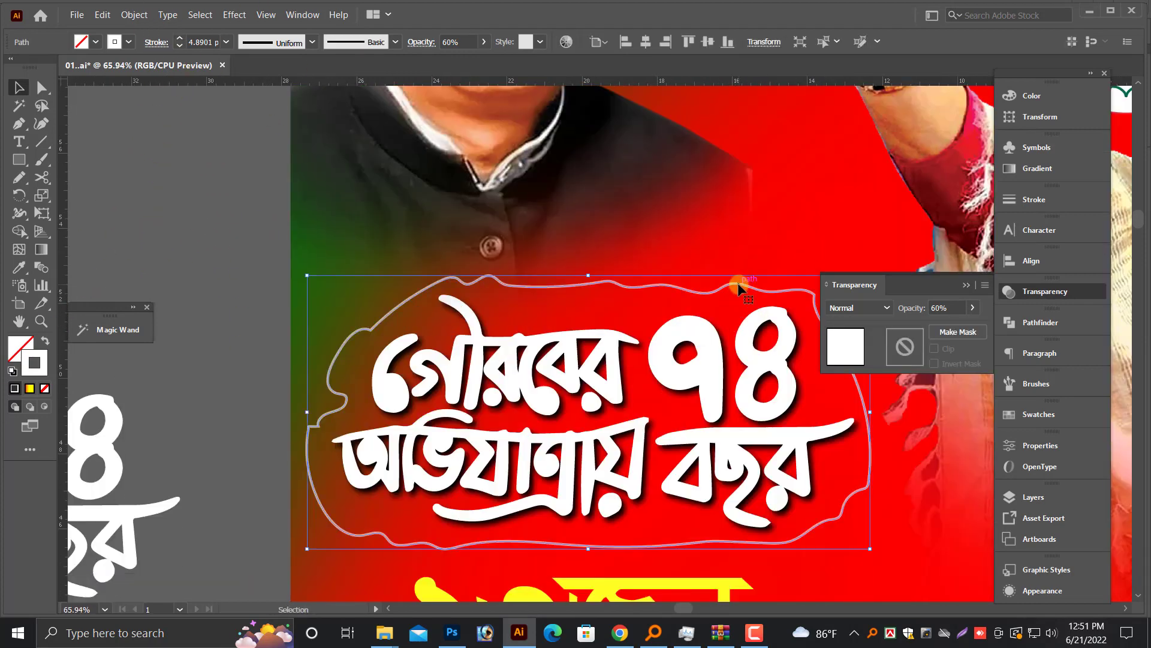
click(1013, 199)
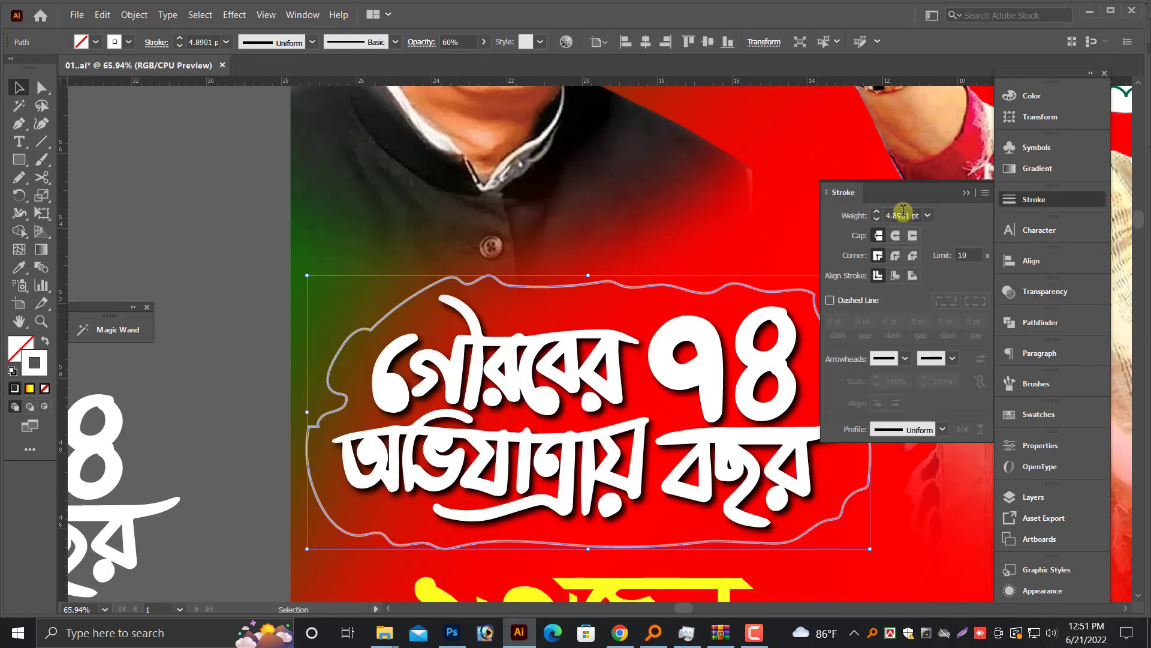
text(8)
key(Return)
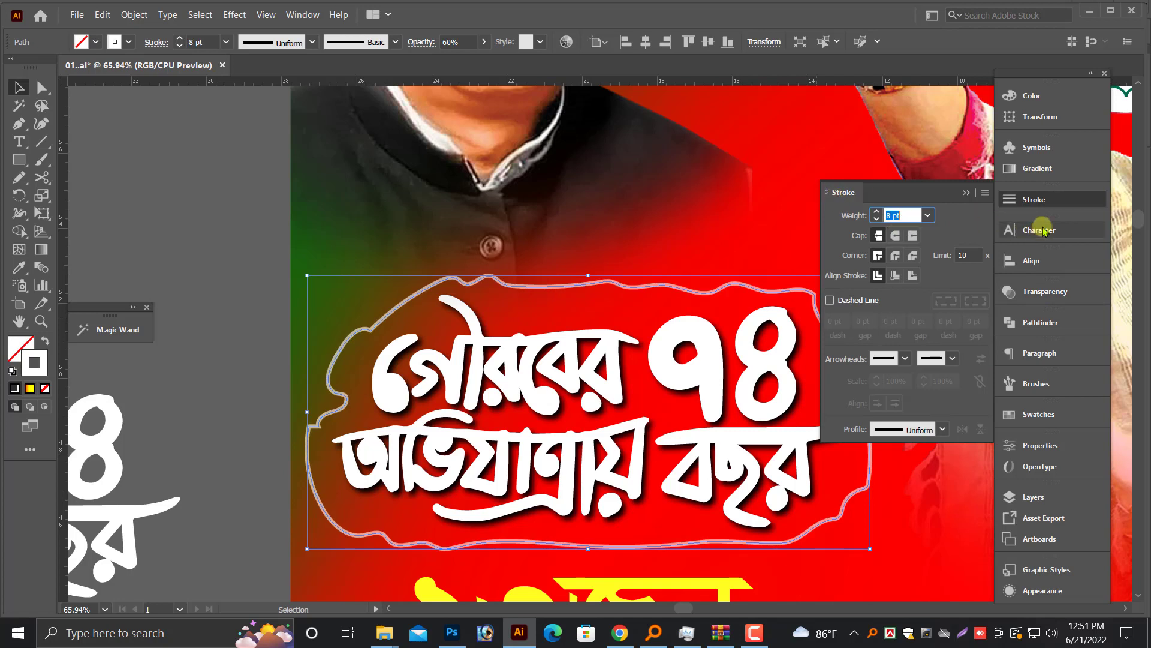
click(1019, 291)
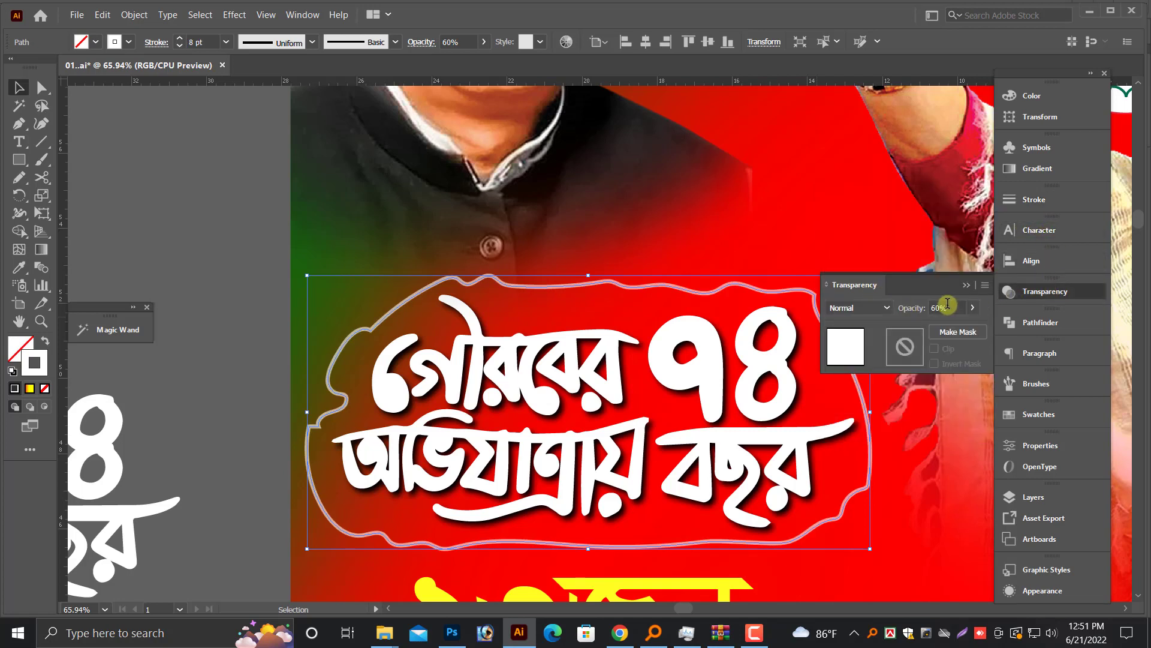
text(100)
key(Return)
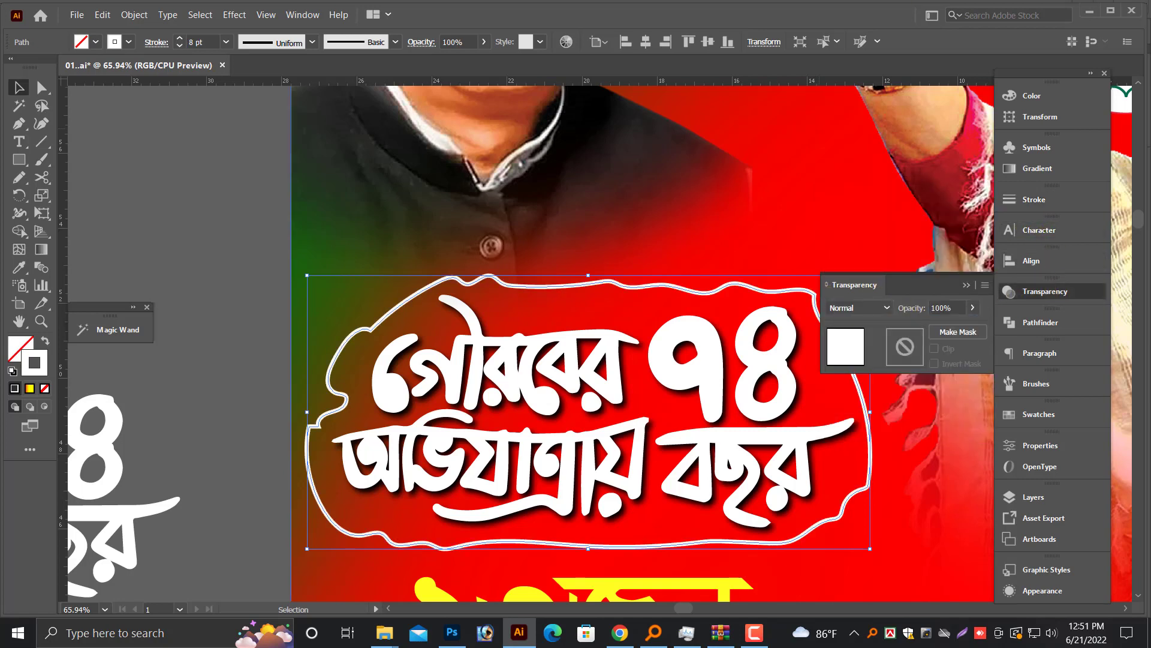
Add a drop shadow to the outline and expand its appearance.
click(233, 14)
mouse_move(253, 208)
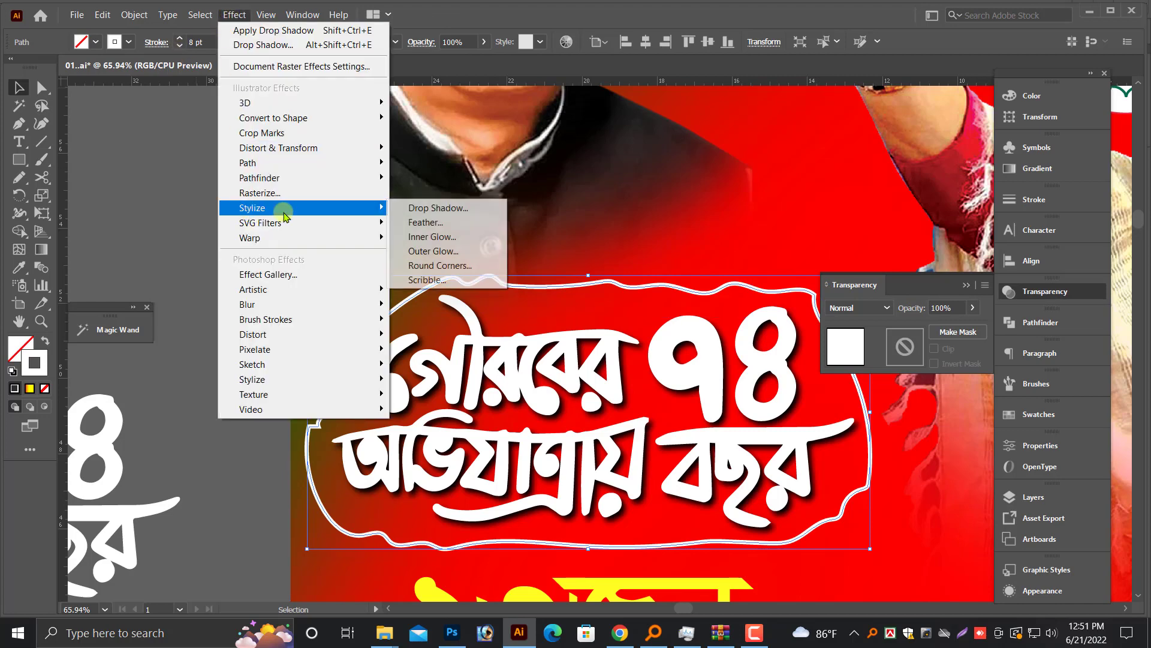
click(437, 214)
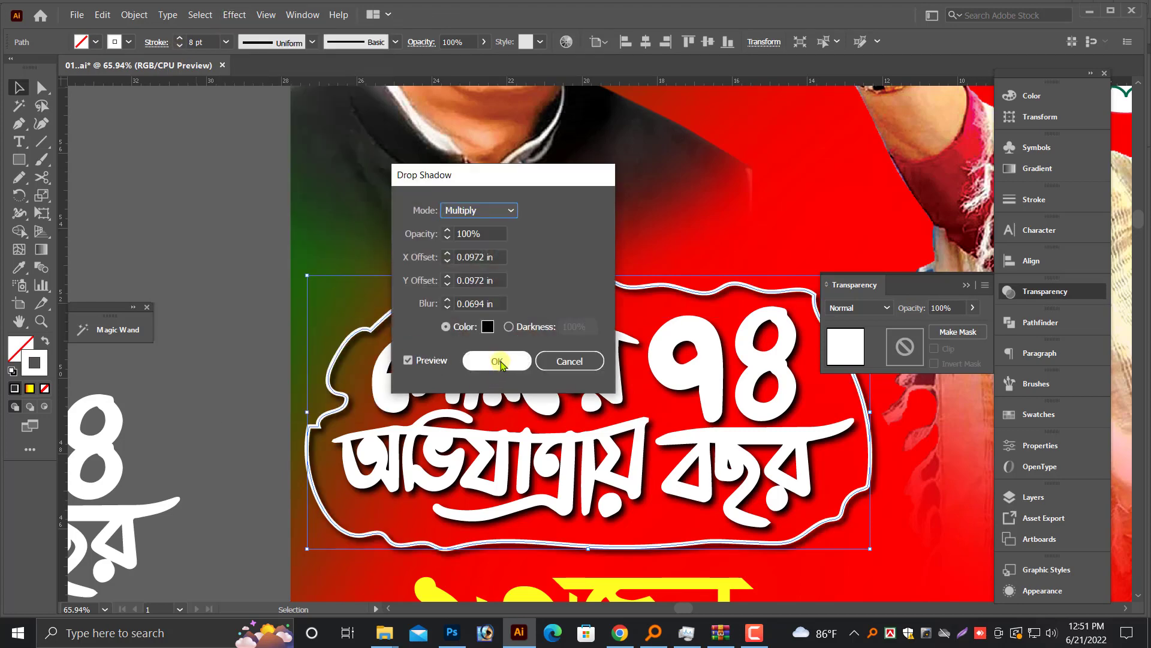
click(497, 360)
click(133, 14)
click(160, 185)
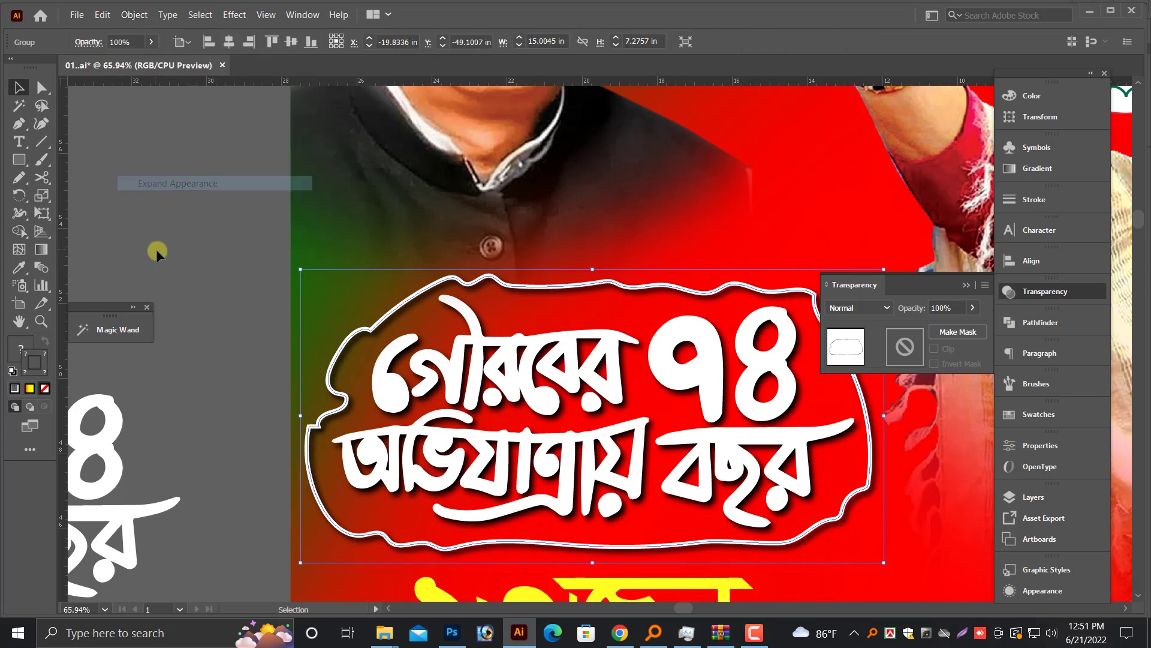
key(ctrl+minus)
key(ctrl+minus)
key(alt+space)
drag(430, 508, 270, 442)
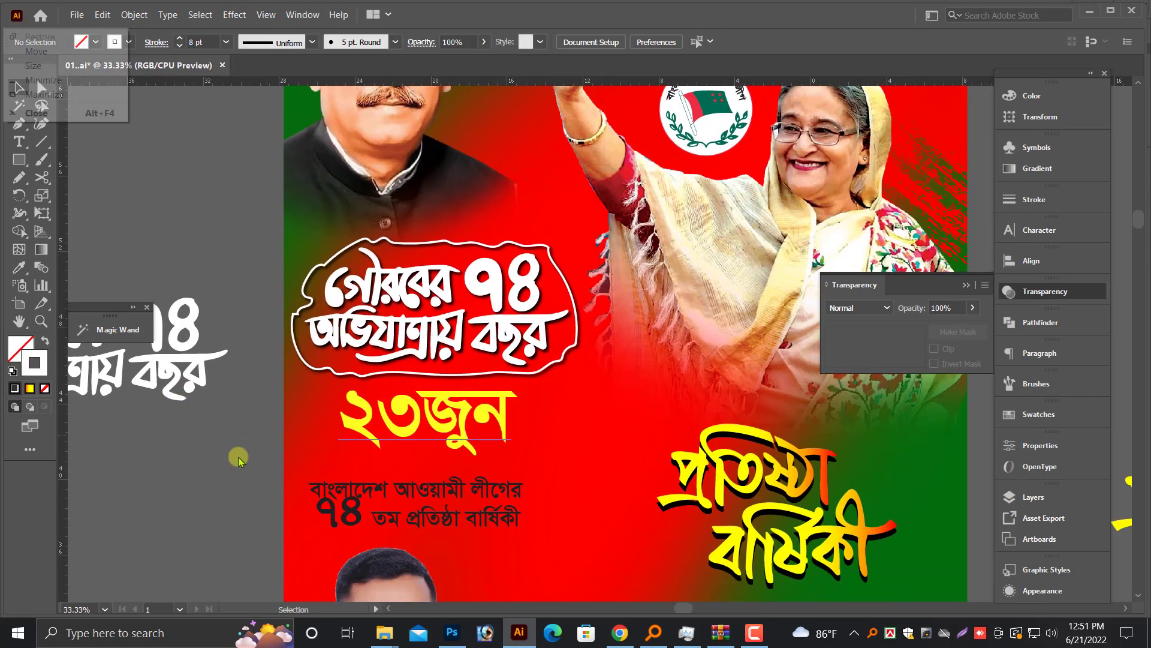
Select জুন in the ২৩জুন date and set its font size to 200 pt.
double_click(419, 420)
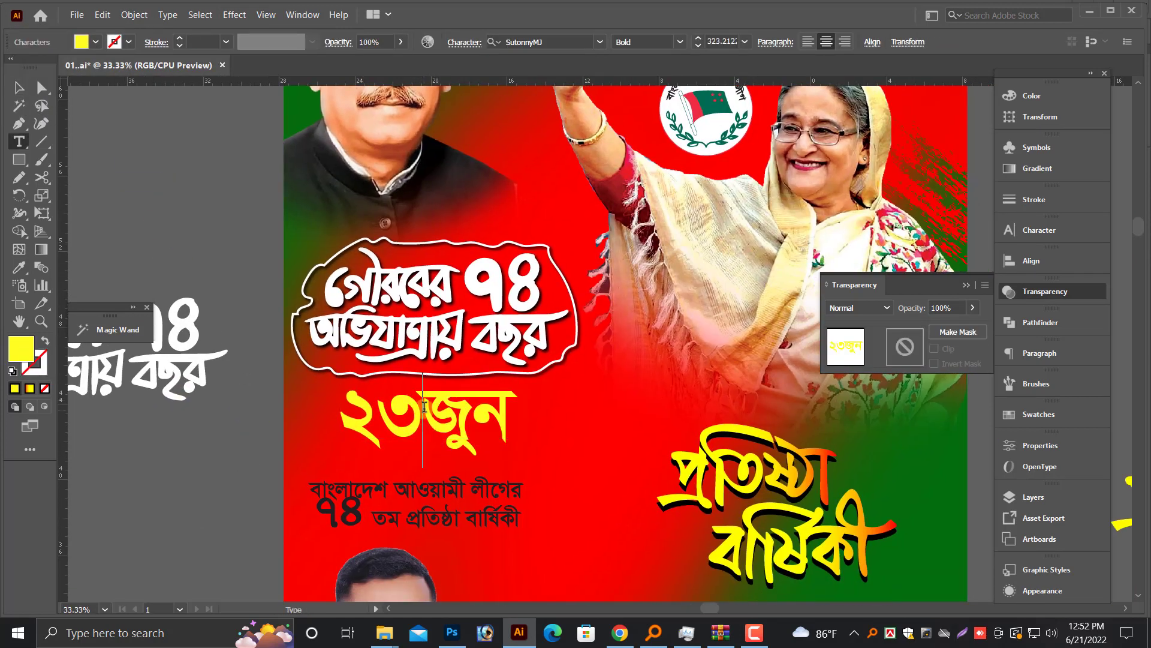
drag(422, 414, 543, 416)
click(1040, 230)
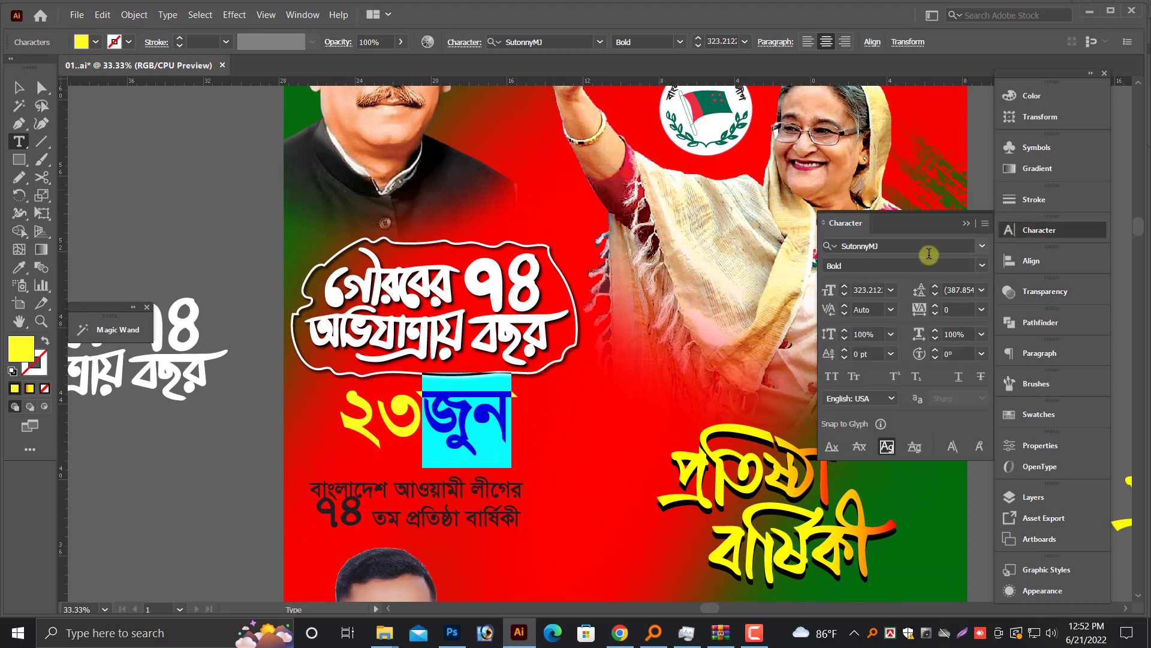
click(891, 290)
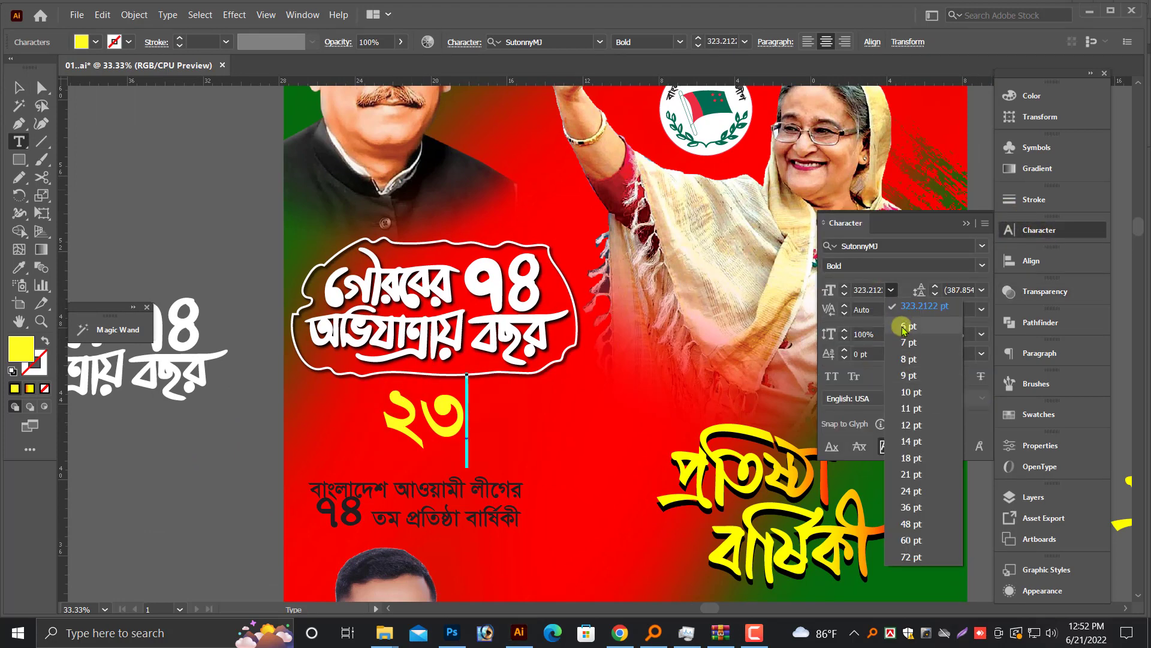
click(870, 288)
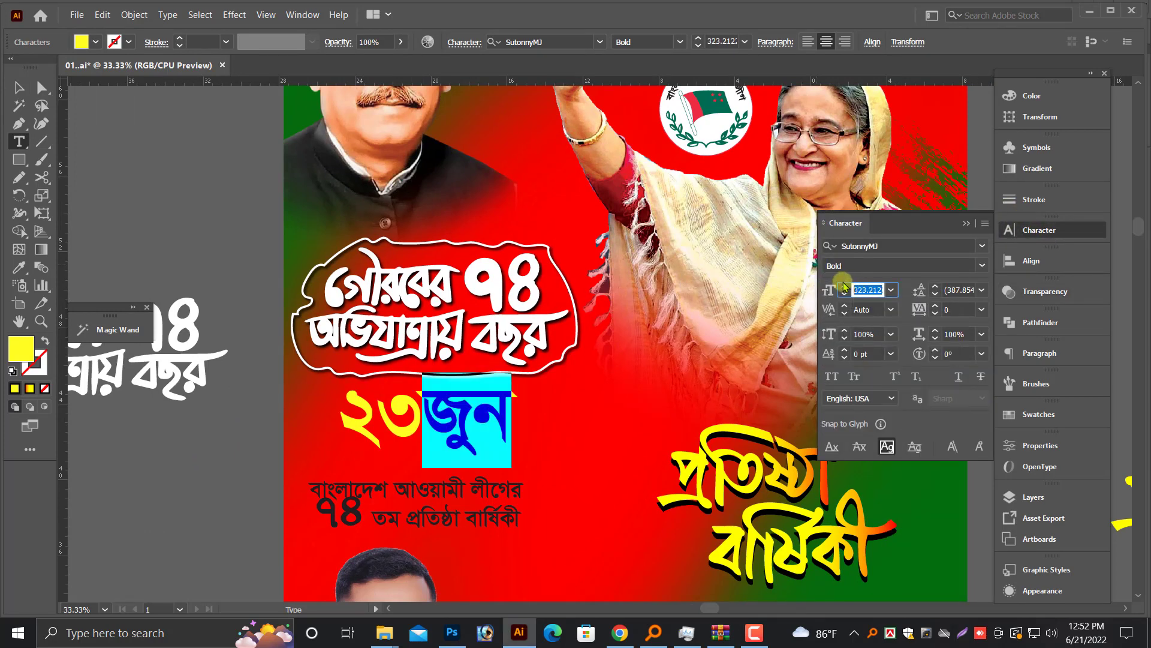
text(250)
key(Return)
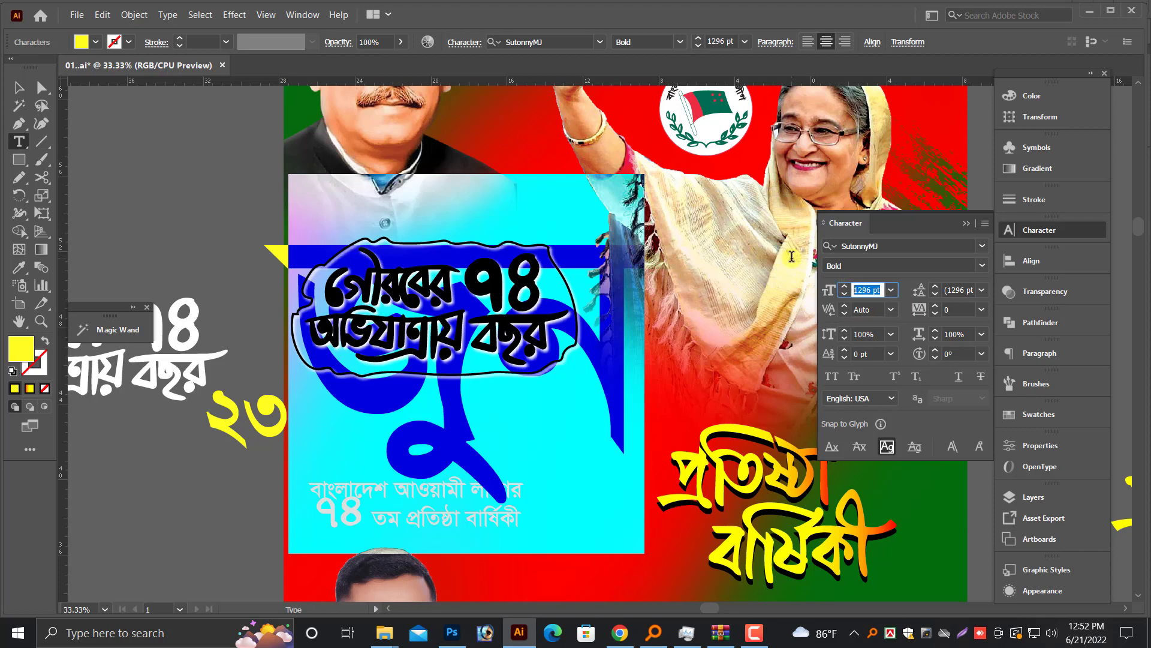
key(Return)
Open a small gap between ২৩ and জুন, then move the subtitle block higher.
click(427, 416)
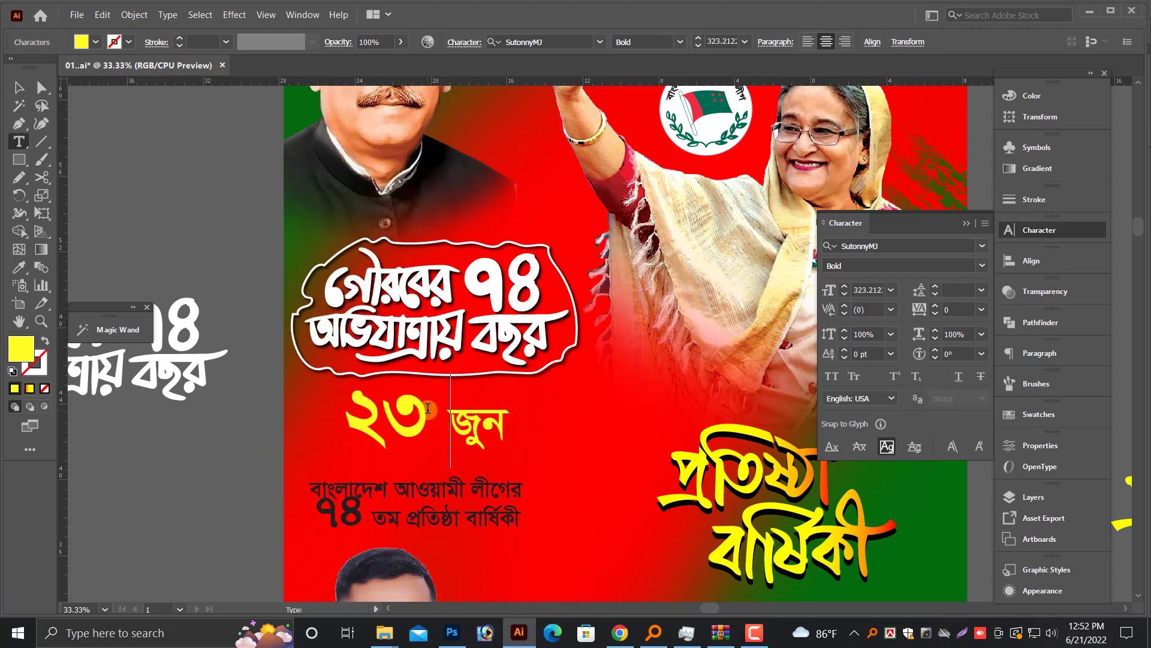
drag(427, 408, 448, 419)
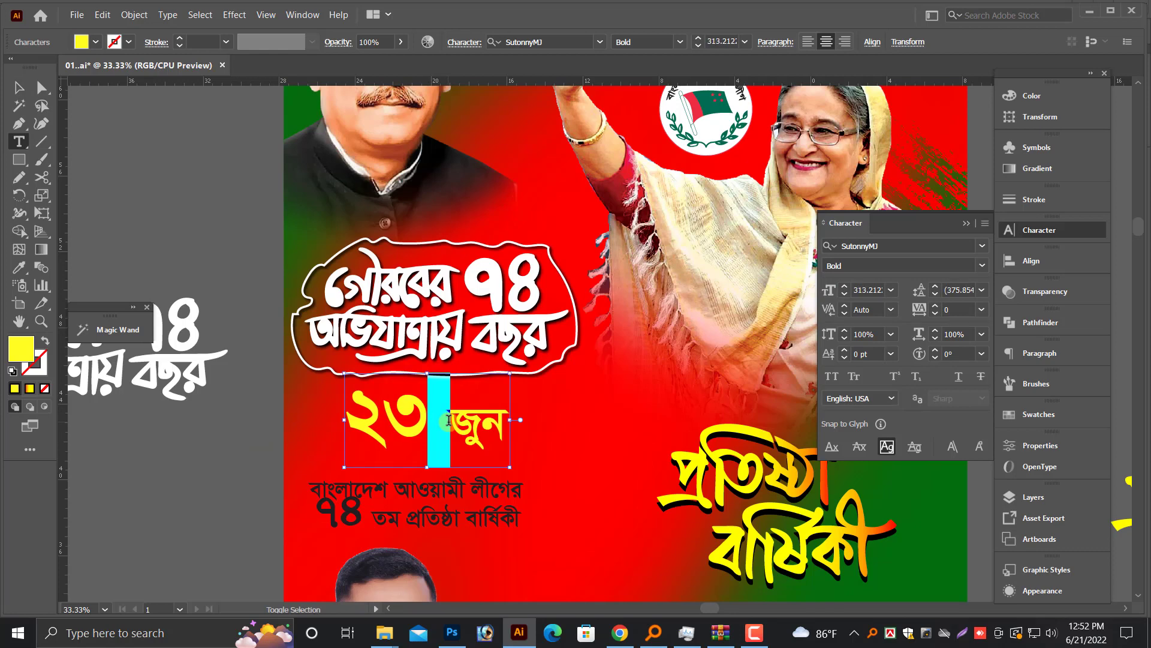
key(Escape)
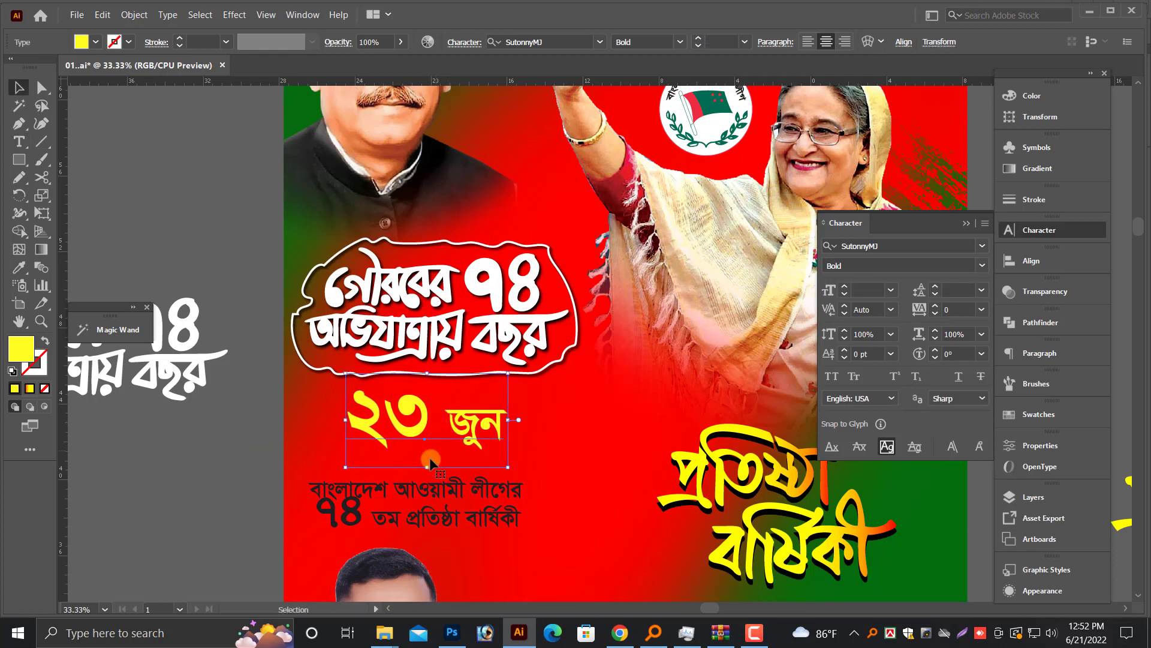
key(t)
scroll(408, 499, up, 5)
click(487, 310)
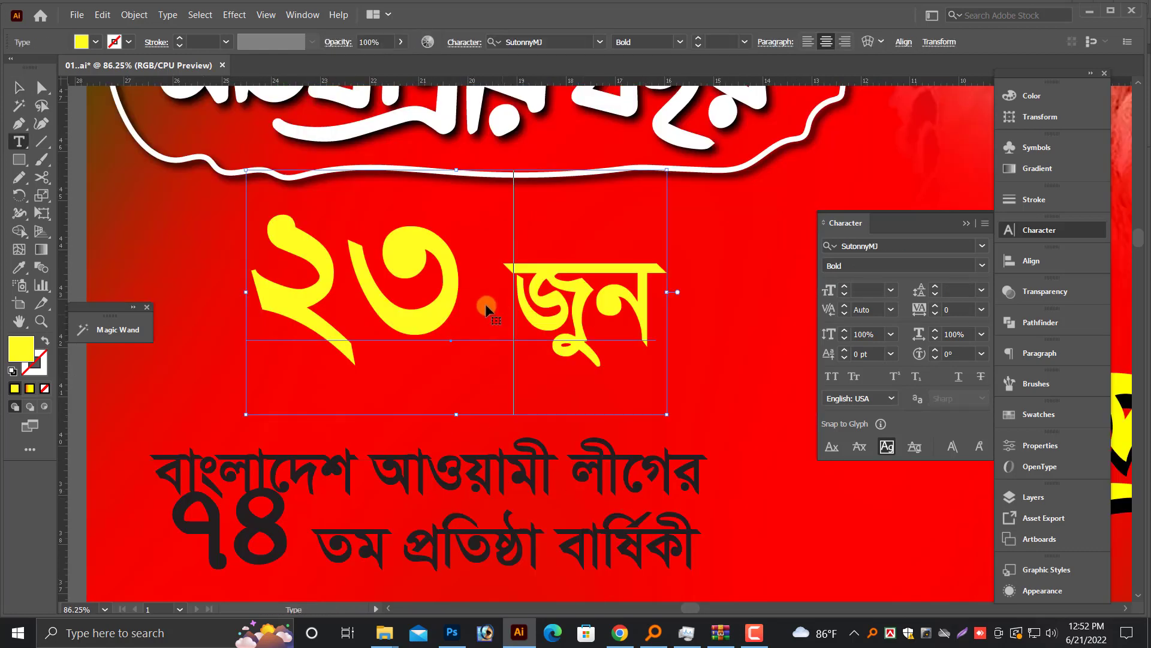
key(shift+Left)
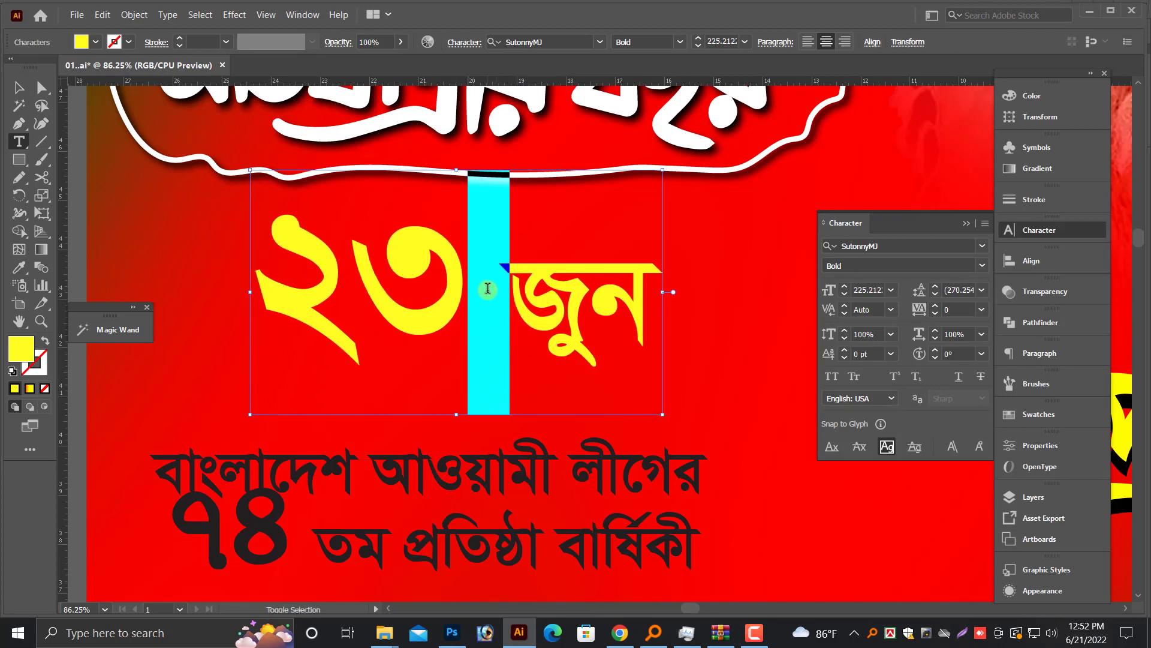
click(426, 300)
key(Escape)
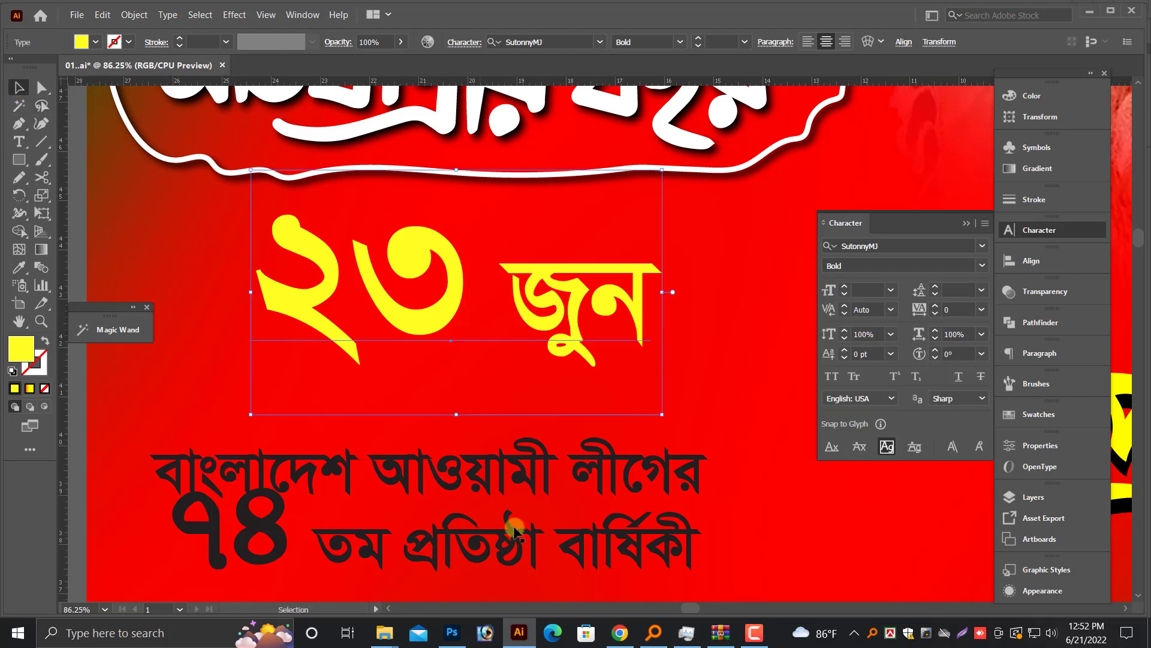
drag(470, 566, 473, 509)
Increase the subtitle's line spacing and delete 'তম প্রতিষ্ঠা বার্ষিকী' from it.
key(alt+Down)
key(alt+Down)
key(alt+Down)
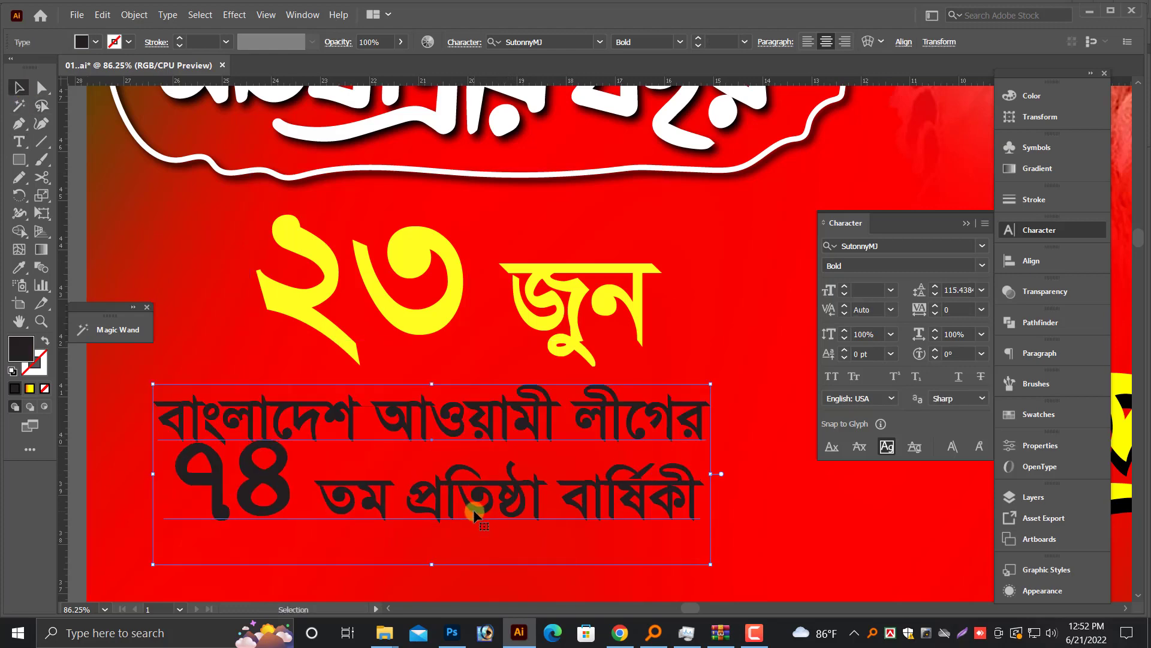
key(alt+Down)
key(alt+Down)
key(alt+Down)
key(alt+Down)
scroll(474, 509, down, 1)
key(ctrl+minus)
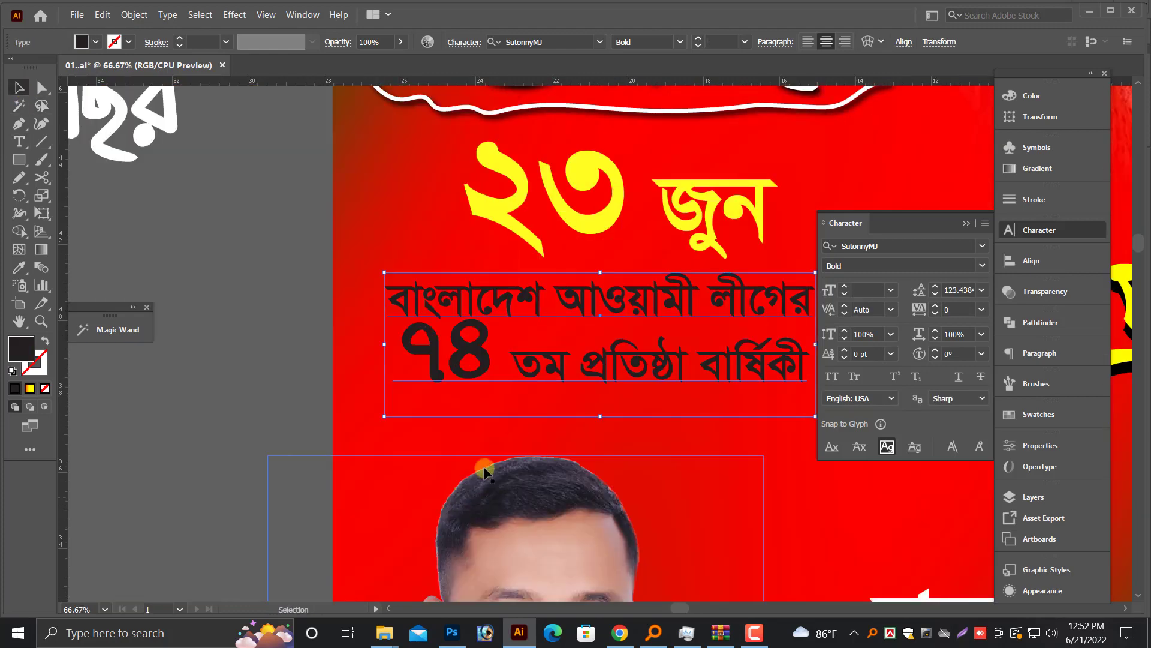
scroll(383, 416, right, 3)
double_click(388, 401)
scroll(266, 433, up, 1)
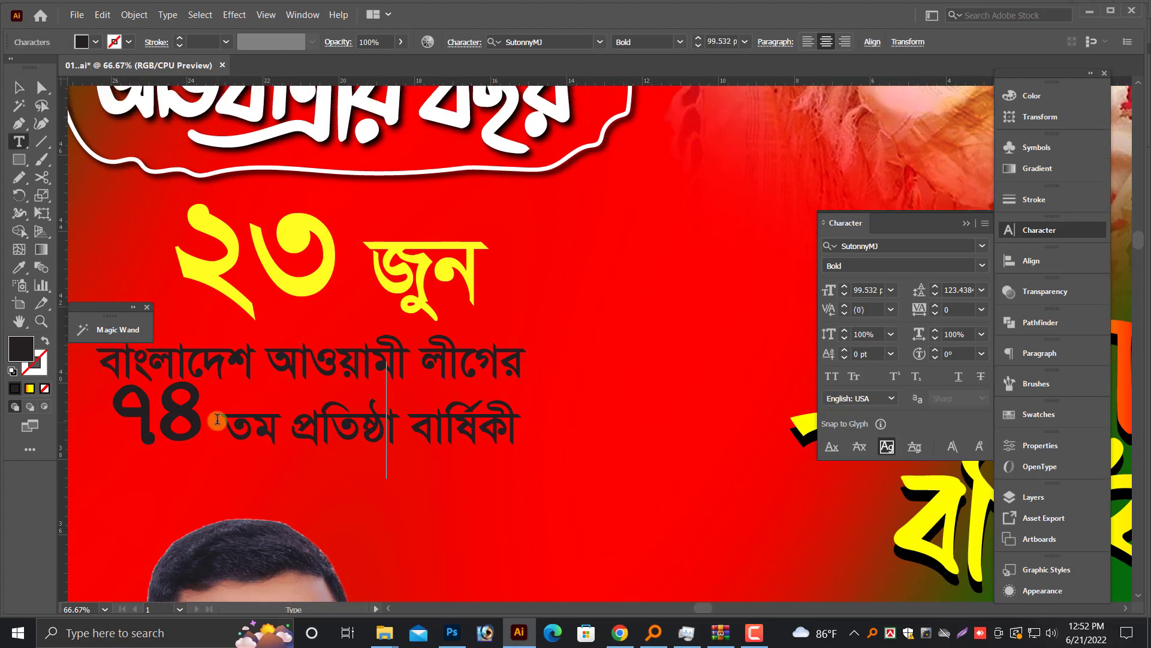
drag(217, 419, 587, 449)
key(BackSpace)
key(Escape)
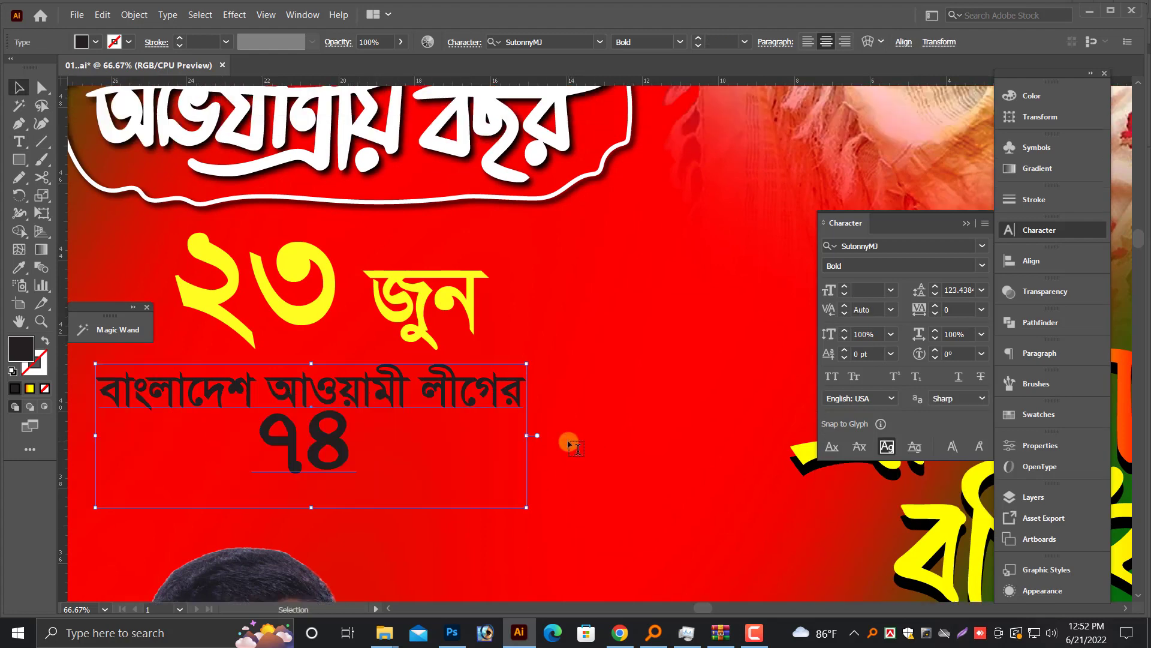
Remove the ৭৪ from the subtitle, leaving only বাংলাদেশ আওয়ামী লীগের.
key(ctrl+minus)
scroll(544, 497, right, 3)
key(alt+space)
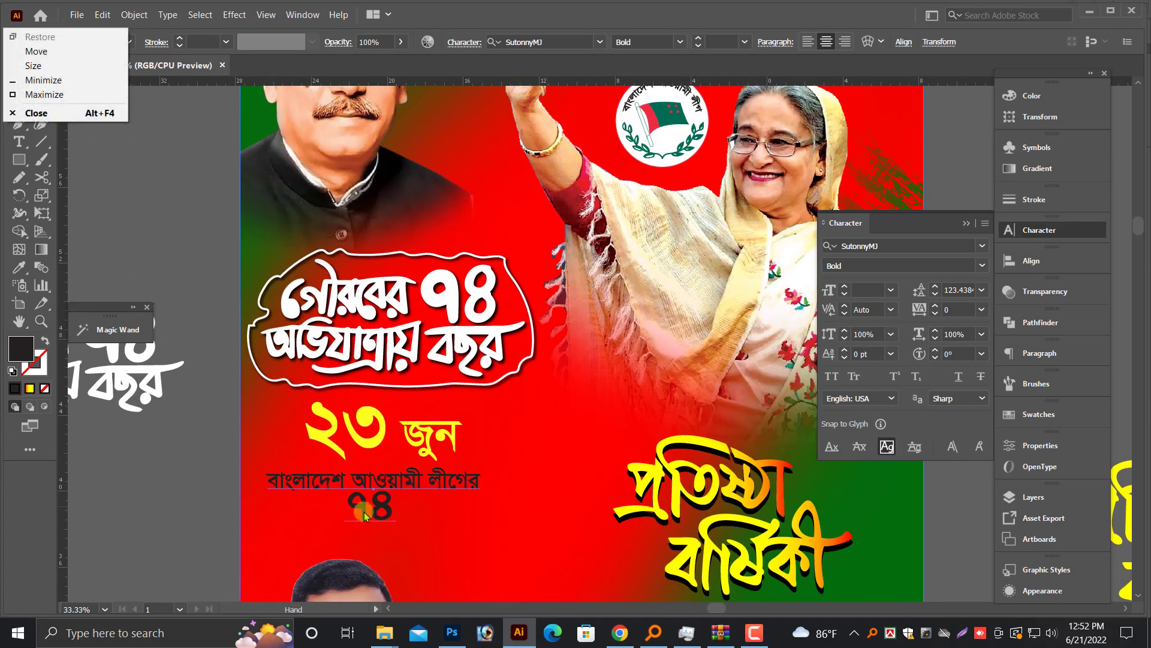
click(367, 515)
double_click(367, 515)
key(ctrl+shift+period)
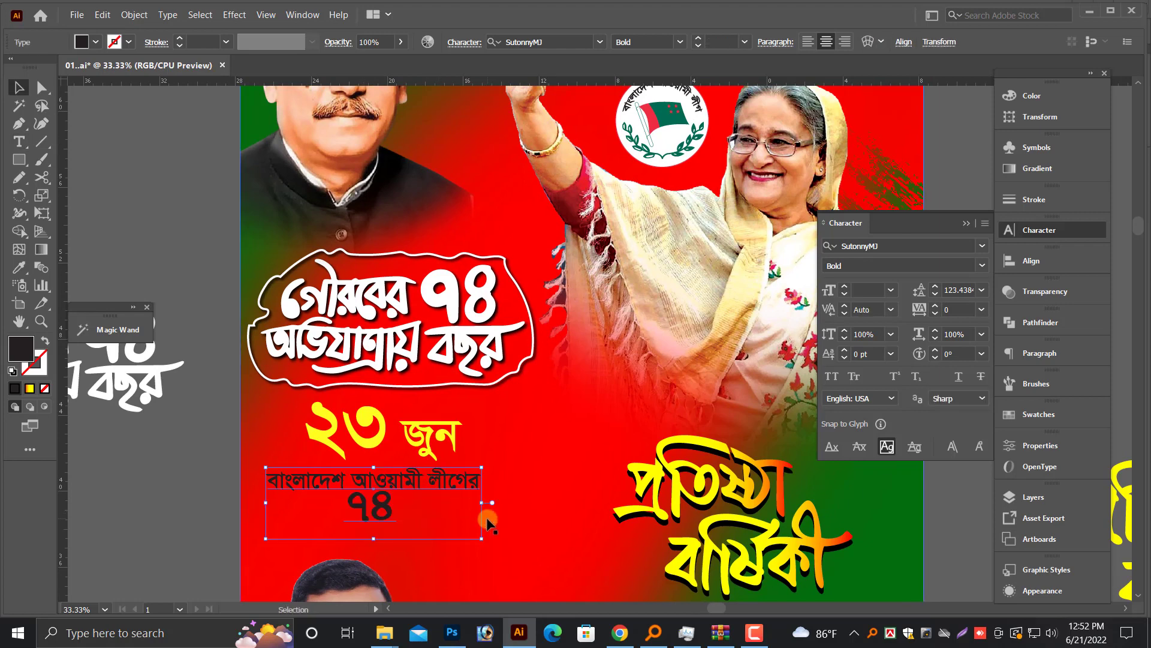
scroll(439, 473, left, 2)
double_click(438, 494)
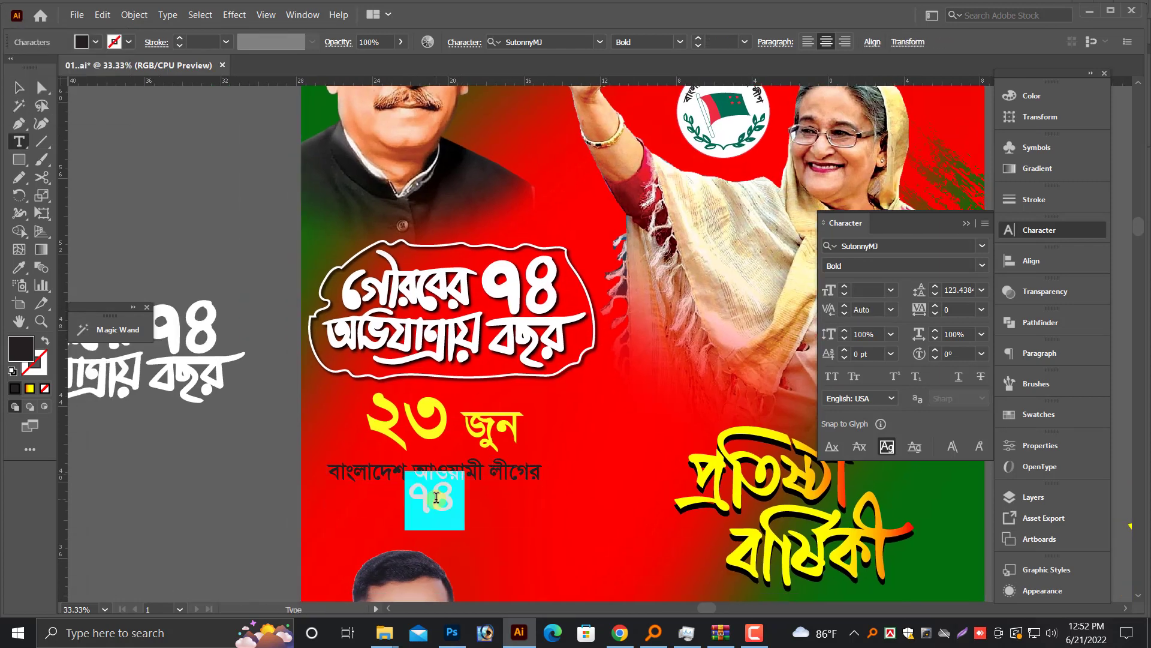
key(BackSpace)
key(Escape)
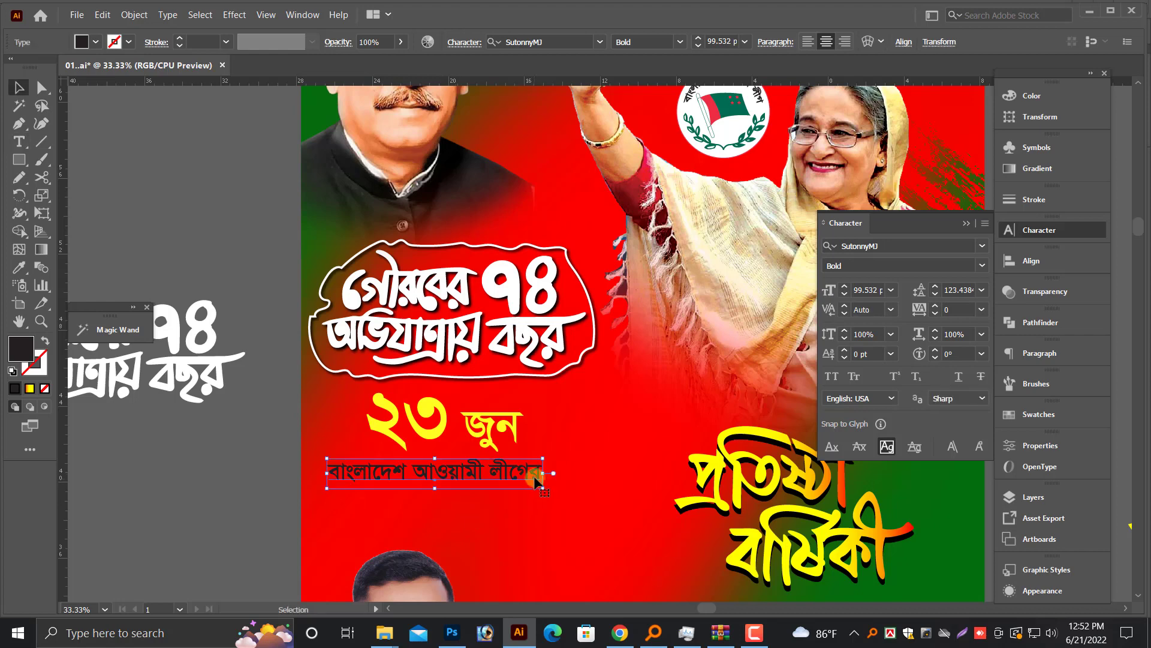
Enlarge the remaining subtitle line, fill it white, and narrow it to fit.
drag(600, 481, 566, 488)
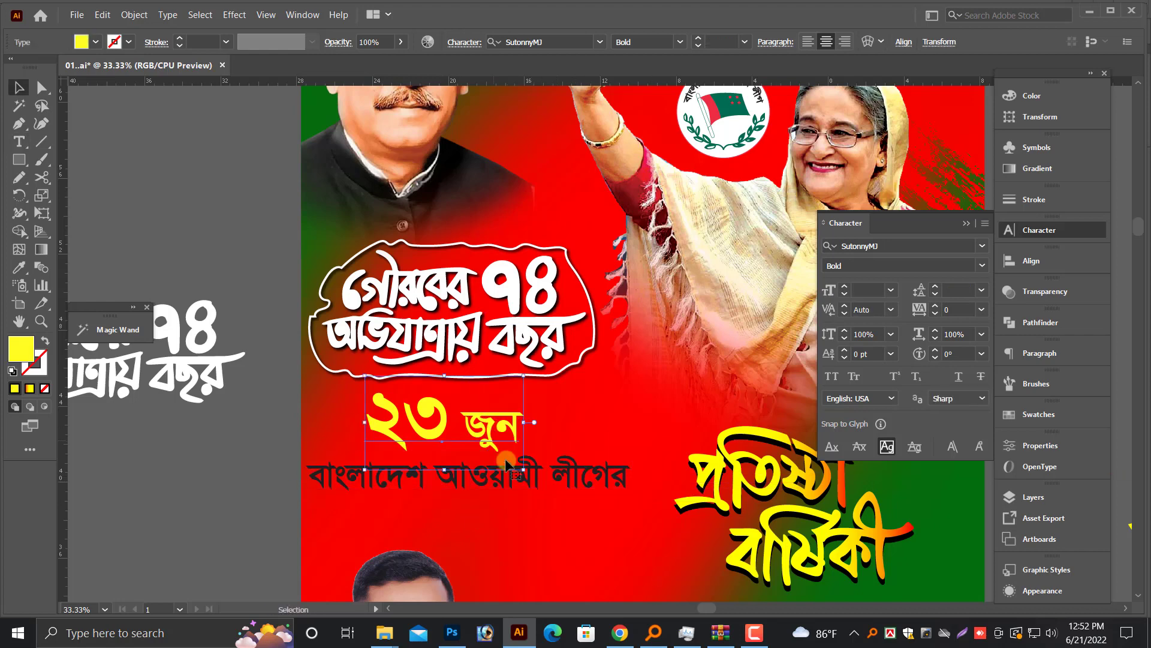
click(566, 489)
click(1032, 95)
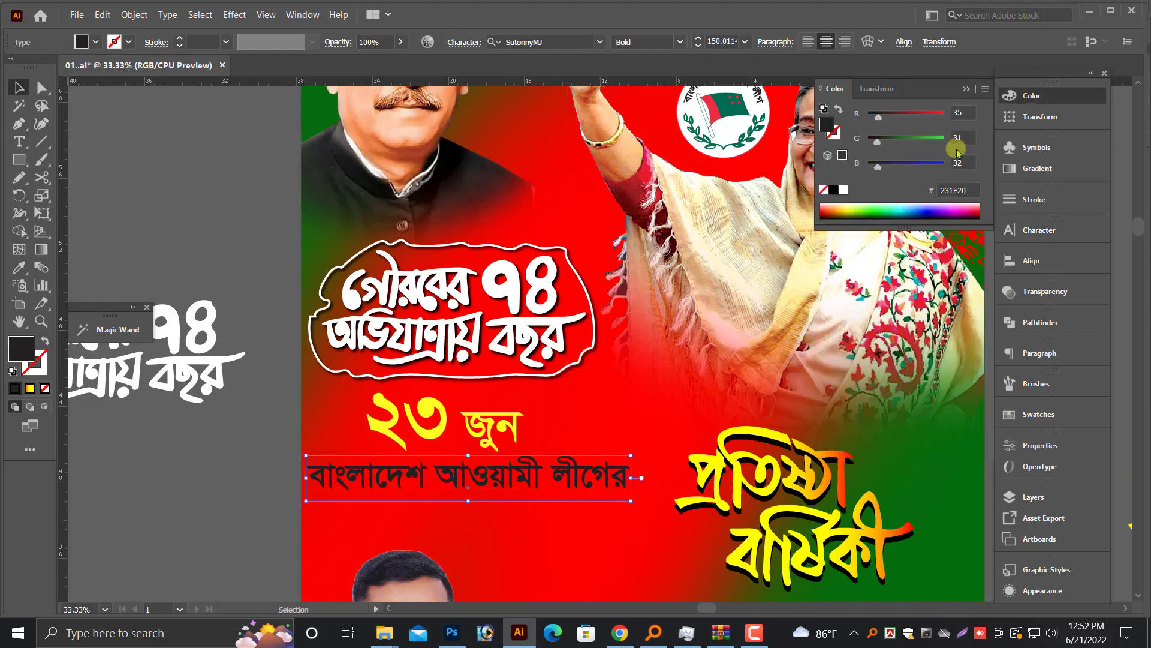
click(843, 190)
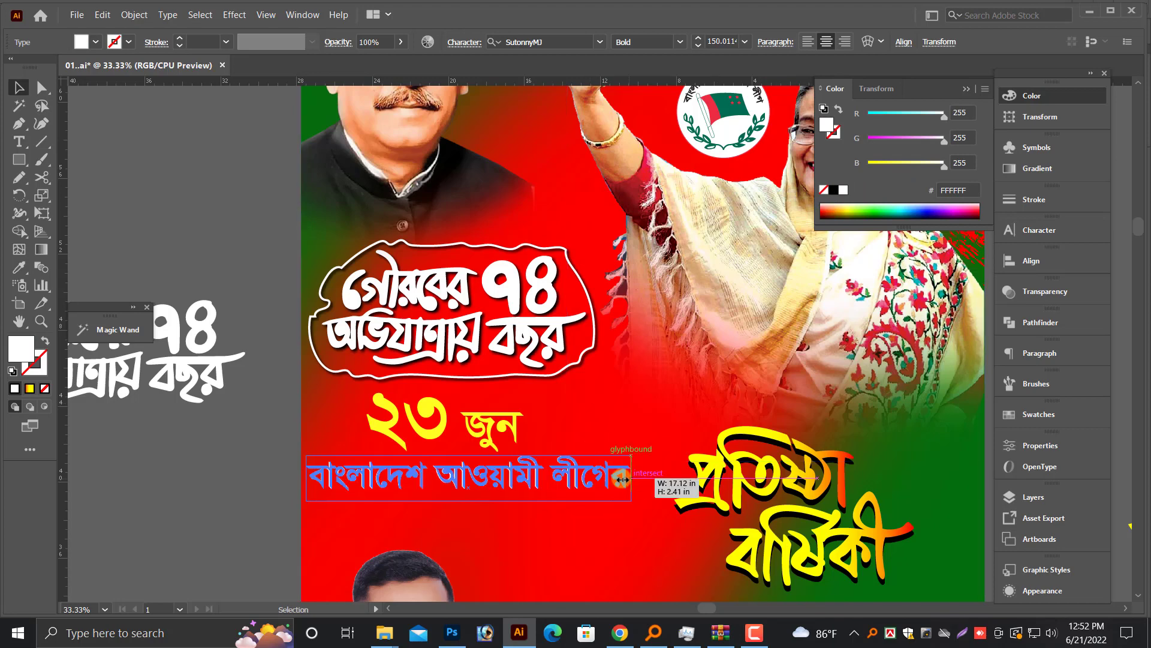
drag(631, 478, 620, 478)
Position the subtitle under the ২৩ জুন date and move the photo up.
click(491, 430)
scroll(527, 471, down, 2)
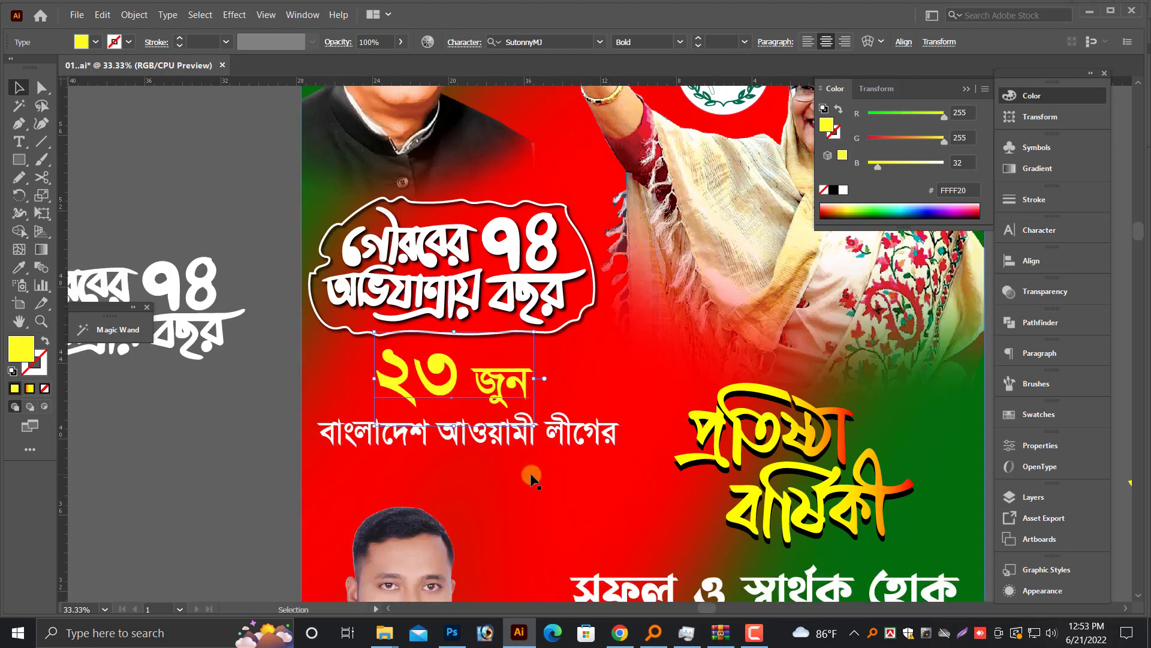
click(567, 417)
scroll(567, 414, down, 1)
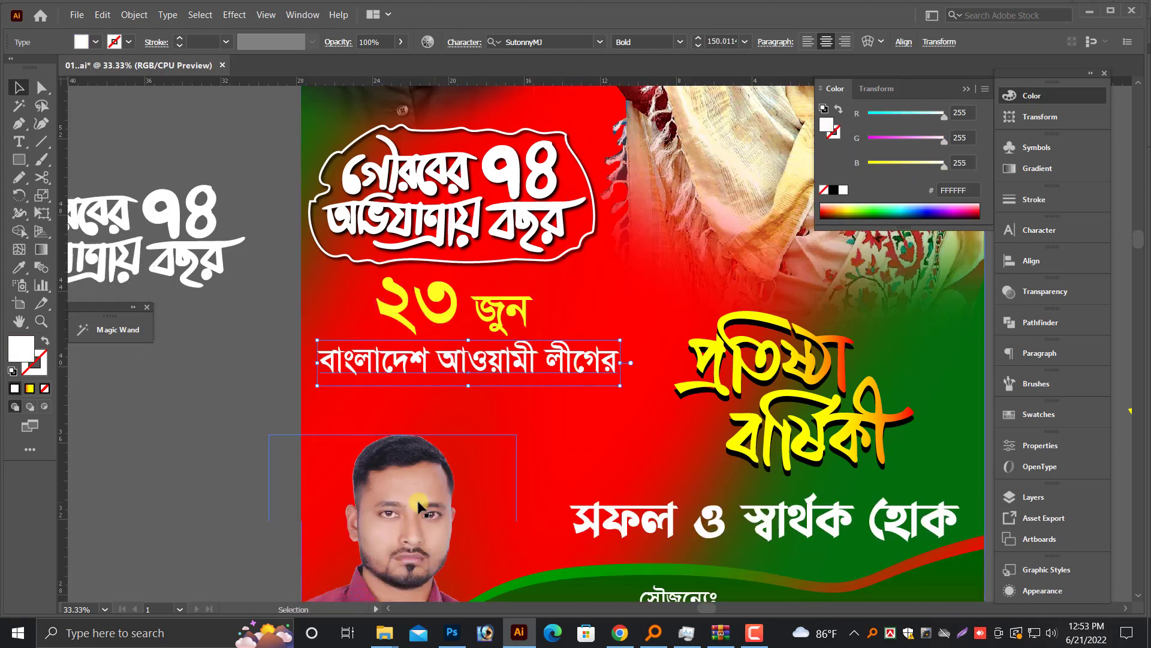
drag(514, 437, 374, 429)
scroll(243, 465, down, 2)
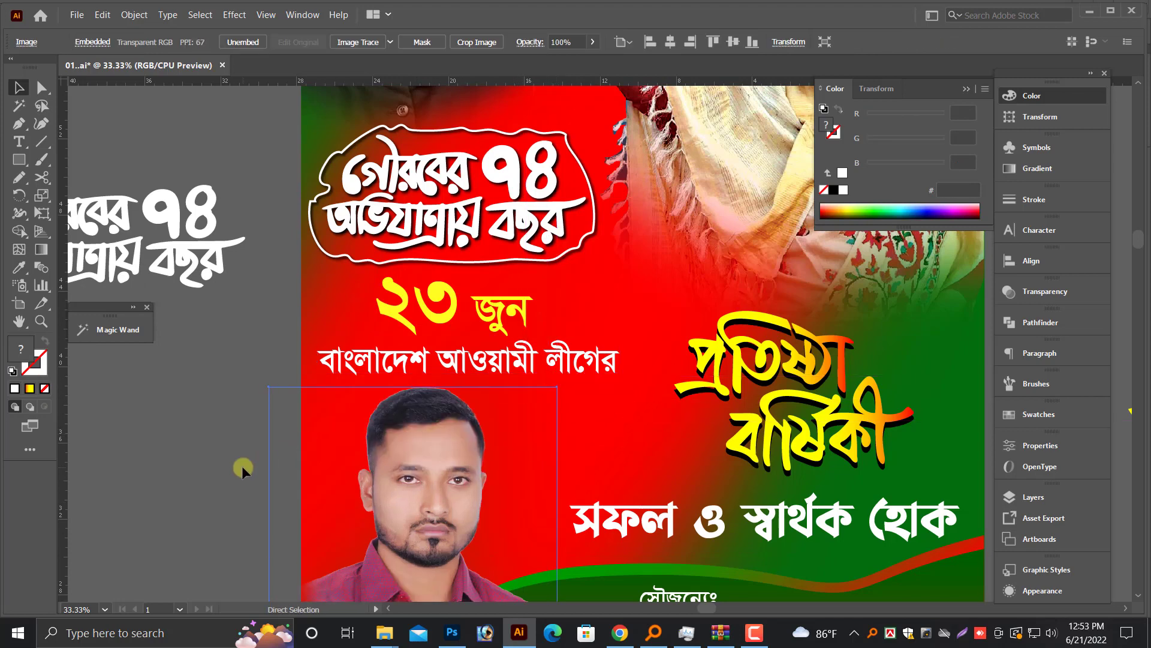
scroll(242, 466, down, 1)
click(246, 469)
click(555, 550)
Shift the yellow name and party text block slightly to the right.
drag(556, 550, 352, 580)
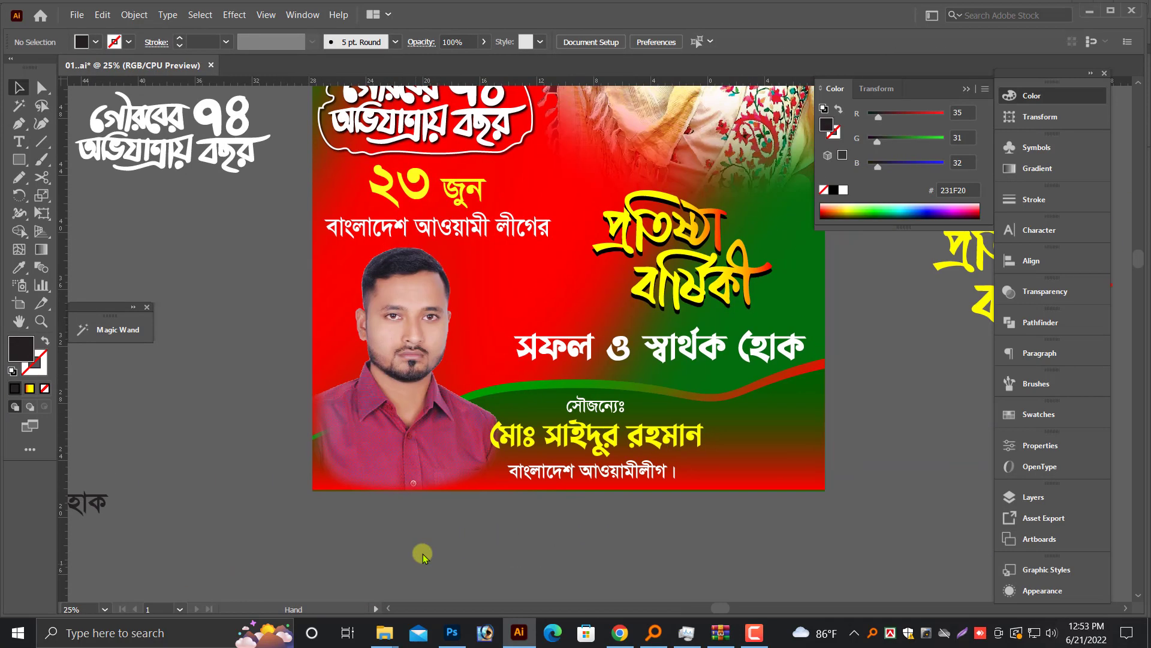
click(431, 466)
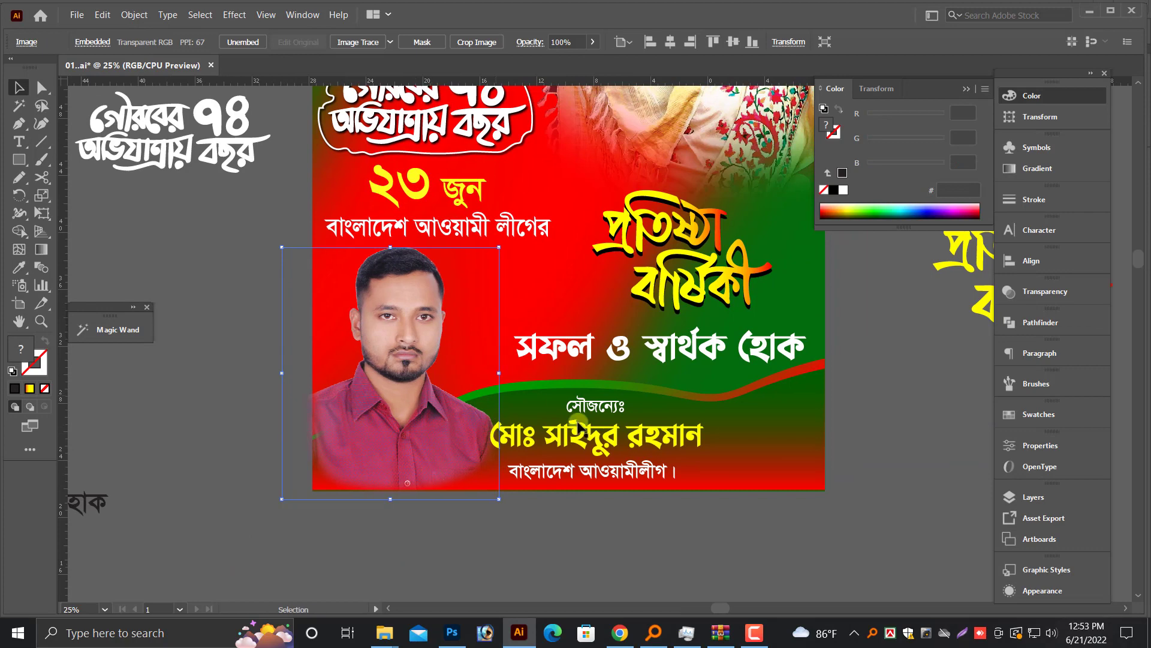
click(580, 427)
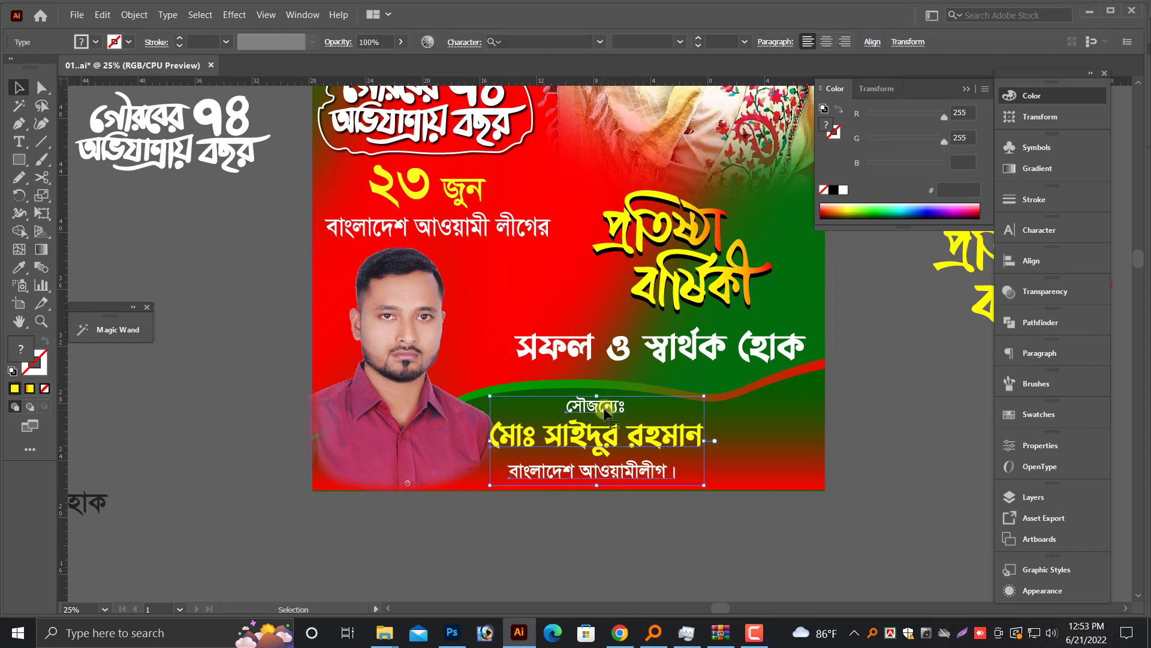
drag(605, 409, 637, 410)
click(813, 389)
scroll(804, 510, up, 3)
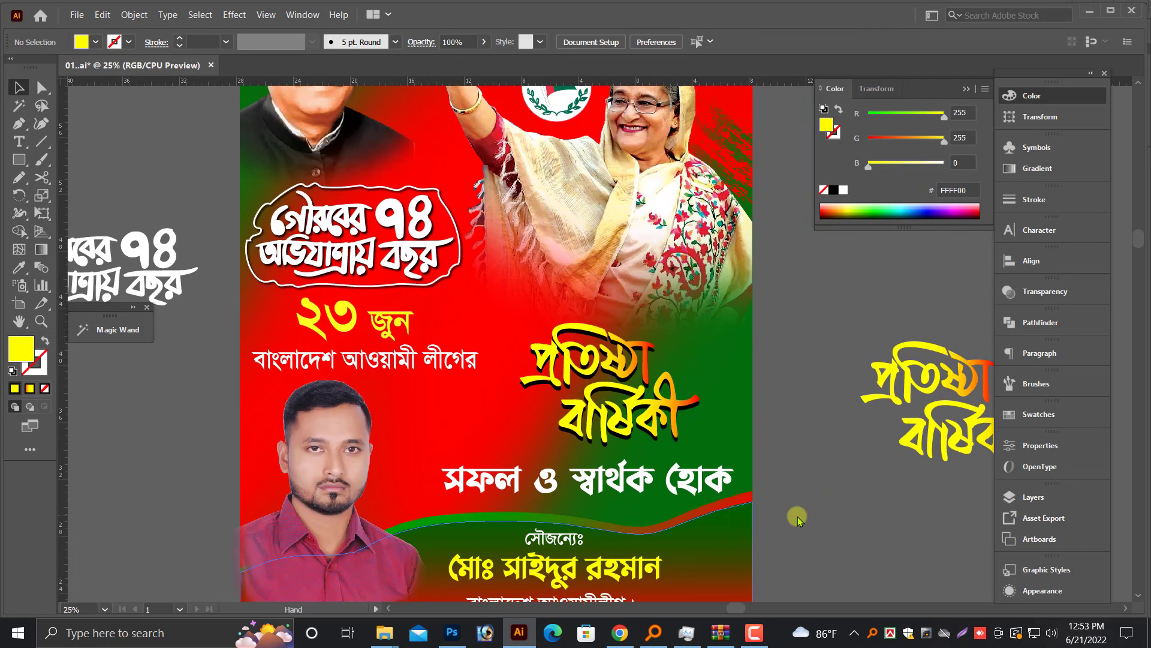
scroll(826, 513, up, 3)
click(450, 421)
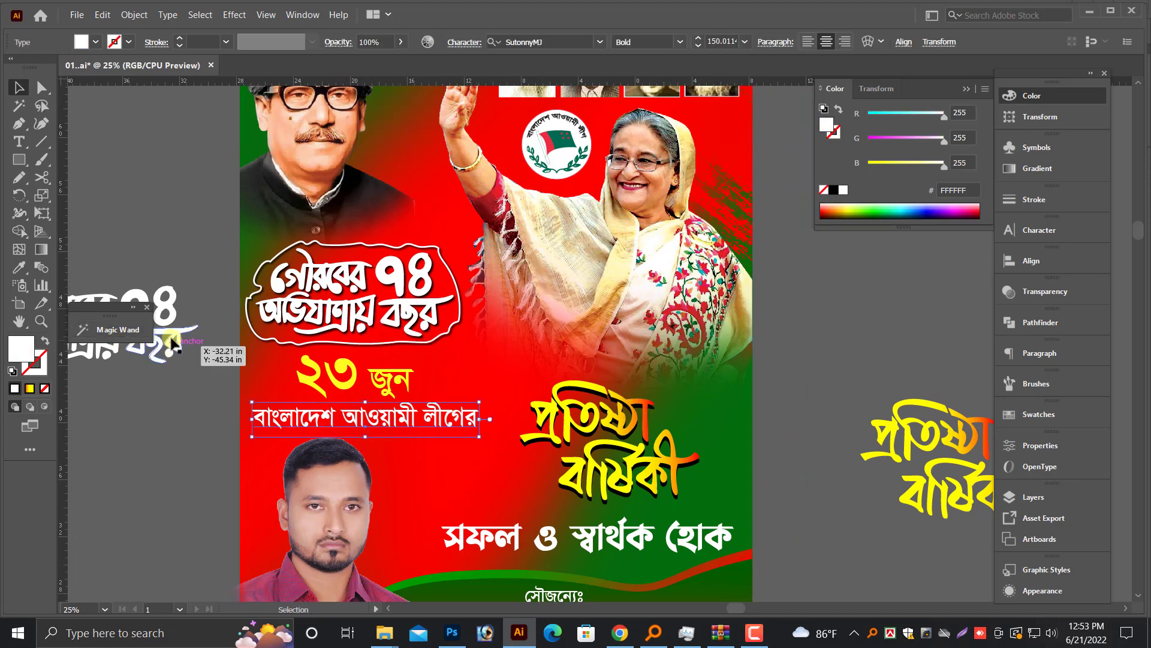
Copy the spare title group to the top-left and ungroup it to isolate ৭৪.
mouse_move(174, 252)
mouse_down()
mouse_move(258, 272)
mouse_move(245, 193)
mouse_up()
right_click(245, 193)
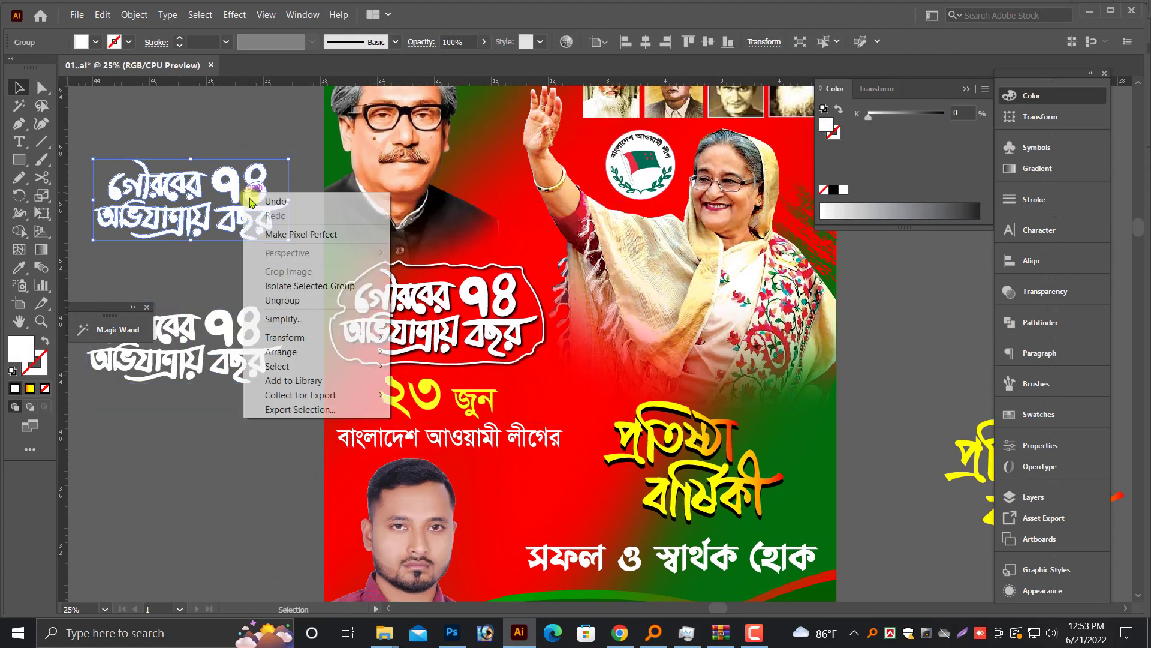
click(279, 296)
click(267, 188)
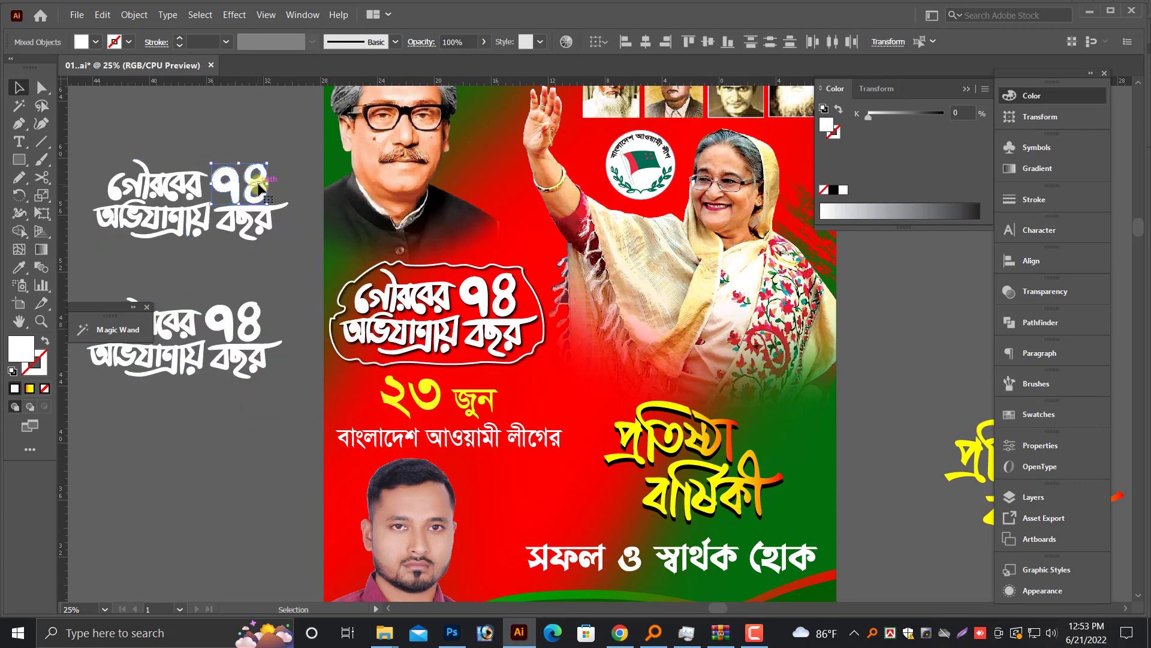
key(v)
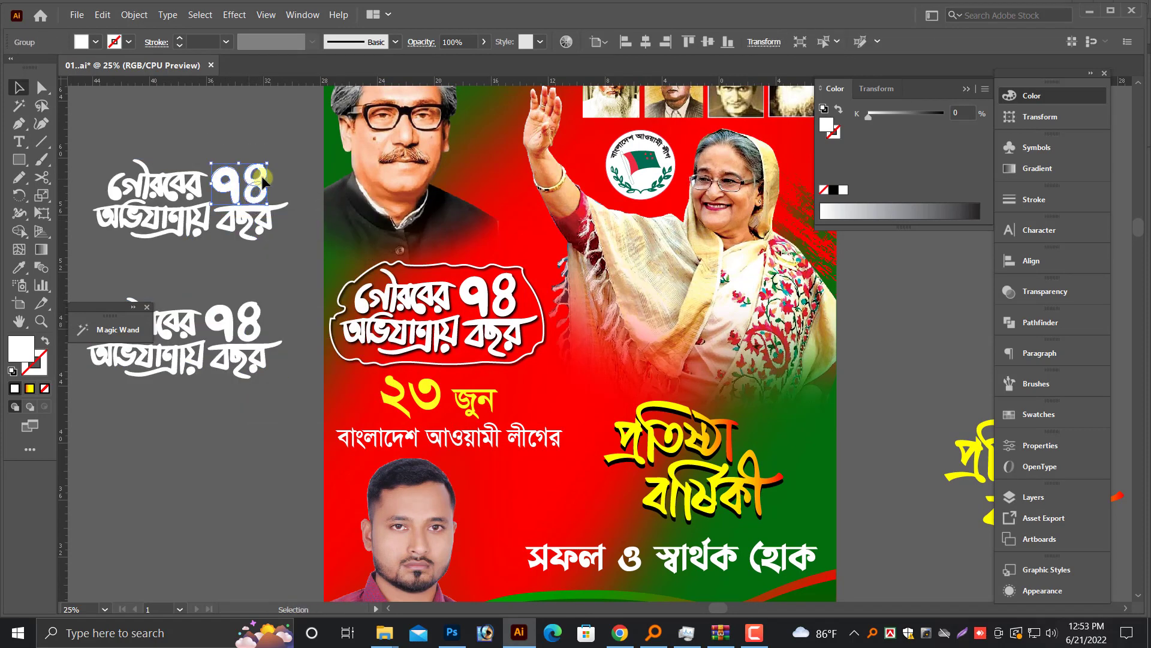
Move the ৭৪ digits off the artboard onto the right pasteboard.
drag(262, 178, 618, 398)
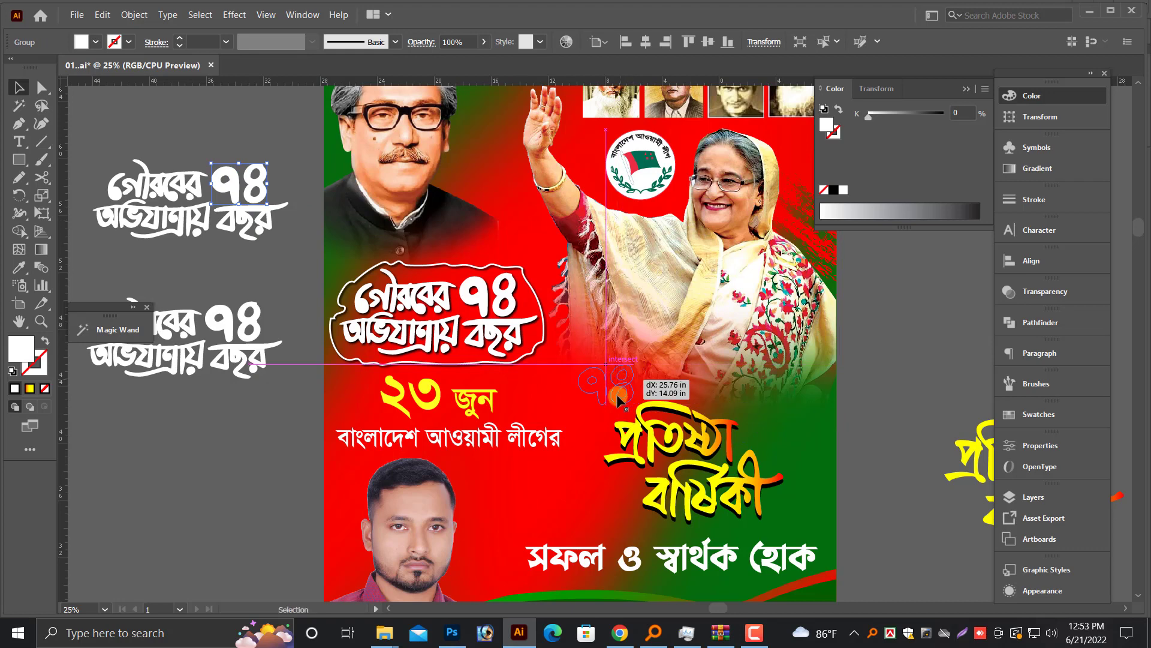
drag(618, 398, 895, 338)
drag(898, 379, 744, 402)
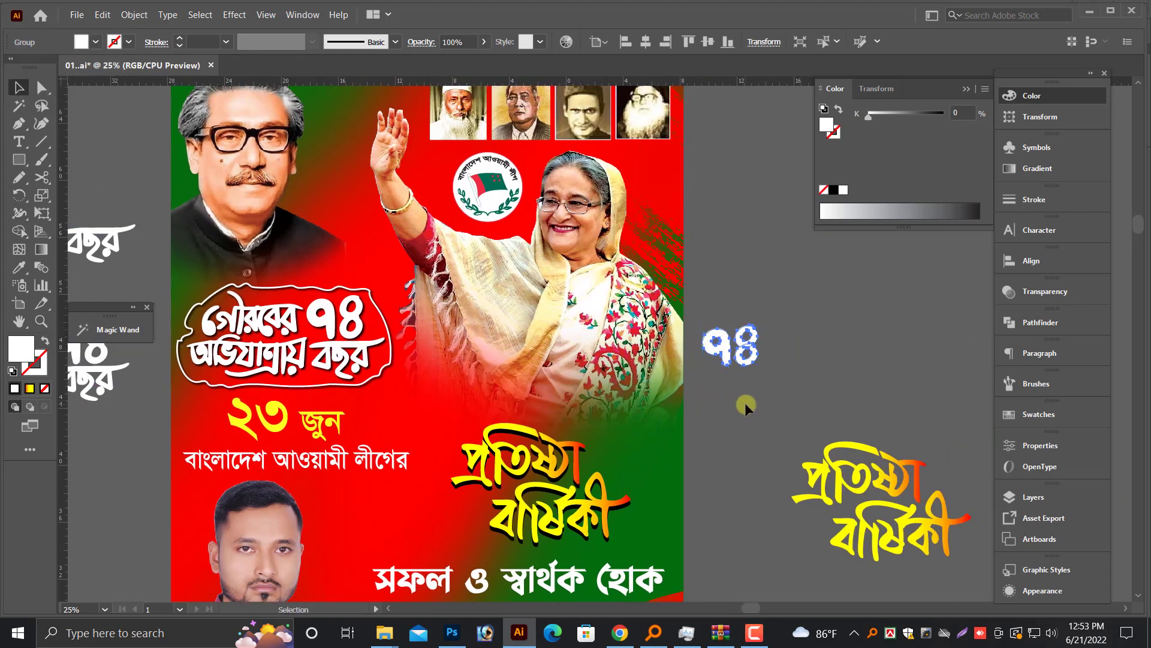
click(745, 406)
Draw a white hexagon with the Polygon tool around the ৭৪ digits.
scroll(840, 375, up, 5)
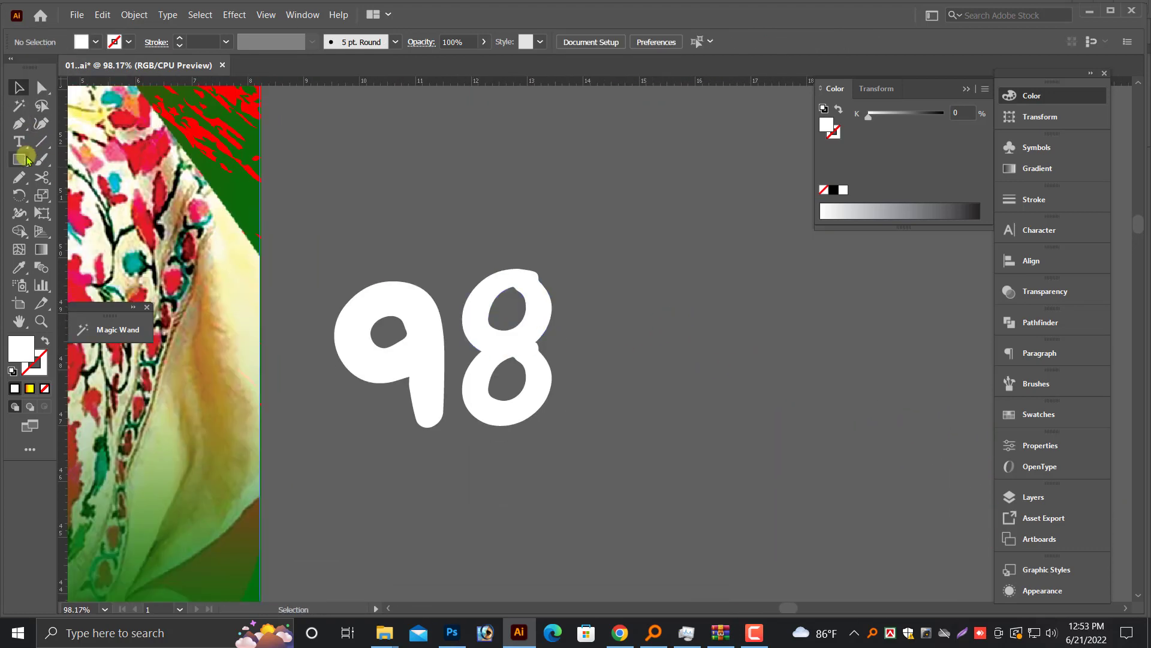
right_click(26, 159)
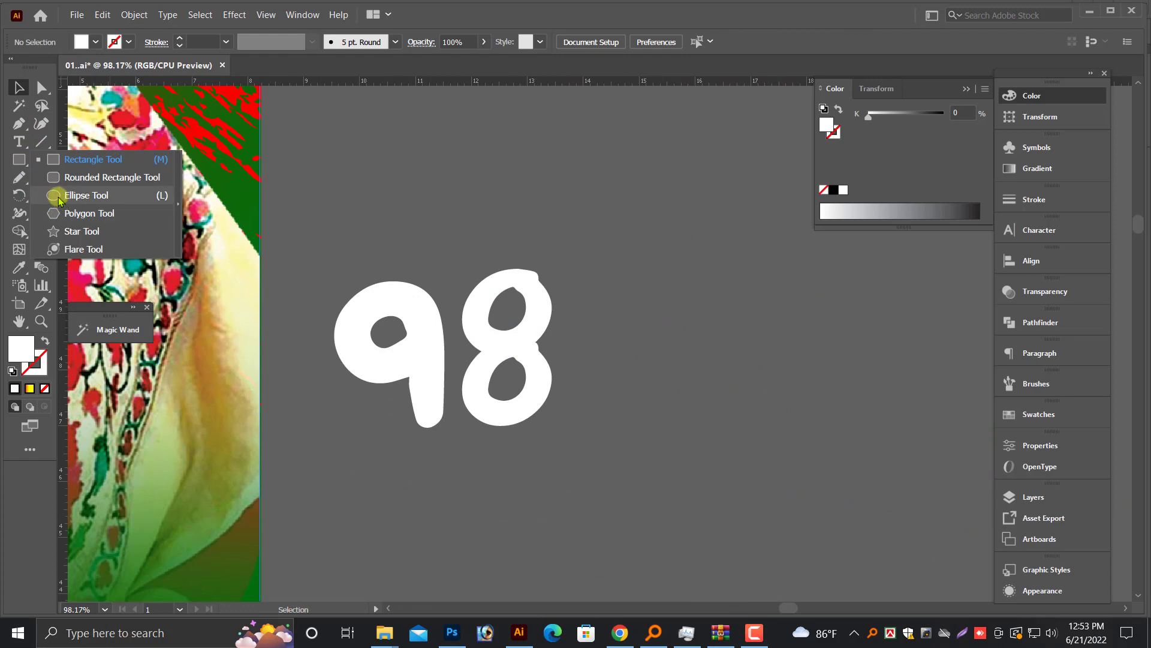
click(58, 197)
right_click(19, 159)
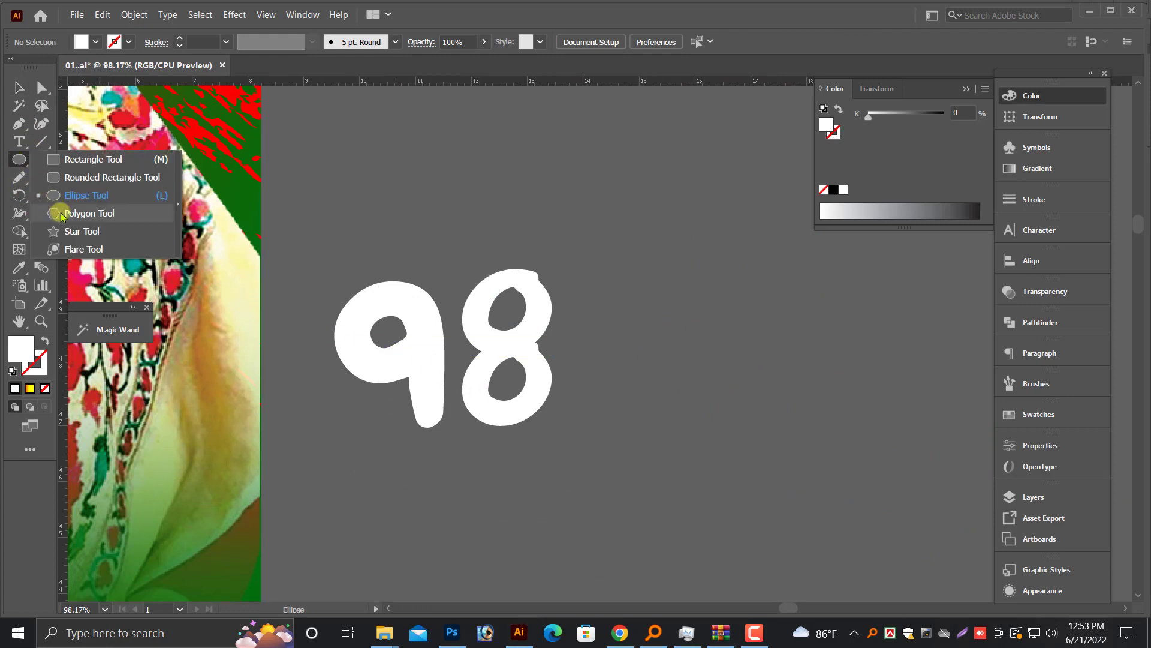
click(57, 209)
drag(481, 379, 653, 435)
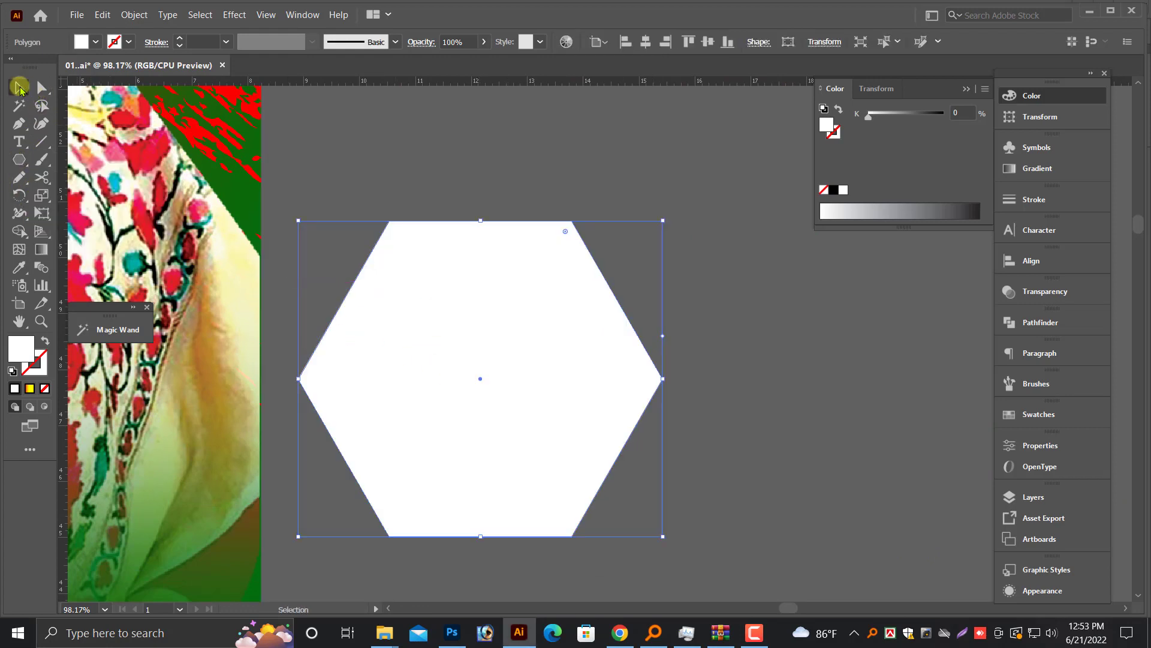
drag(553, 411, 530, 386)
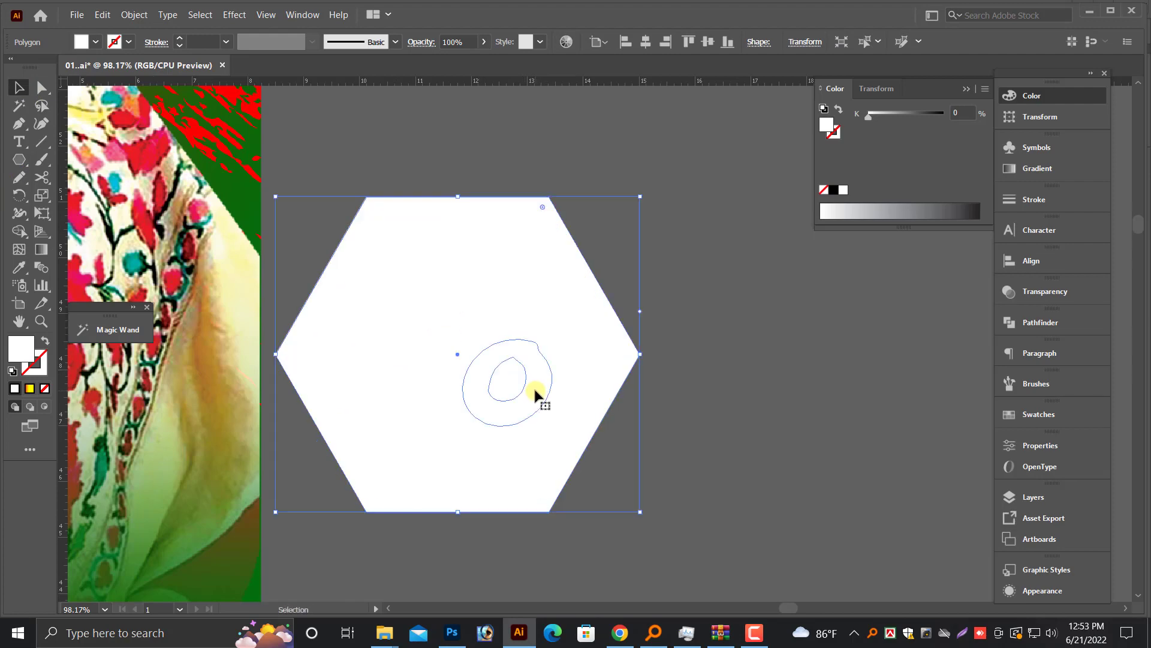
Bring the ৭৪ digits in front of the hexagon and make them black.
click(535, 391)
key(ctrl+shift+bracketright)
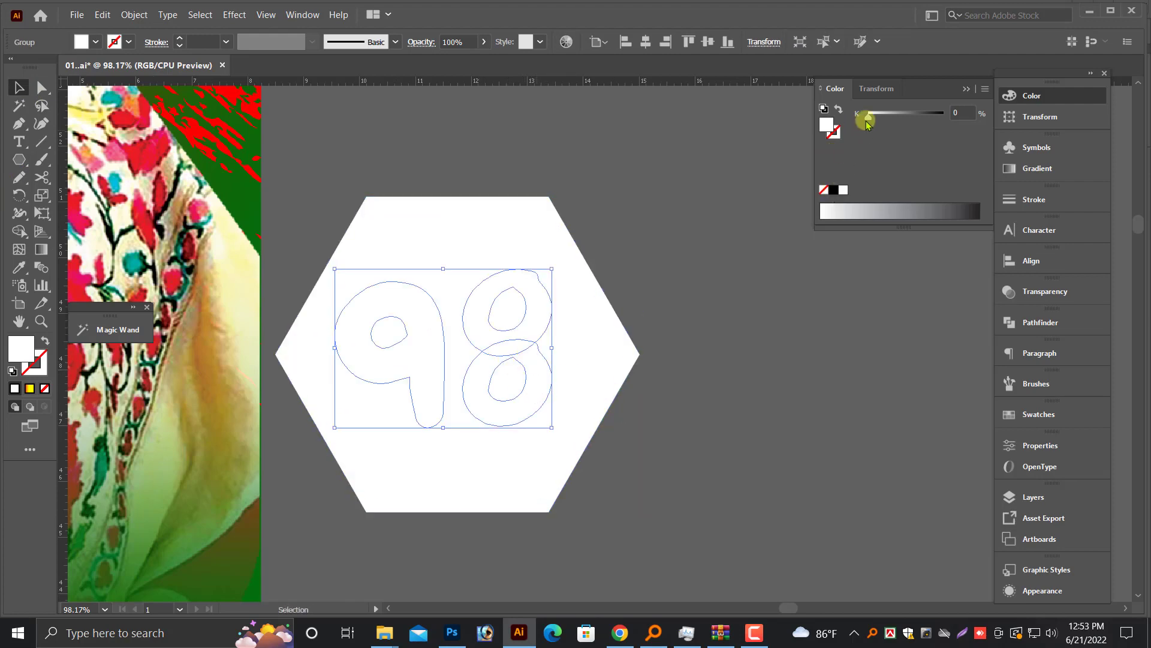
click(833, 189)
scroll(712, 298, down, 3)
Change the ৭৪ digits' fill to red.
scroll(728, 401, down, 2)
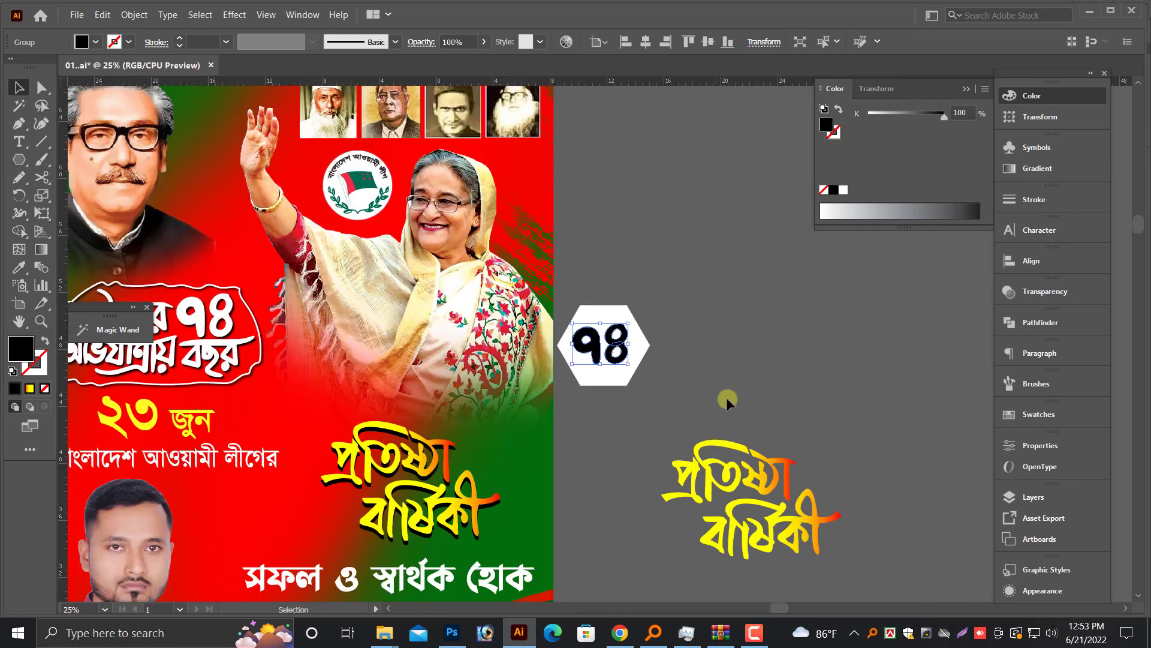
click(705, 358)
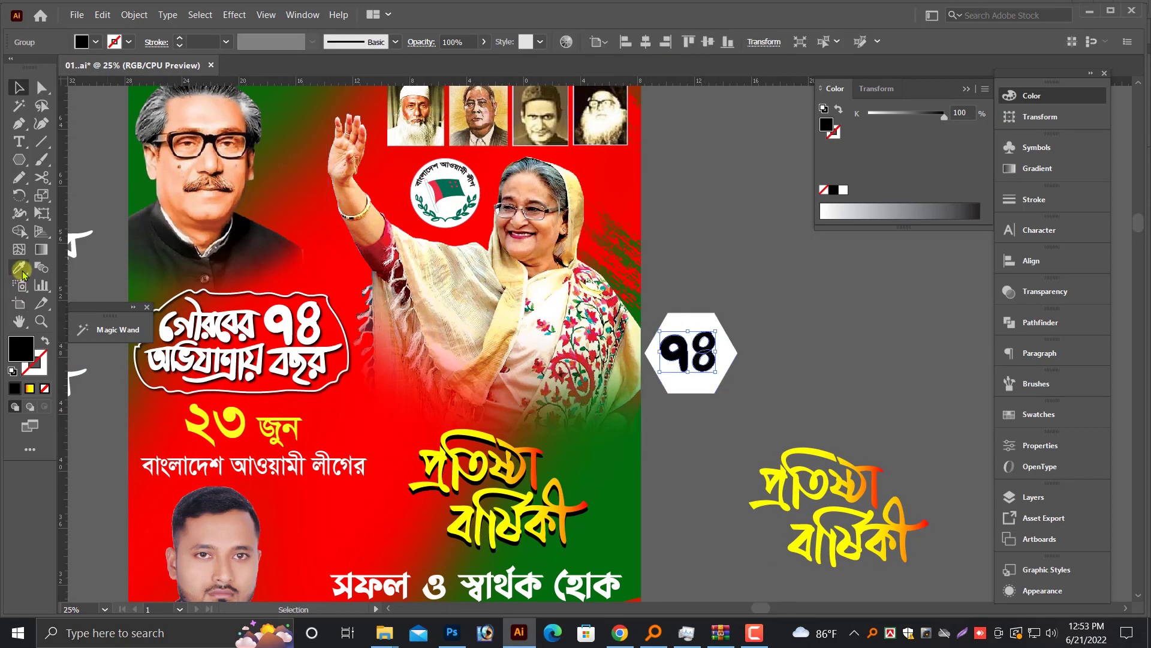
click(354, 442)
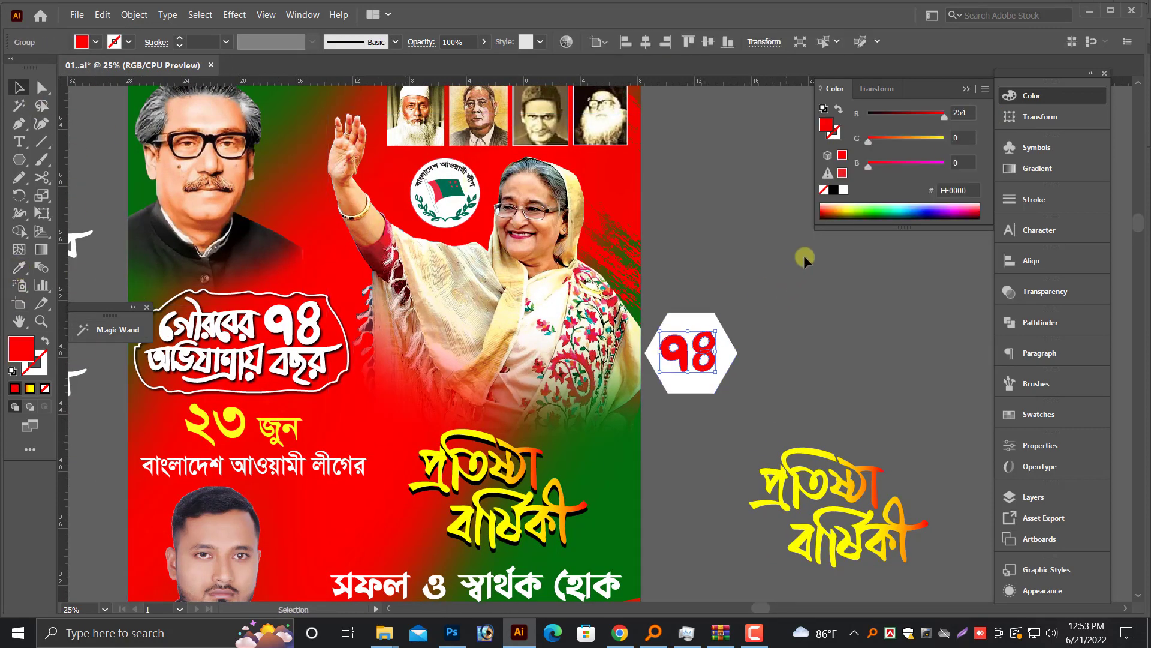
click(675, 442)
Duplicate a Bengali text line onto the pasteboard and retype it as তম.
alt+drag(308, 472, 779, 271)
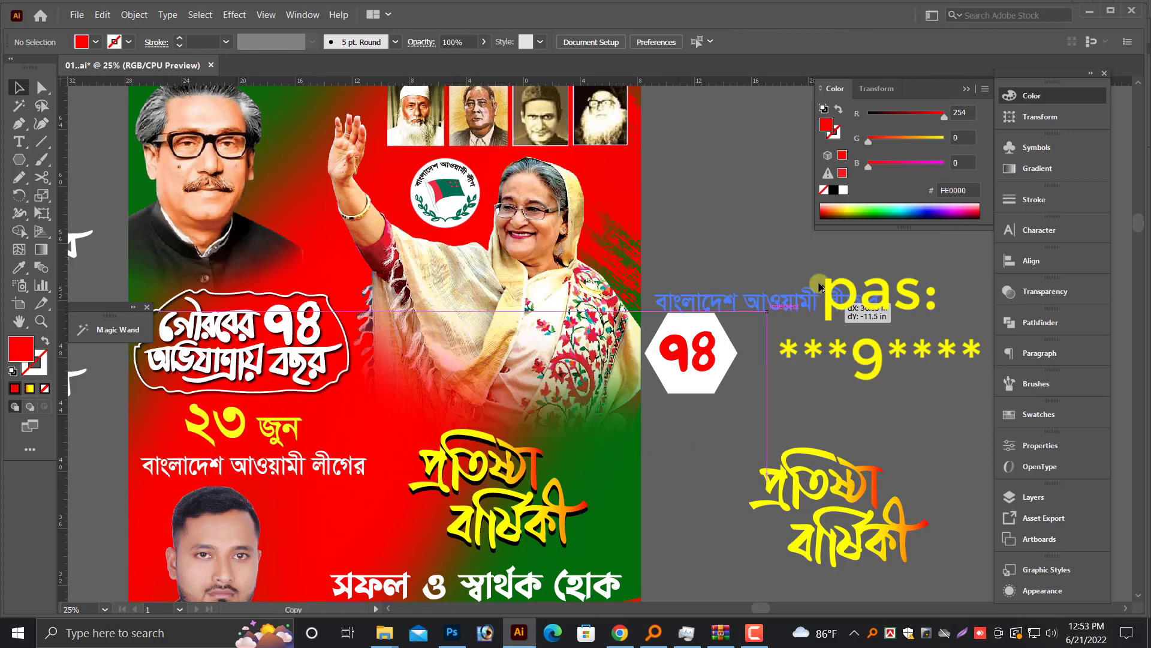
triple_click(778, 272)
text(শস)
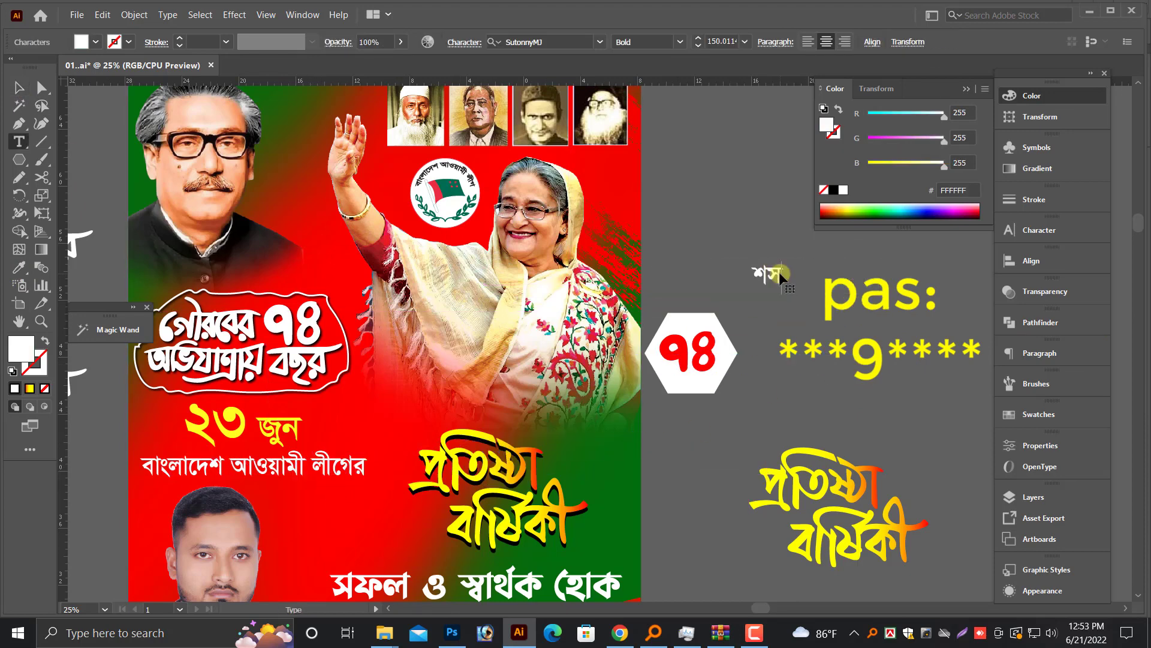
key(Escape)
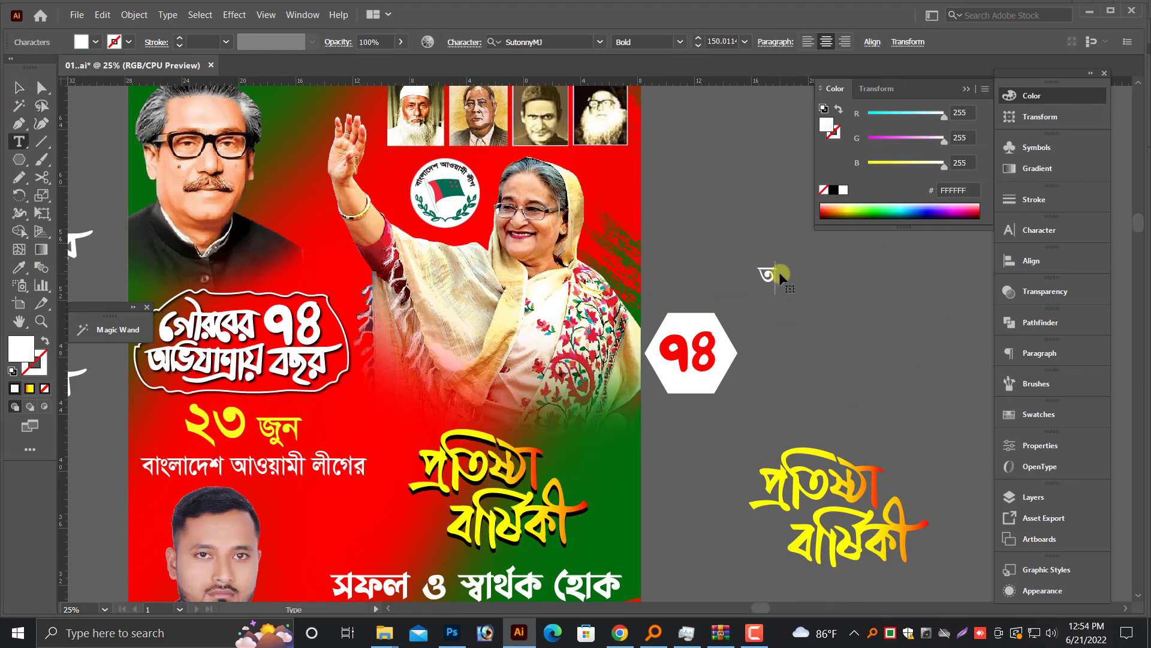
click(646, 249)
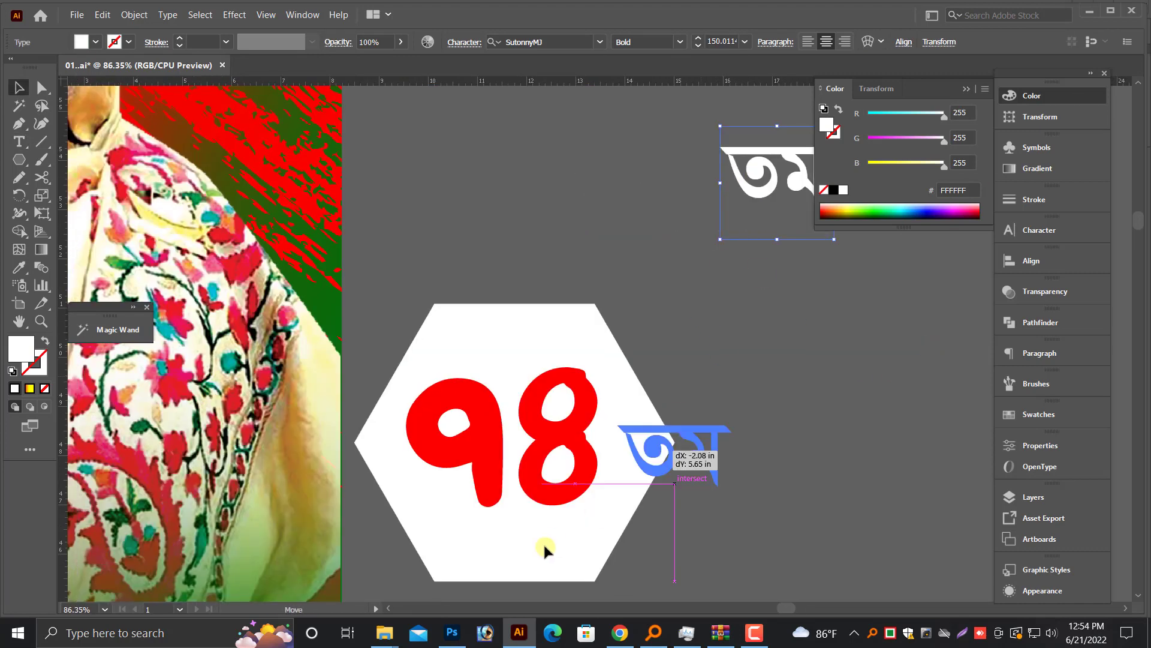
Place তম in dark green beneath the red ৭৪ inside the hexagon.
drag(764, 96, 514, 546)
click(833, 190)
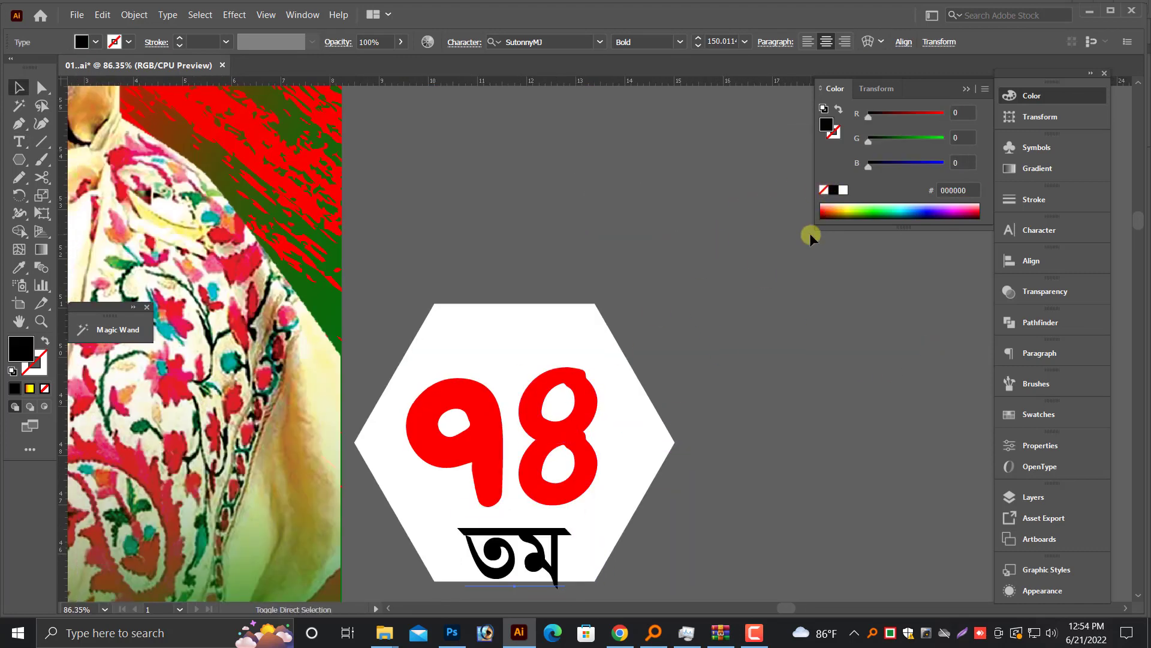
drag(564, 429, 563, 397)
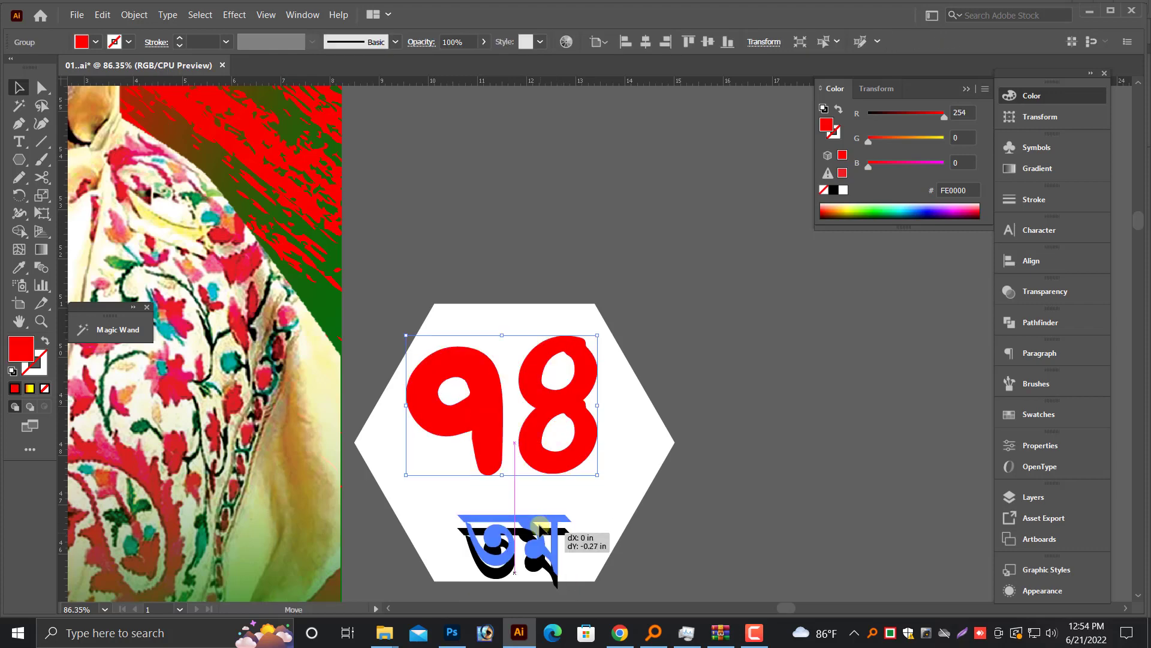
drag(498, 555, 498, 532)
drag(886, 146, 898, 146)
scroll(728, 438, down, 2)
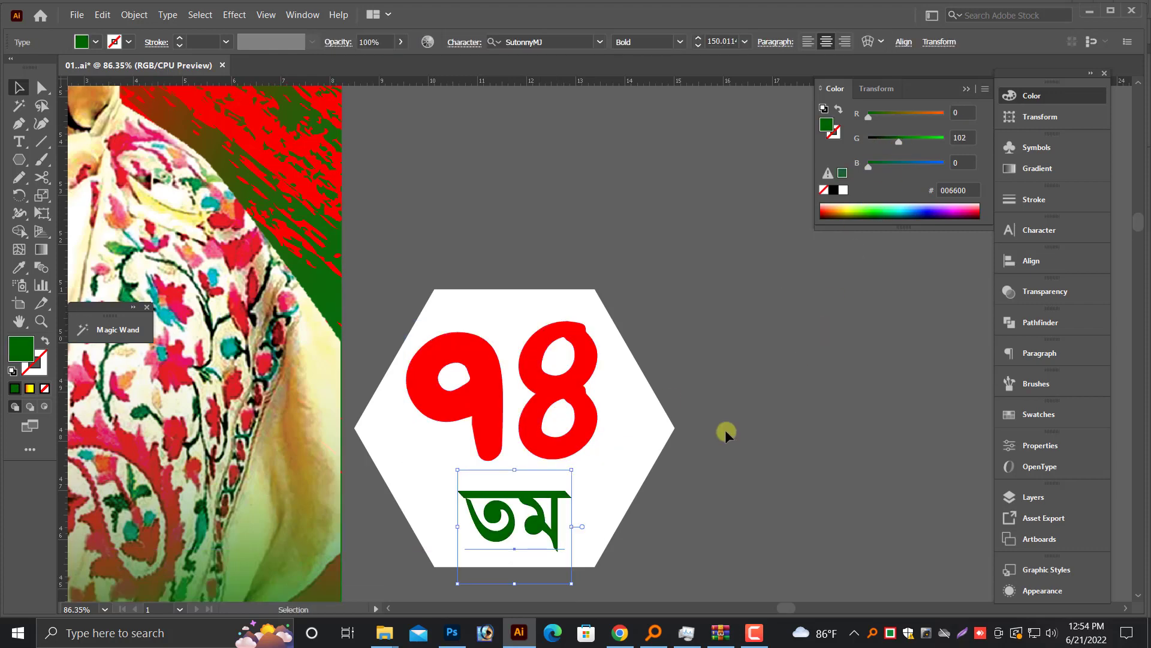
scroll(727, 437, down, 1)
drag(564, 483, 575, 483)
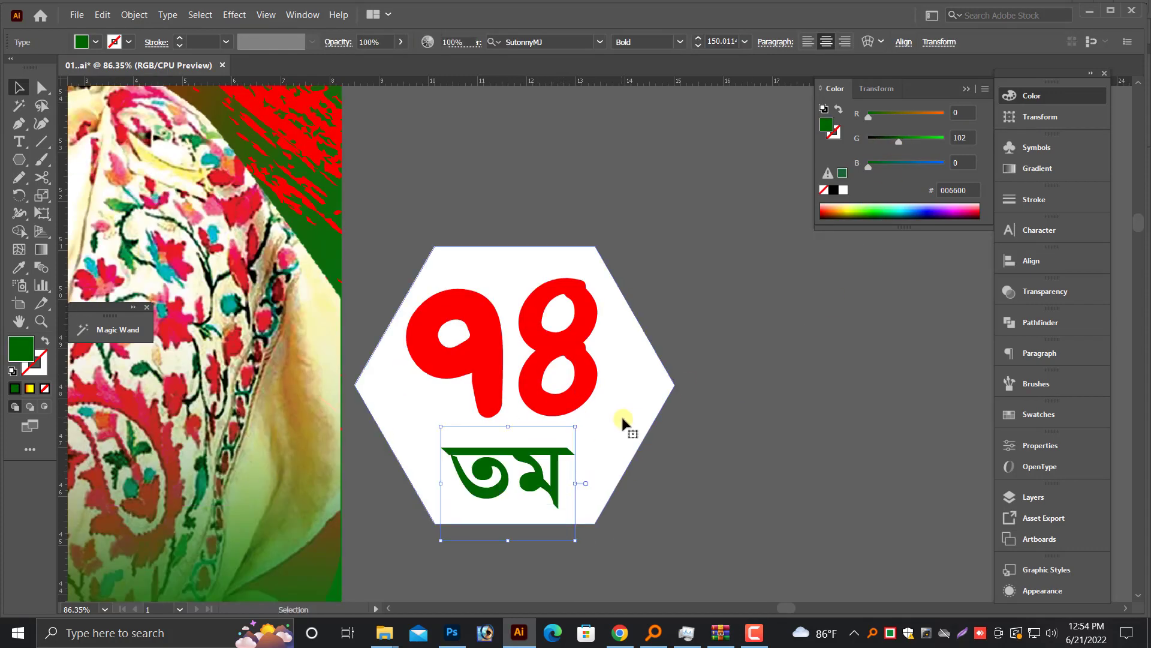
Shrink the hexagon slightly, then copy it and paste a copy in front.
click(513, 277)
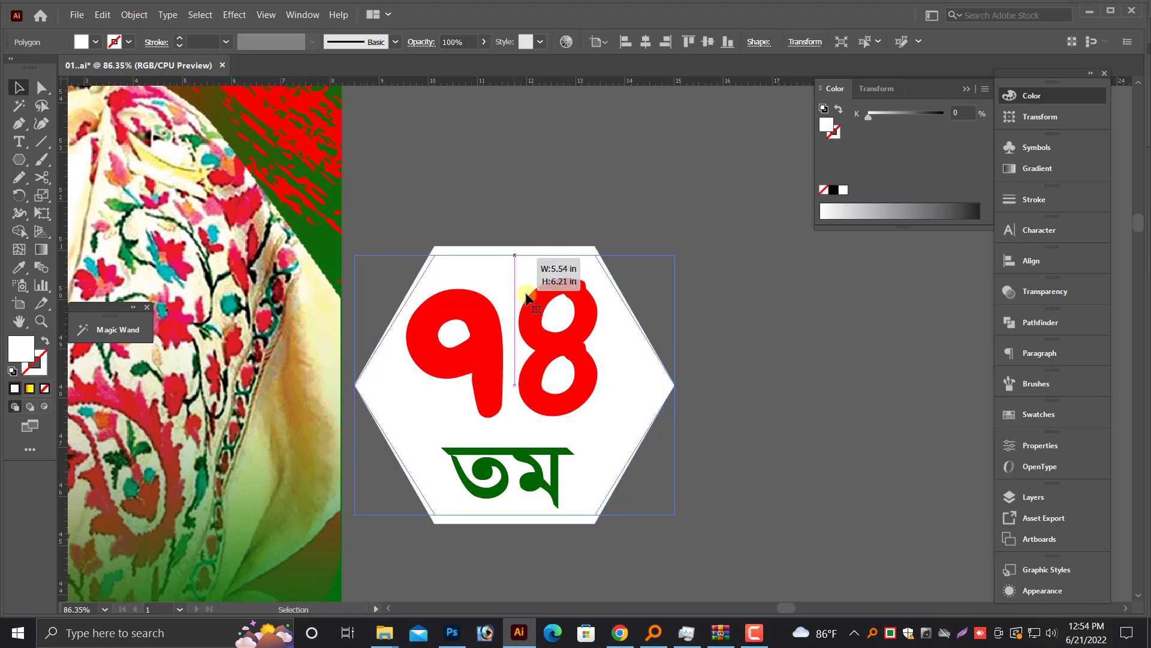
drag(515, 251, 515, 255)
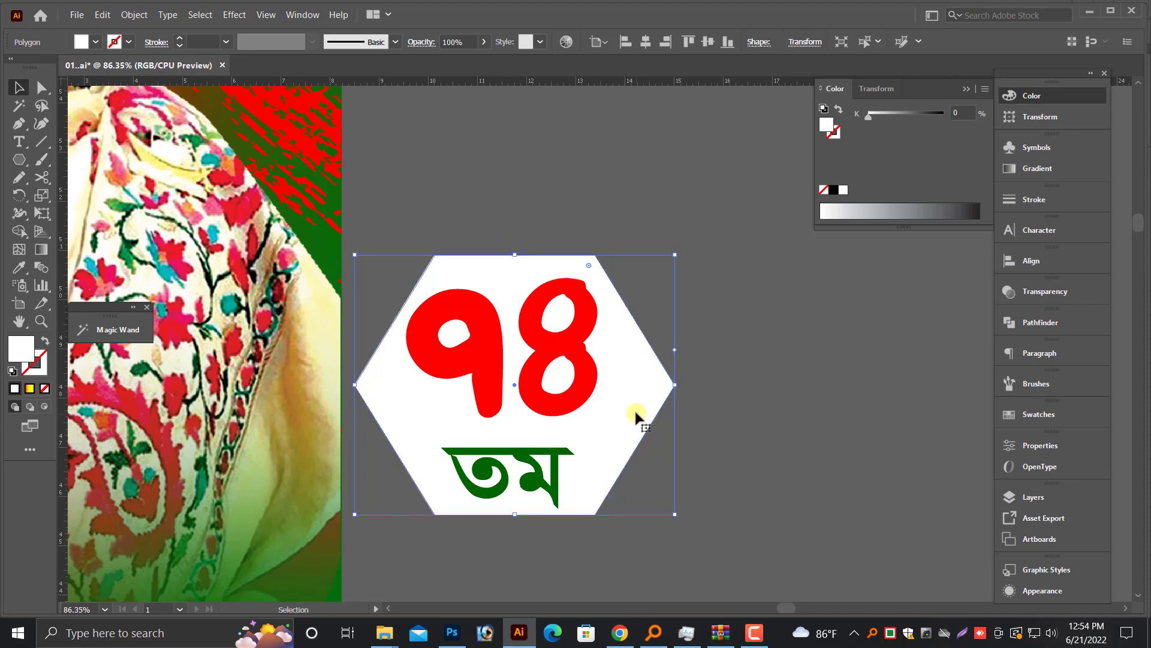
click(103, 15)
click(120, 79)
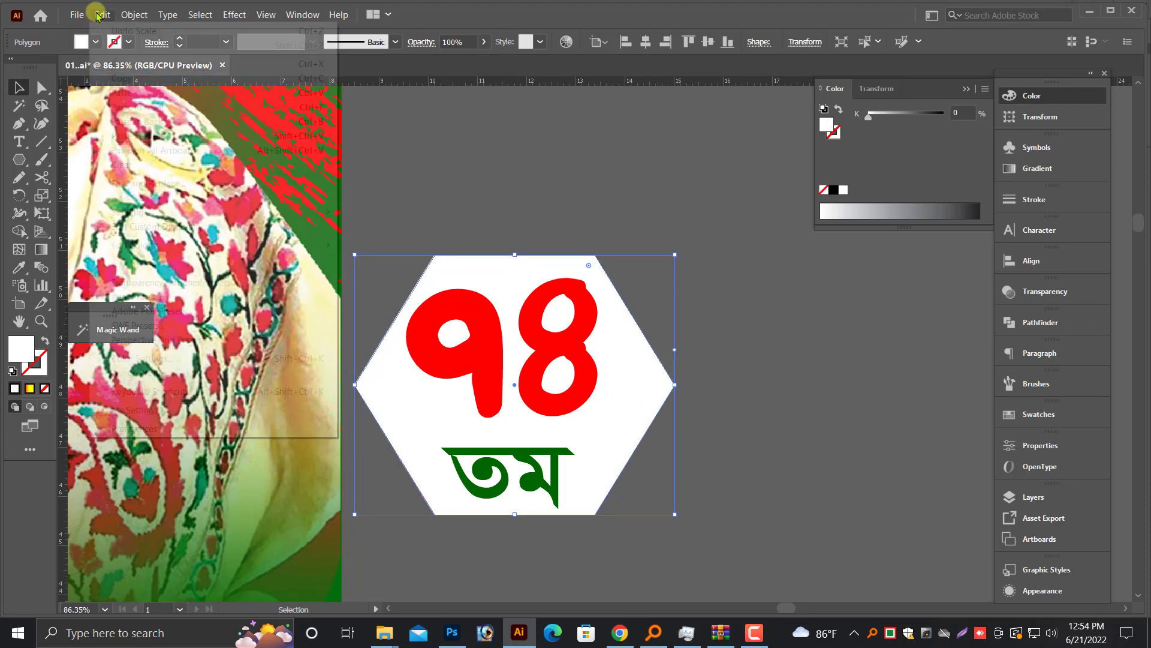
click(98, 15)
click(144, 107)
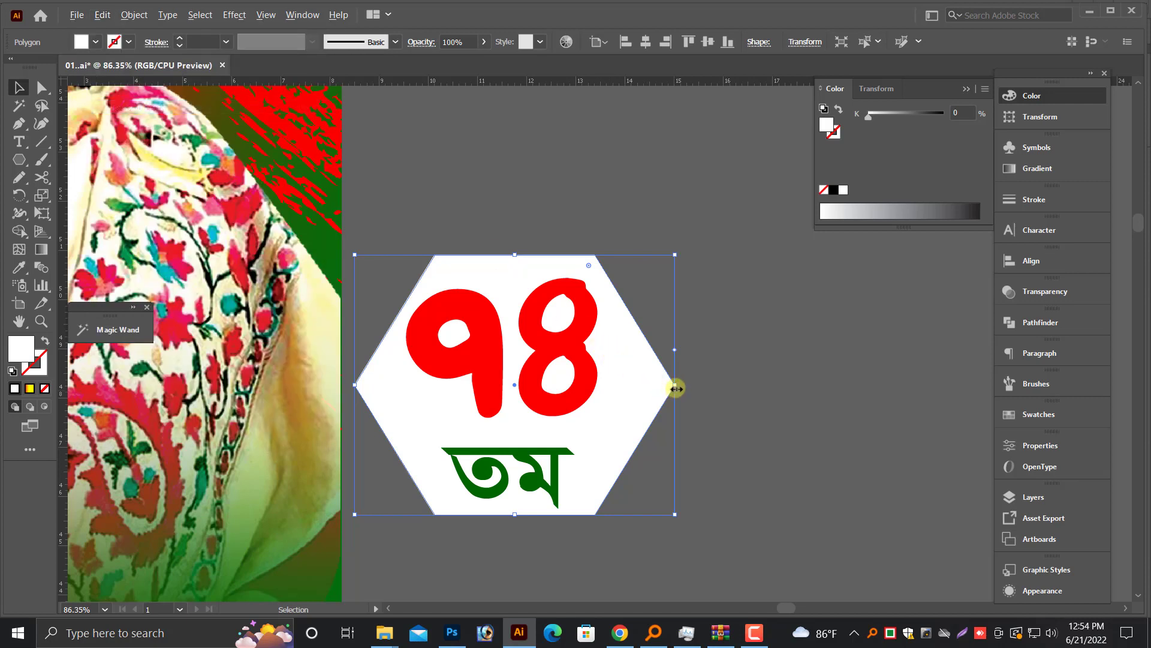
Scale the front hexagon copy slightly narrower and shorter.
drag(676, 389, 662, 387)
drag(511, 253, 511, 260)
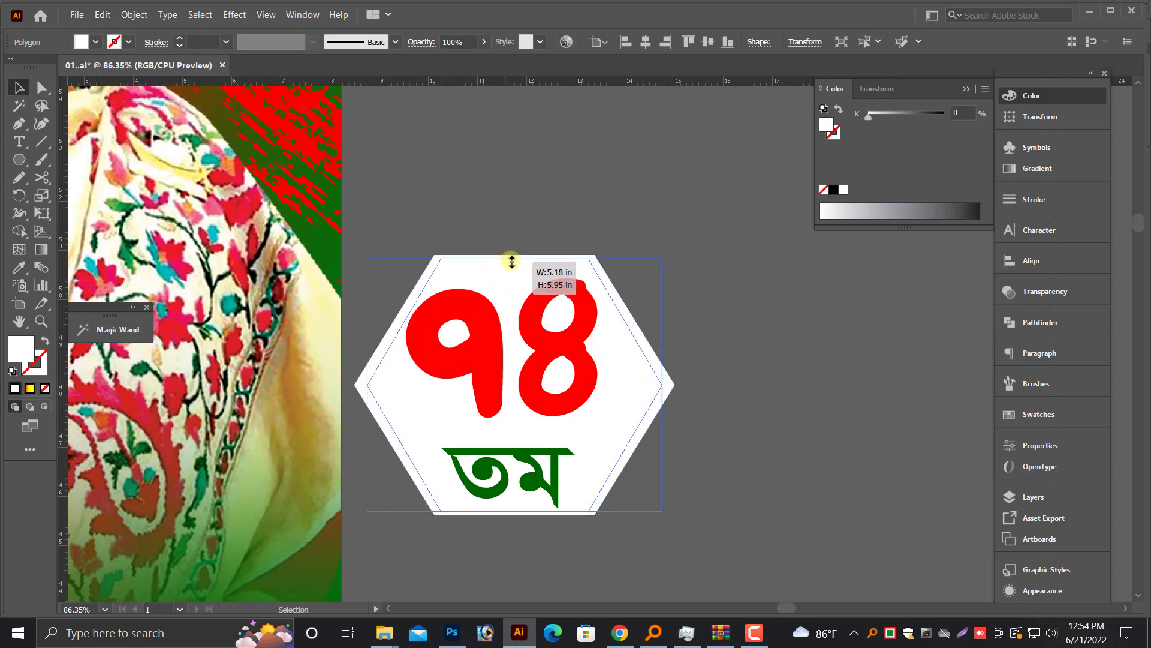
key(a)
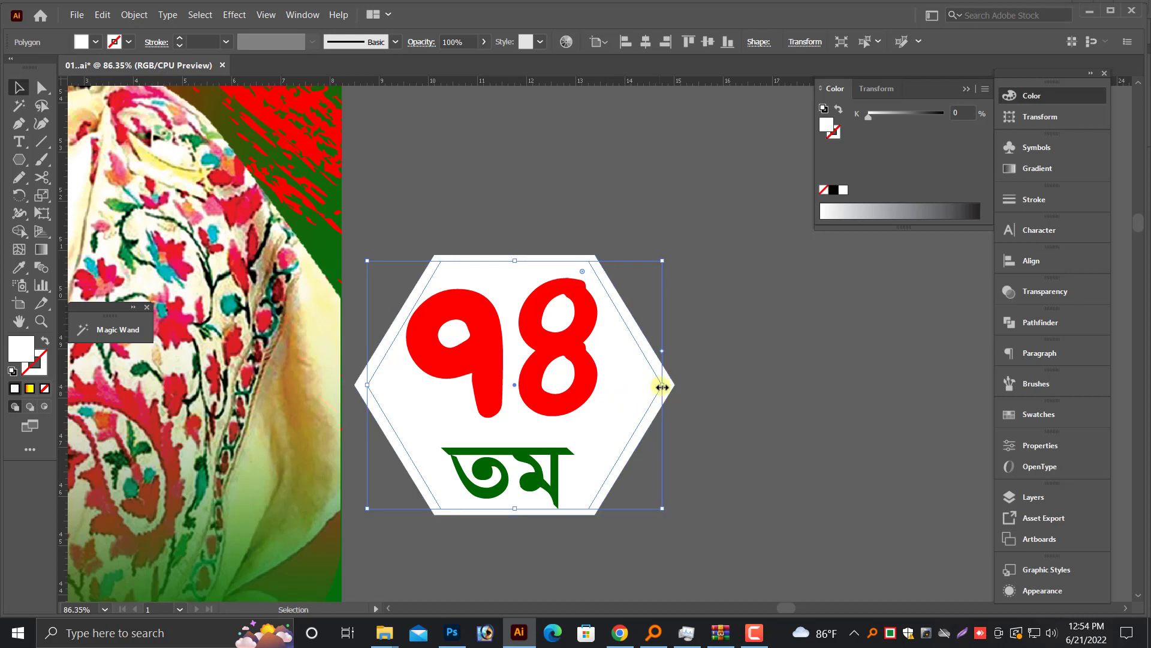
drag(662, 387, 660, 389)
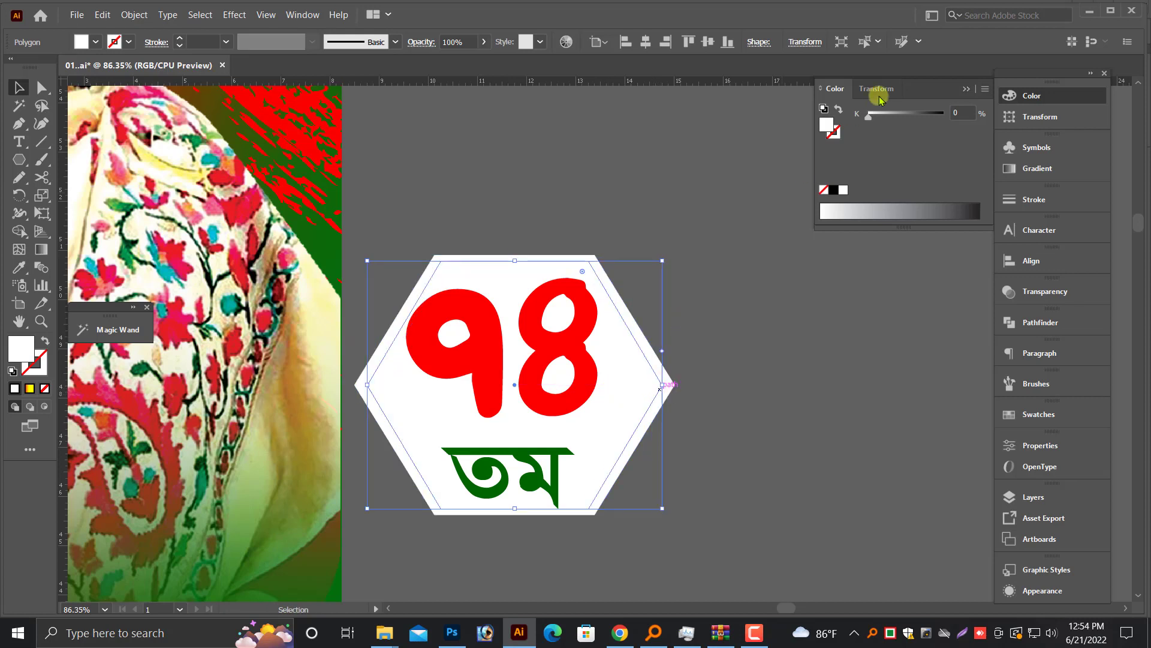
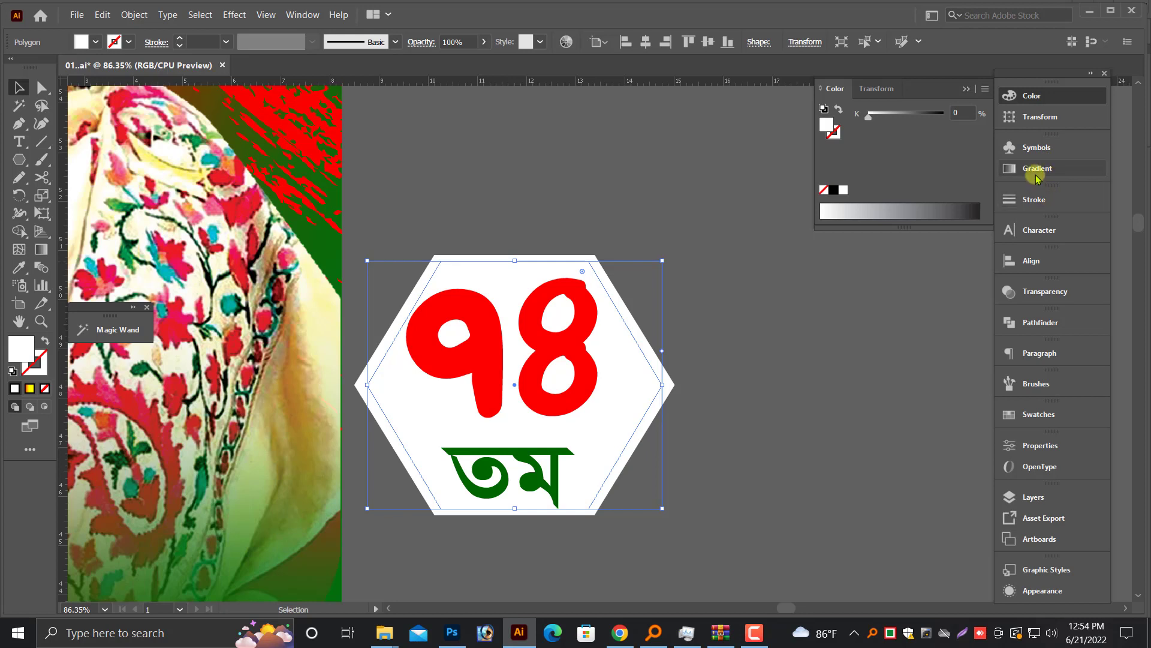
Switch the Color panel to RGB and colour the badge hexagon green 006C00.
click(1030, 96)
click(1043, 99)
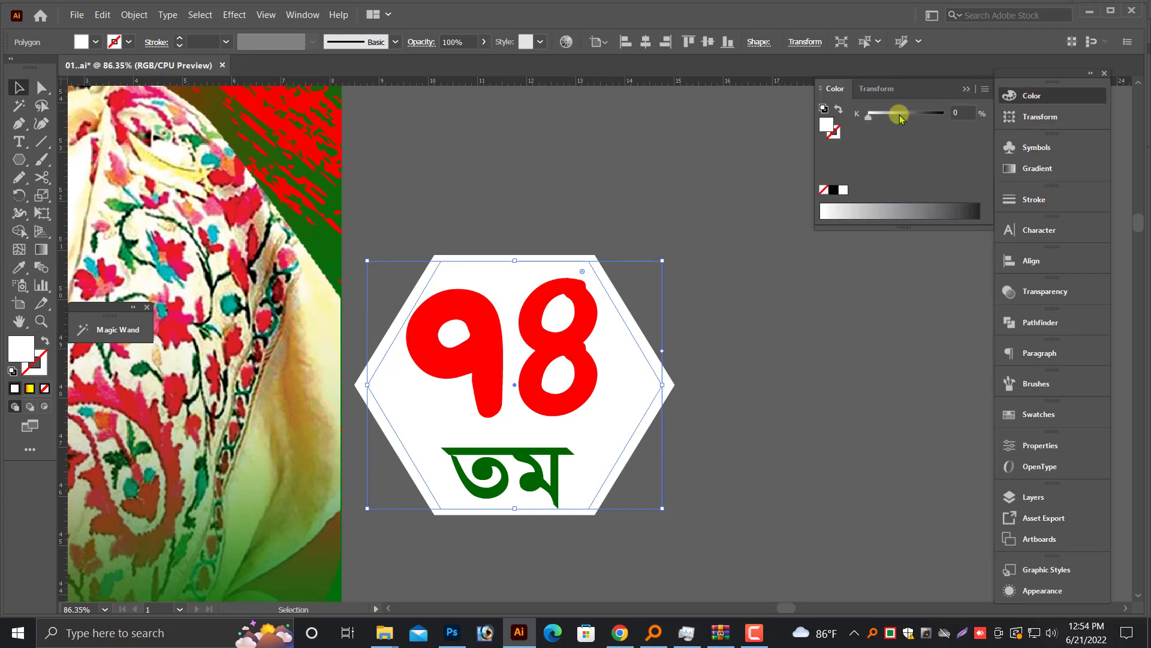
click(986, 91)
click(1019, 140)
drag(944, 139, 891, 143)
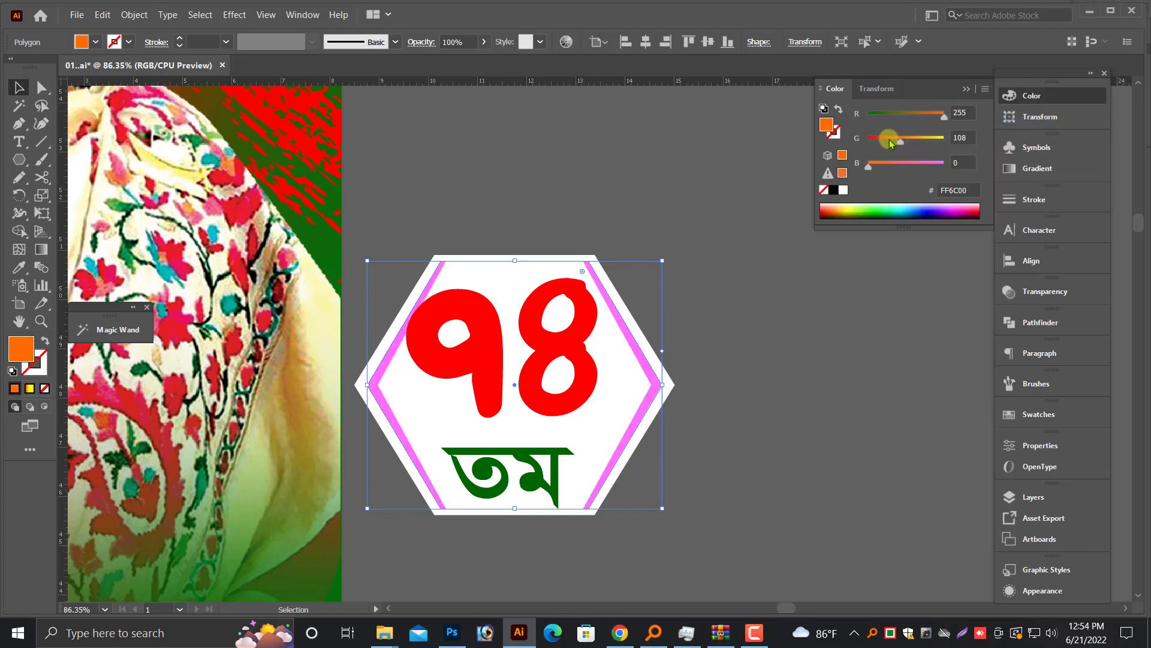
drag(944, 115, 830, 120)
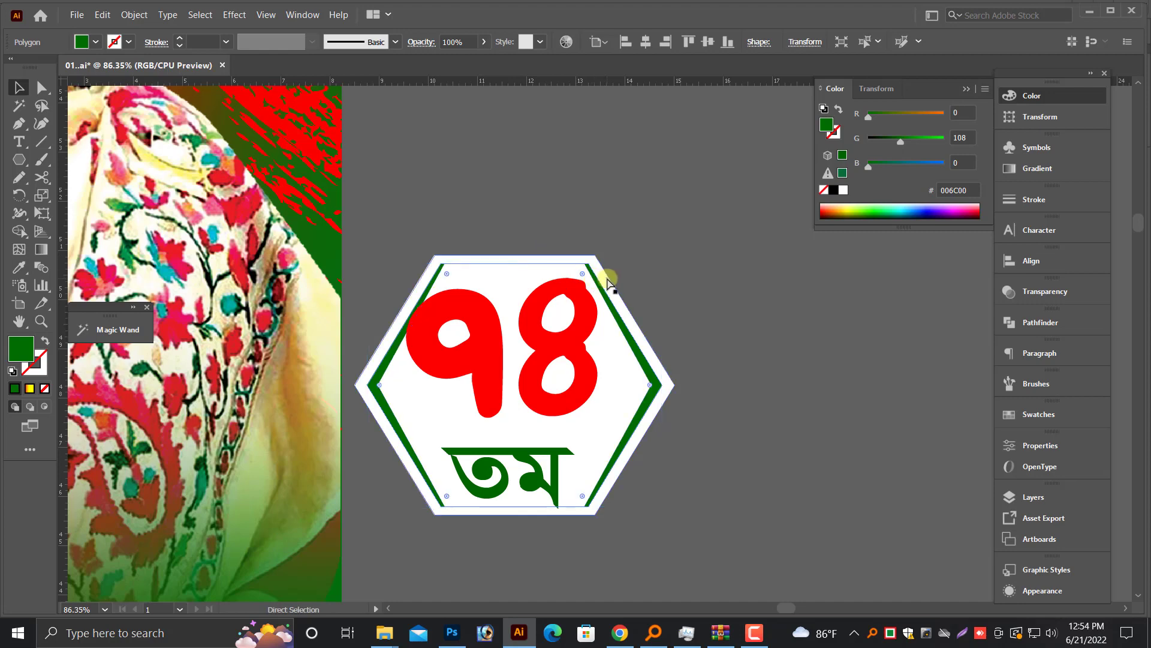
Shrink the inner white hexagon so a green border shows on all sides.
click(514, 270)
drag(515, 261, 514, 264)
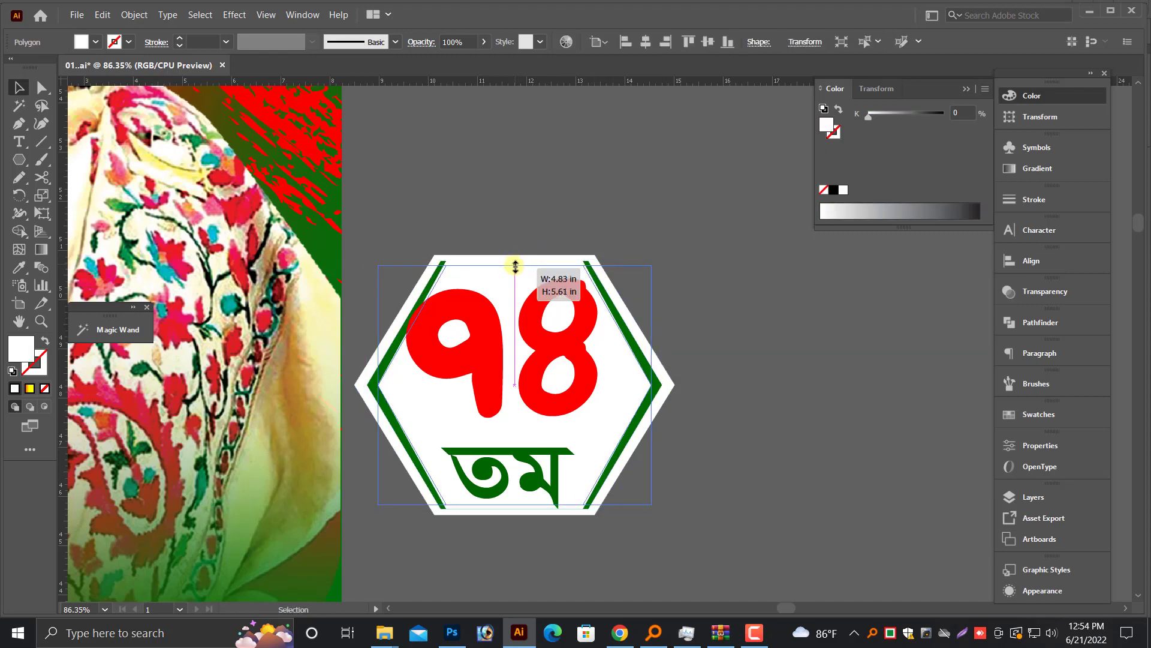
click(355, 344)
Narrow the red ৭৪ numerals and green তম text together.
click(522, 431)
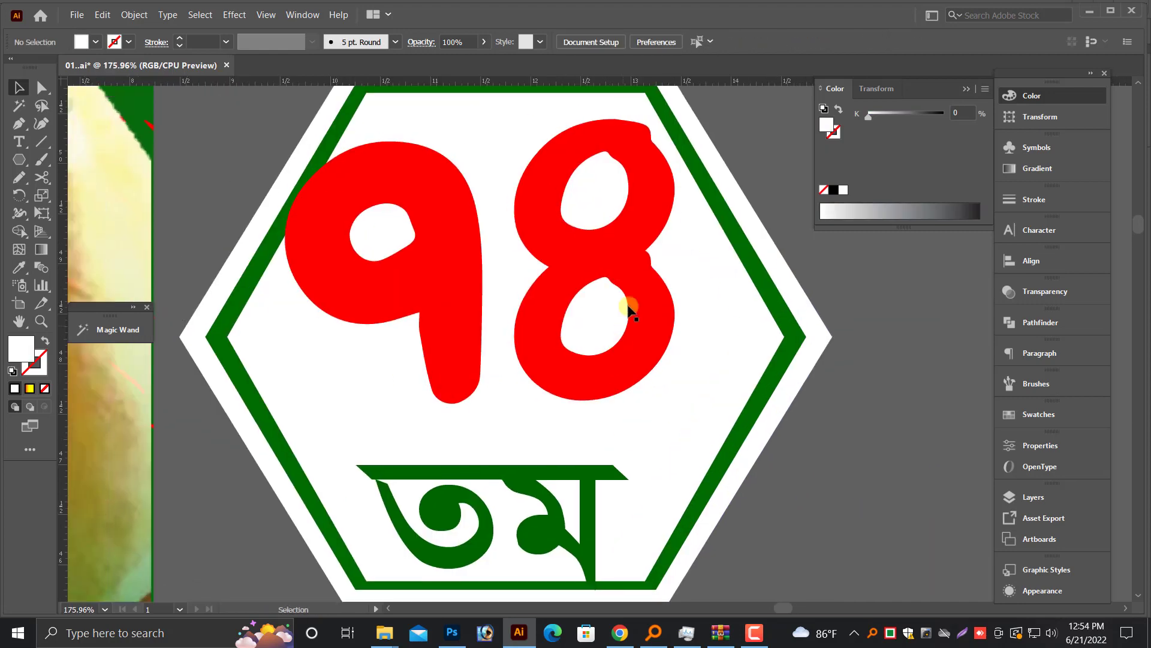
click(630, 303)
shift+click(586, 480)
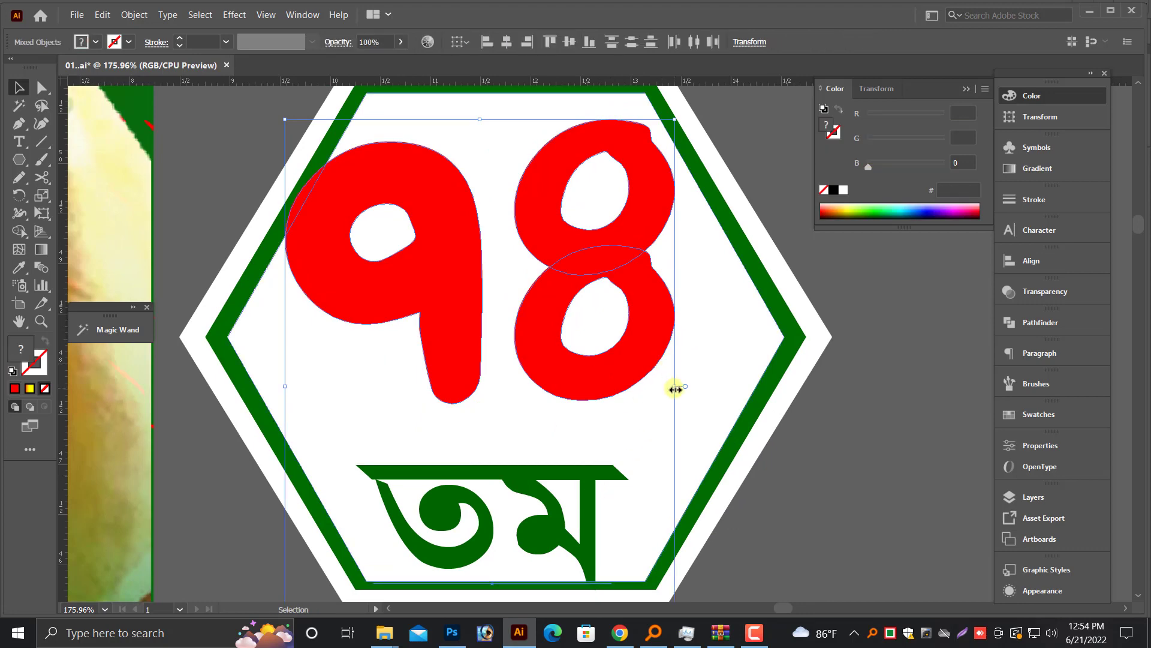
drag(675, 388, 667, 386)
Move the ৭৪ তম badge onto the poster above the title and bring it to front.
click(780, 425)
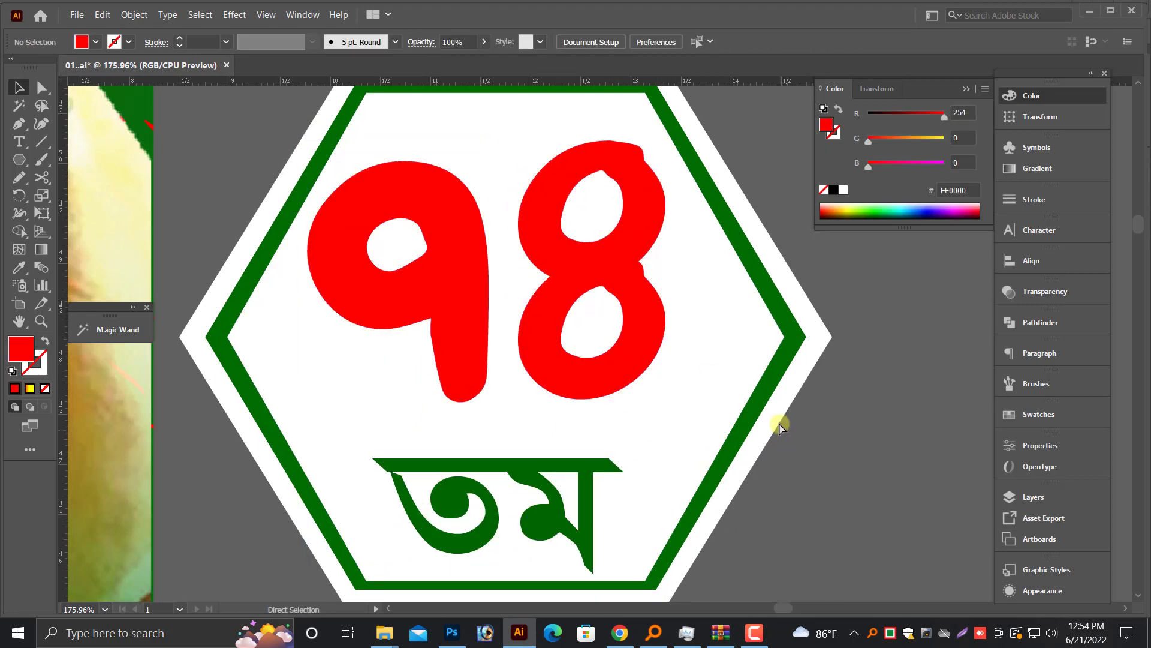
key(ctrl+minus)
key(ctrl+minus)
key(ctrl+minus)
key(ctrl+minus)
key(ctrl+minus)
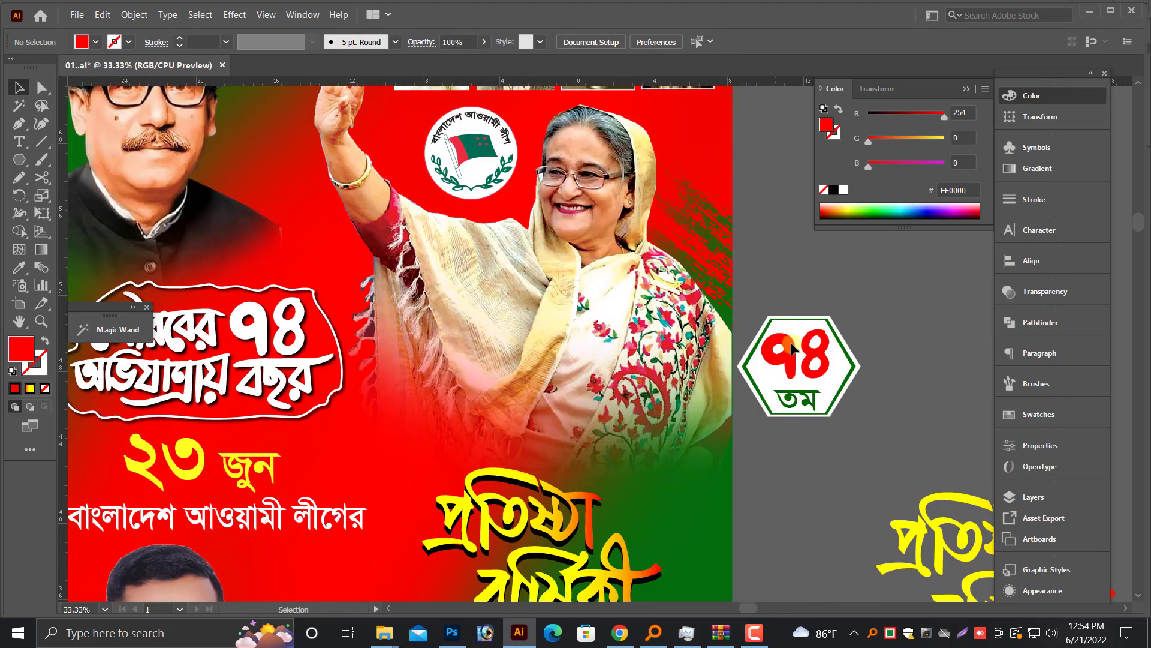
drag(793, 349, 438, 418)
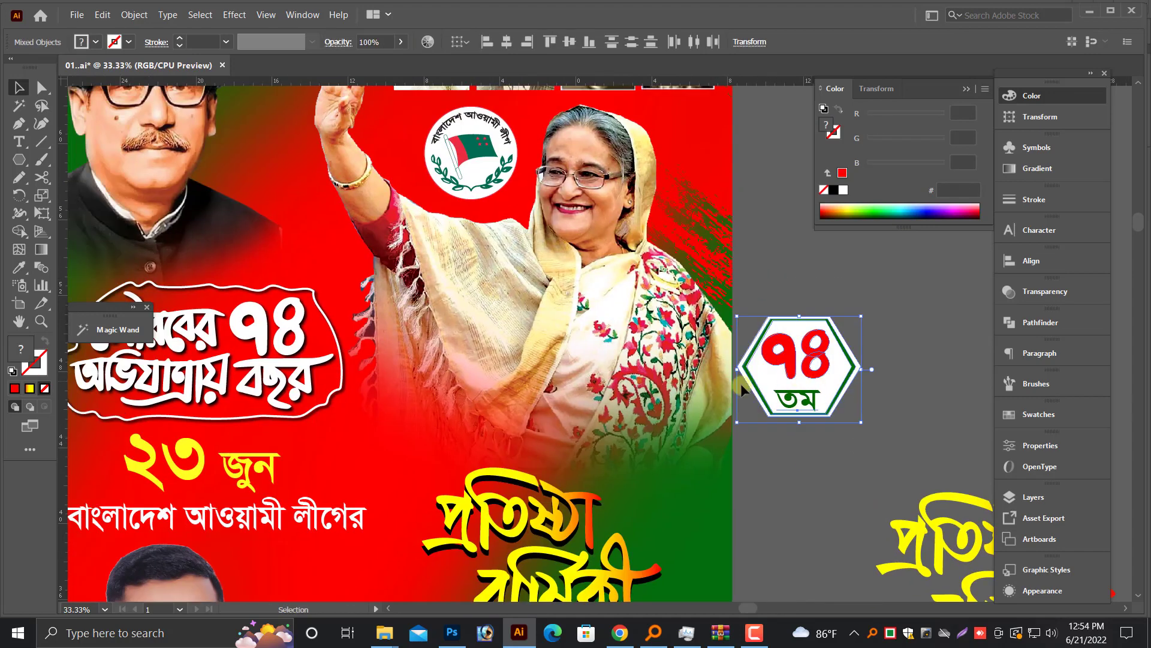
right_click(438, 418)
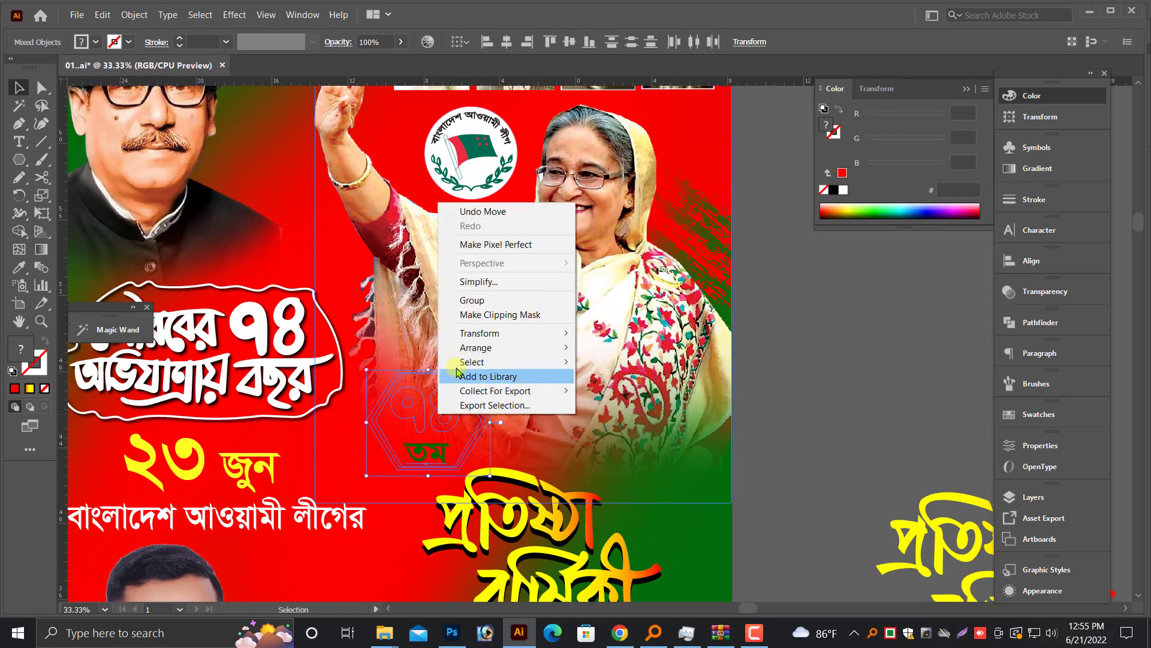
click(618, 348)
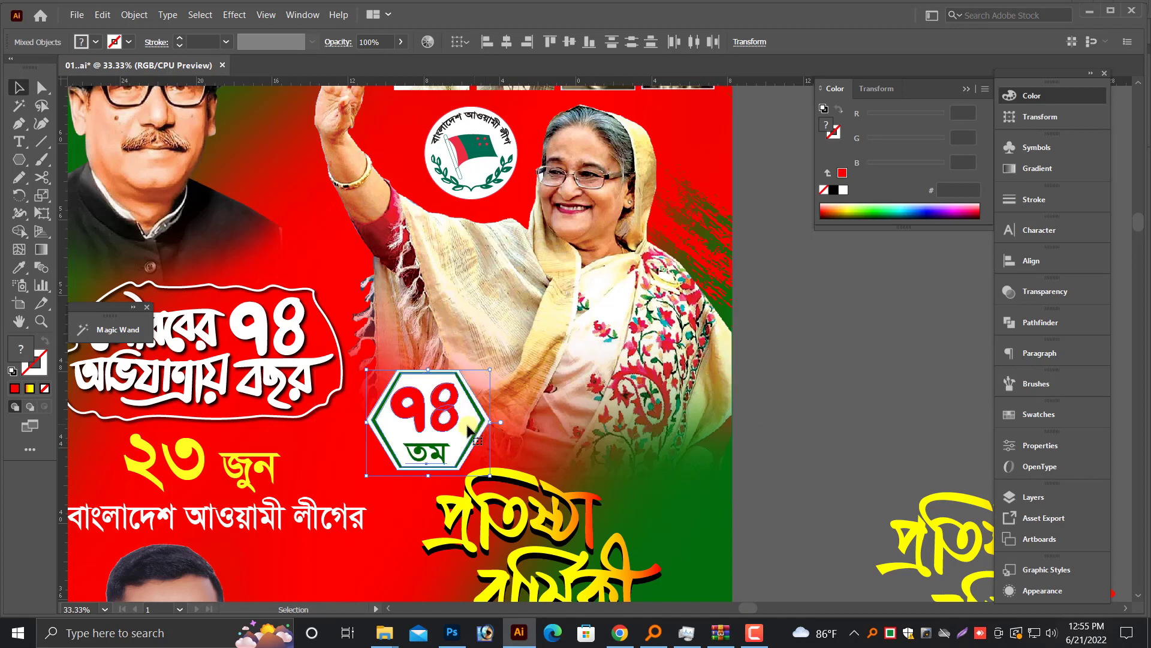
Group the badge parts into one object and zoom out to view the poster.
scroll(453, 433, down, 1)
right_click(450, 375)
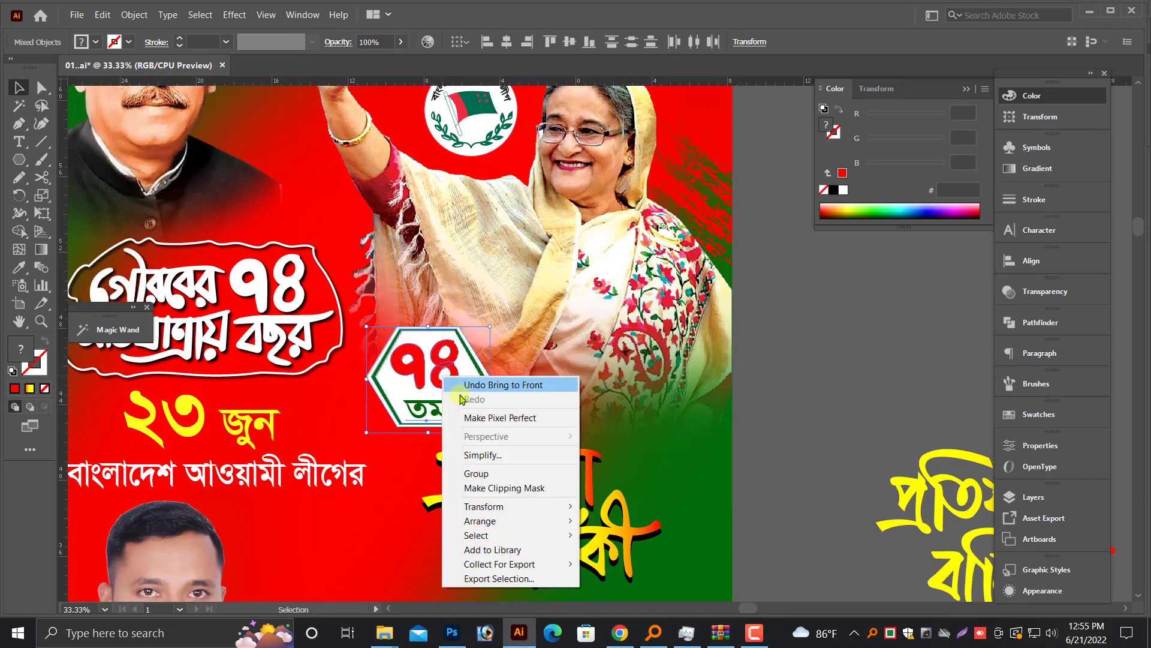
click(479, 473)
scroll(803, 427, down, 1)
scroll(660, 359, down, 1)
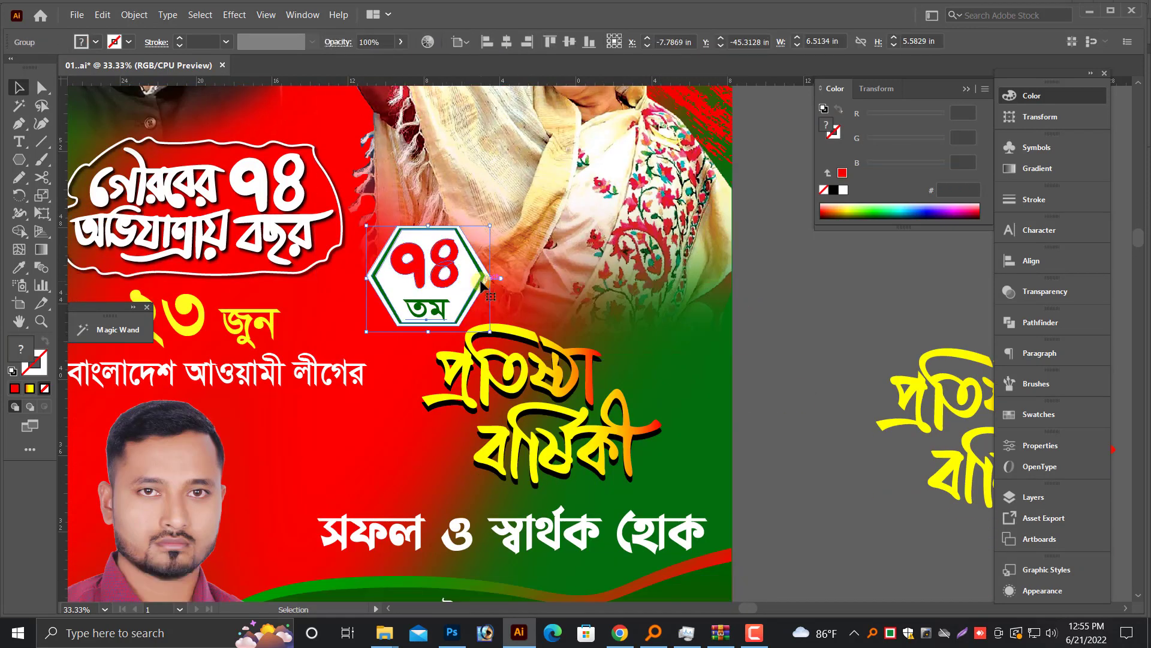
key(a)
click(805, 370)
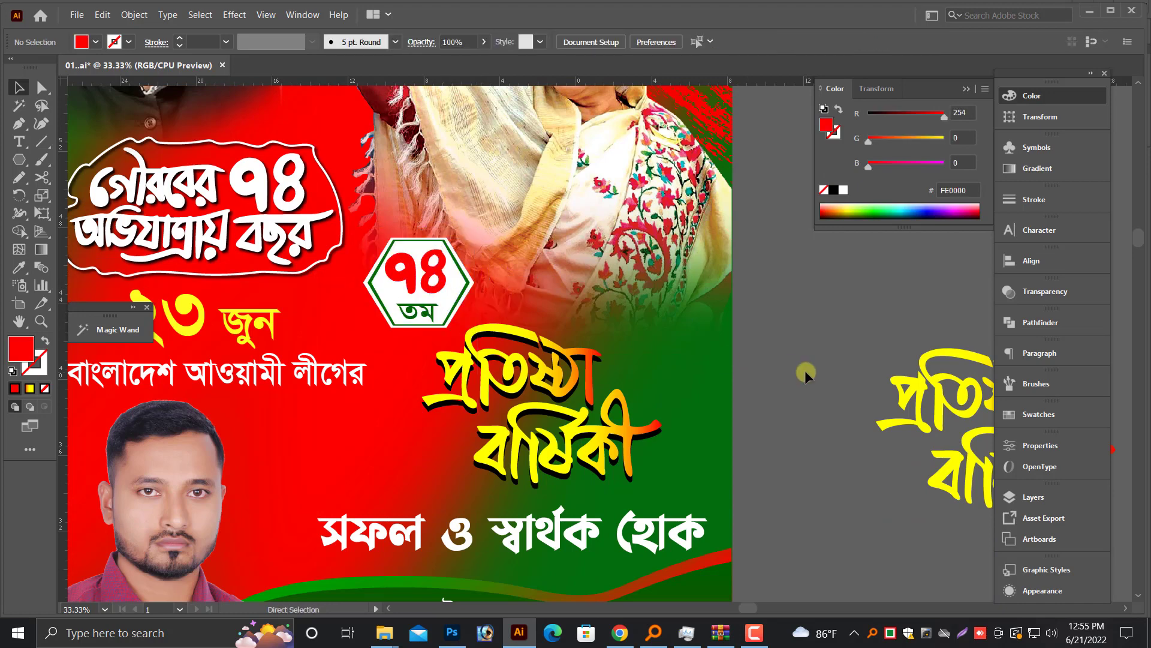
key(ctrl+minus)
key(ctrl+minus)
key(v)
alt+scroll(537, 338, up, 3)
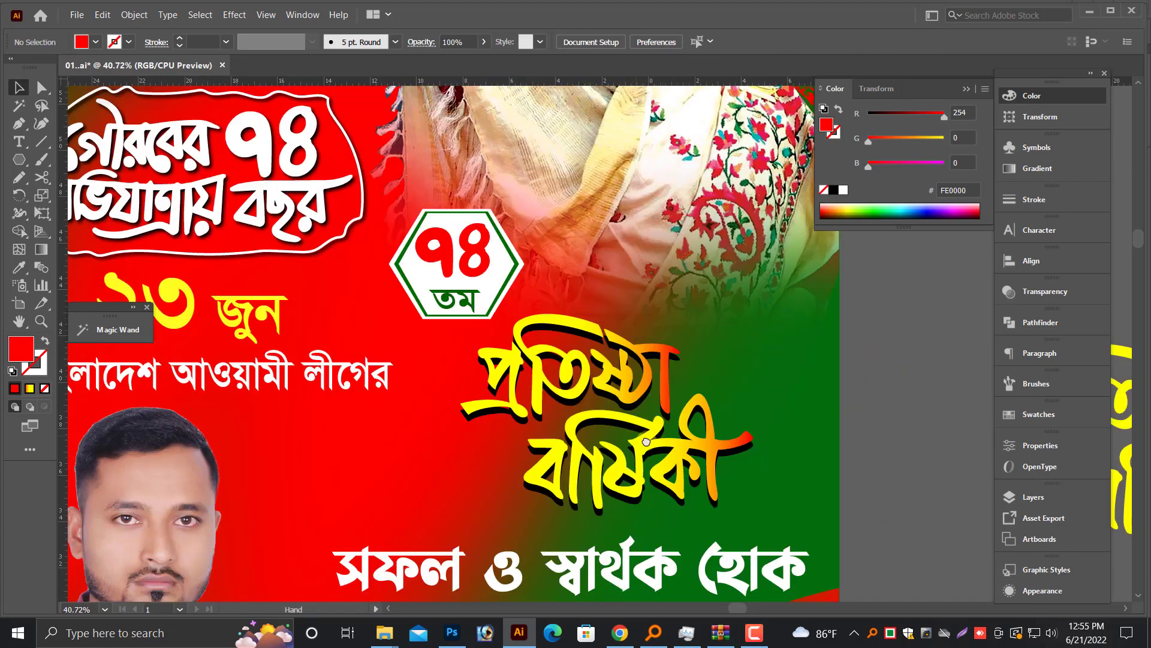
Move the ৭৪ তম badge group right, beside the title.
click(489, 315)
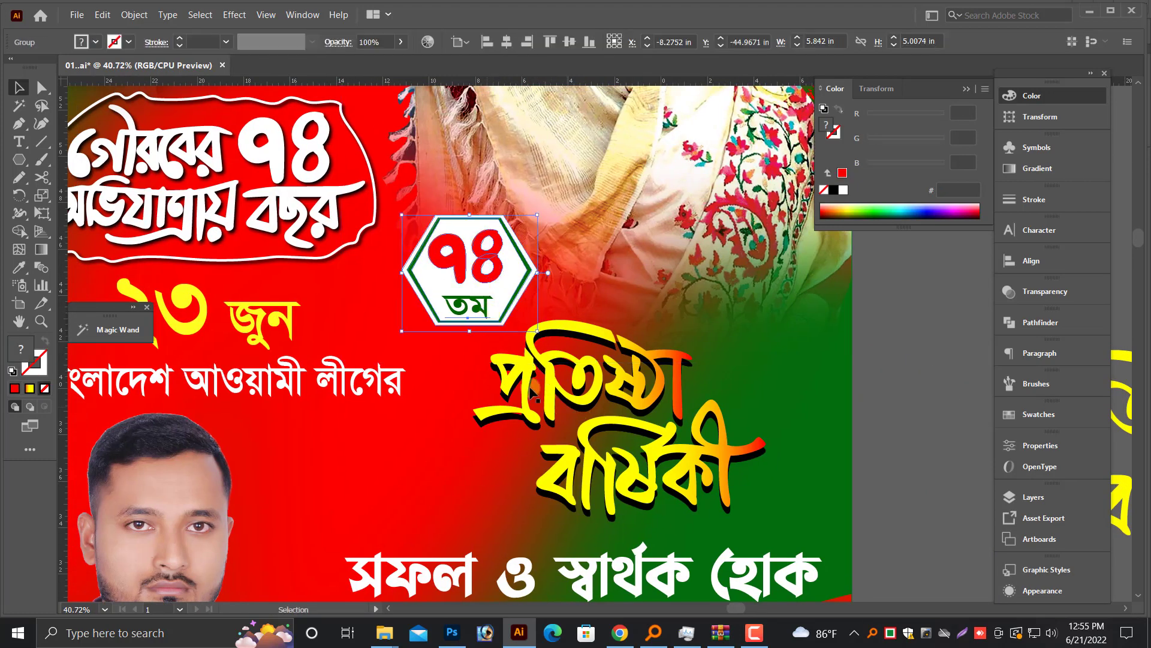
drag(532, 393, 534, 392)
scroll(479, 331, up, 1)
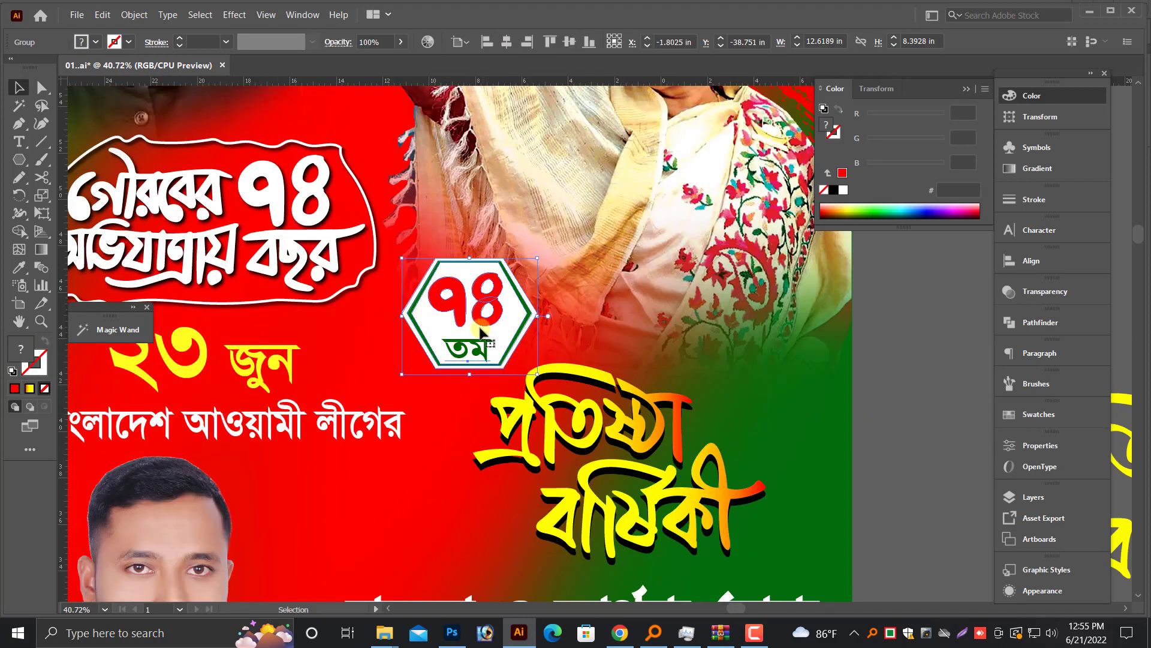
drag(479, 329, 610, 316)
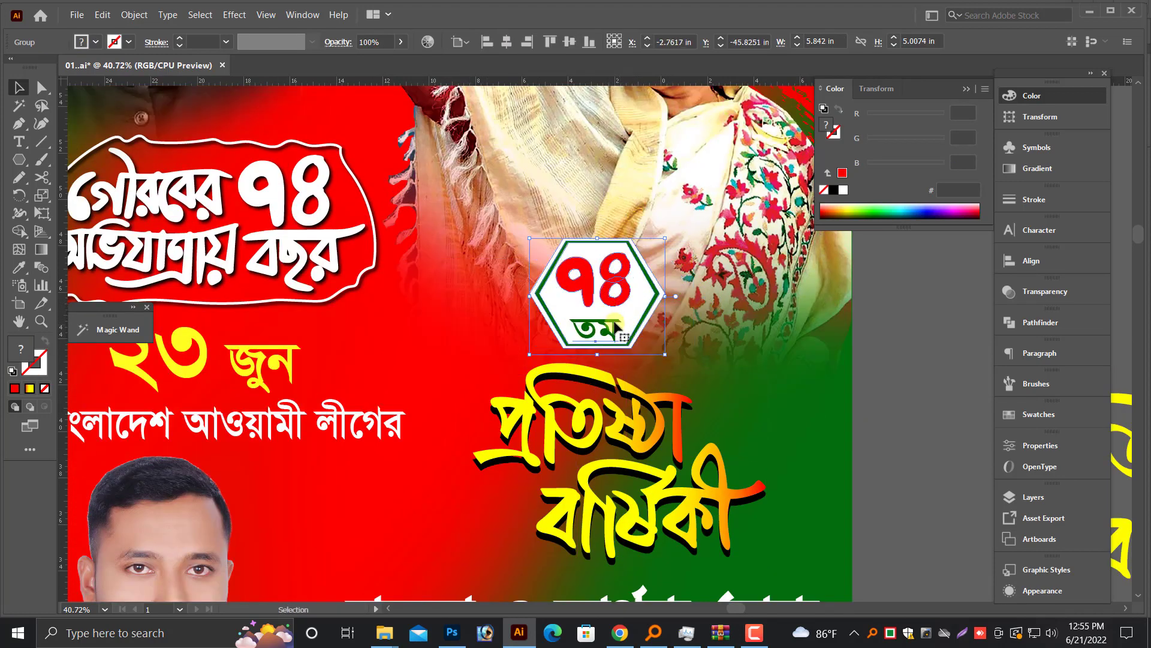
drag(616, 326, 792, 418)
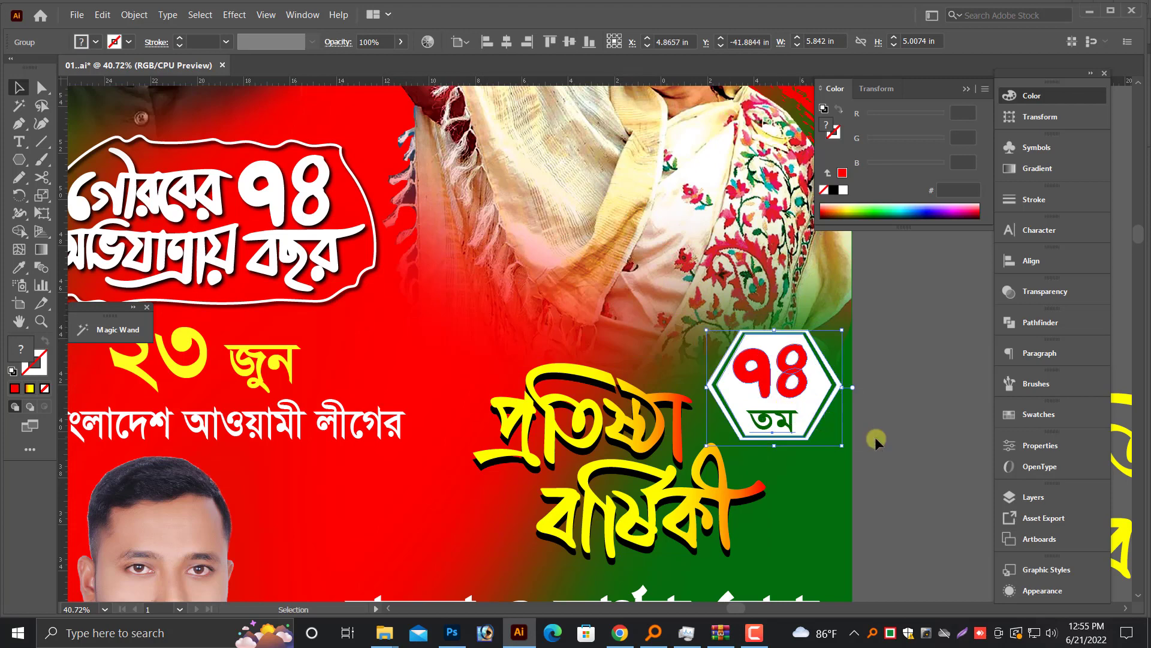
click(875, 440)
Narrow the সফল ও স্বার্থক হোক line by dragging its right handle inward.
scroll(864, 428, down, 3)
click(690, 412)
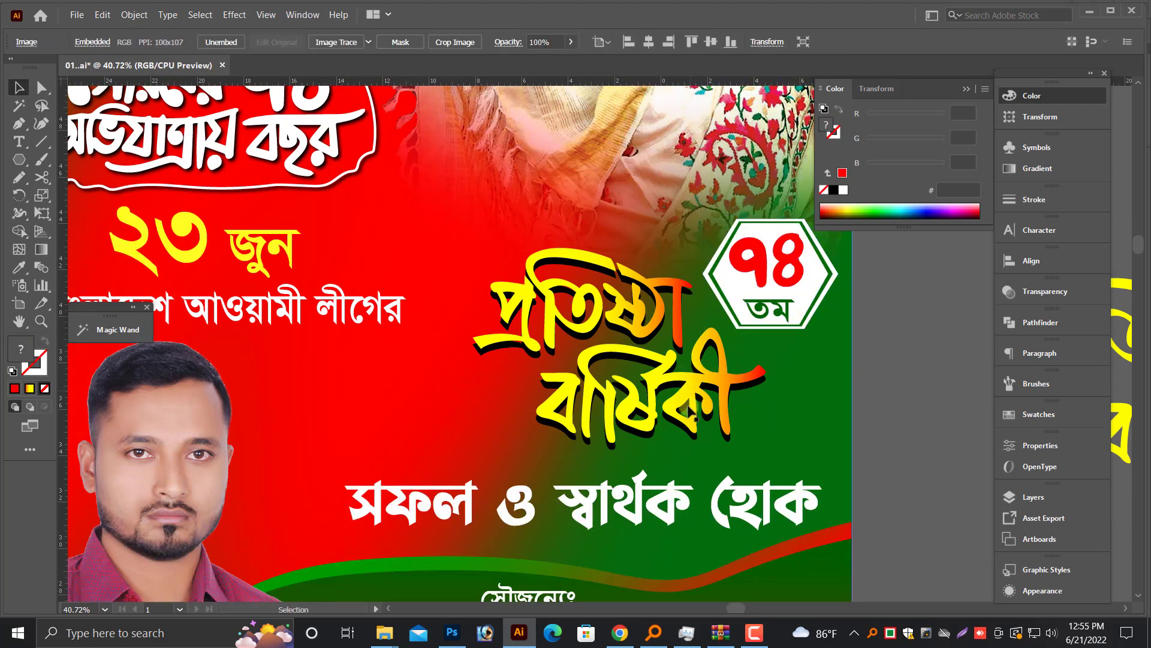
scroll(690, 413, down, 2)
click(786, 463)
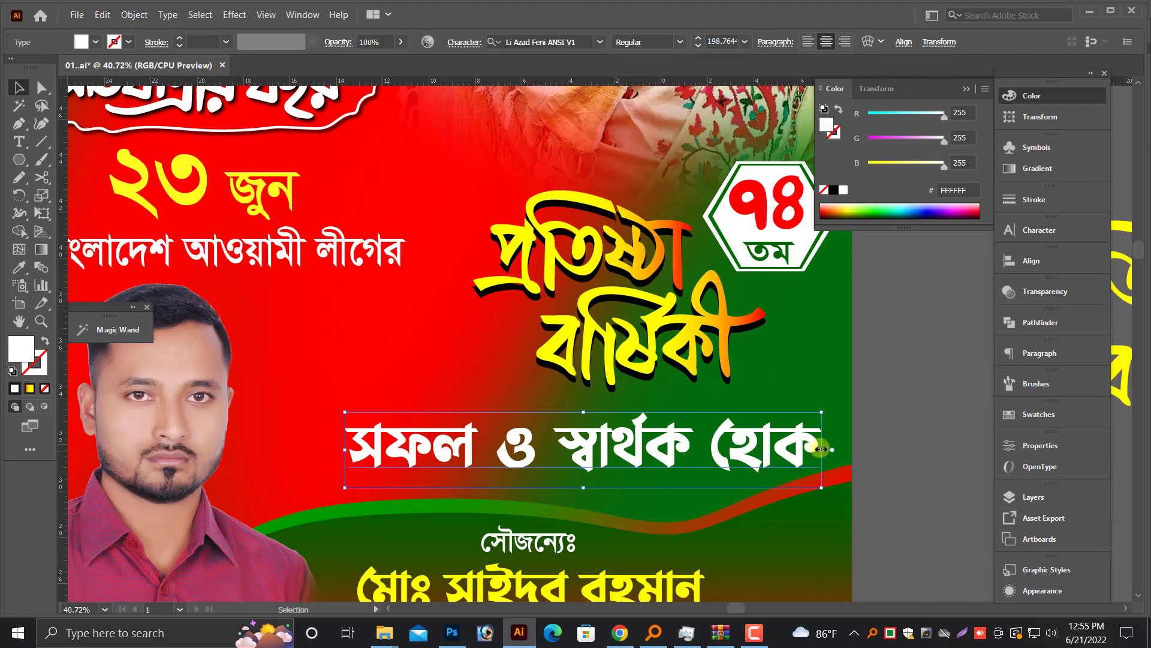
drag(820, 448, 780, 450)
Shift the প্রতিষ্ঠা বর্ষিকী title left and nudge the badge slightly left.
click(637, 360)
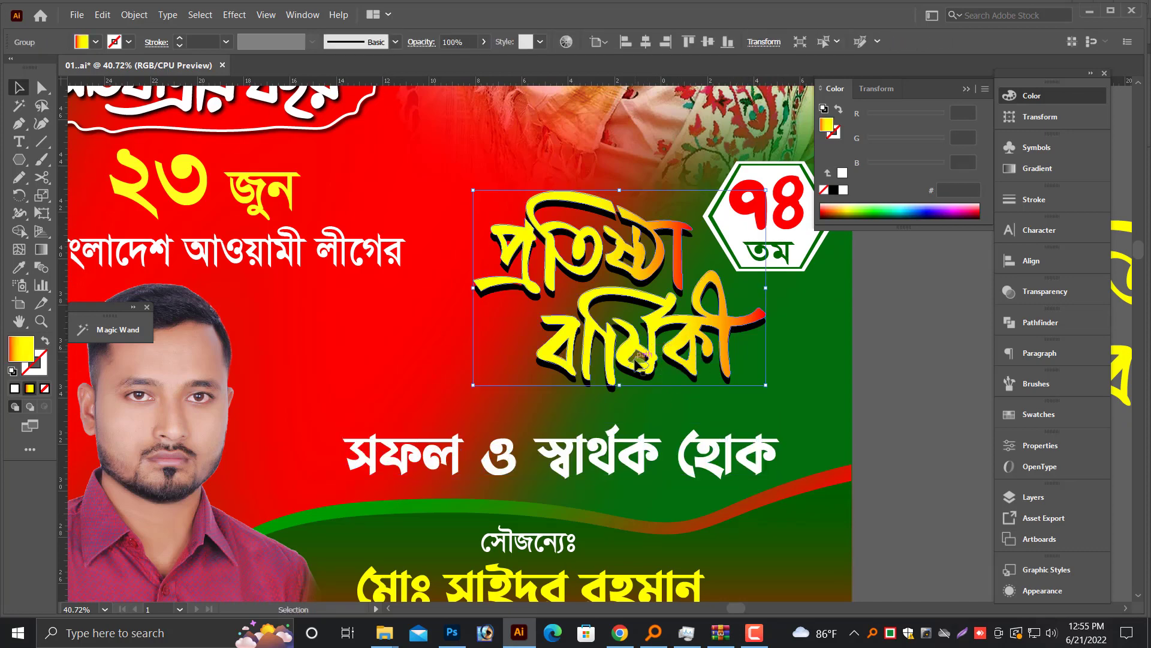
key(ctrl+shift+g)
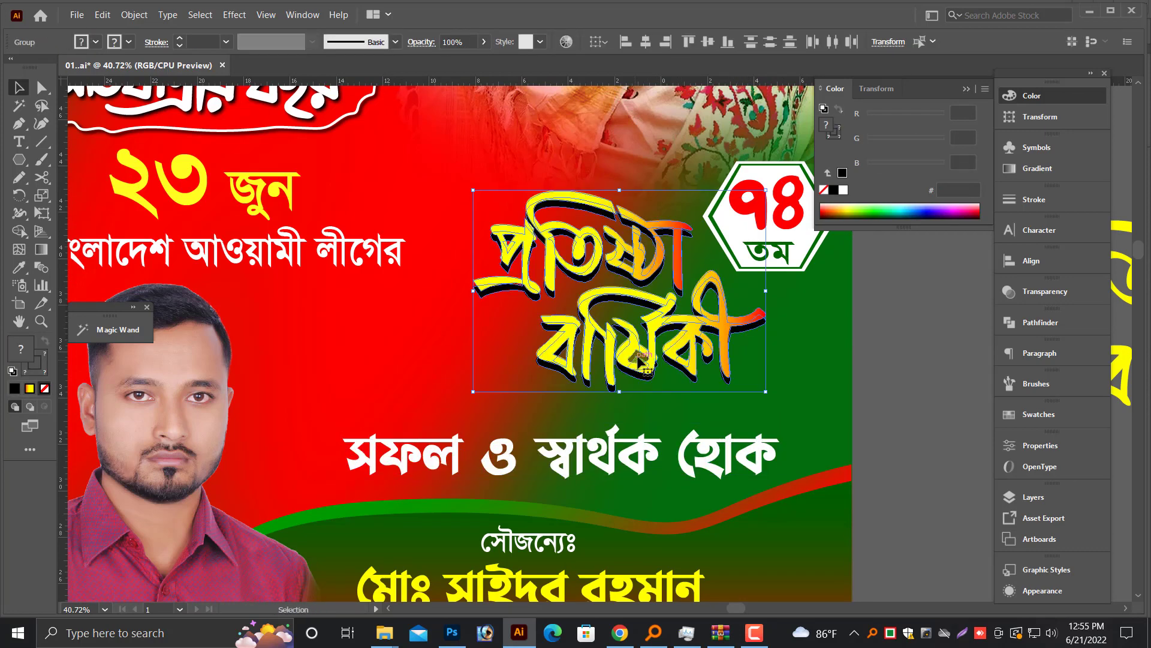
drag(656, 335, 608, 360)
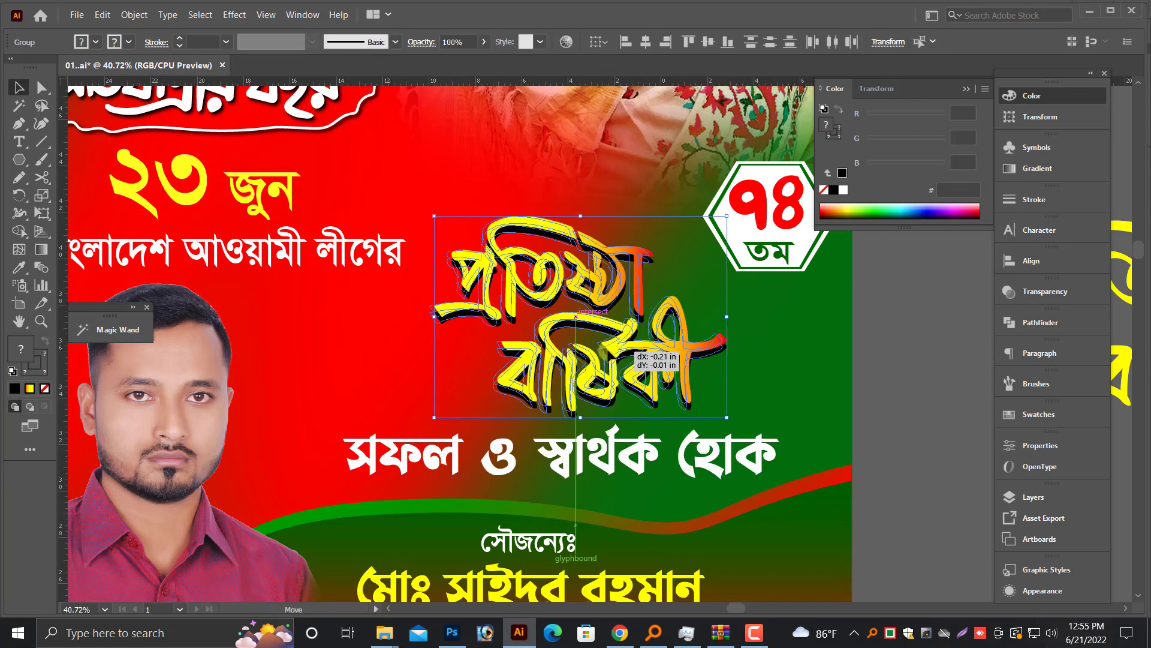
scroll(759, 299, up, 2)
drag(759, 300, 725, 302)
Shrink the ২৩ জুন date text and nudge it right and down.
drag(407, 308, 587, 308)
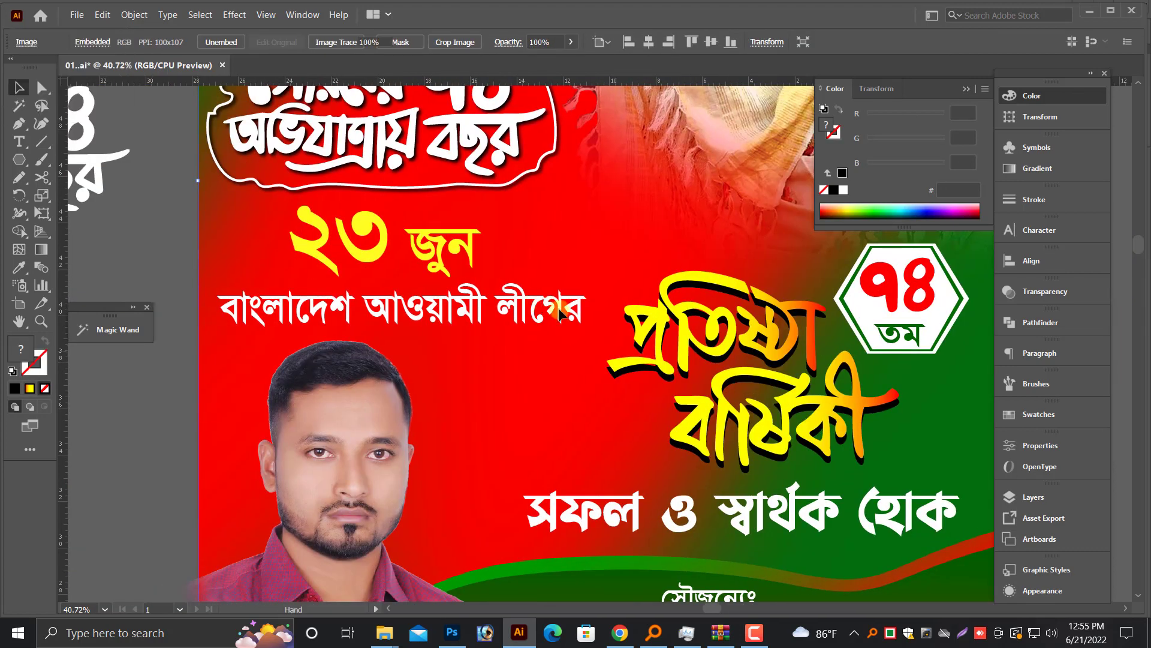
click(587, 308)
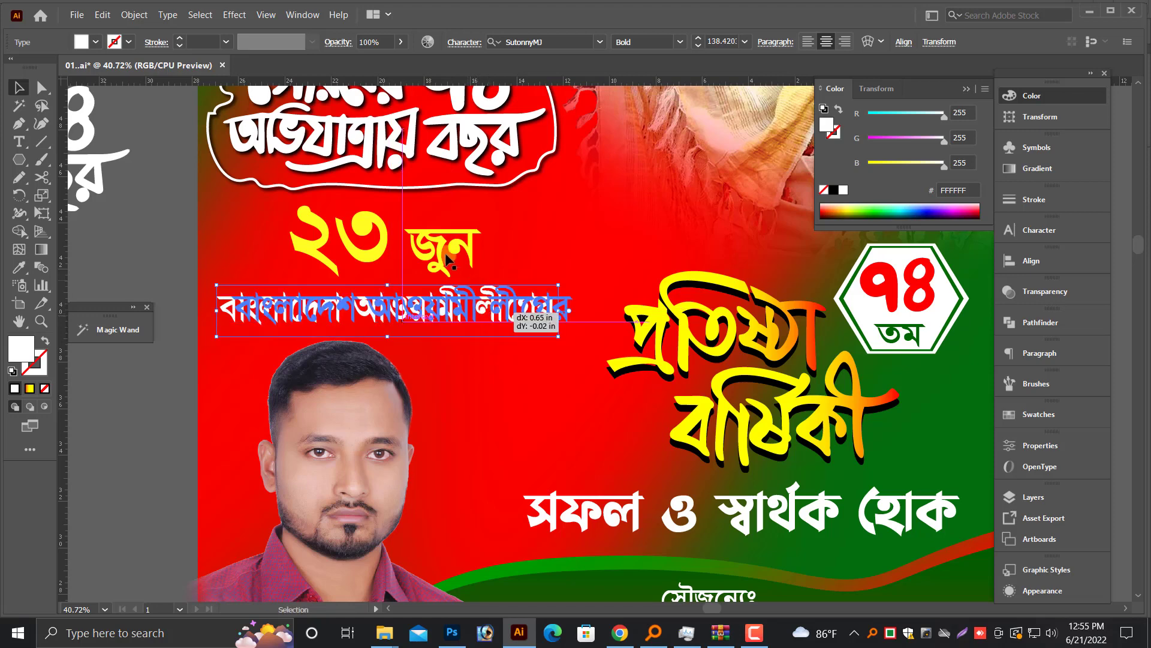
click(477, 246)
drag(485, 244, 477, 240)
key(ctrl+minus)
key(ctrl+minus)
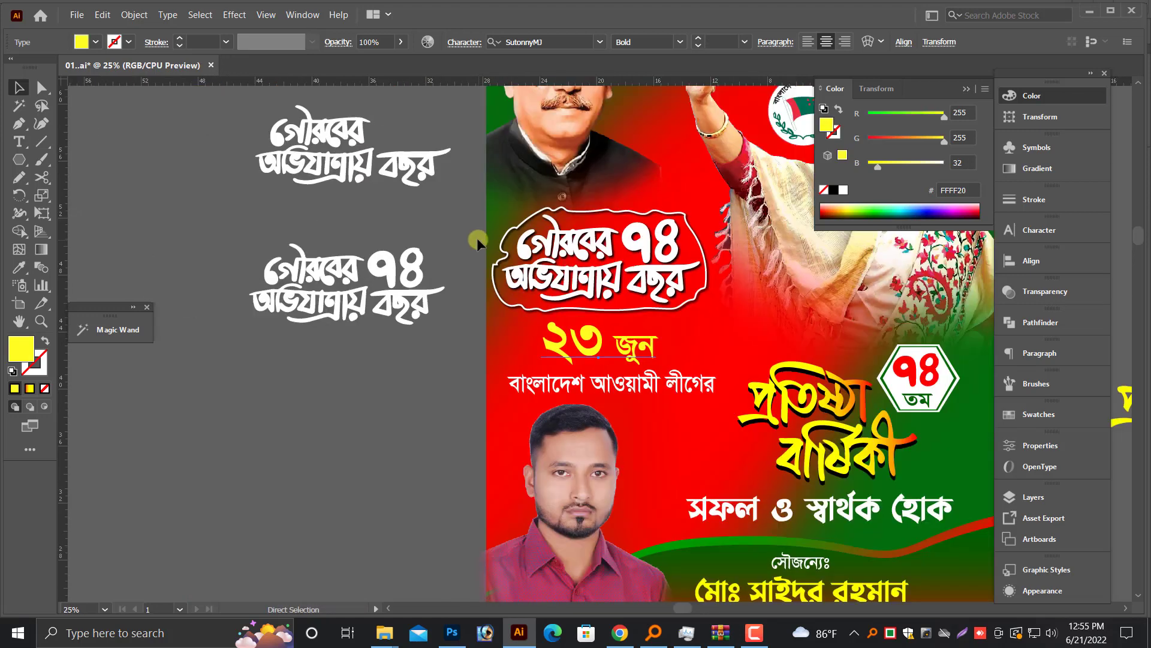
key(ctrl+minus)
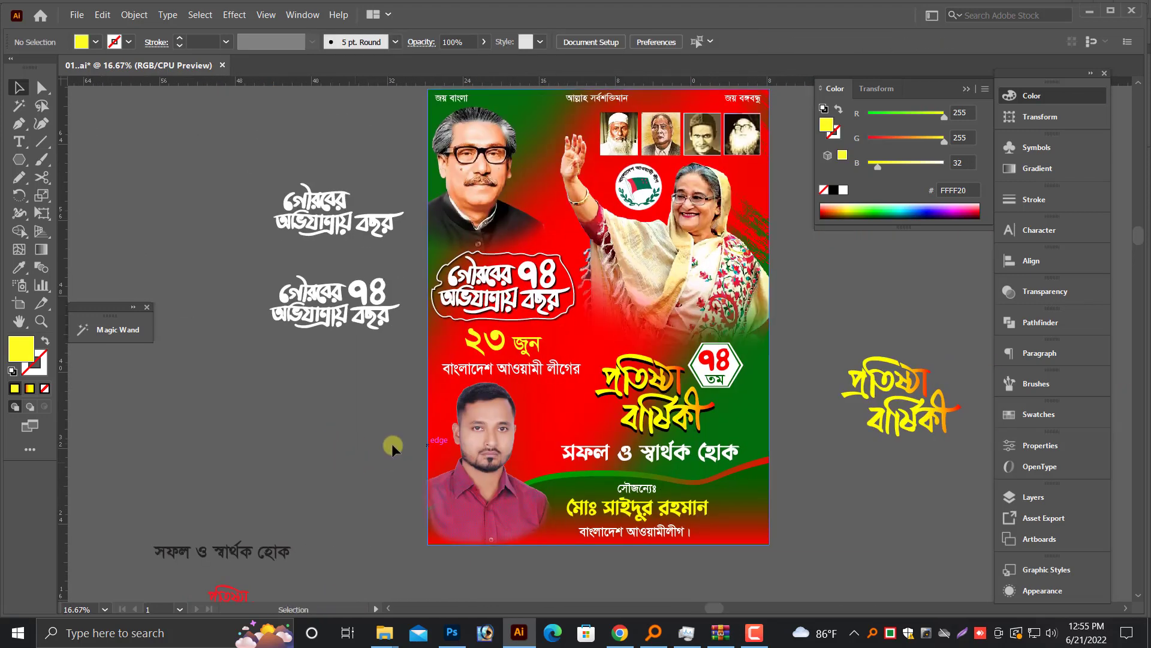
drag(353, 294, 706, 362)
drag(493, 406, 503, 411)
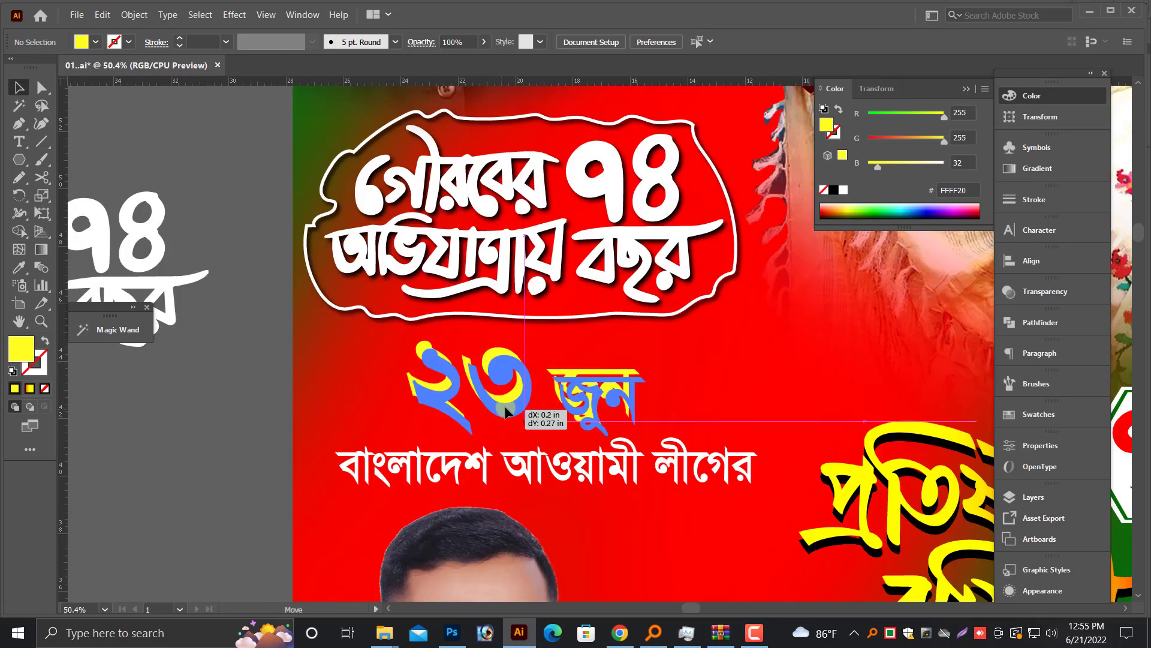
Copy the ২৩ জুন text pair and paste a spare copy onto the pasteboard.
key(ctrl+minus)
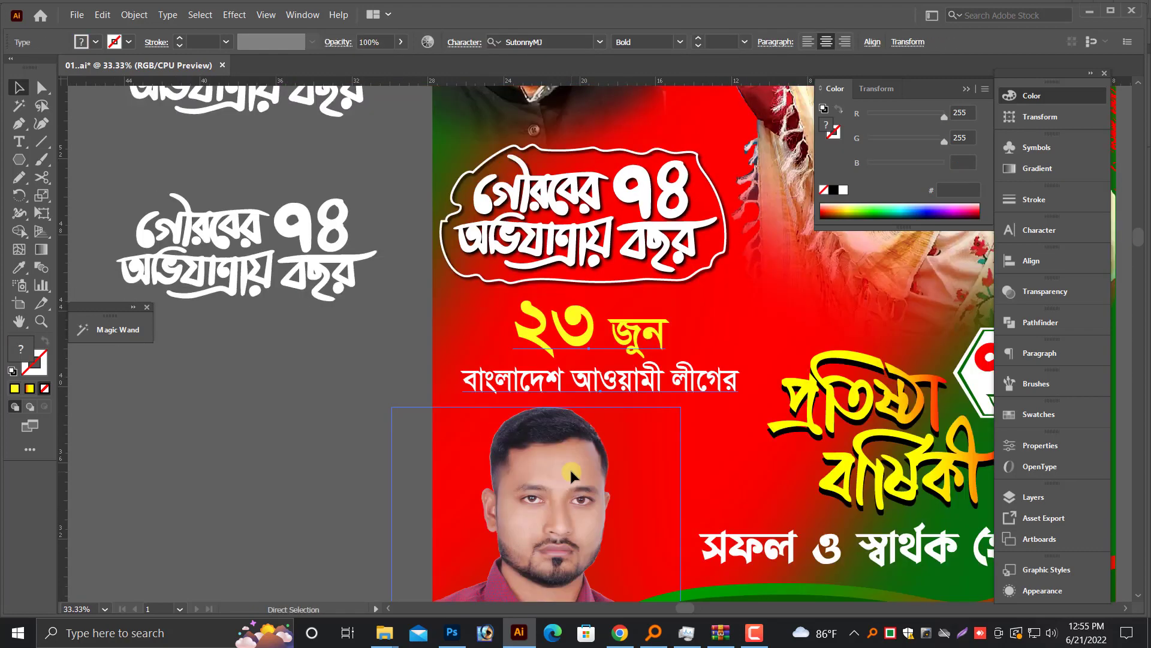
key(ctrl+c)
key(ctrl+v)
Apply Effect > Stylize > Drop Shadow to the ২৩ জুন text group on the poster.
click(784, 392)
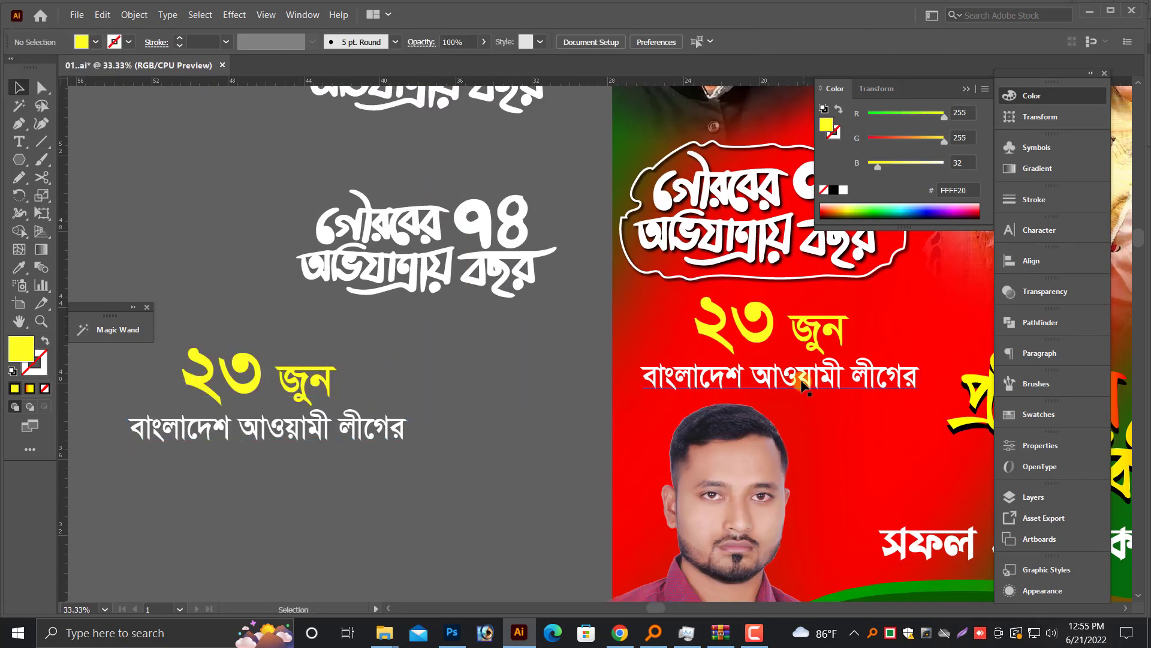
click(240, 16)
mouse_move(252, 207)
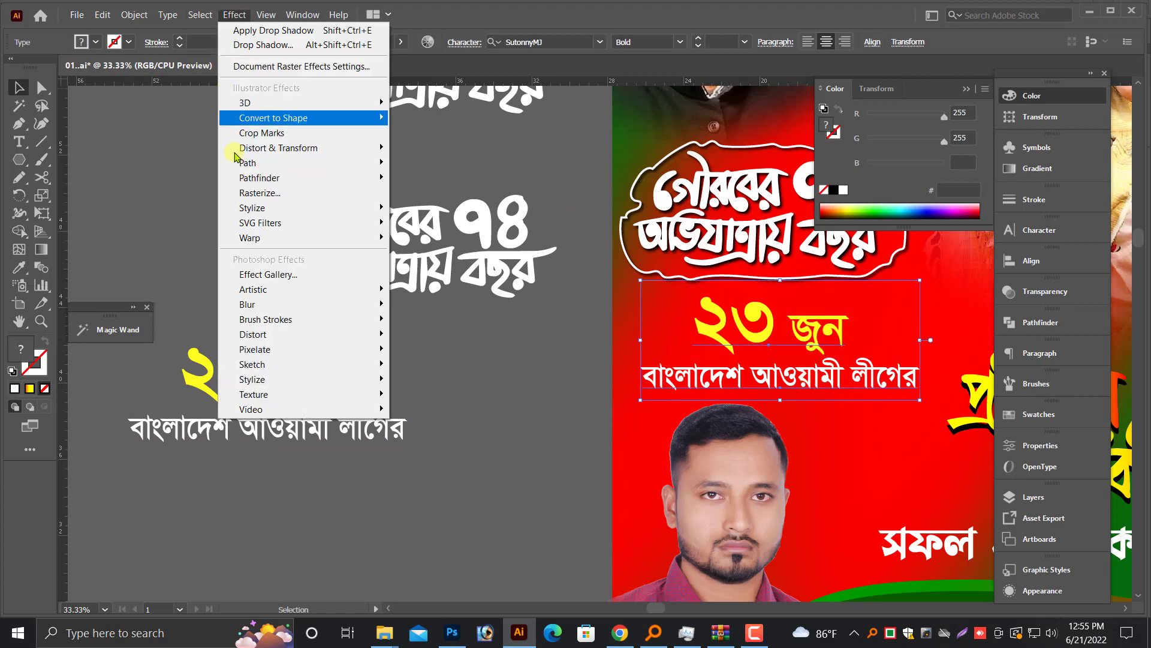
click(420, 208)
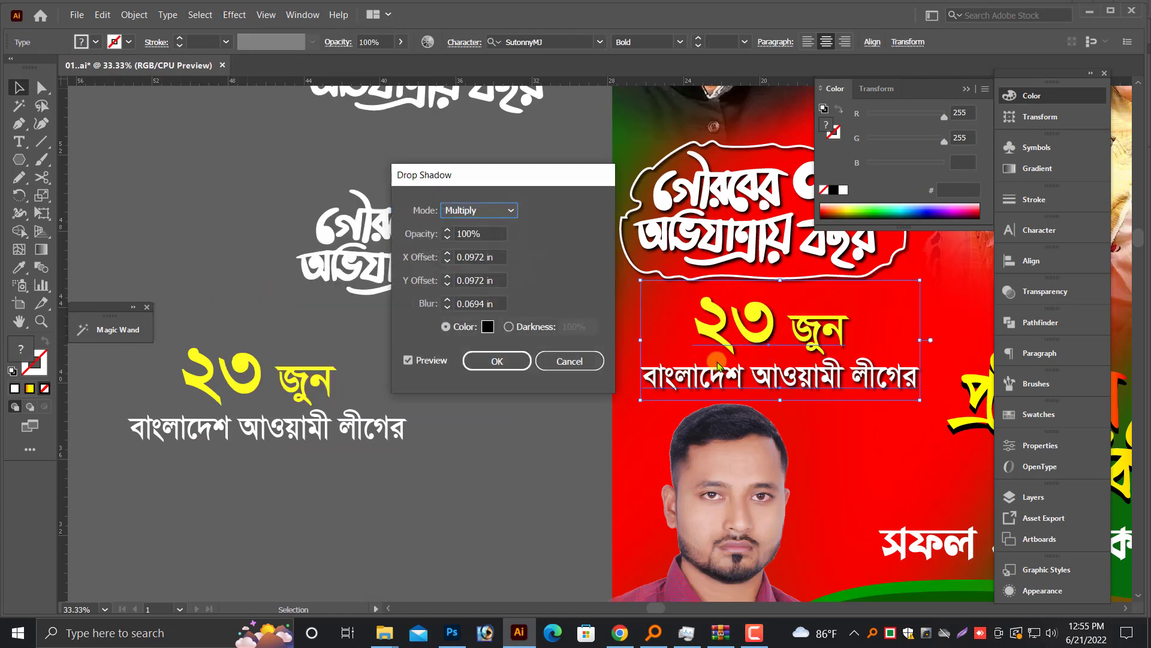
click(493, 360)
click(492, 438)
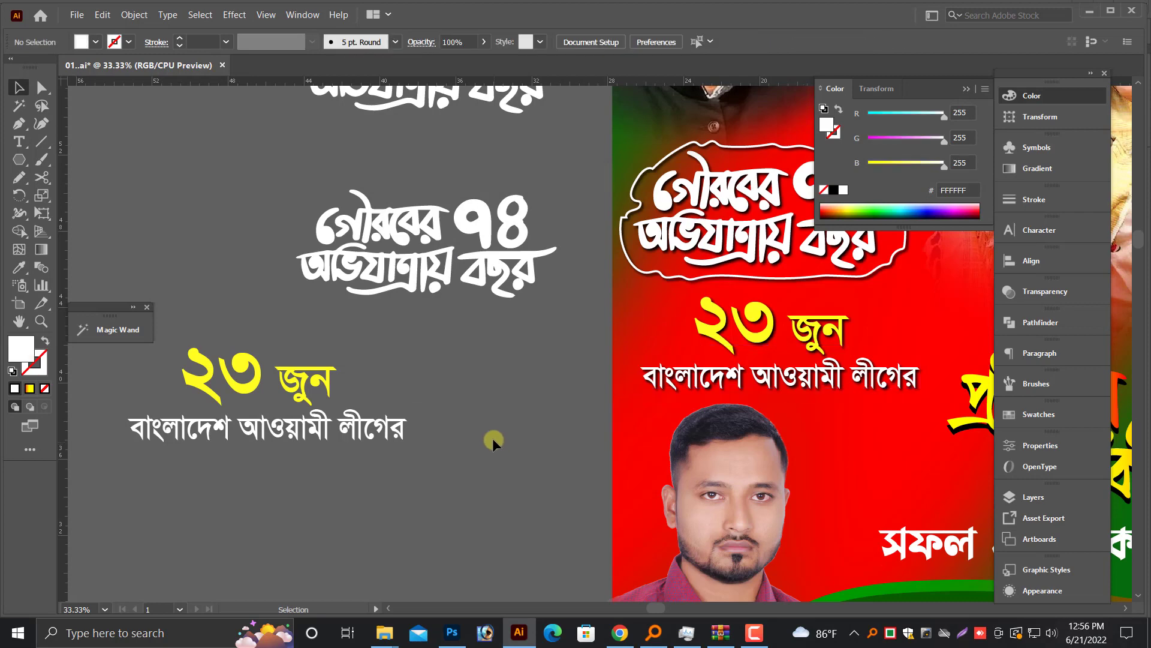
key(ctrl+minus)
key(ctrl+minus)
scroll(545, 415, right, 3)
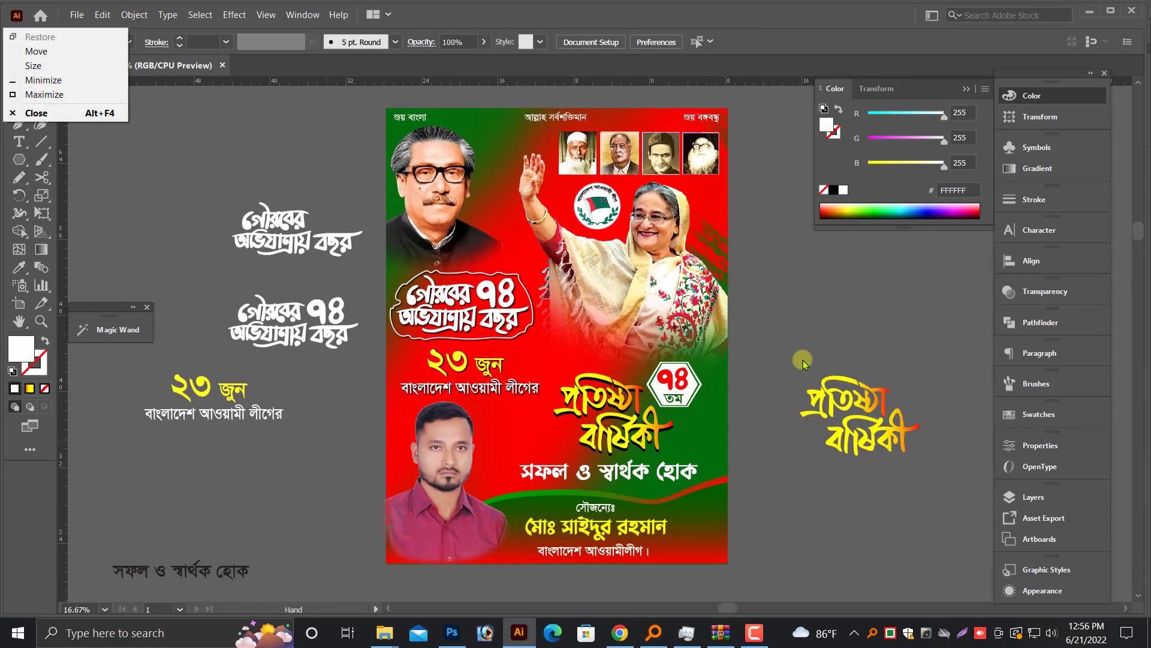
Move the spare প্রতিষ্ঠা বার্ষিকী text group above the poster onto the pasteboard.
scroll(779, 360, right, 3)
drag(629, 346, 760, 448)
scroll(760, 449, down, 1)
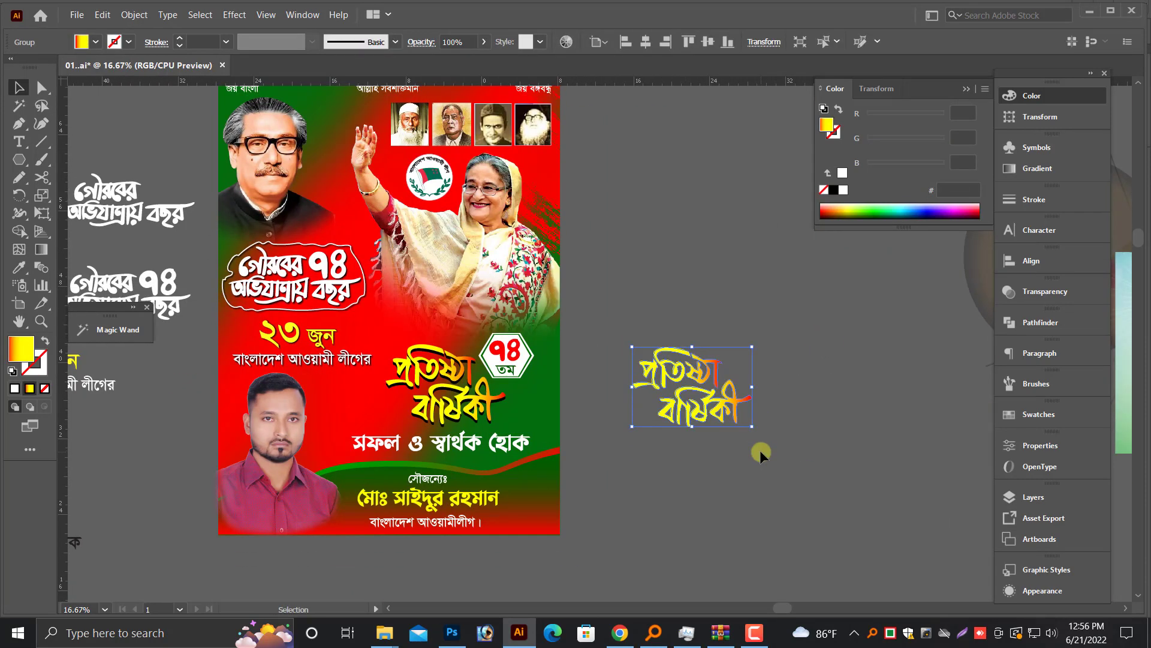
key(ctrl+minus)
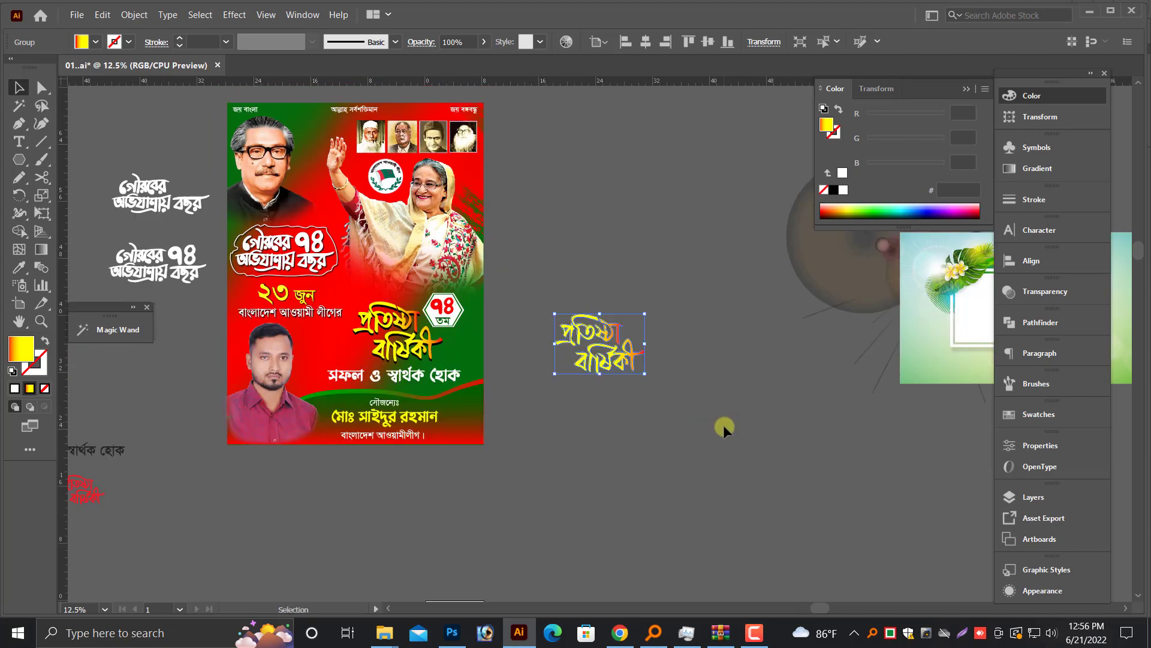
click(723, 424)
scroll(685, 446, up, 1)
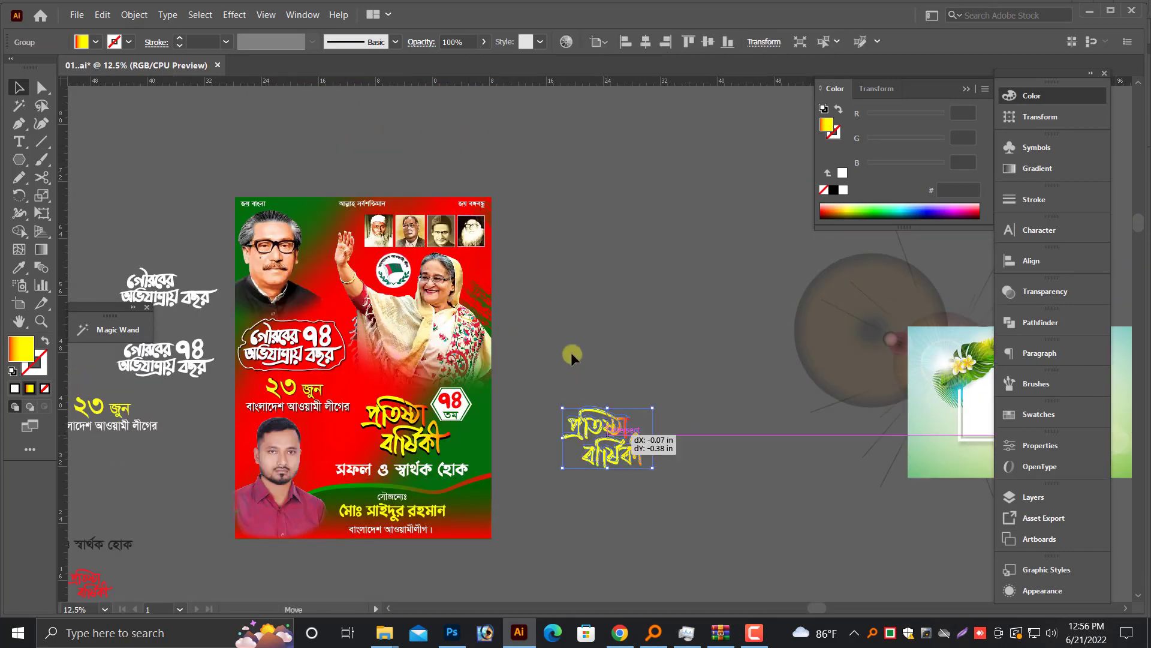
drag(634, 469, 515, 181)
scroll(323, 198, down, 1)
click(132, 210)
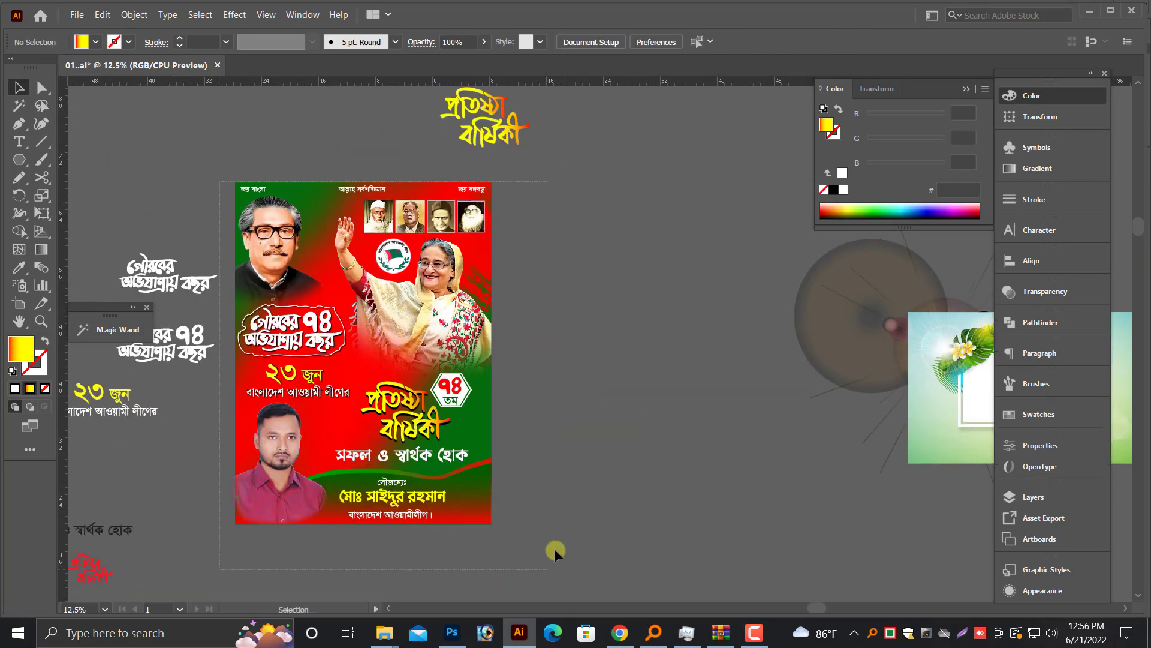
Select all poster objects and Alt-drag a duplicate poster beside the original.
drag(555, 551, 532, 506)
drag(419, 447, 654, 426)
drag(742, 501, 744, 504)
drag(818, 524, 584, 527)
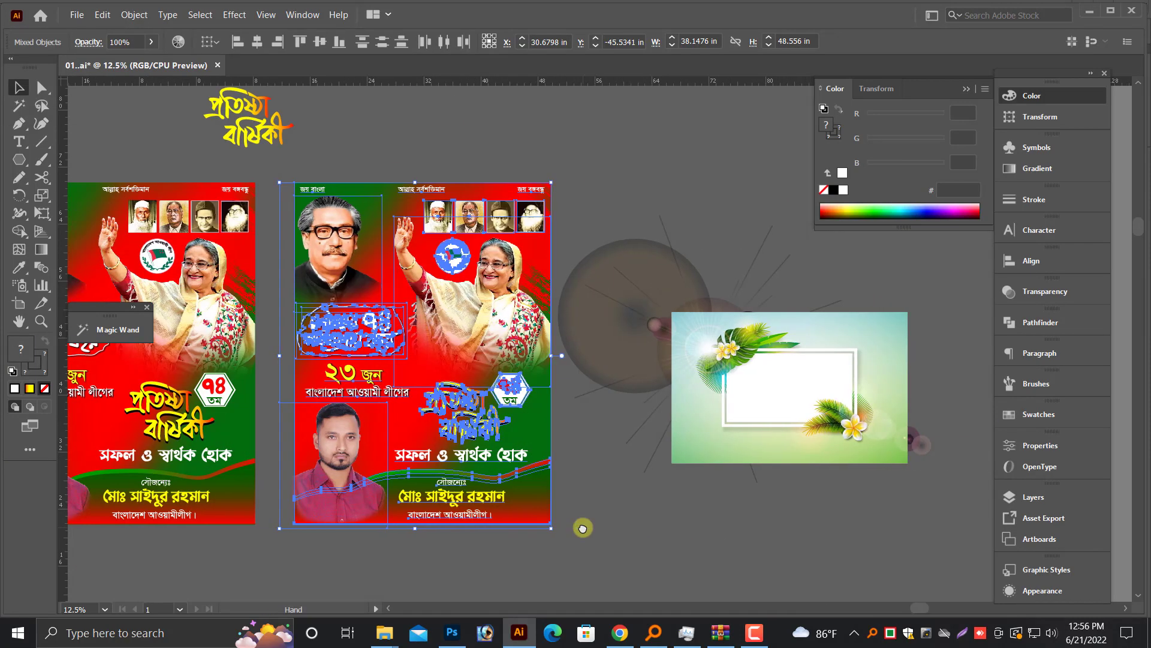
click(584, 531)
scroll(584, 531, up, 1)
scroll(584, 532, up, 1)
Undo the accidental shift so the flower frame and starburst group returns to place.
click(844, 505)
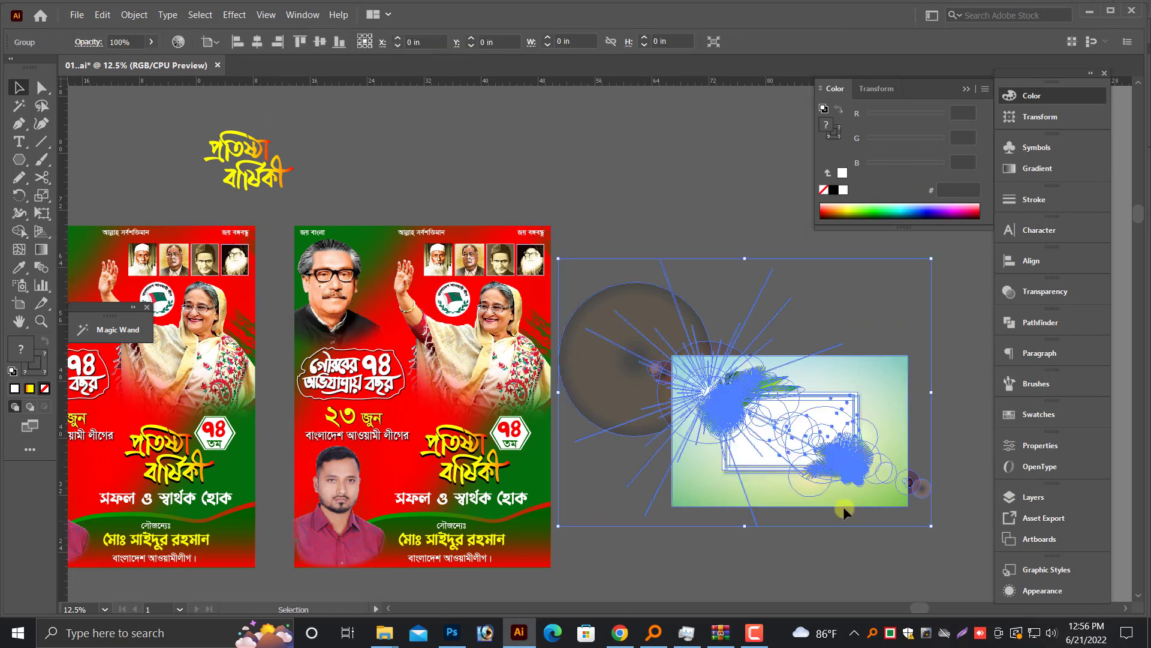
key(ctrl+z)
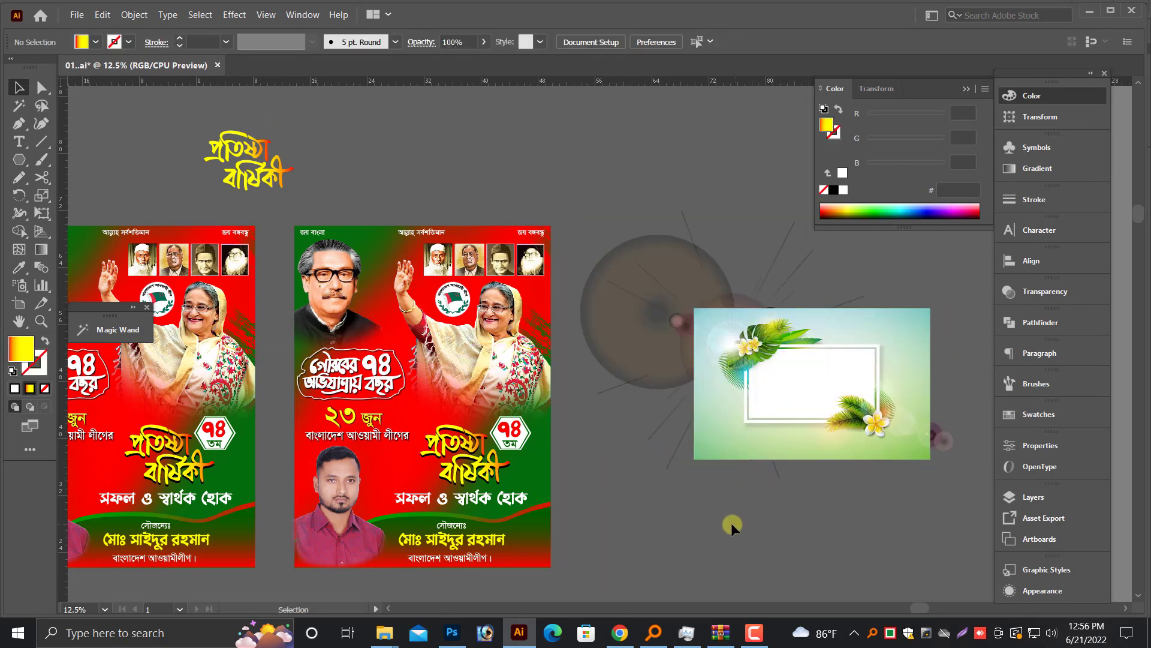
scroll(732, 523, up, 1)
scroll(621, 199, up, 1)
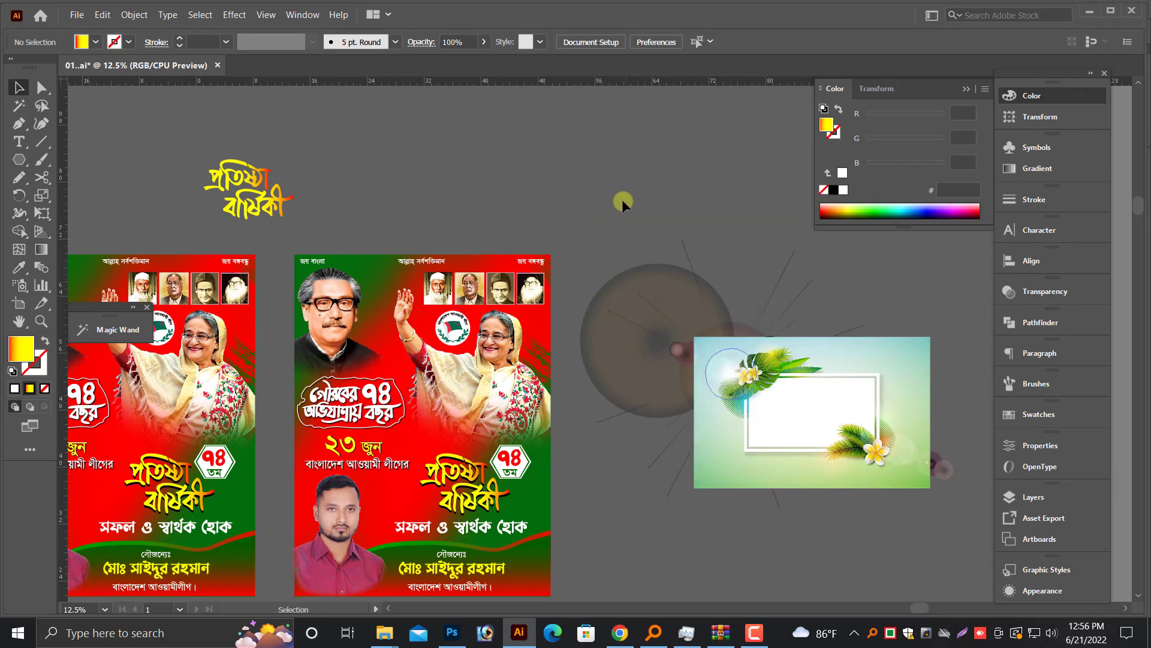
scroll(679, 348, down, 1)
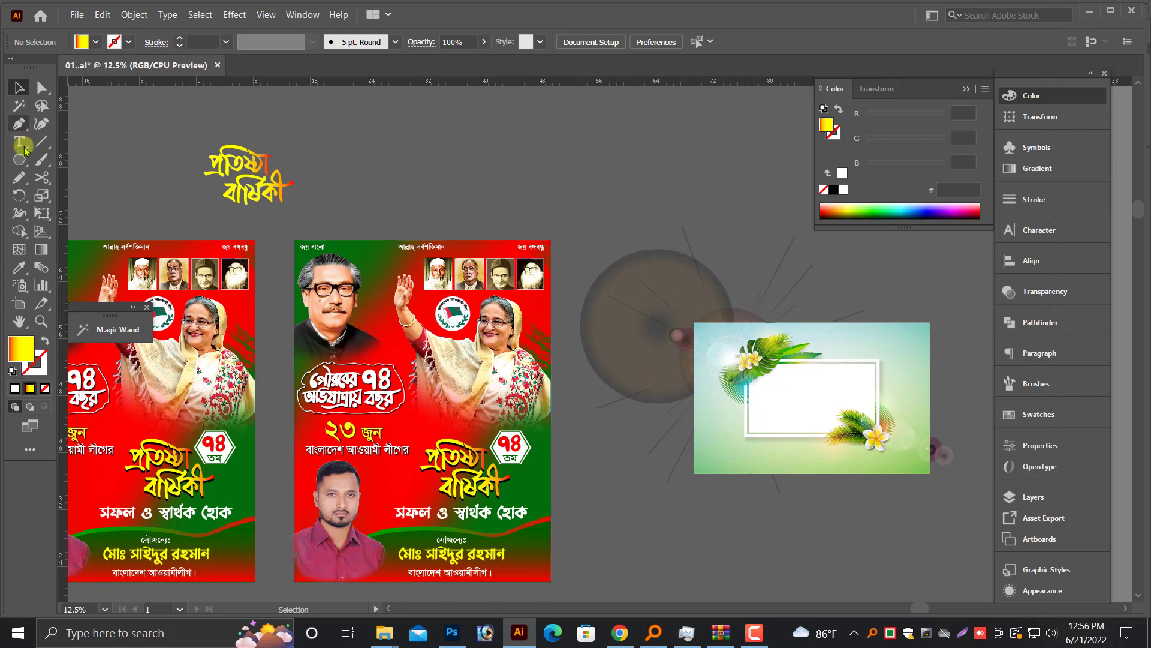
Draw a poster-sized yellow-to-red gradient rectangle covering the duplicate poster.
drag(17, 163, 84, 159)
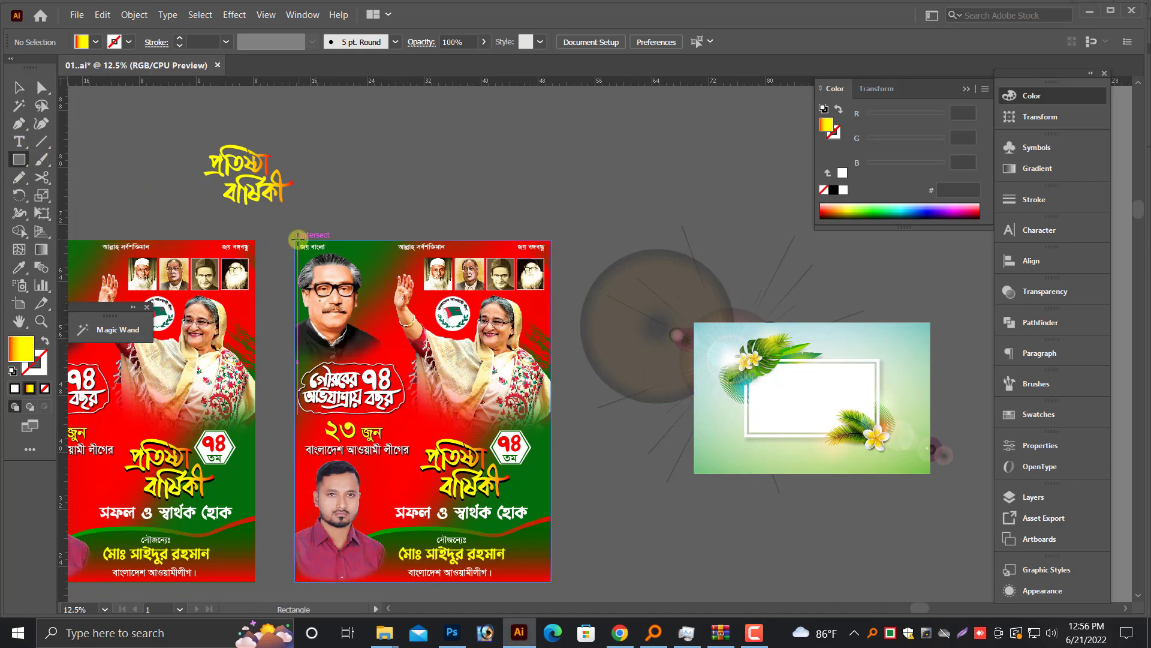
drag(295, 244, 552, 534)
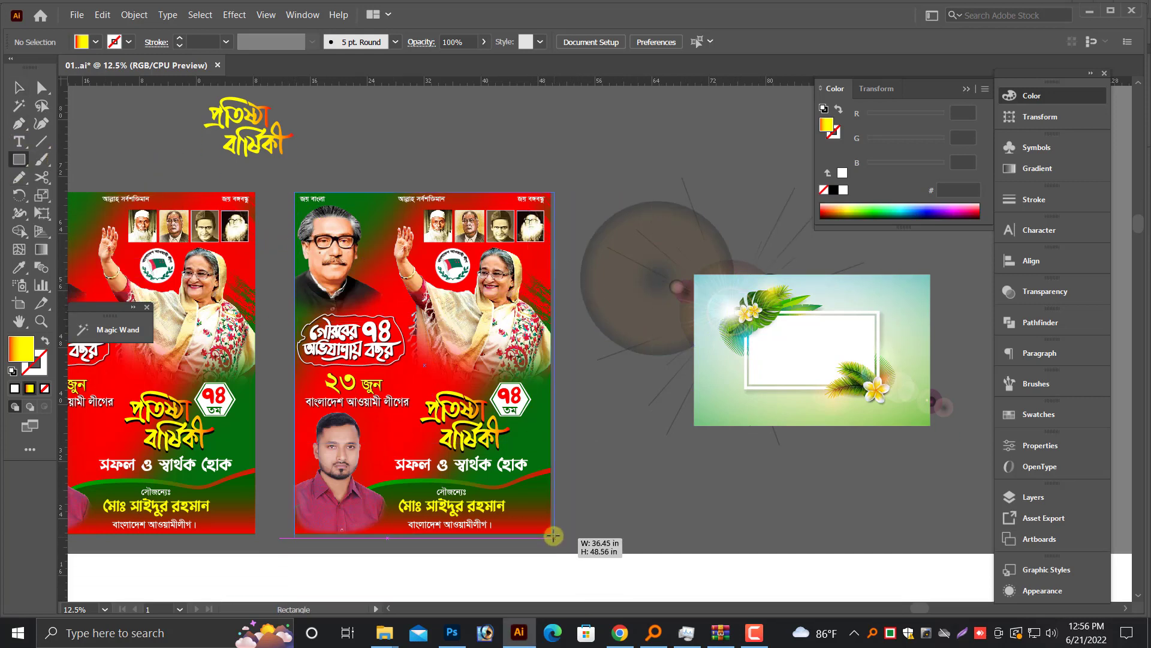
drag(549, 534, 551, 534)
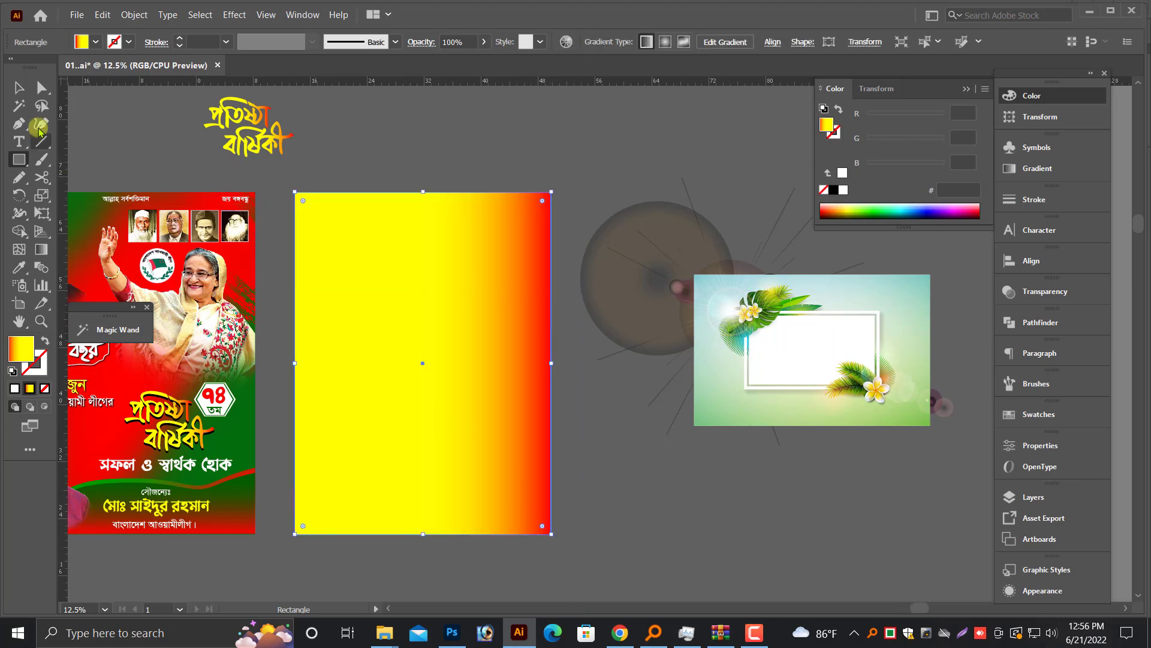
ctrl+click(535, 327)
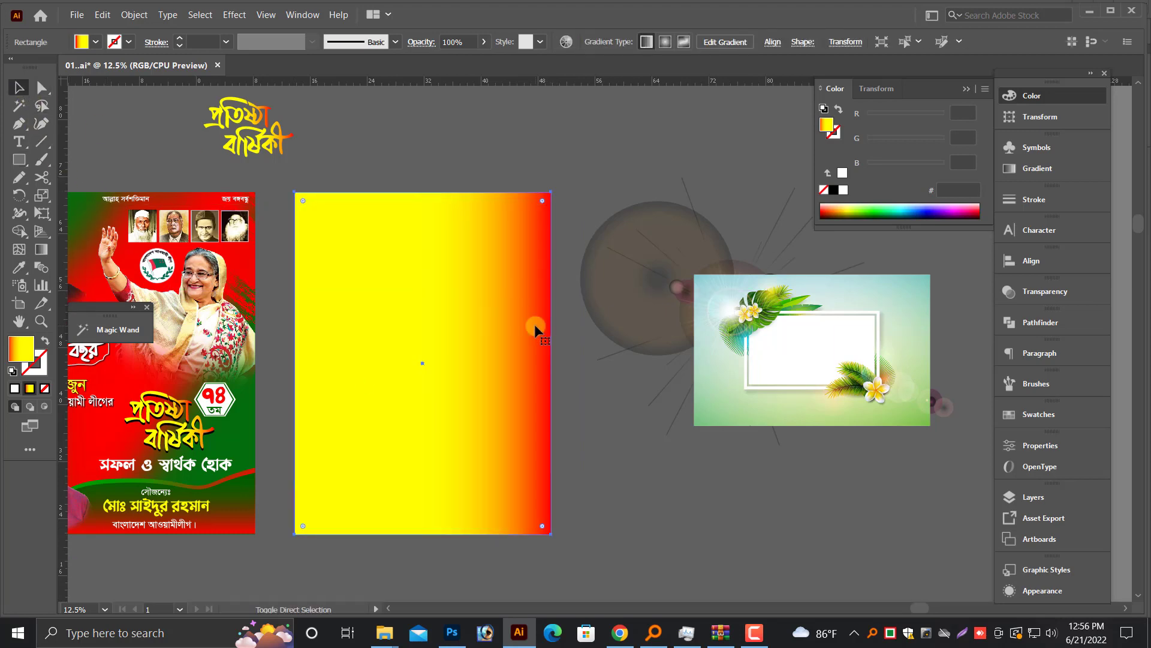
key(Delete)
click(384, 250)
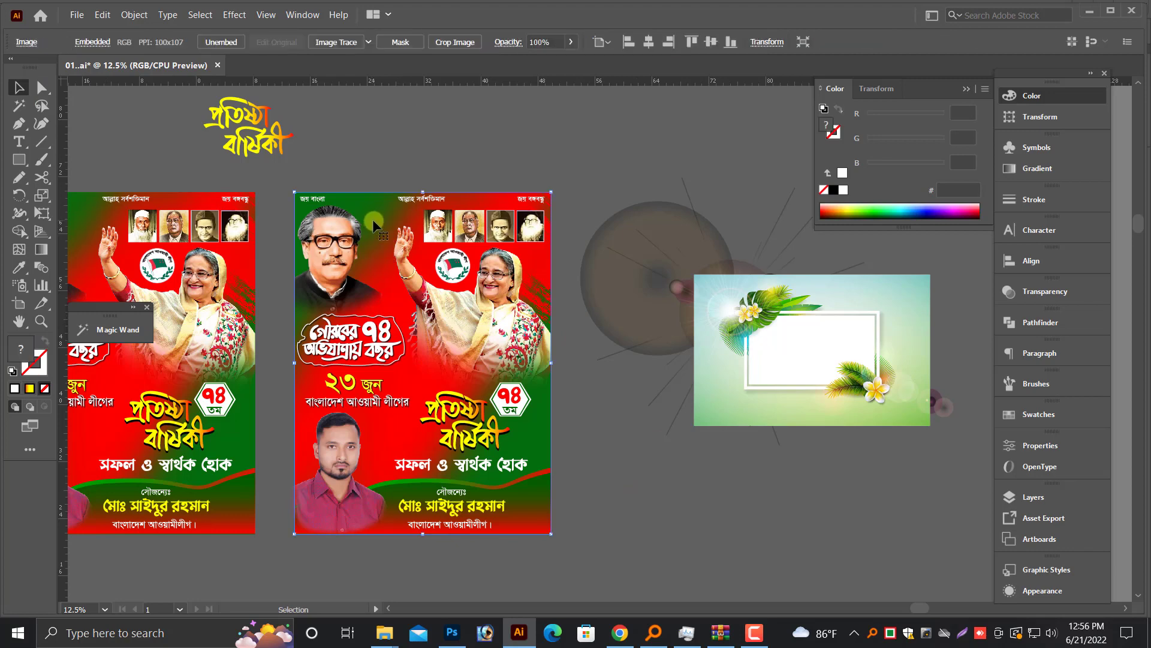
key(ctrl+z)
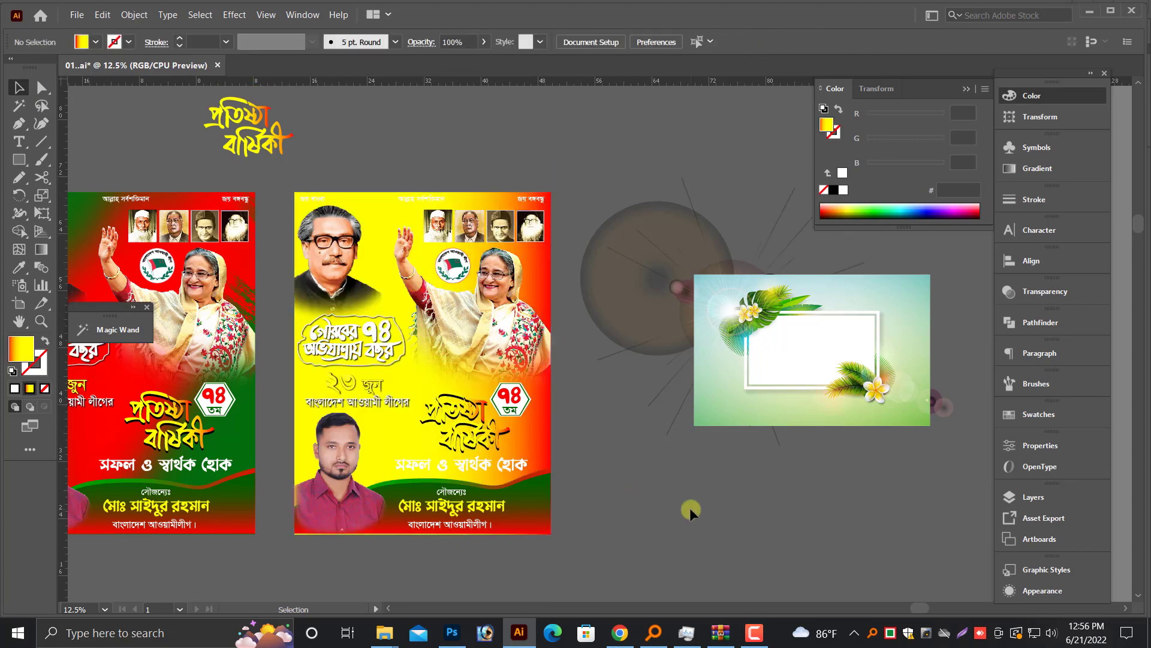
Isolate the flower frame group and select its light cyan gradient background rectangle.
scroll(719, 450, up, 1)
click(752, 410)
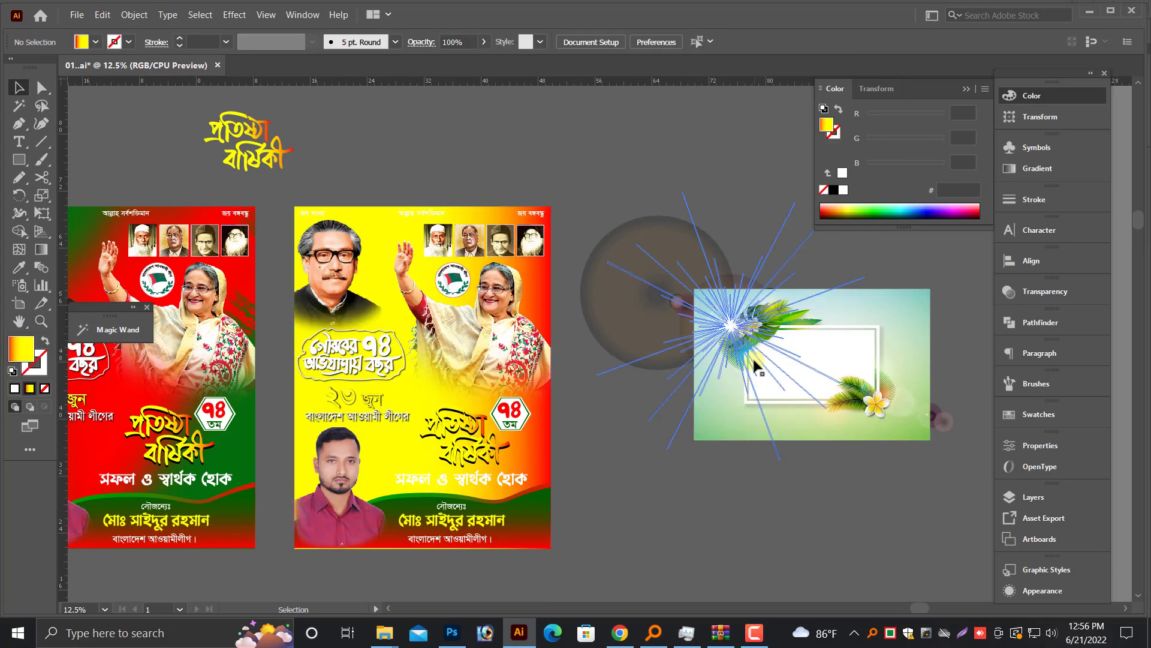
scroll(753, 356, up, 1)
right_click(765, 348)
click(832, 438)
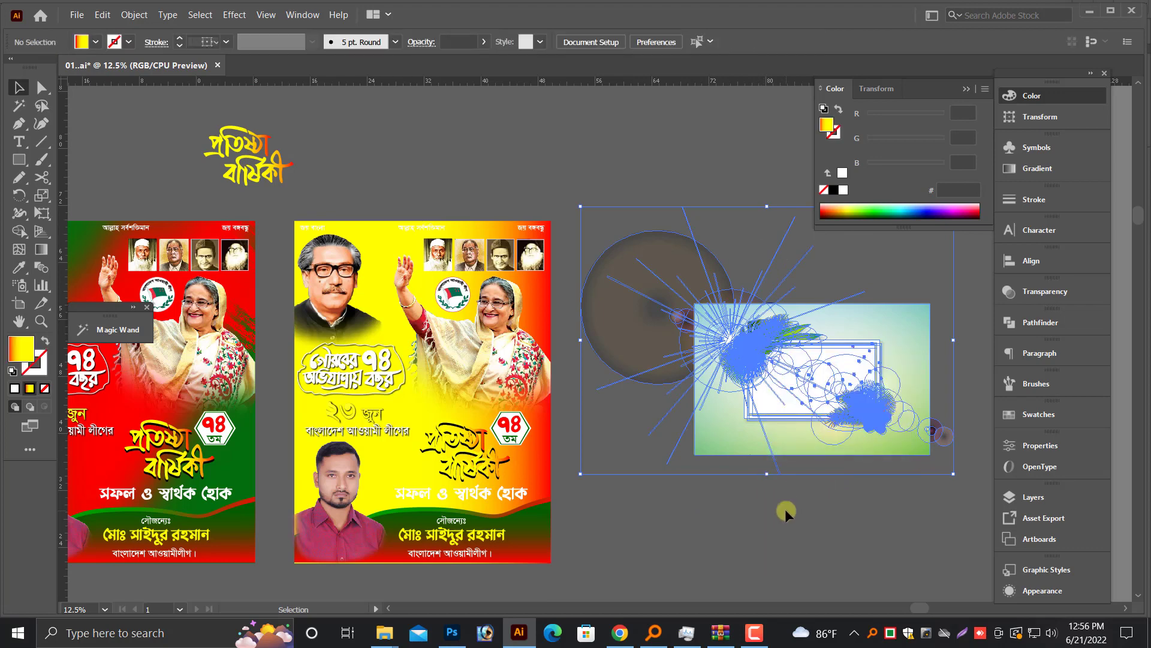
scroll(785, 509, up, 2)
click(912, 364)
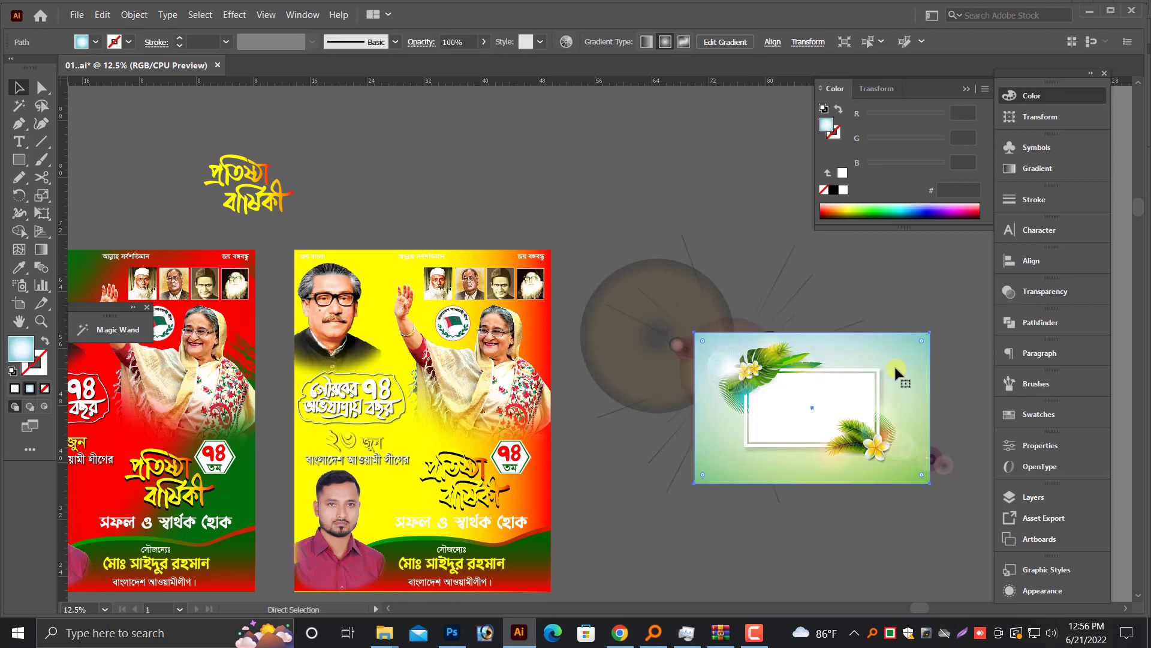
key(ctrl+z)
key(ctrl+z)
key(ctrl+shift+z)
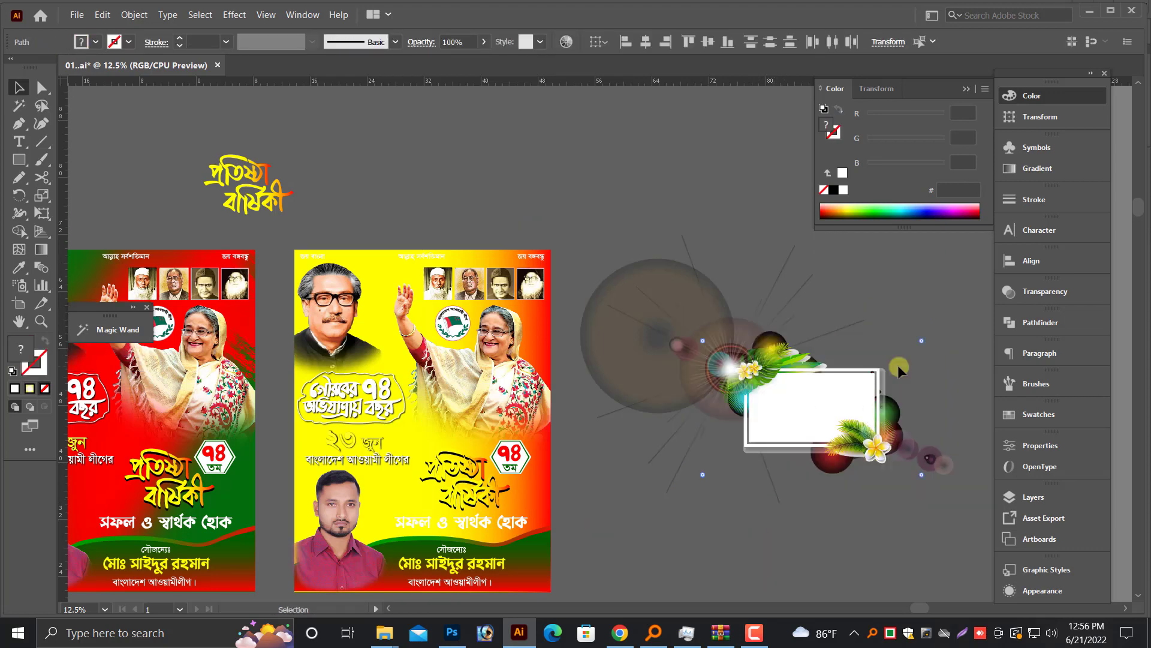
key(ctrl+shift+z)
Move the light cyan gradient rectangle onto the middle poster and stretch it over the whole artboard.
drag(898, 364, 733, 385)
key(alt+space)
click(646, 355)
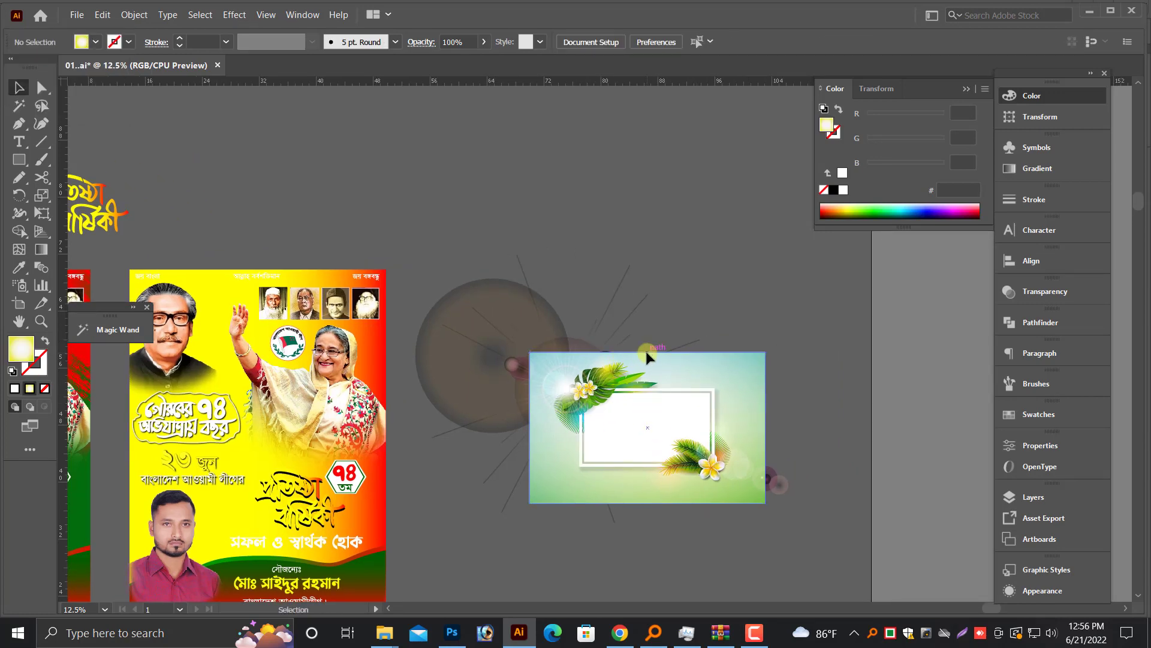
click(762, 386)
drag(752, 396, 745, 291)
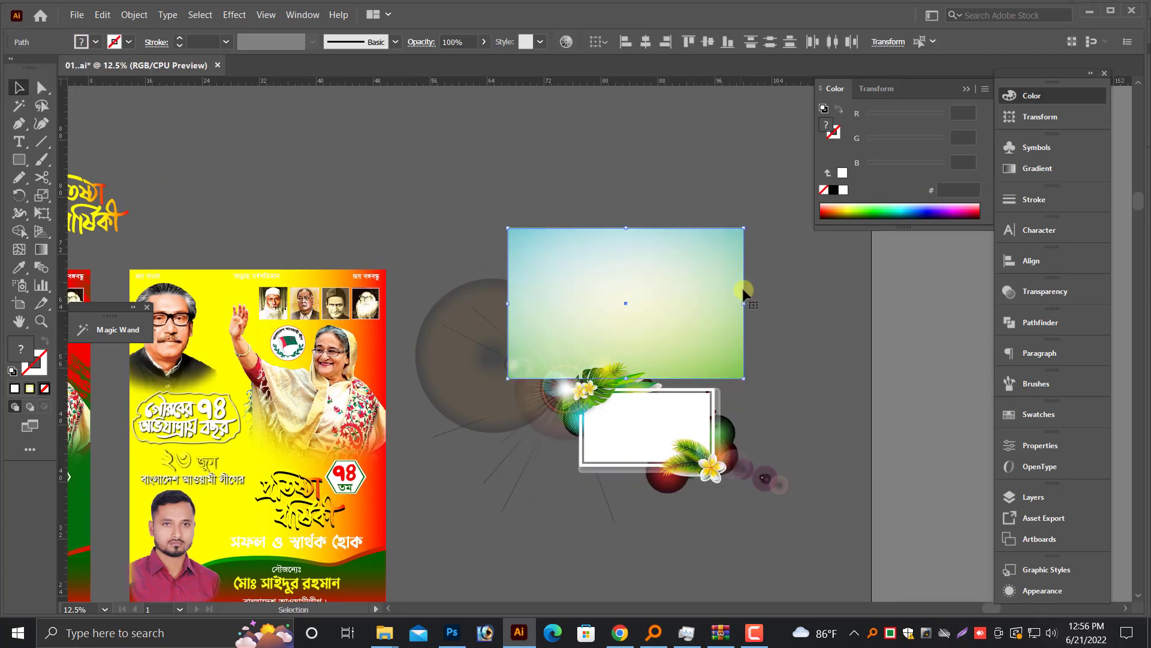
key(ctrl+z)
drag(752, 414, 609, 179)
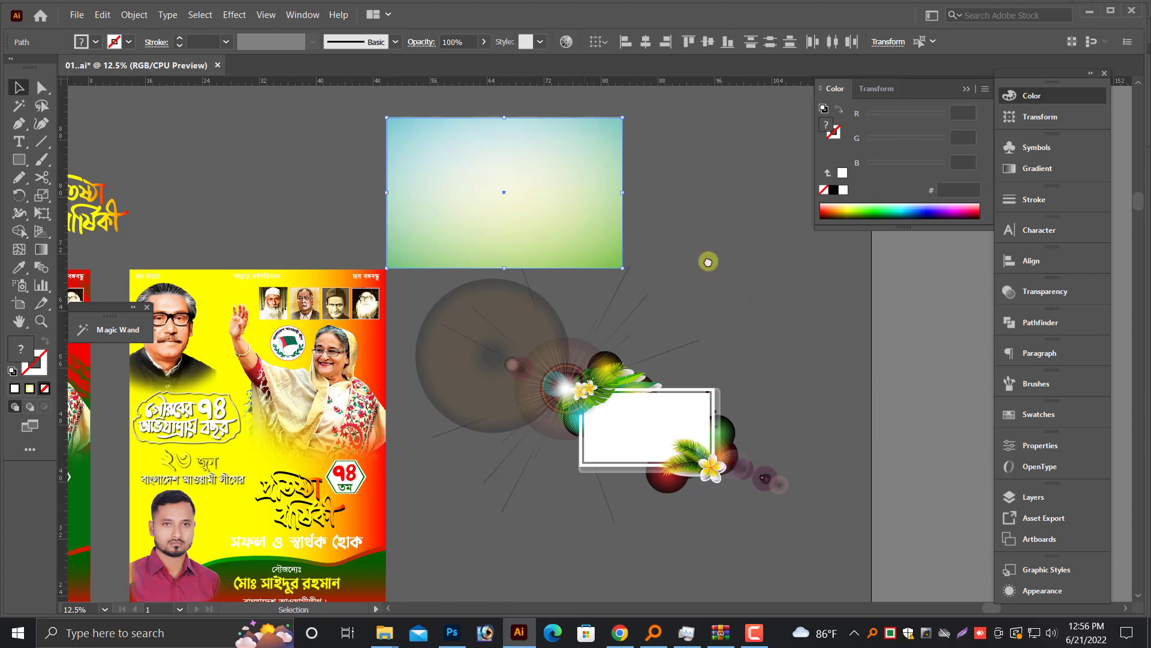
drag(538, 203, 437, 394)
scroll(506, 396, down, 3)
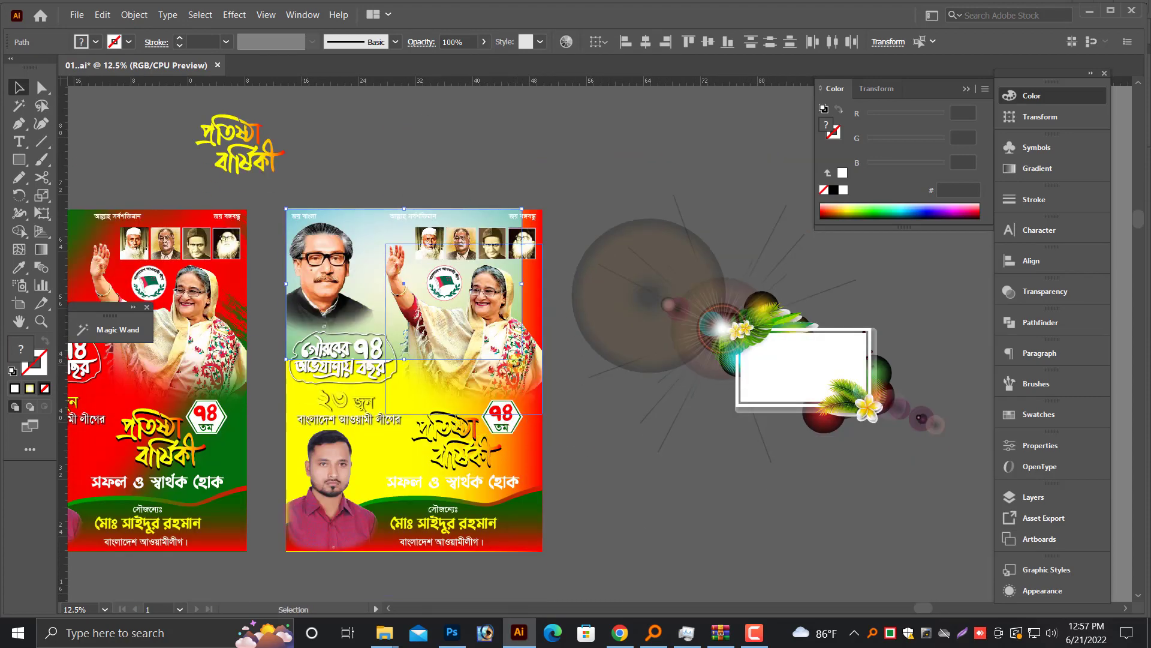
drag(520, 360, 549, 537)
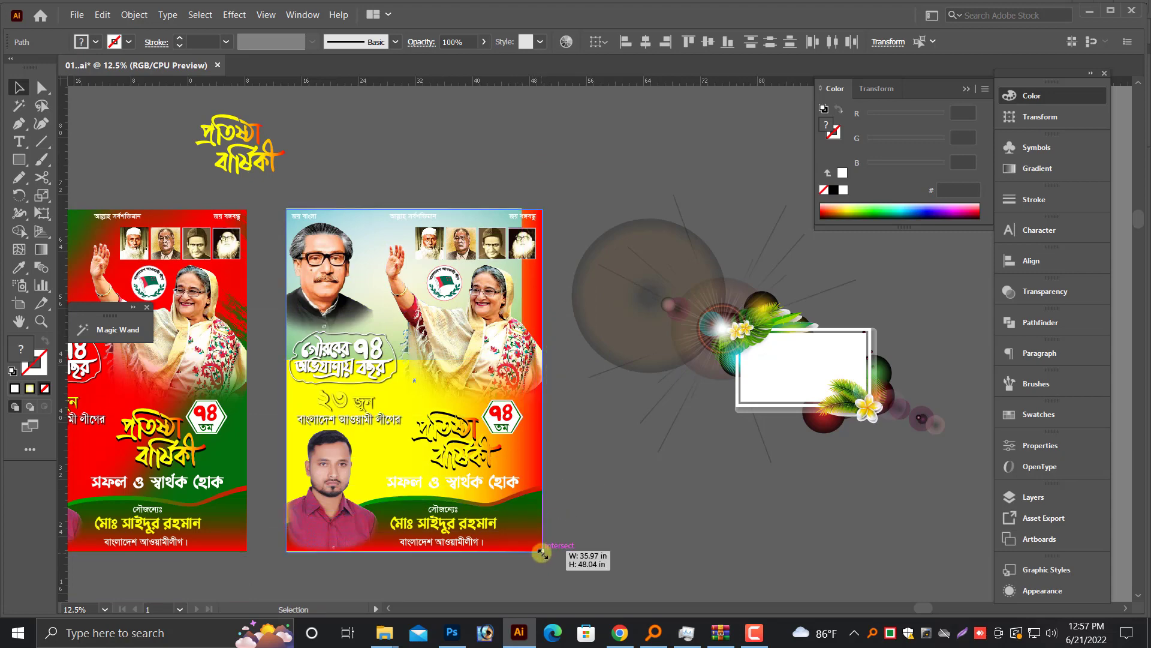
scroll(580, 492, up, 1)
Undo recent edits to compare the light cyan and yellow-red poster backgrounds.
click(525, 300)
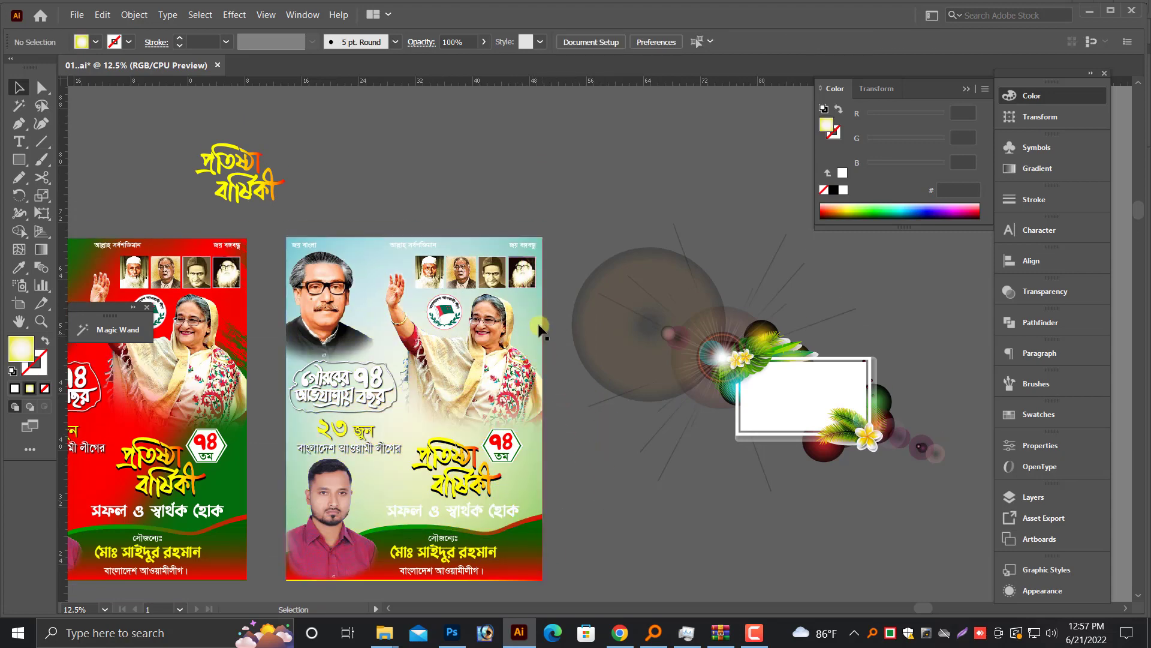
key(ctrl+z)
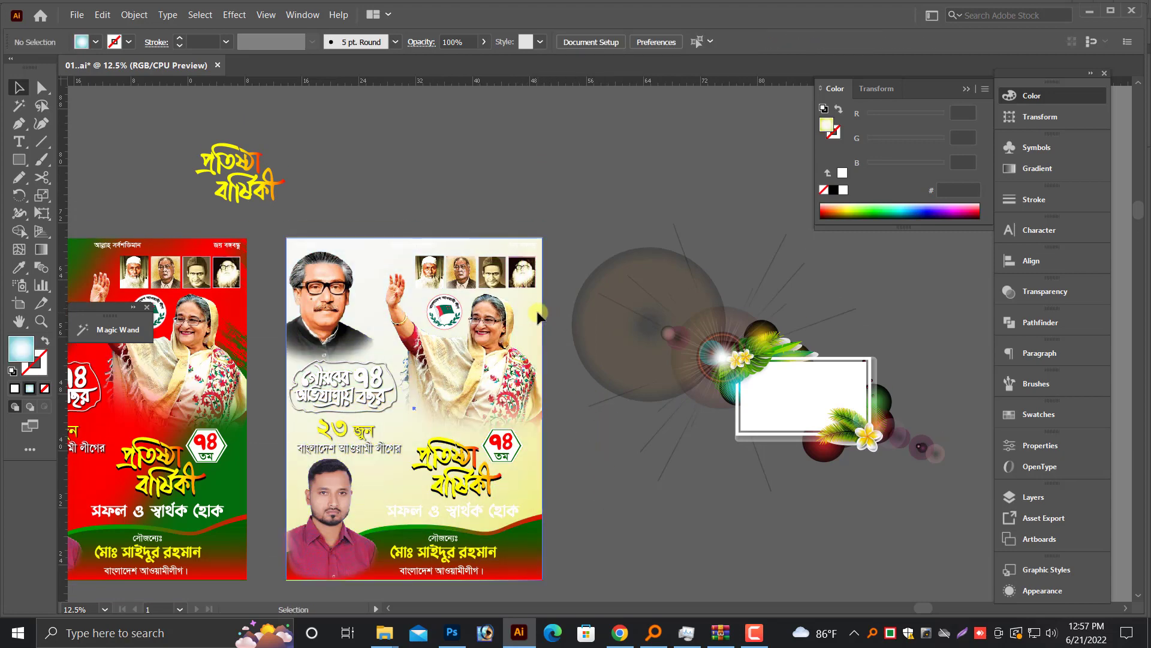
key(ctrl+z)
key(ctrl+z)
click(535, 314)
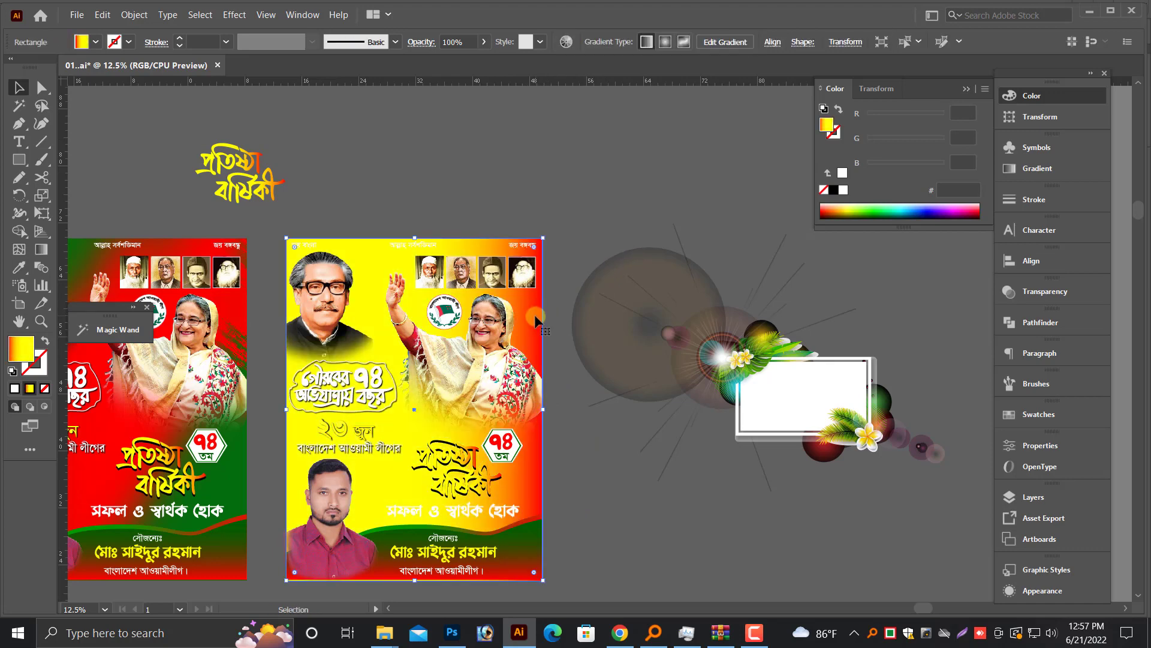
key(ctrl+z)
key(ctrl+z)
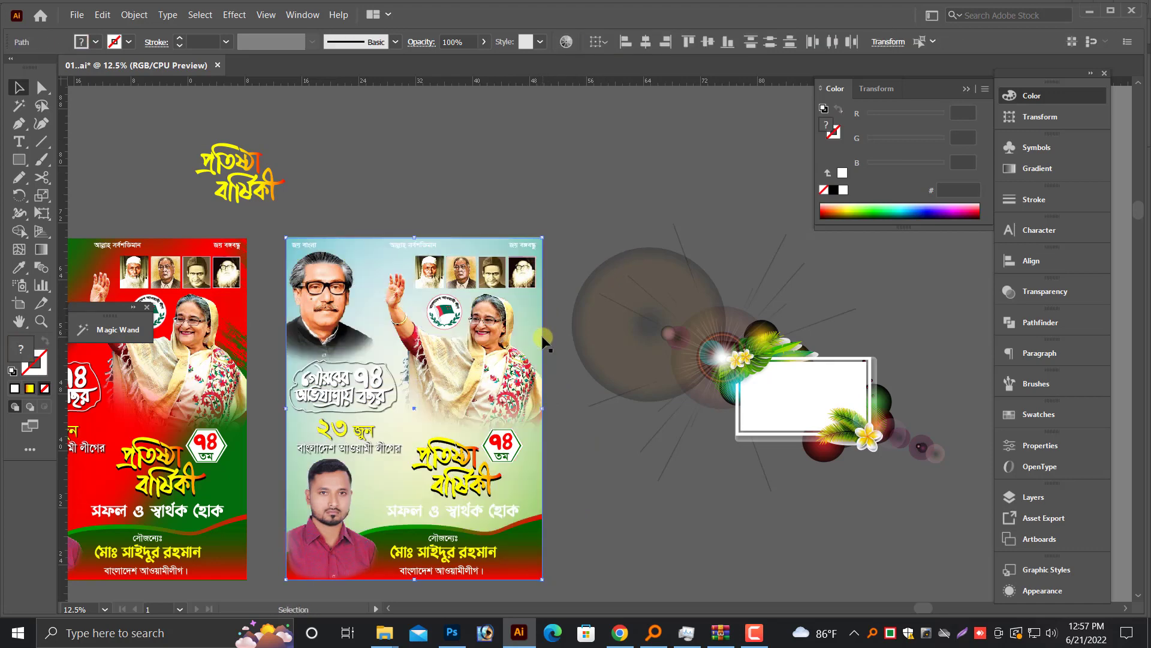
click(607, 483)
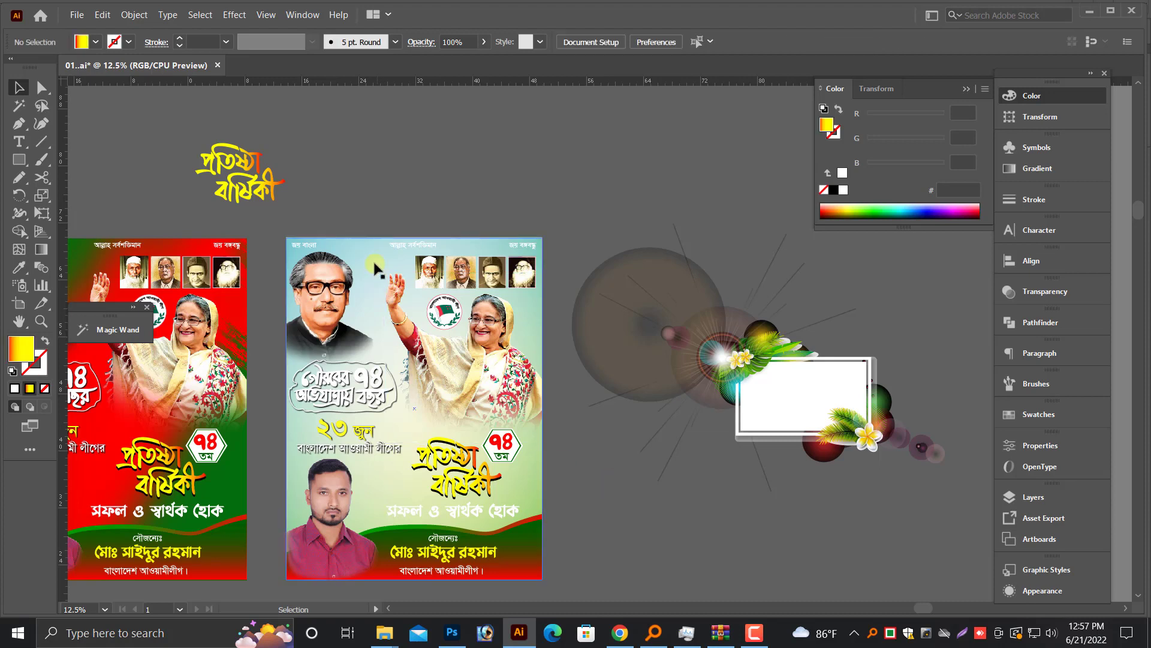
Drag the background gradient's midpoint left to 45.3238% Location in the Gradient panel.
click(370, 270)
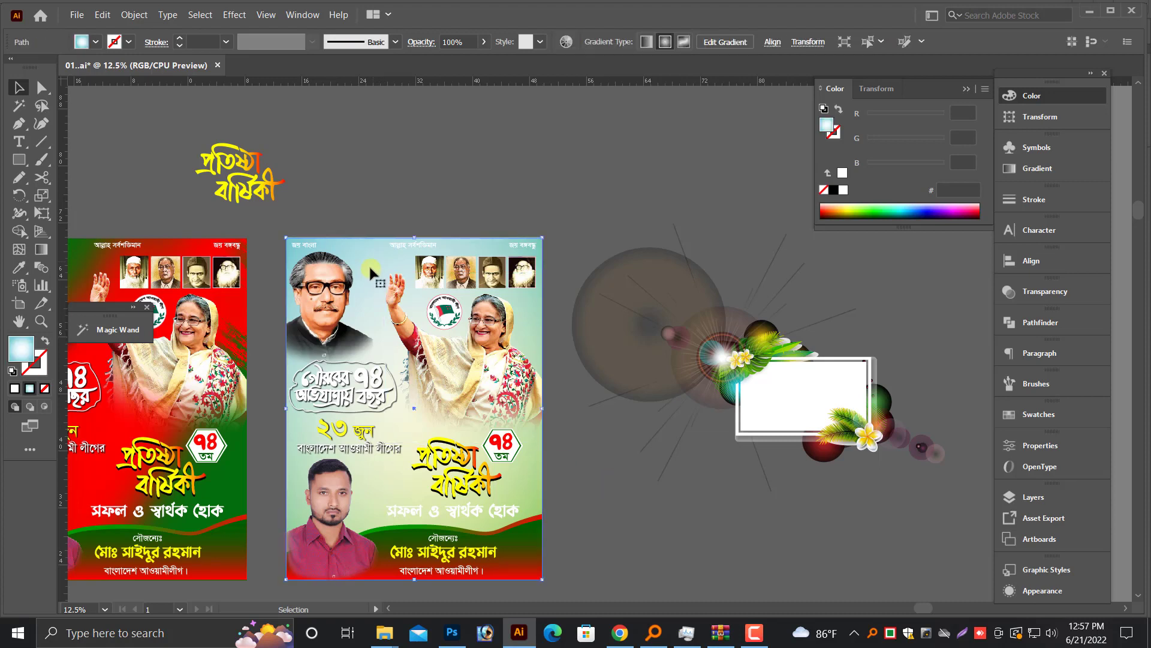
click(1038, 168)
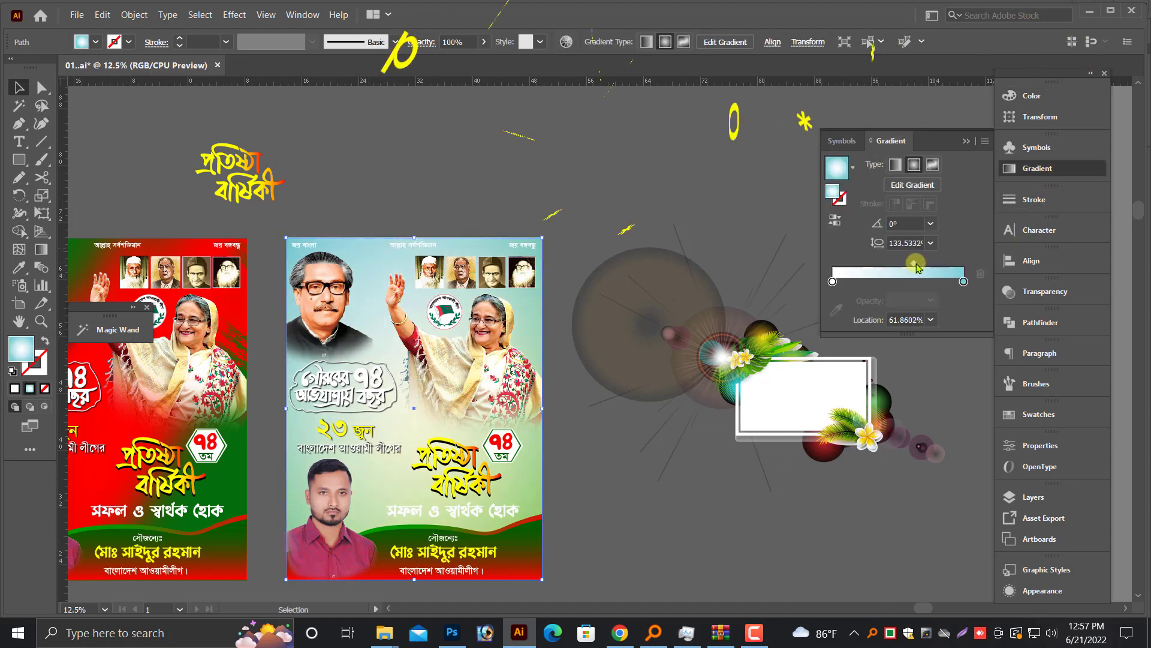
drag(916, 268, 914, 275)
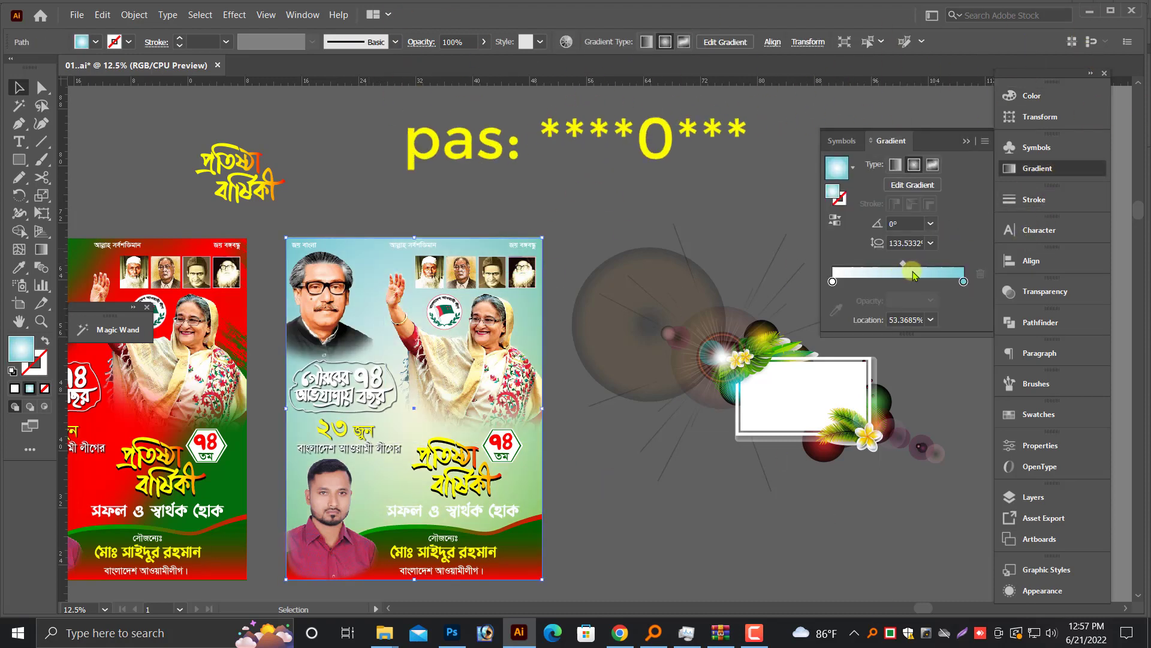
click(701, 535)
scroll(689, 483, up, 1)
scroll(648, 360, up, 1)
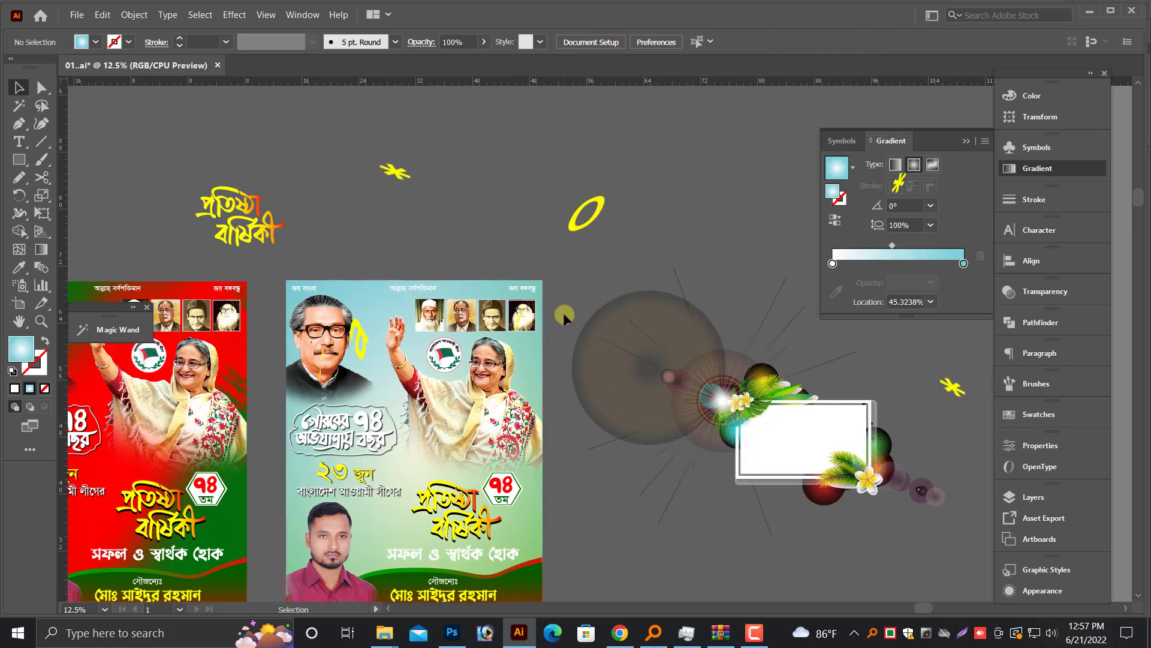
scroll(564, 316, down, 3)
scroll(684, 470, up, 2)
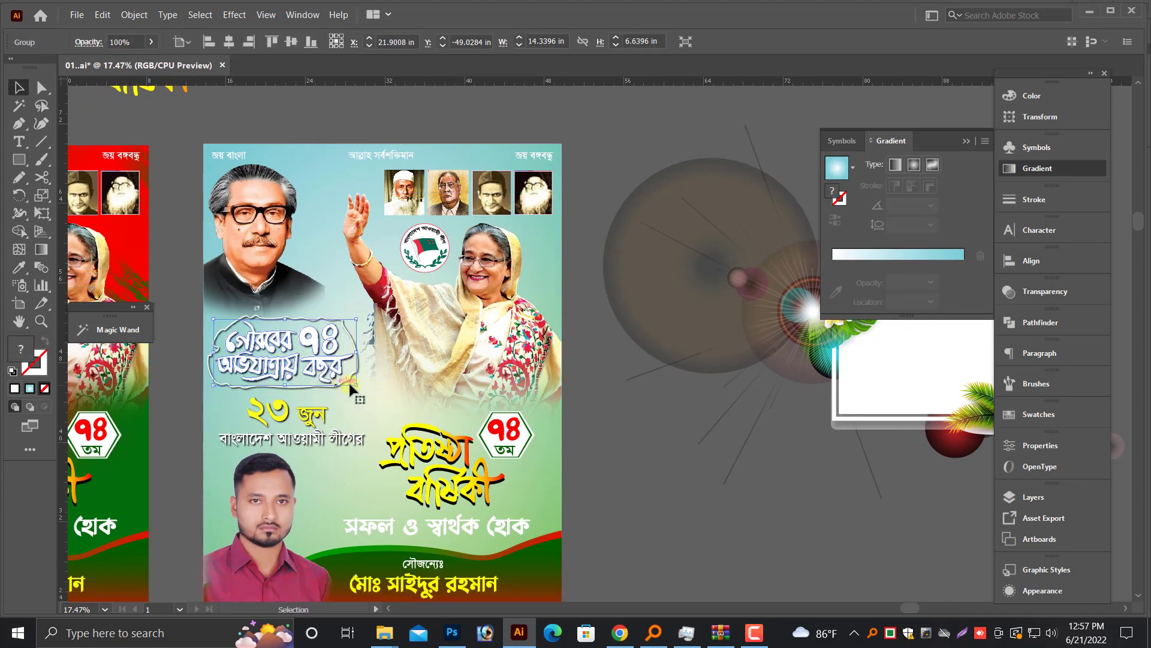
Zoom in on the slogan title and select its wavy border shape, undoing an accidental move.
drag(508, 388, 508, 387)
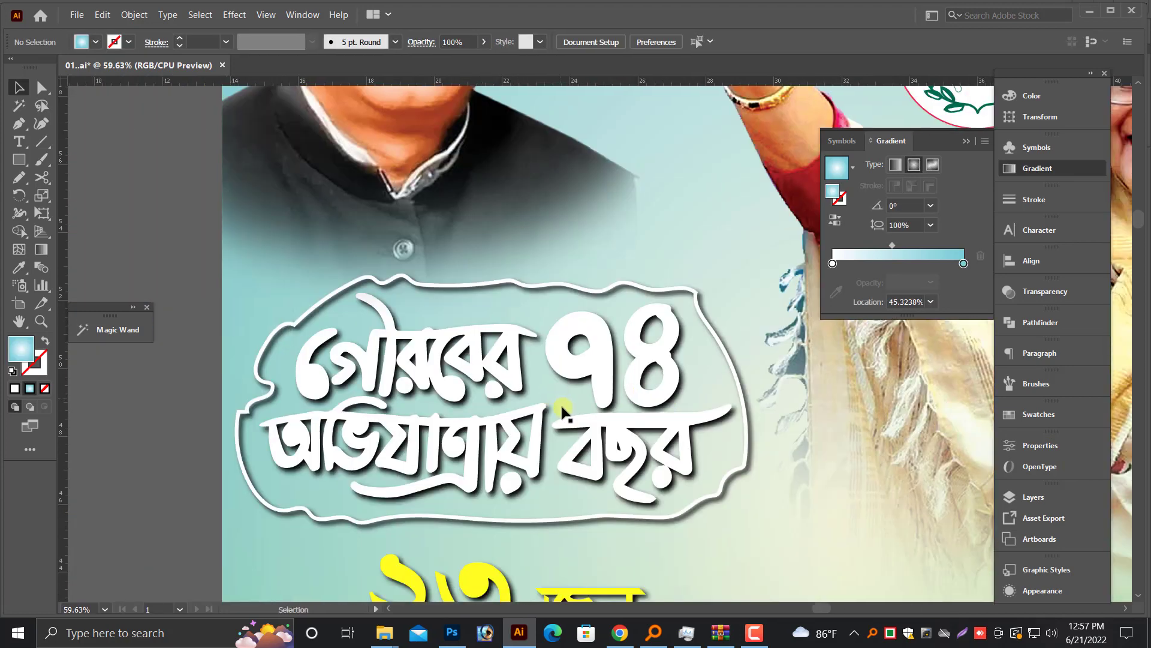
click(331, 298)
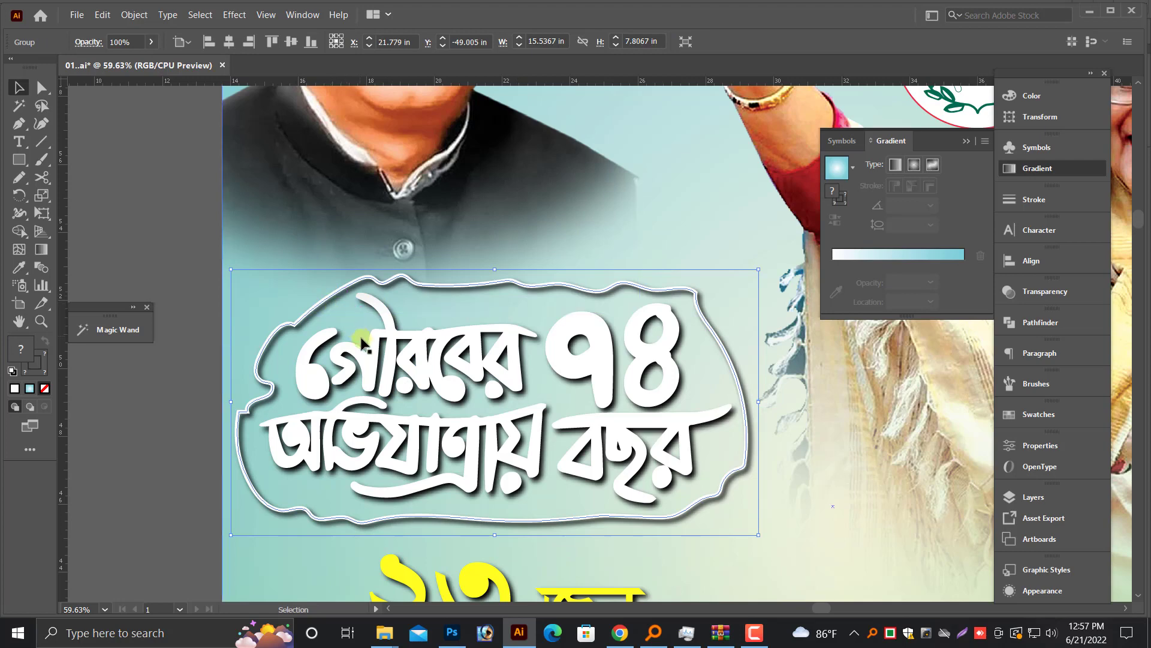
drag(347, 296, 363, 332)
key(ctrl+z)
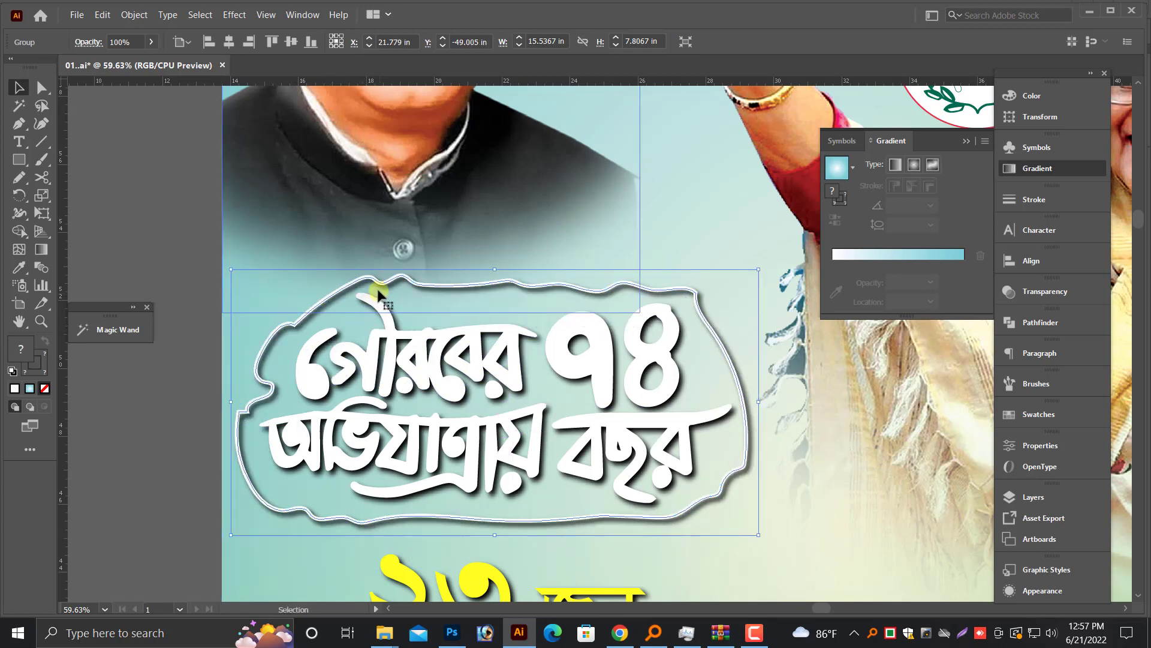
right_click(372, 279)
click(283, 327)
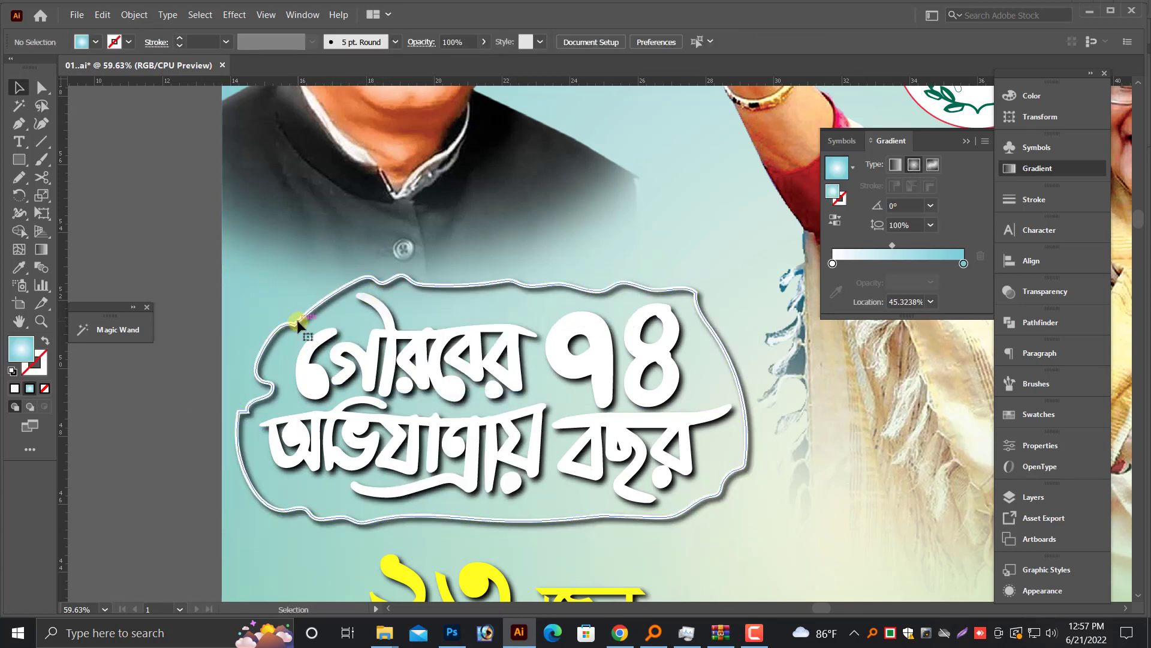
click(302, 328)
Fill the wavy border with a radial gradient from blue 0054D8 to a cyan 3AFFFF centre.
click(859, 264)
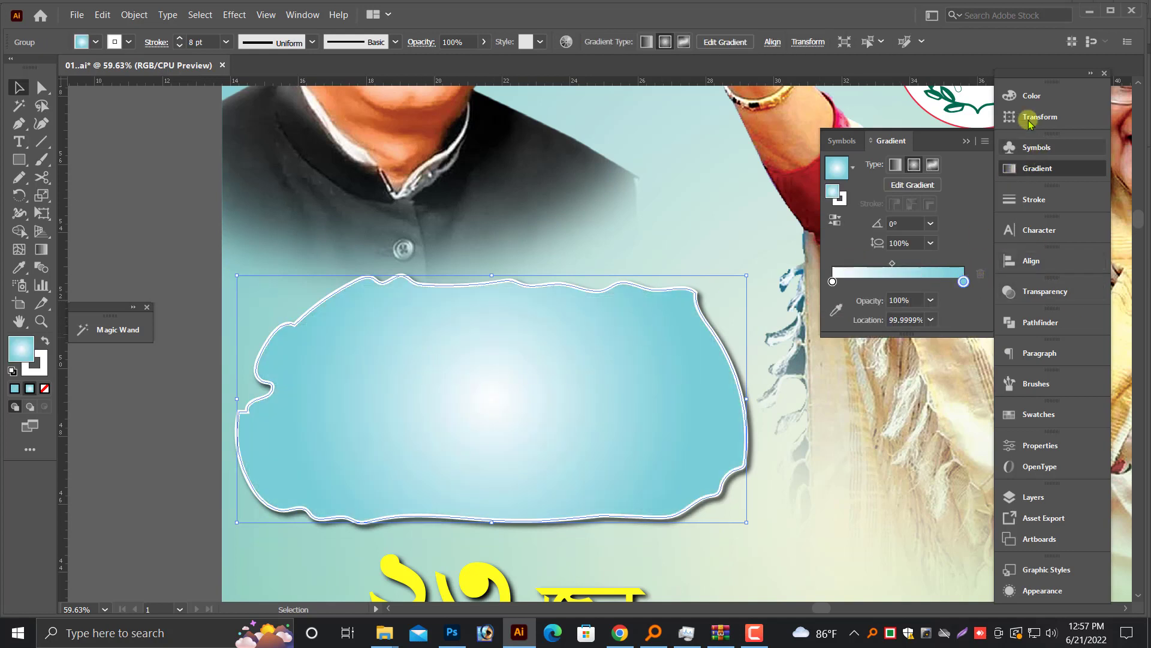
click(1043, 97)
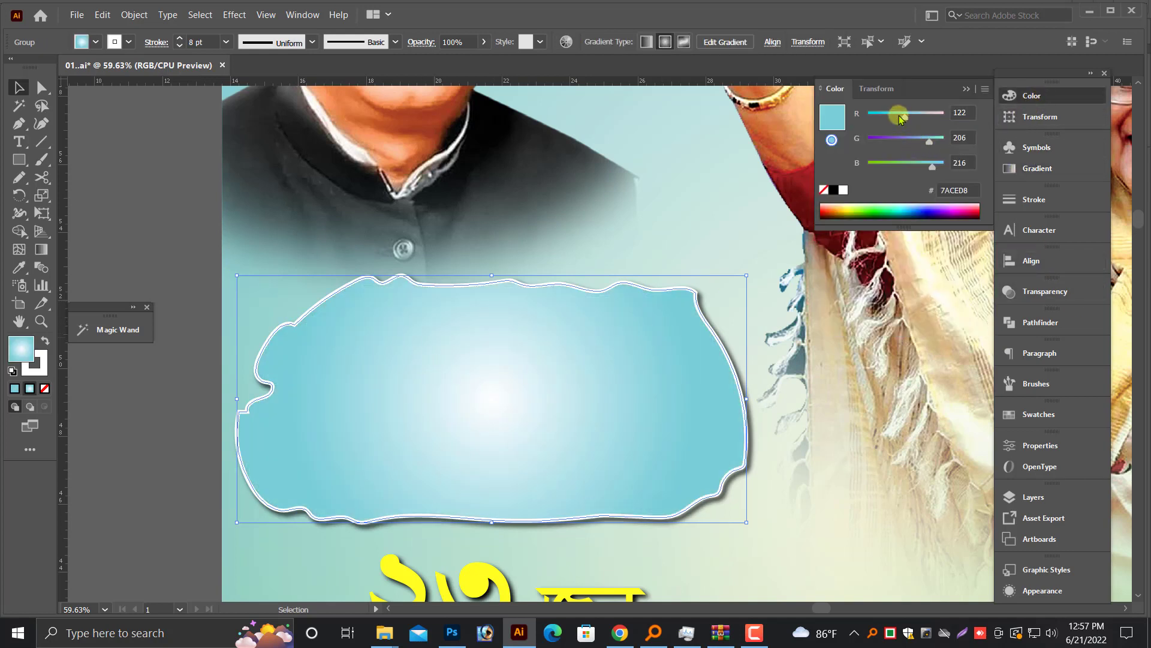
drag(922, 139, 896, 147)
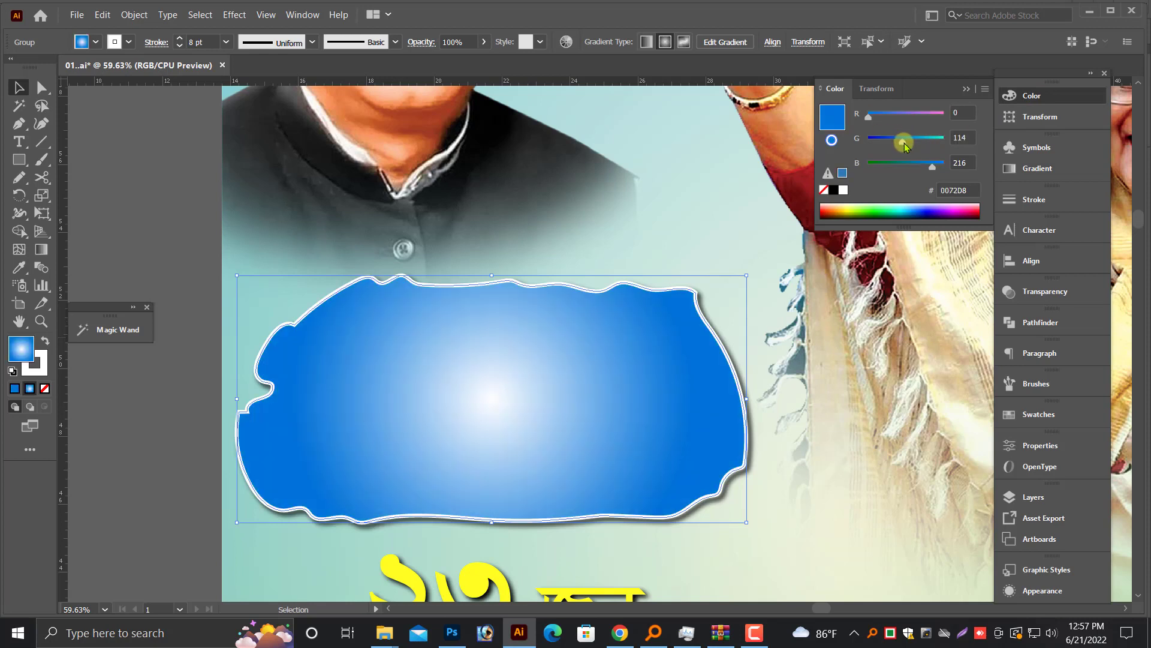
click(1036, 168)
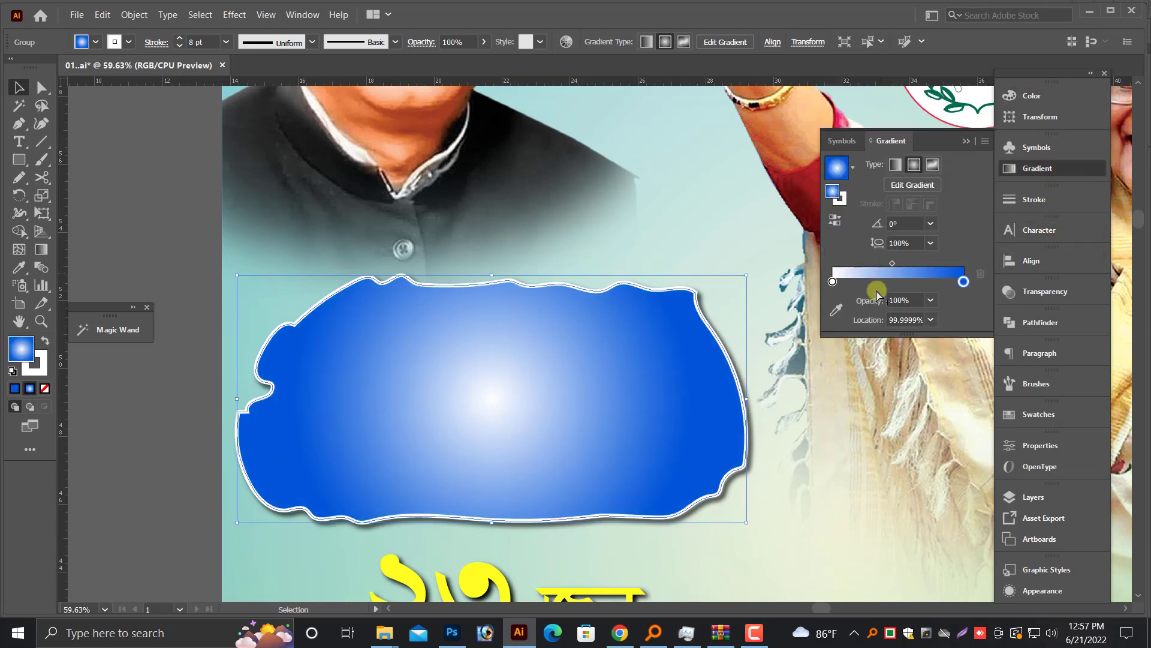
click(1030, 96)
click(922, 121)
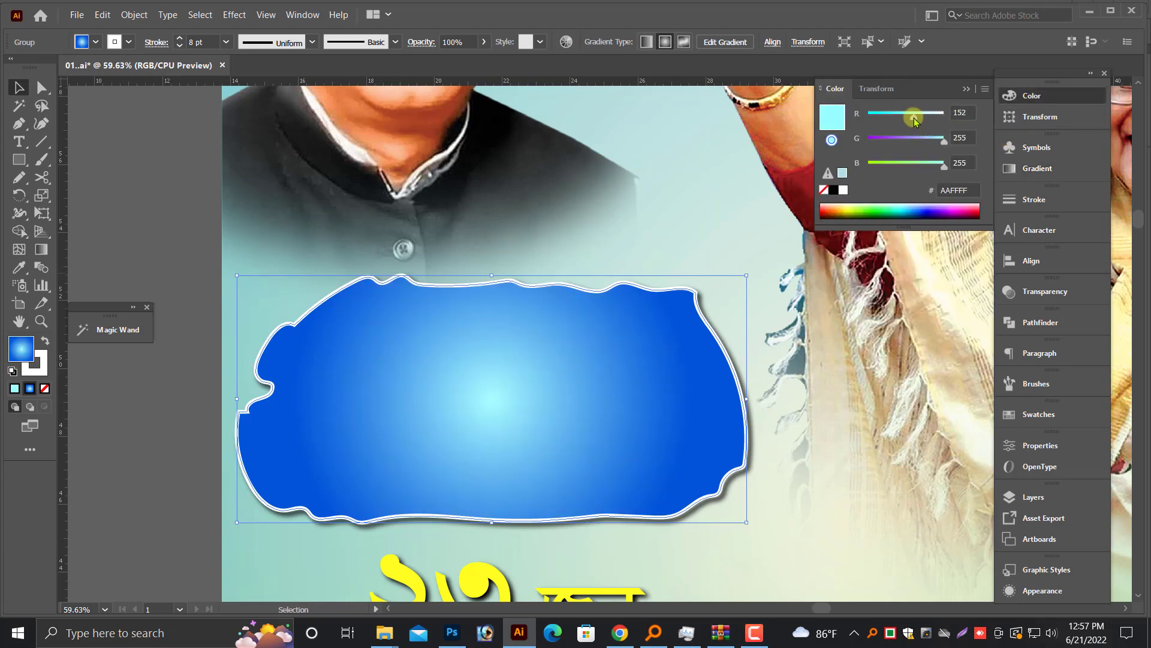
drag(904, 120, 885, 117)
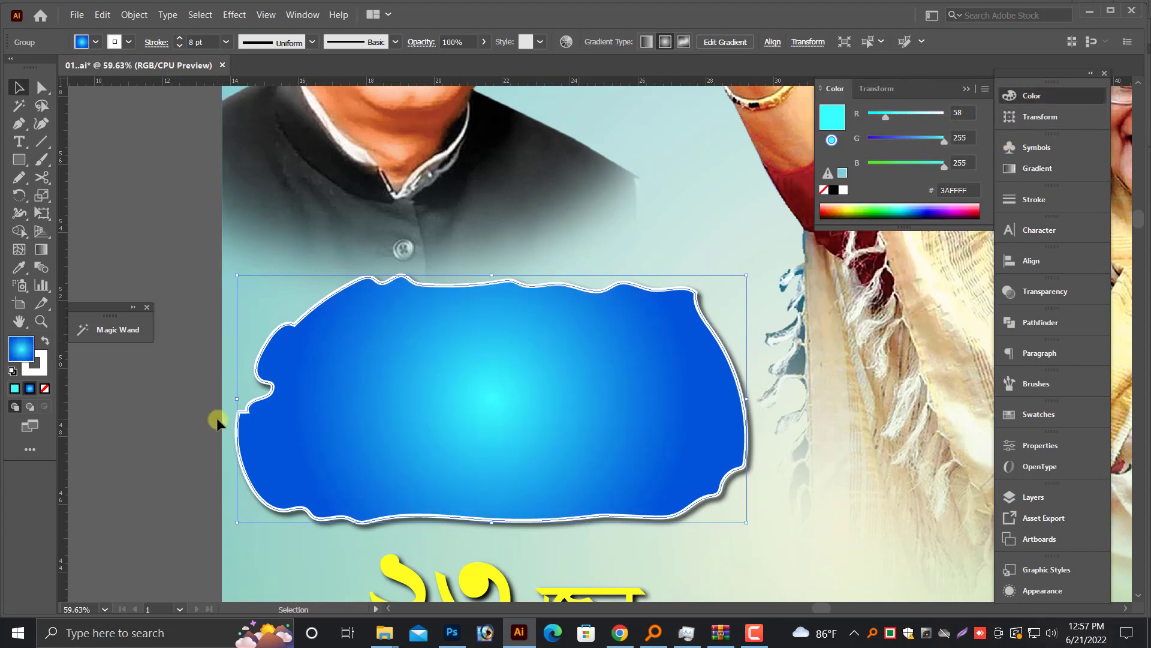
Send the gradient badge behind the white Bengali text and zoom out to the whole poster.
key(ctrl+bracketleft)
click(191, 444)
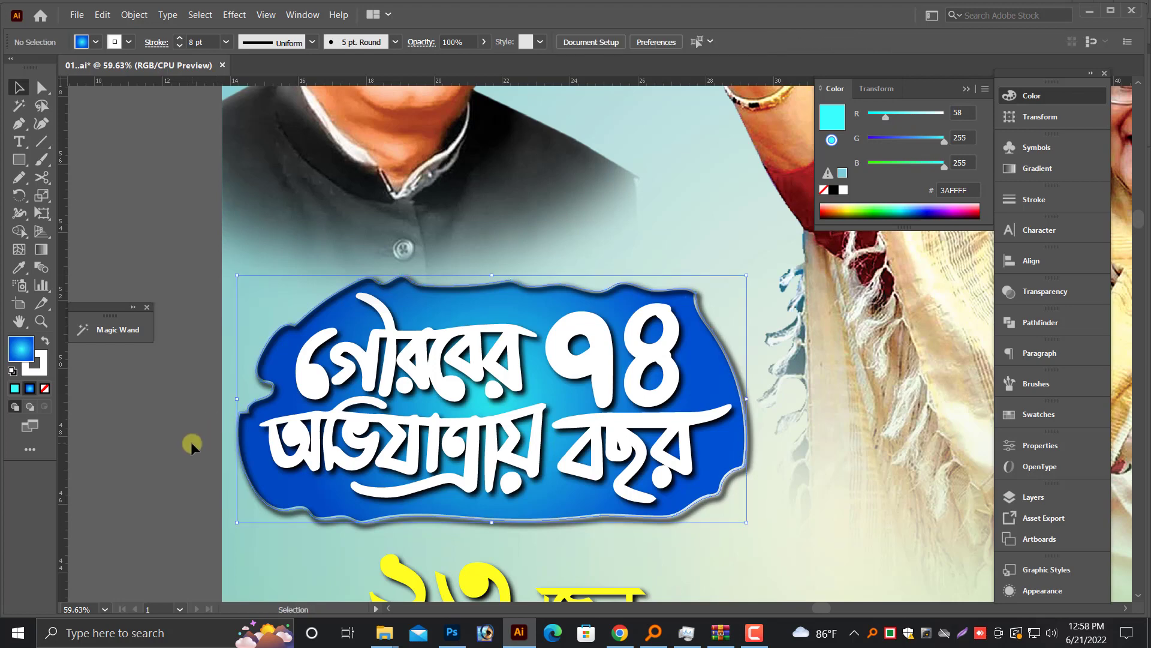
key(ctrl+minus)
key(ctrl+minus)
key(ctrl+minus)
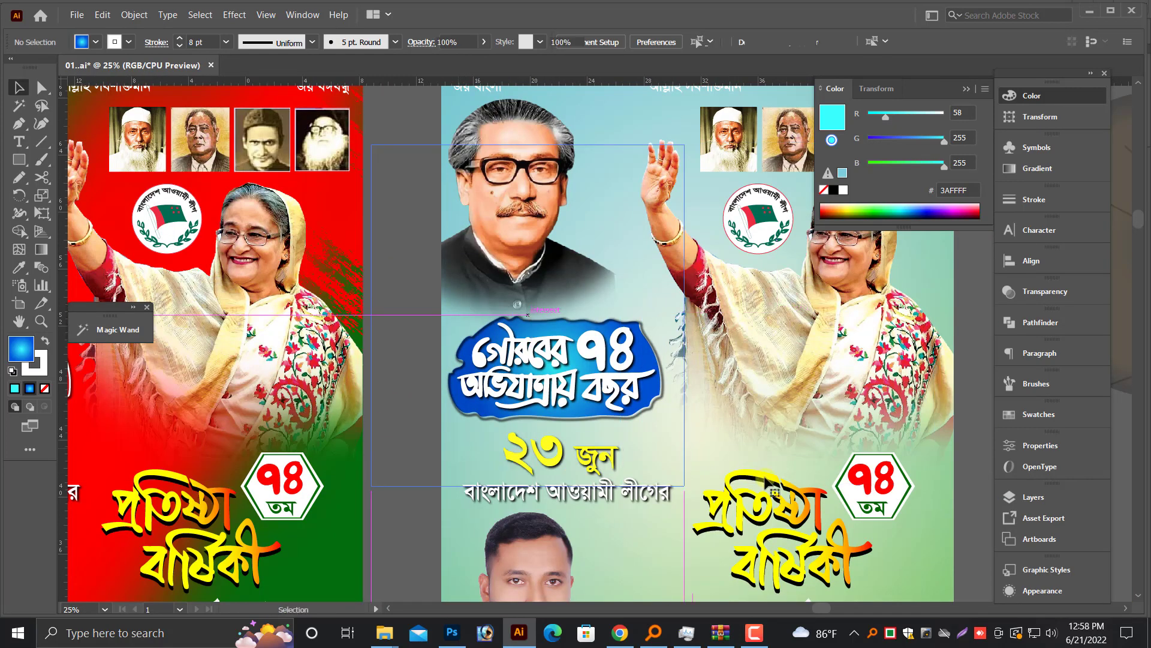
key(ctrl+minus)
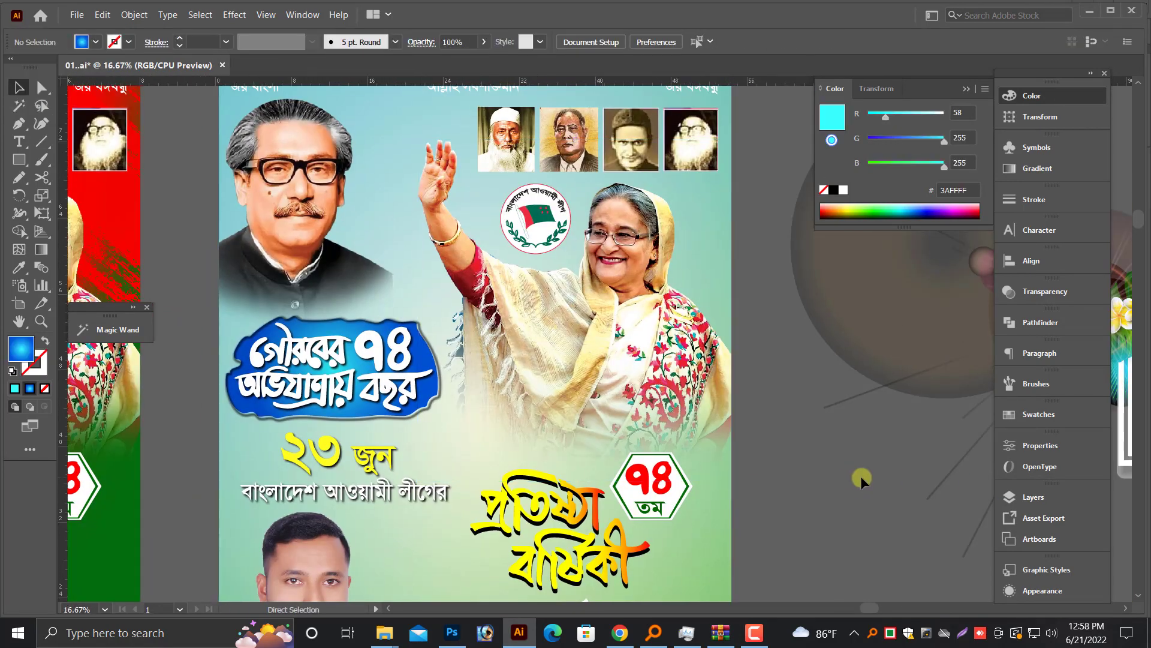
scroll(749, 494, right, 3)
scroll(660, 360, up, 1)
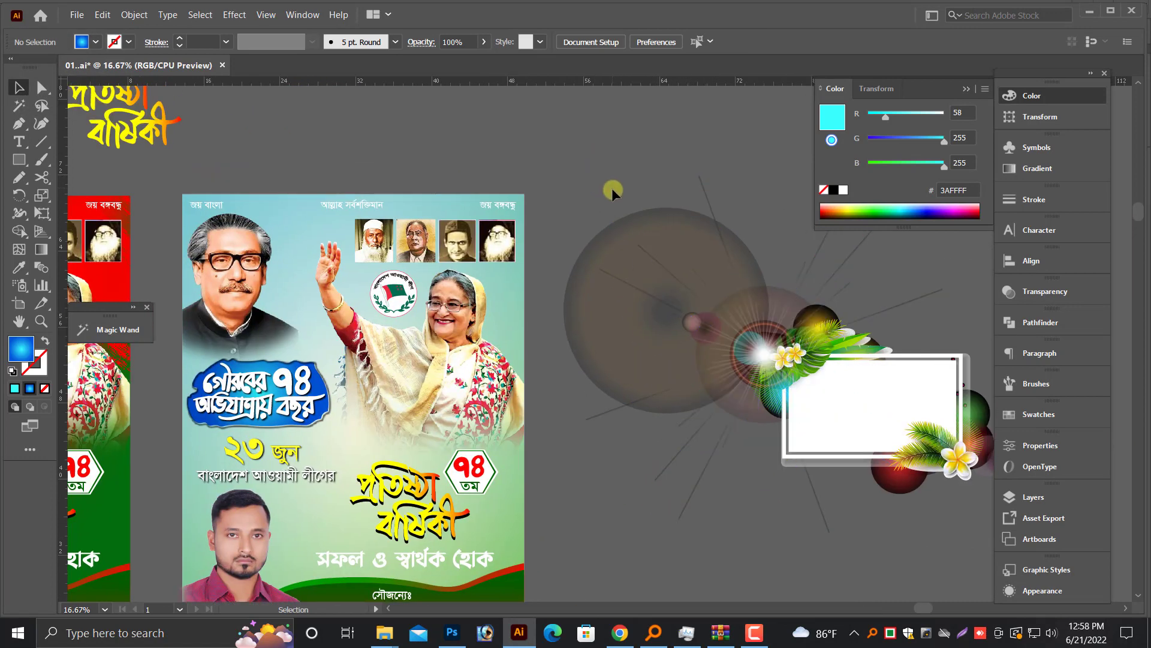
Draw a rectangle over the glow circle and rays, then clip the artwork with it.
scroll(837, 531, down, 1)
scroll(837, 537, right, 4)
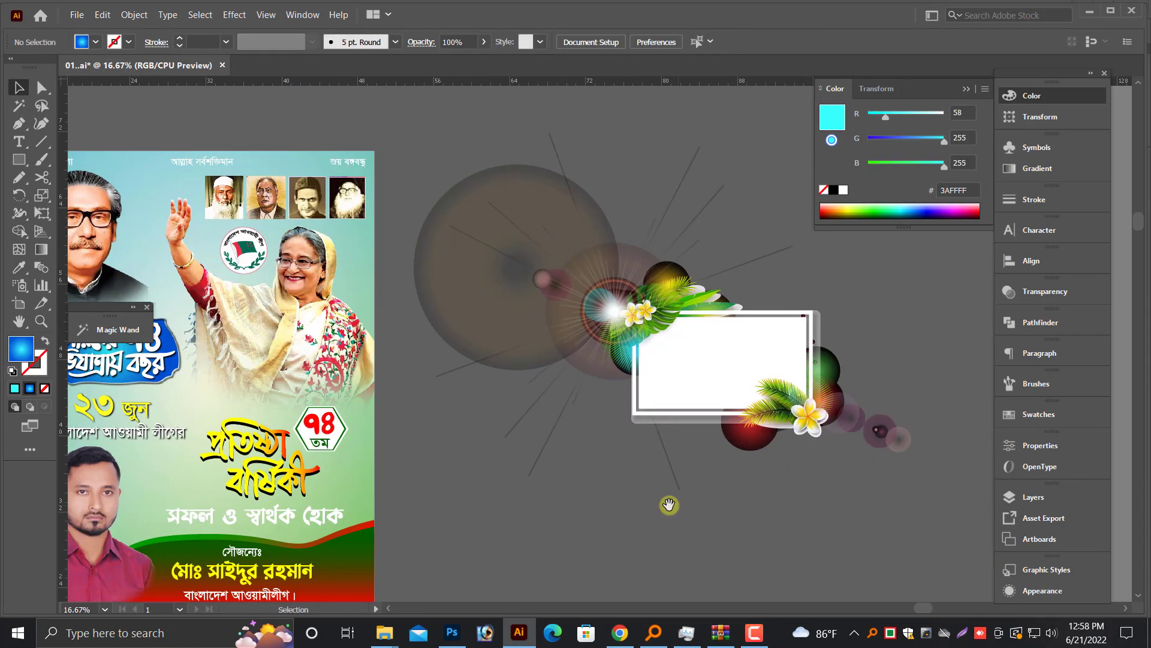
scroll(446, 237, up, 1)
key(m)
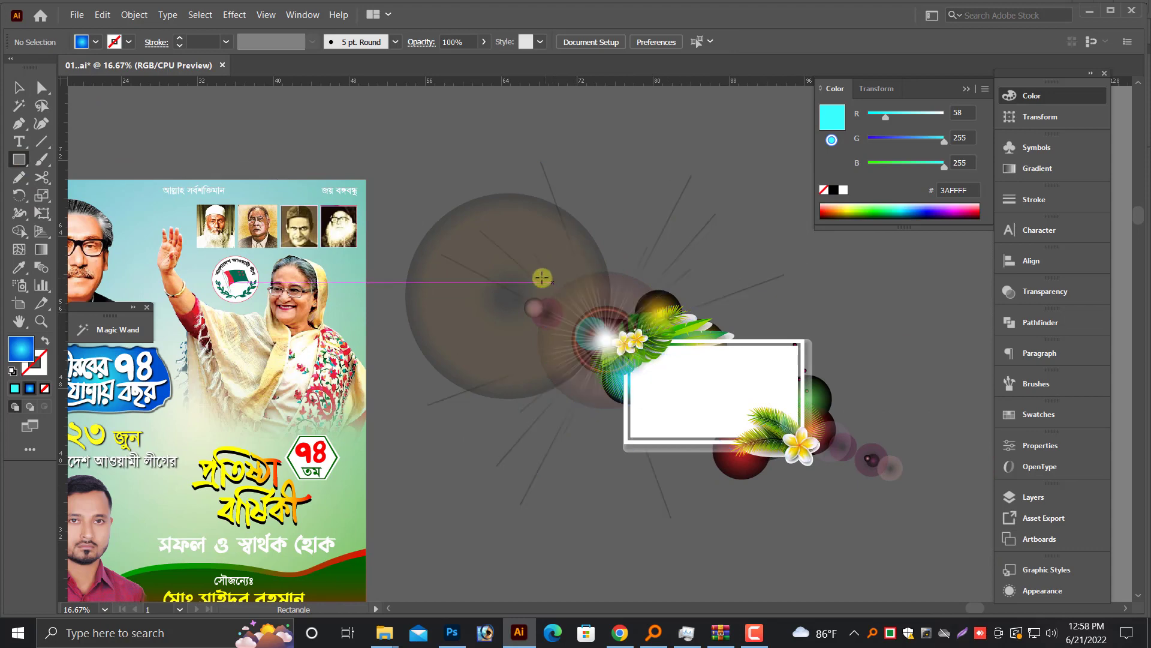
drag(533, 277, 906, 528)
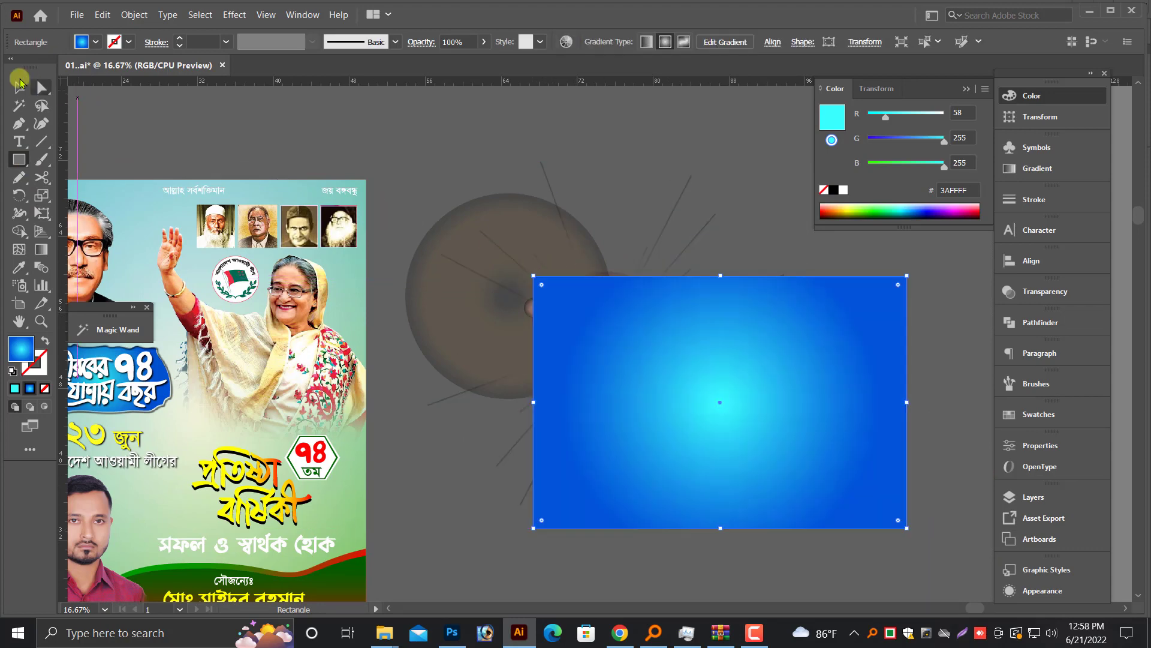
click(14, 90)
drag(483, 168, 825, 520)
right_click(681, 339)
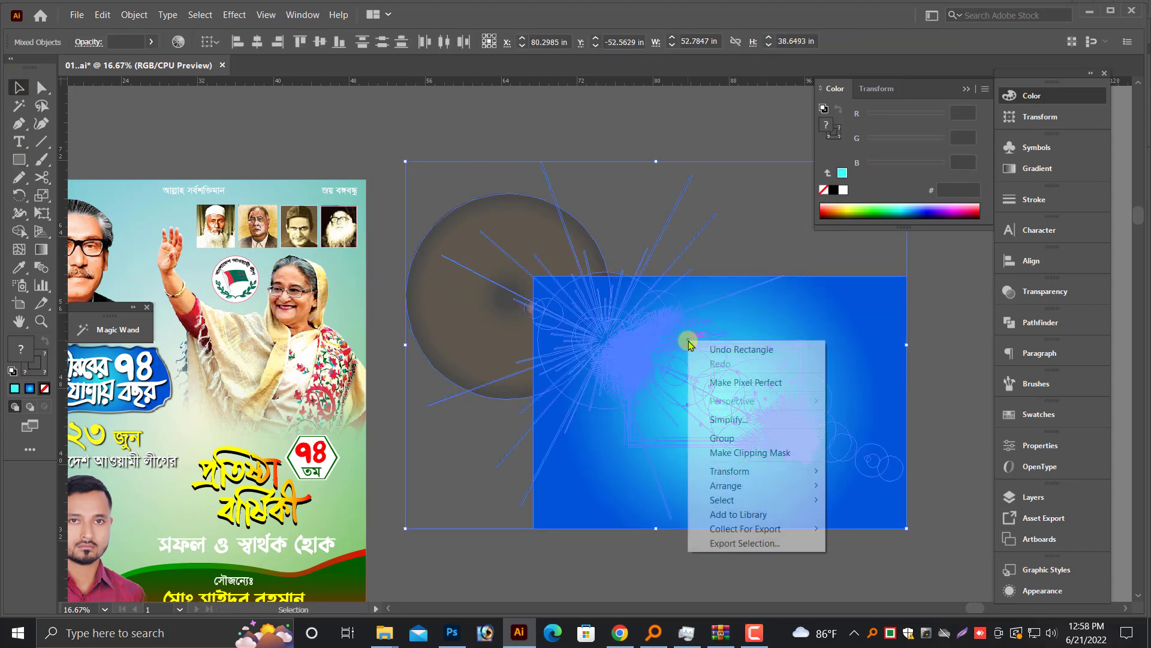
click(744, 454)
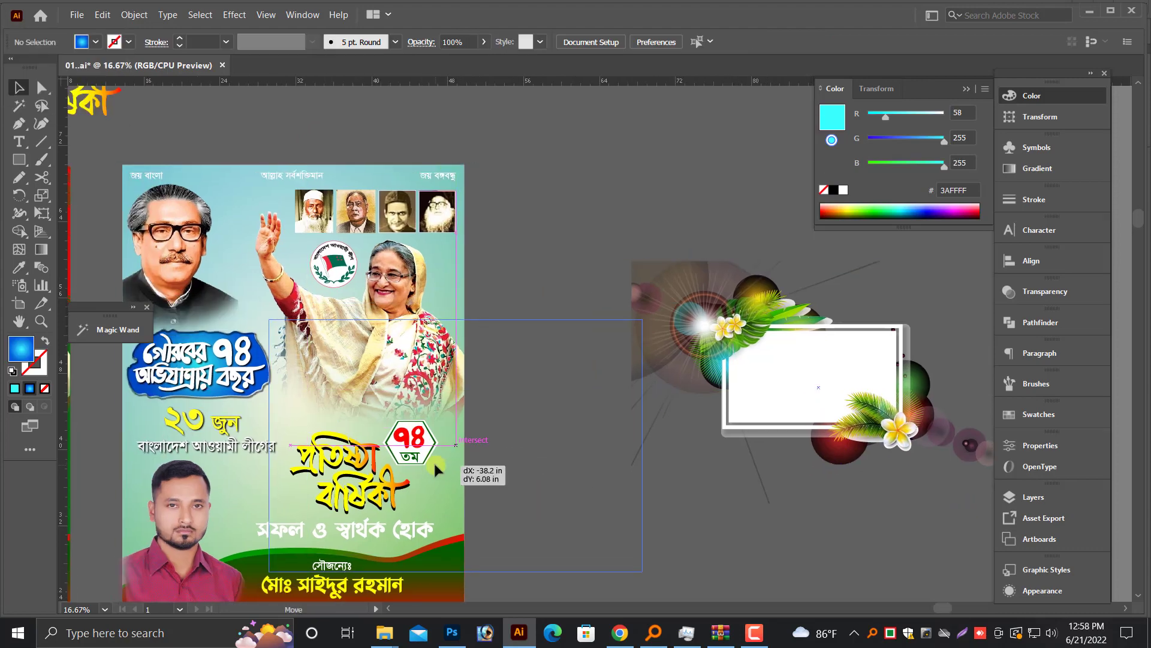
Place the clipped frame artwork on the poster, scaled down and shifted right.
drag(797, 532, 529, 445)
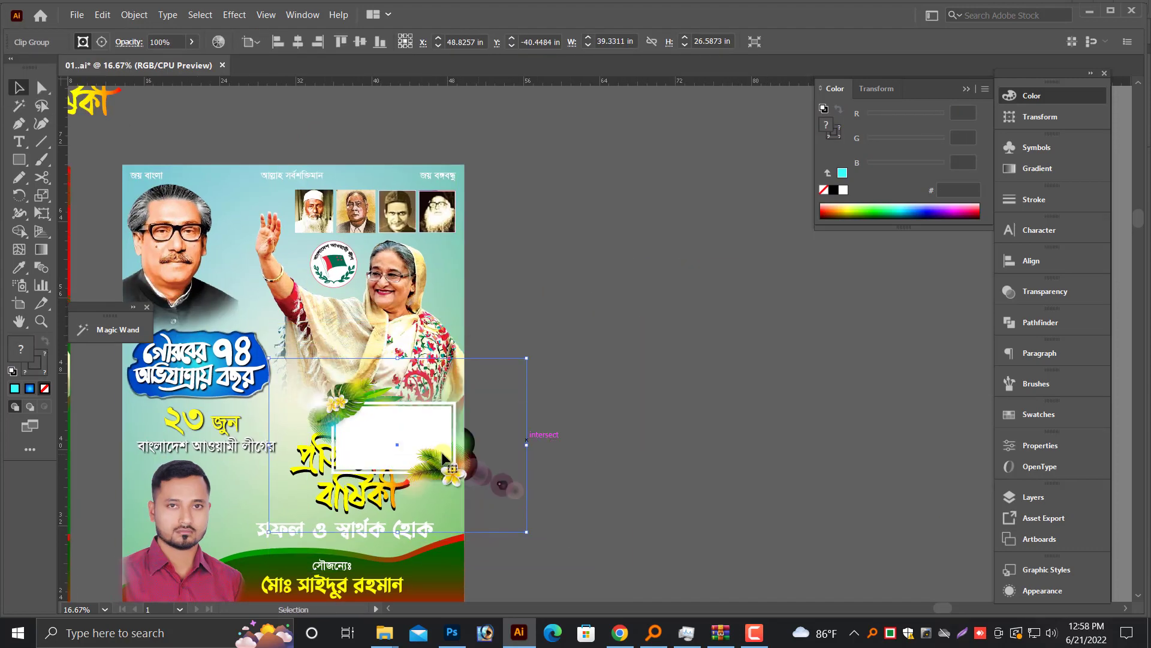
drag(455, 444, 636, 441)
click(754, 491)
scroll(669, 484, up, 2)
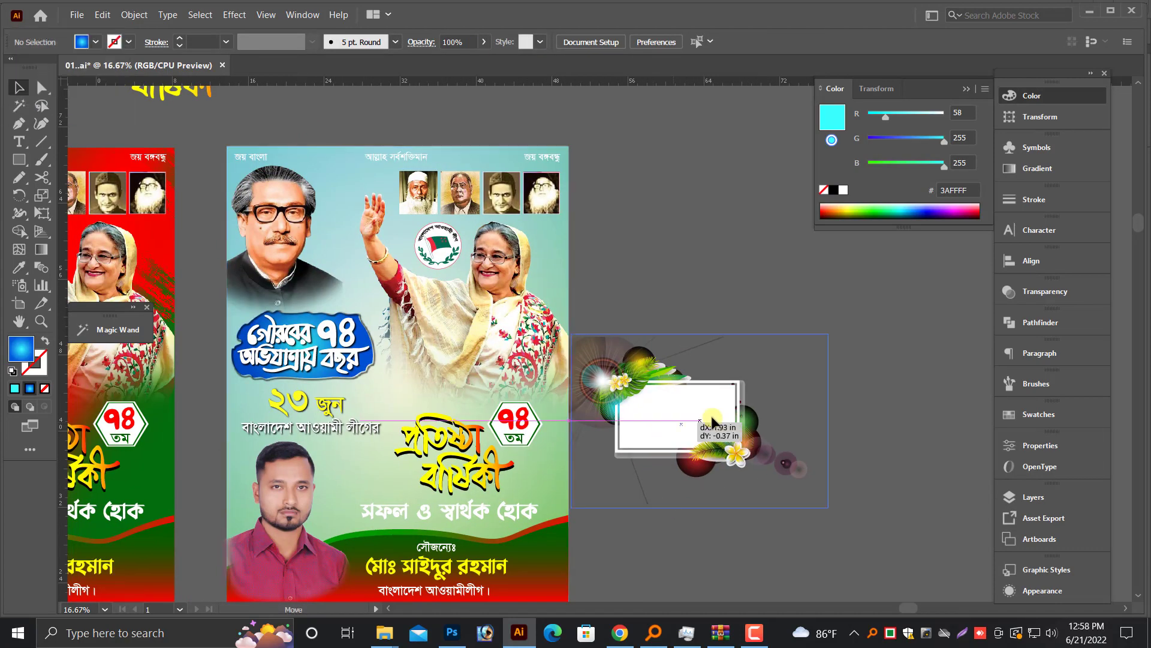
scroll(363, 537, up, 2)
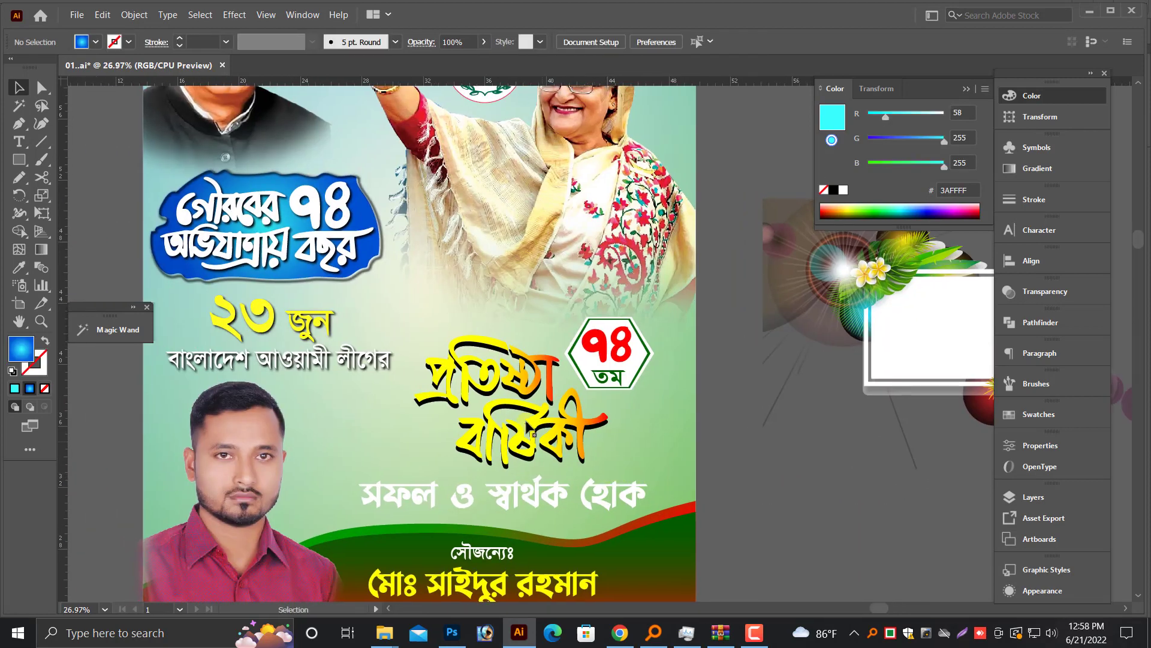
Turn the সফল ও স্বার্থক হোক slogan text black.
click(603, 379)
drag(581, 495, 474, 479)
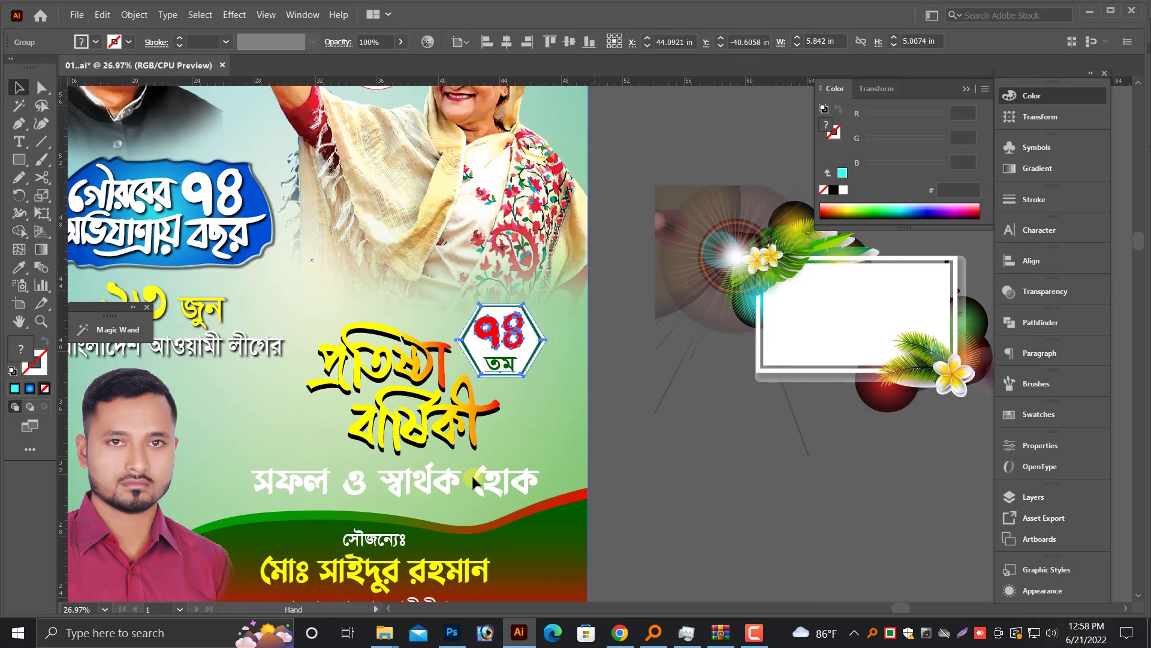
click(474, 479)
scroll(485, 470, up, 3)
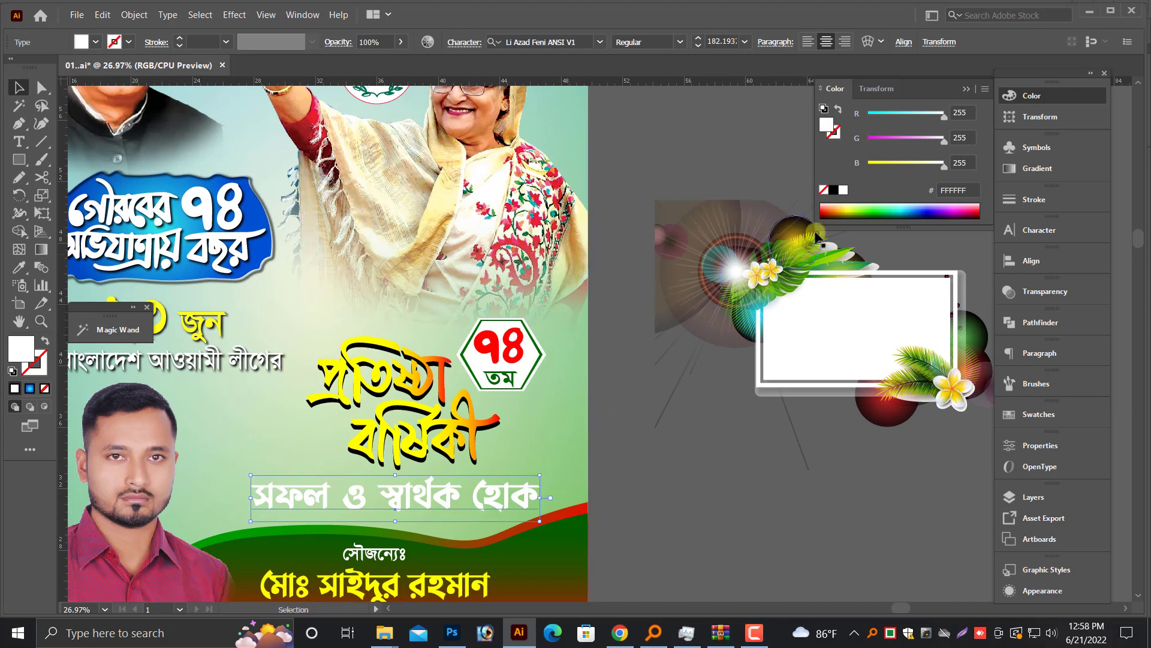
click(834, 190)
Move a copy of the প্রতিষ্ঠা বার্ষিকী title group beside the poster.
click(444, 425)
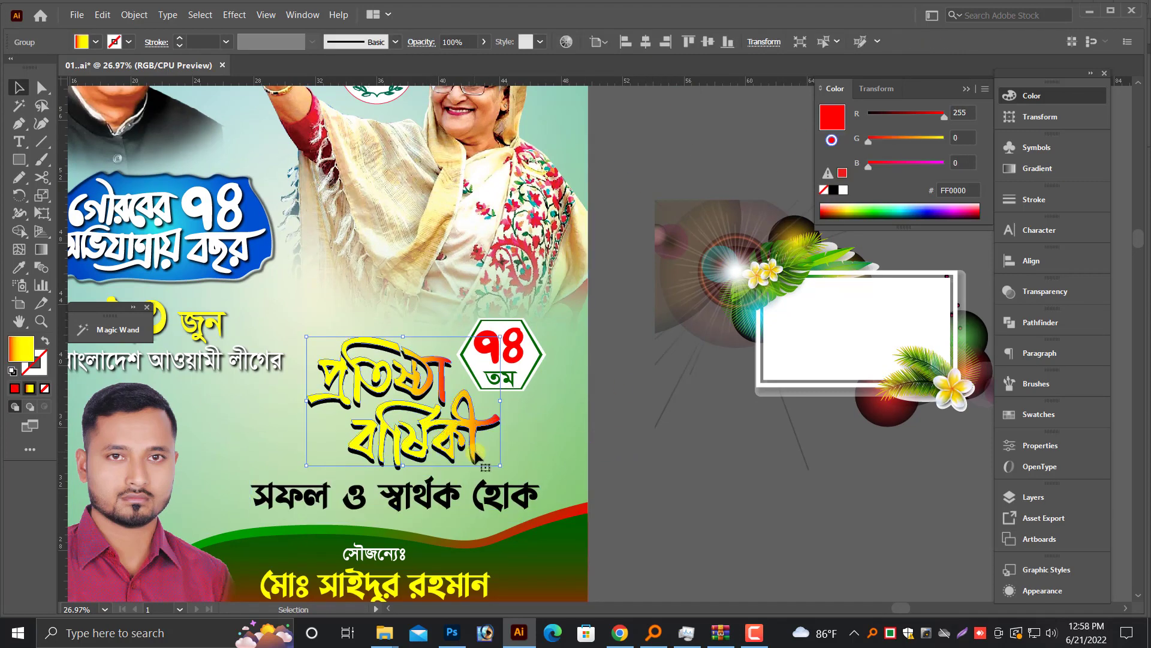
scroll(479, 496, up, 5)
drag(440, 499, 751, 221)
scroll(707, 246, up, 3)
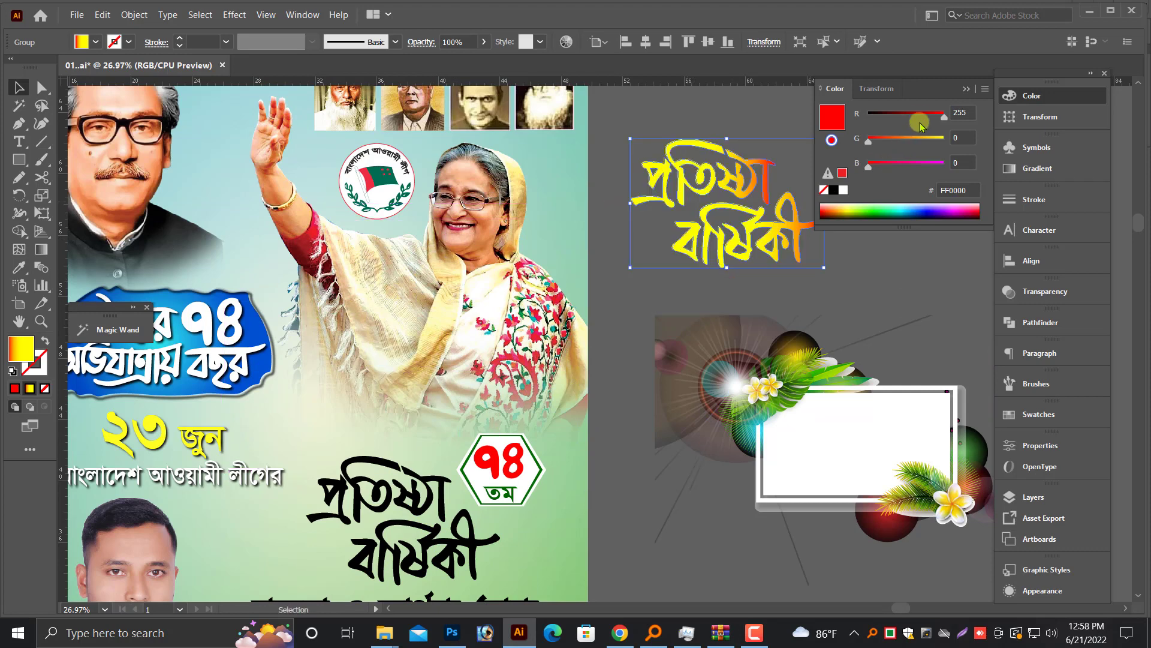
Give the title copy a red gradient, darkening one stop to red 134 and shifting the midpoint brighter.
drag(893, 118, 961, 131)
click(1043, 168)
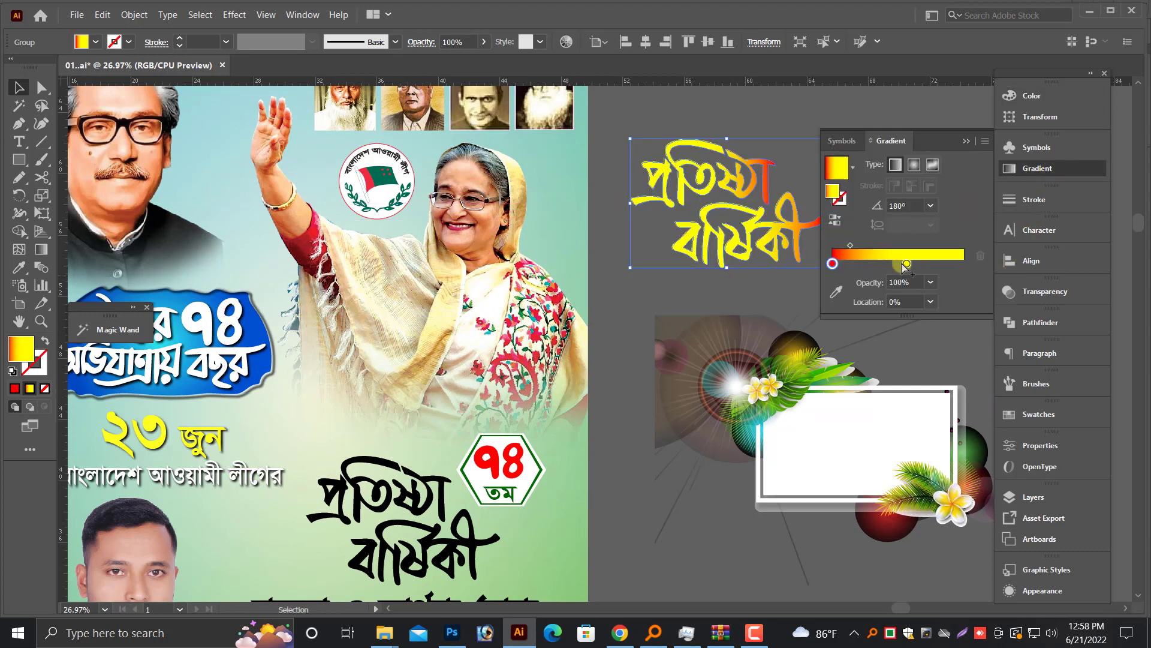
click(1008, 120)
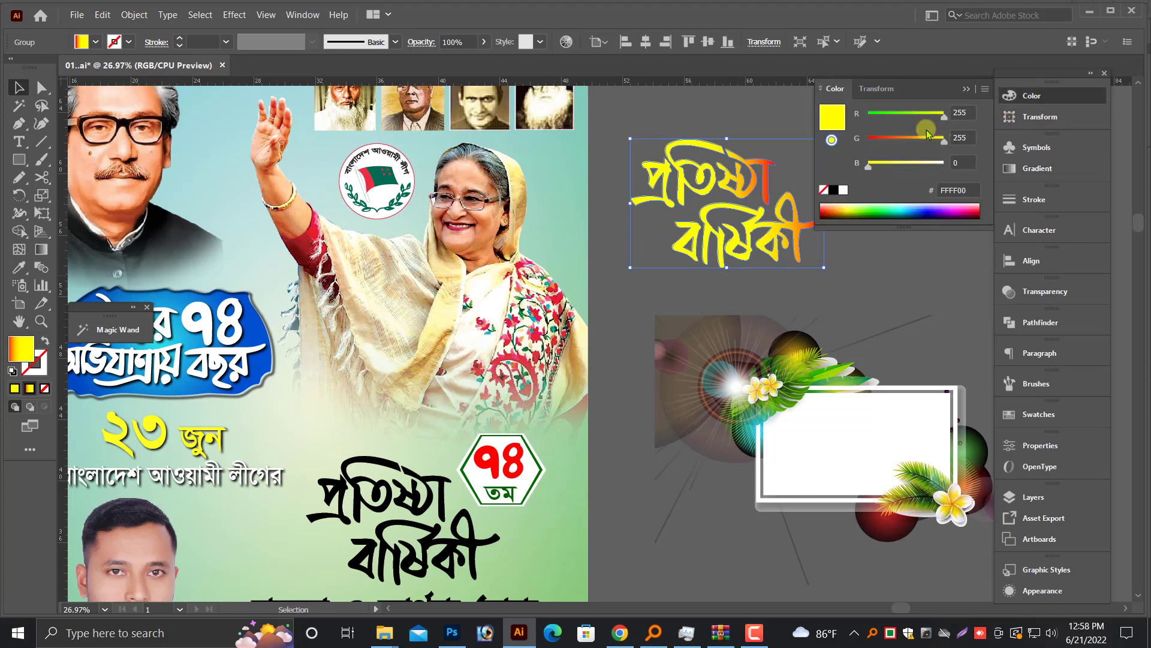
drag(877, 147, 863, 145)
scroll(803, 294, up, 1)
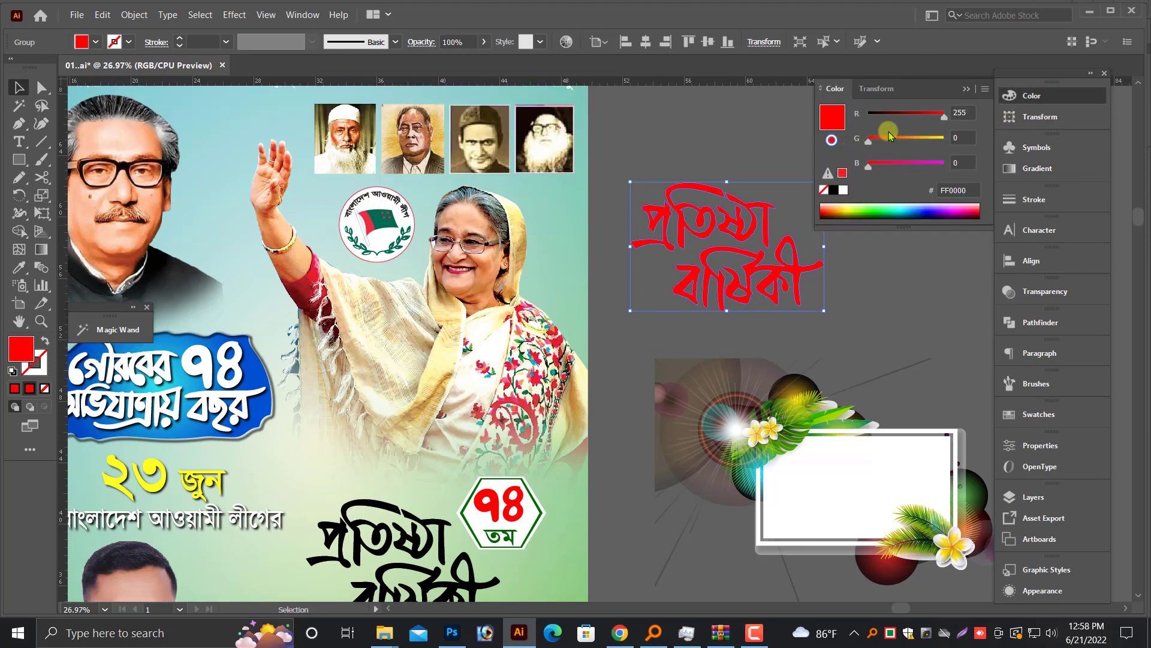
click(908, 114)
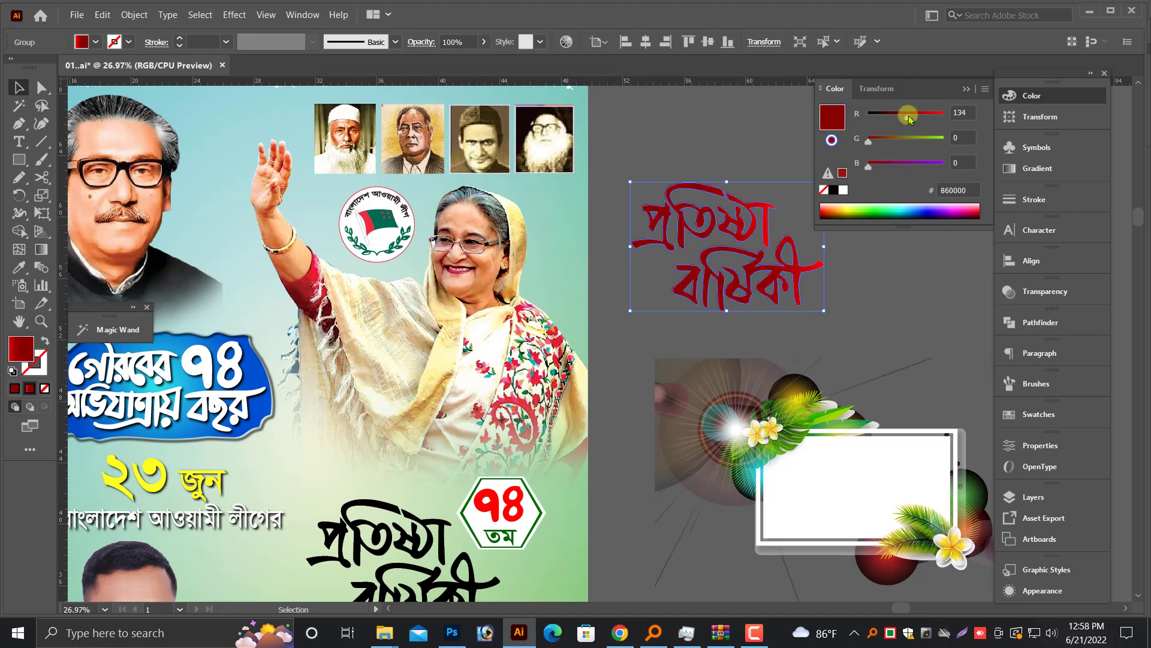
click(1059, 171)
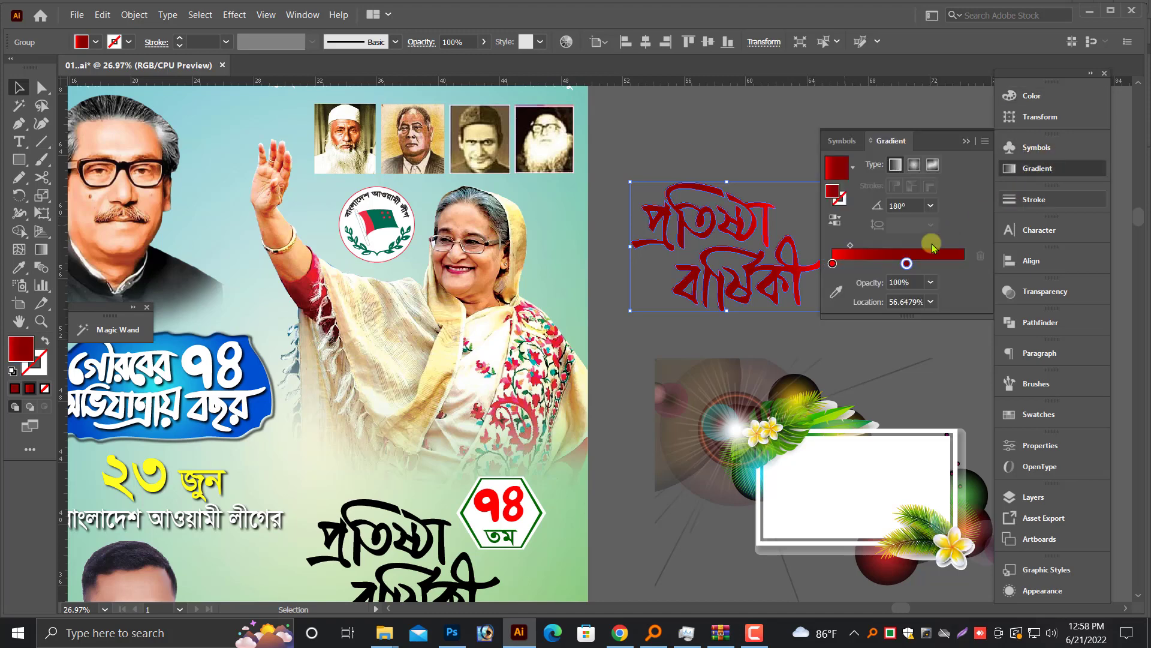
click(907, 262)
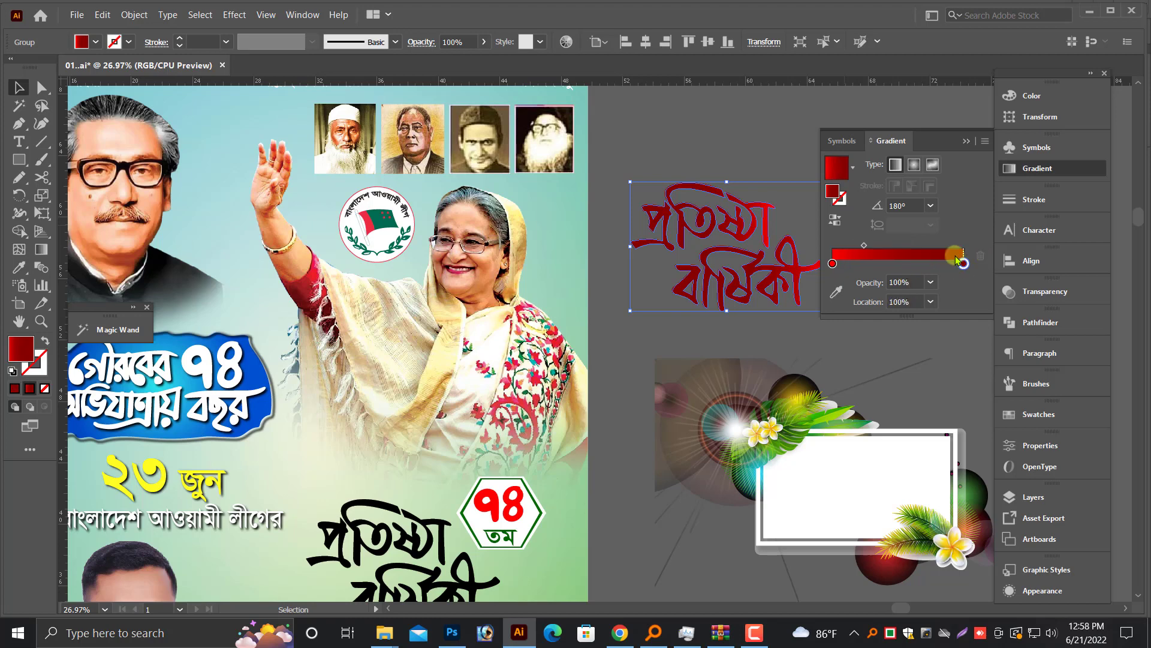
drag(864, 246, 915, 246)
Put the red title in front of the white frame and shrink it to fit inside.
click(796, 326)
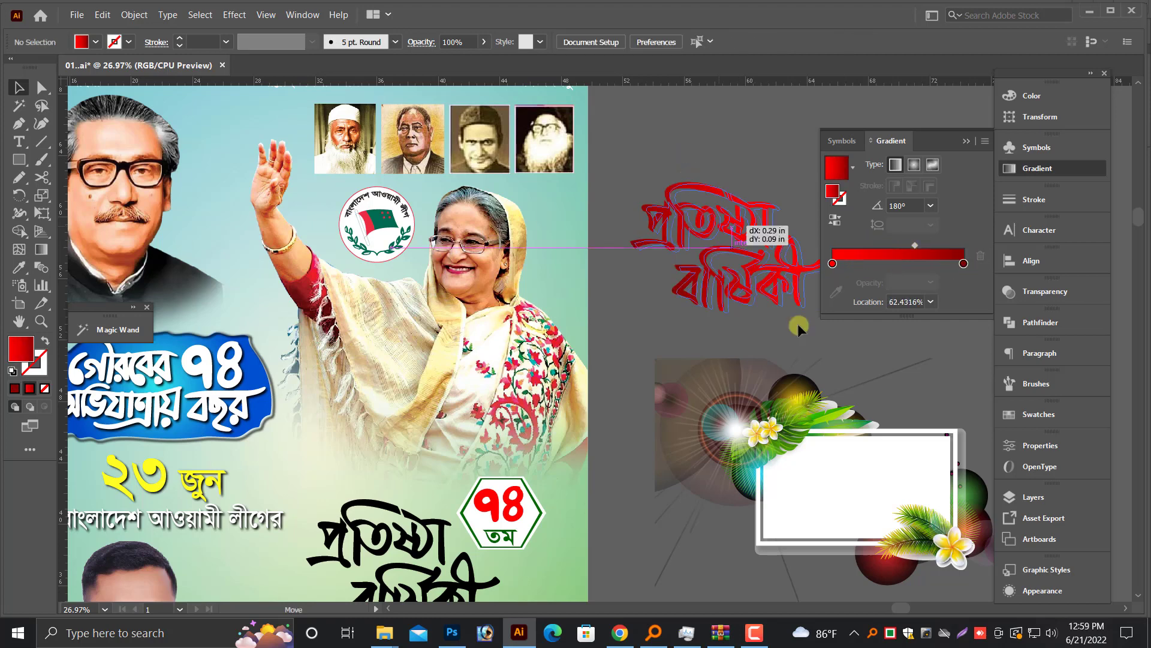
drag(717, 228, 874, 463)
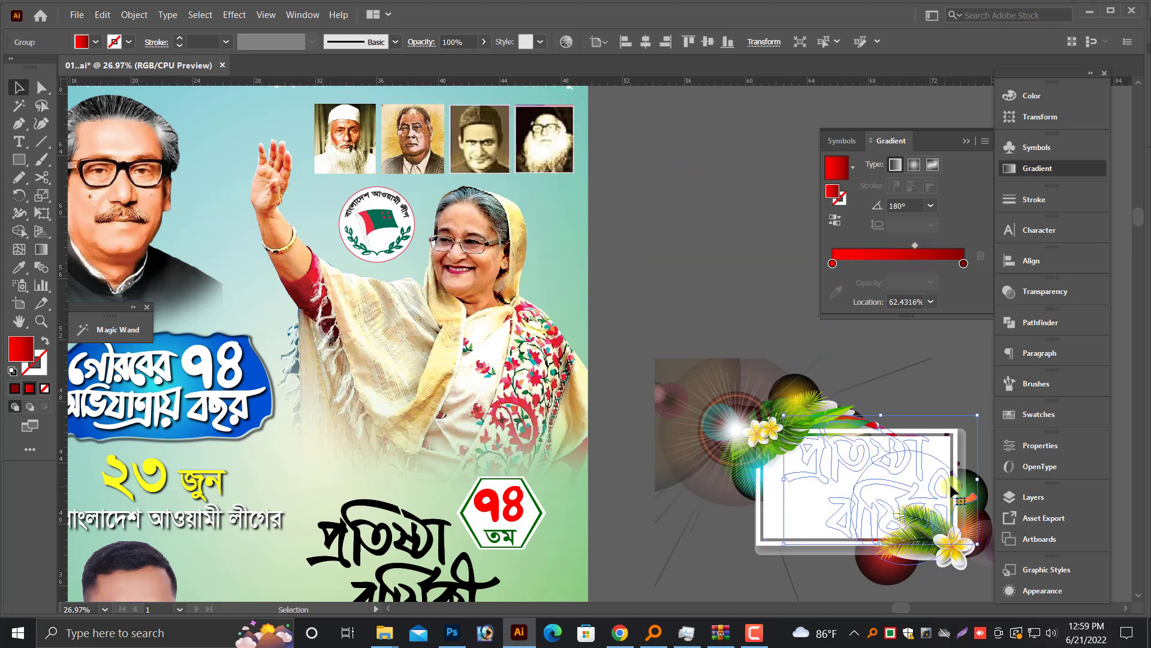
right_click(910, 475)
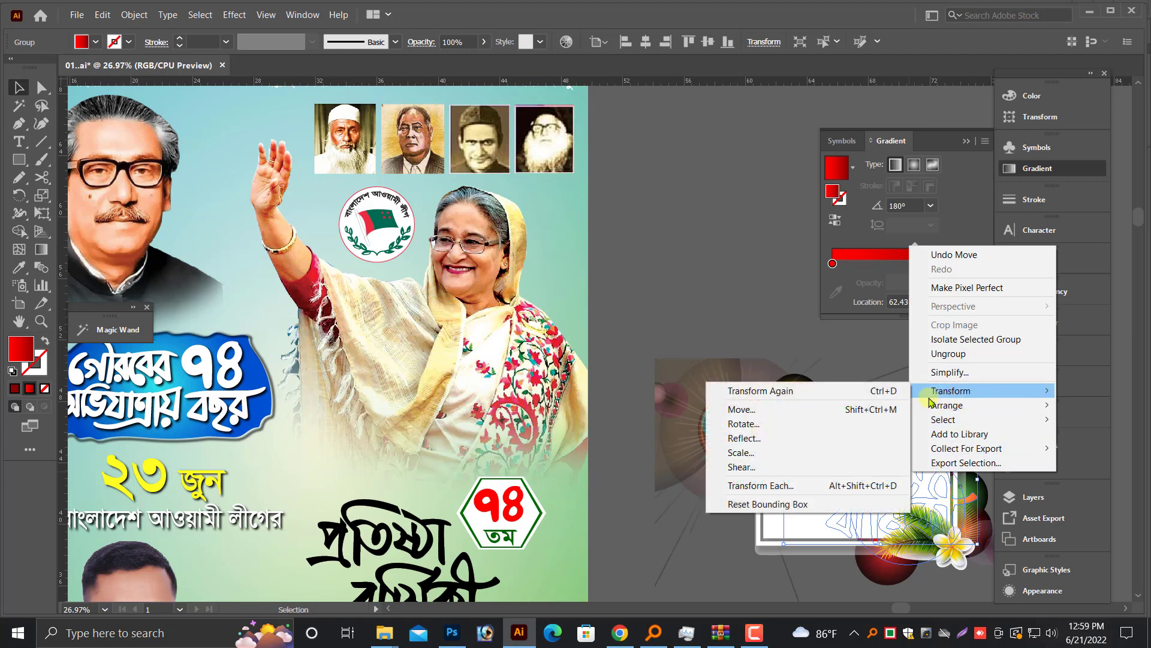
mouse_move(947, 405)
click(779, 403)
scroll(895, 461, down, 1)
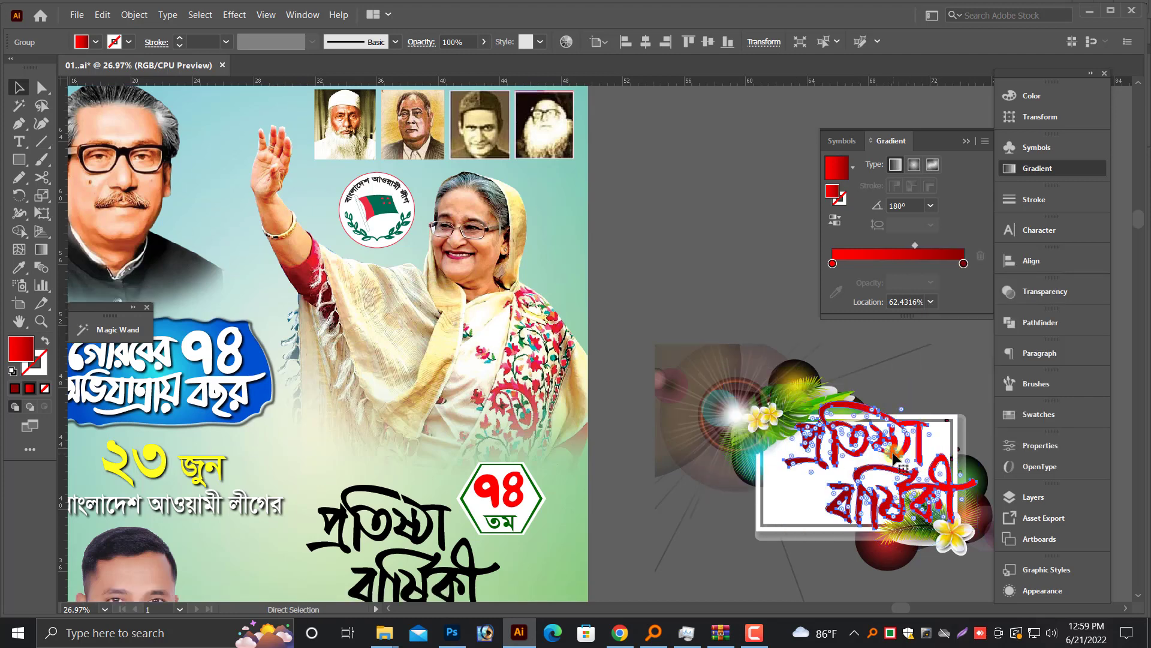
key(ctrl+equal)
key(ctrl+equal)
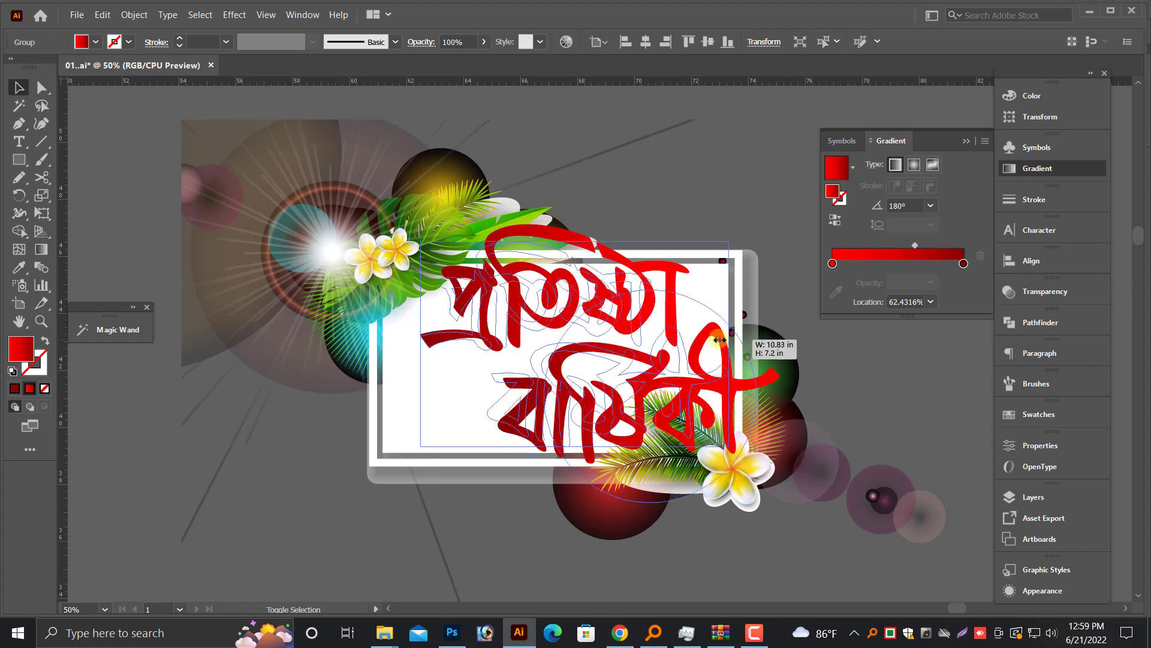
mouse_move(780, 343)
mouse_down()
mouse_move(652, 347)
mouse_move(633, 374)
mouse_up()
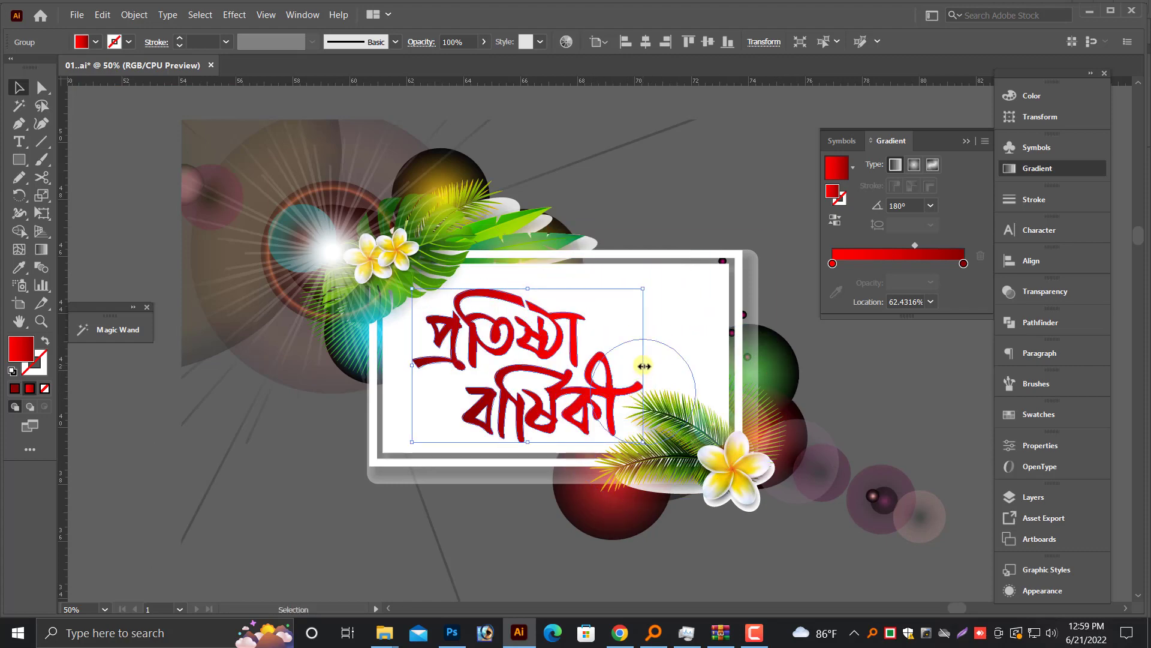
key(ctrl+shift+a)
key(ctrl+minus)
key(ctrl+minus)
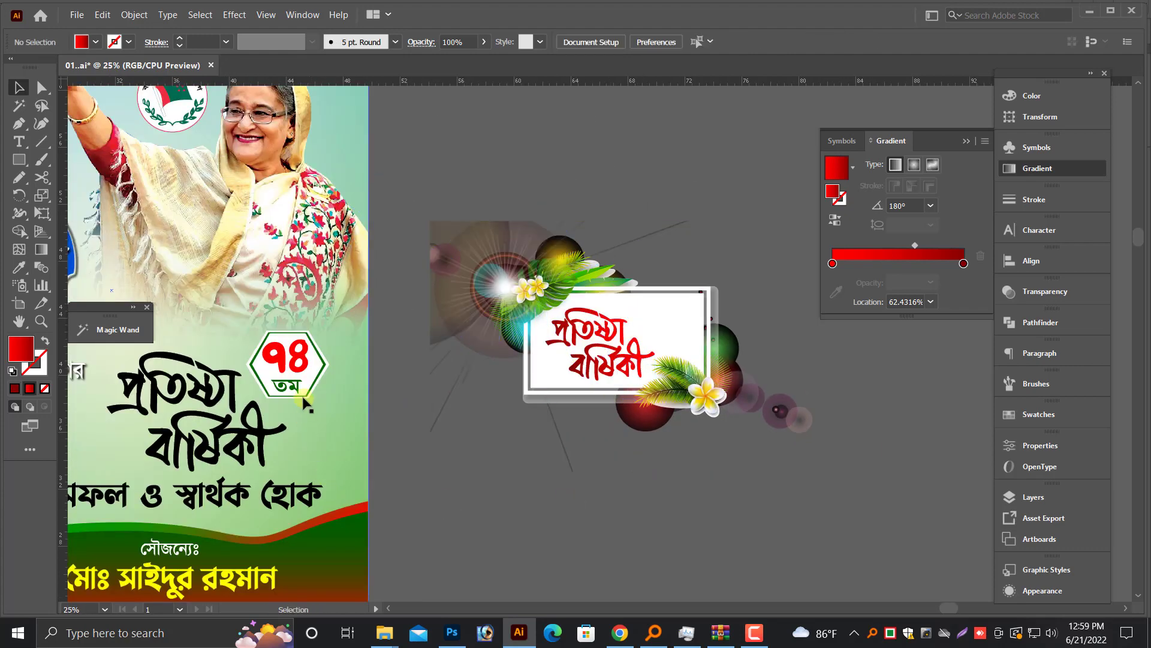
Position the ৭৪ তম badge on the frame's top-right corner.
drag(304, 403, 660, 289)
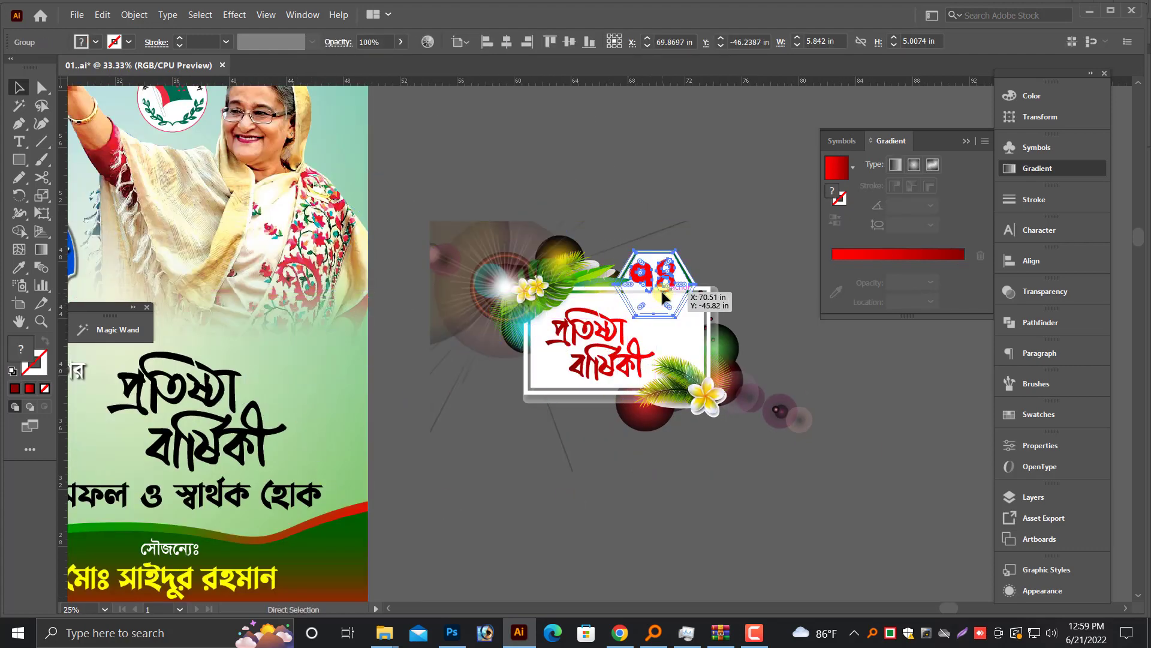
key(ctrl+plus)
drag(638, 344, 653, 350)
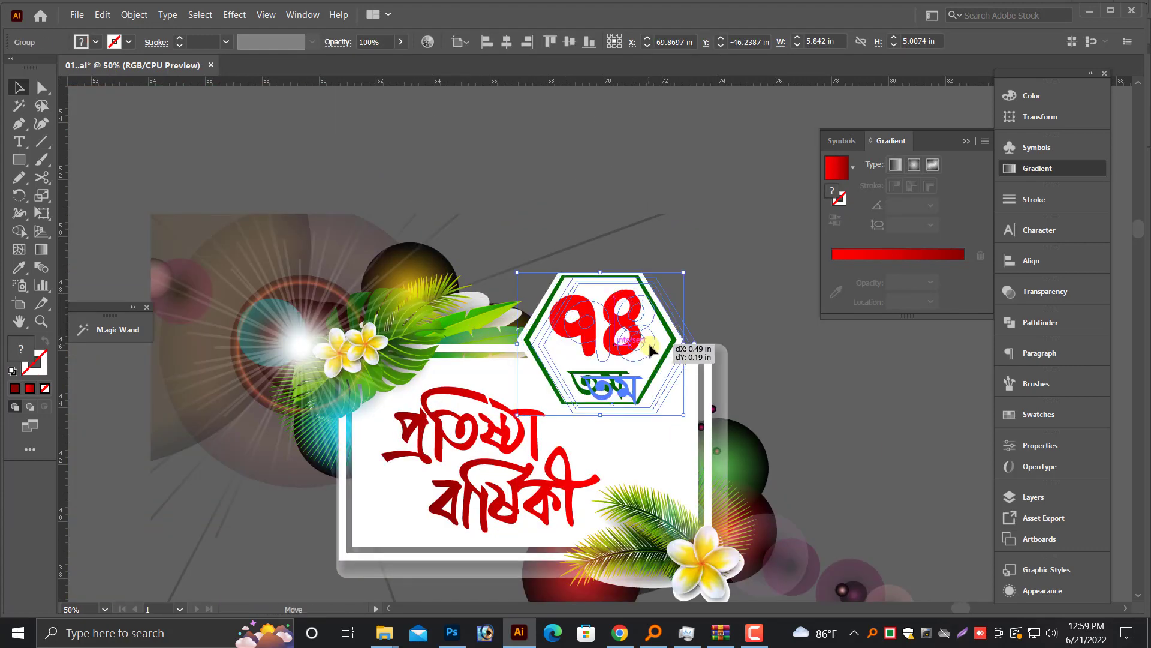
click(782, 401)
scroll(782, 401, down, 1)
scroll(782, 401, down, 1)
Delete the old black title from the poster.
scroll(698, 494, down, 1)
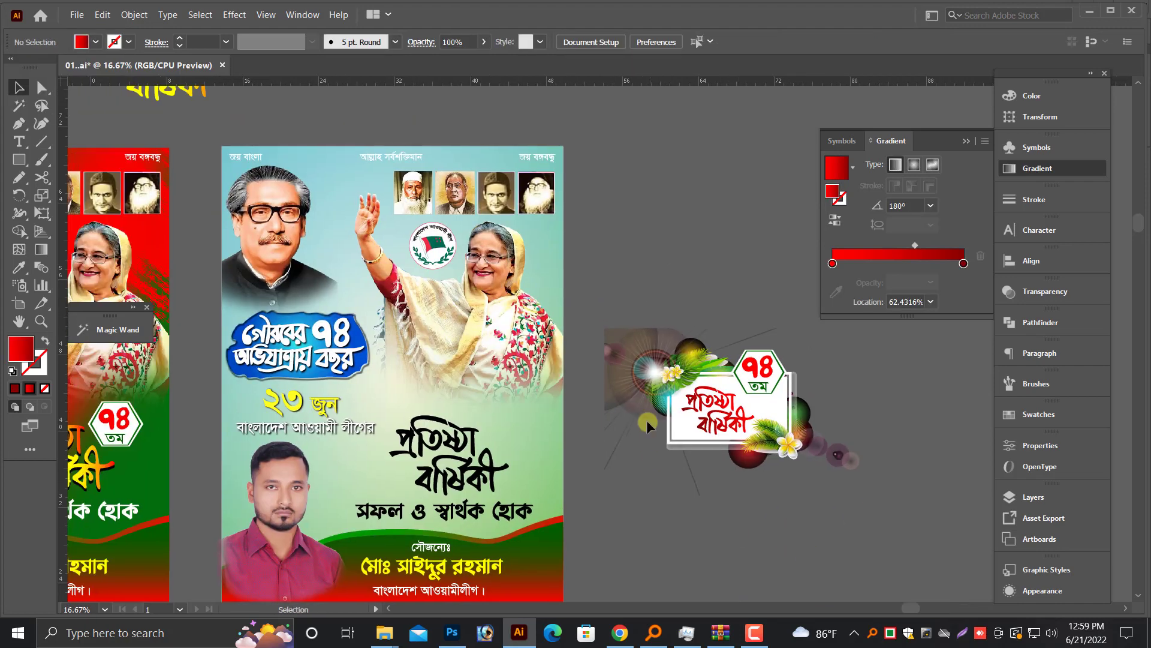
click(461, 501)
key(Delete)
Move the whole framed title-and-badge design onto the poster.
drag(629, 280, 950, 525)
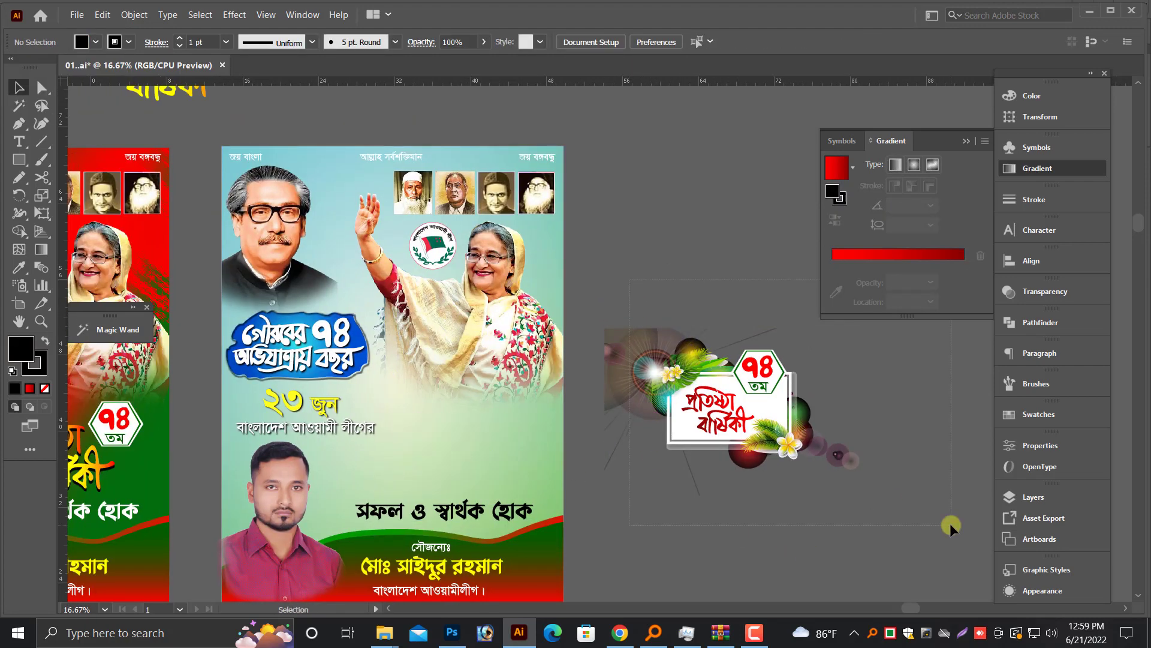
right_click(699, 364)
click(662, 456)
drag(662, 456, 384, 468)
scroll(630, 460, up, 2)
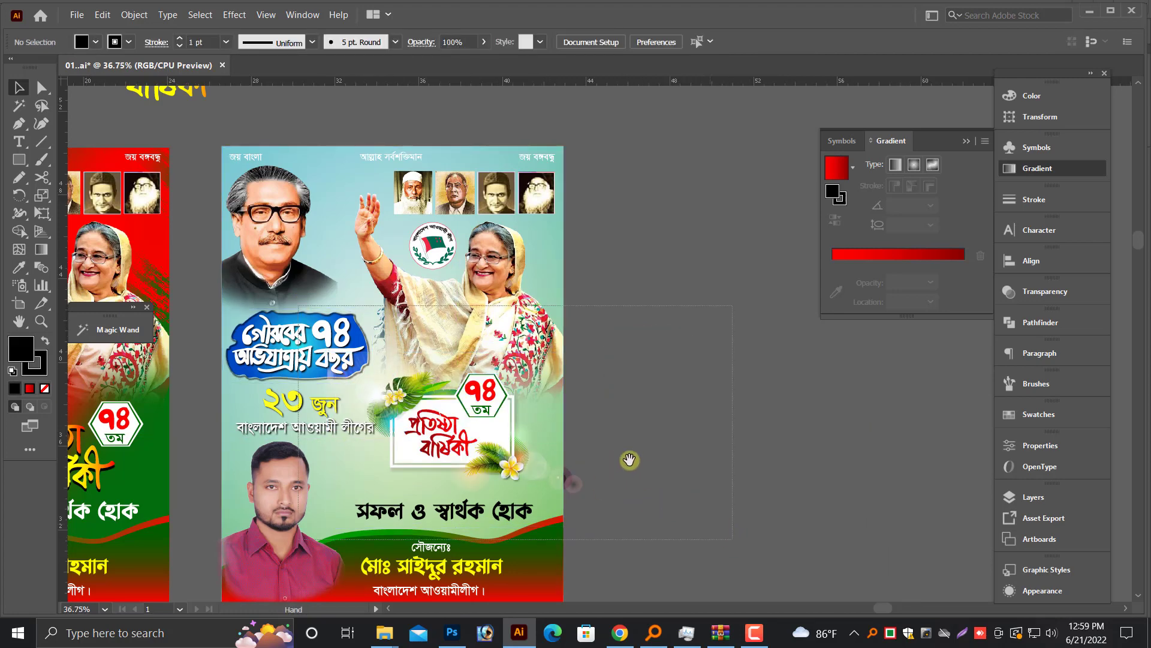
scroll(629, 460, up, 2)
Nudge the framed design down and right and enlarge it slightly above the slogan.
mouse_move(621, 420)
mouse_down()
mouse_move(685, 461)
mouse_move(719, 429)
mouse_up()
scroll(393, 299, up, 1)
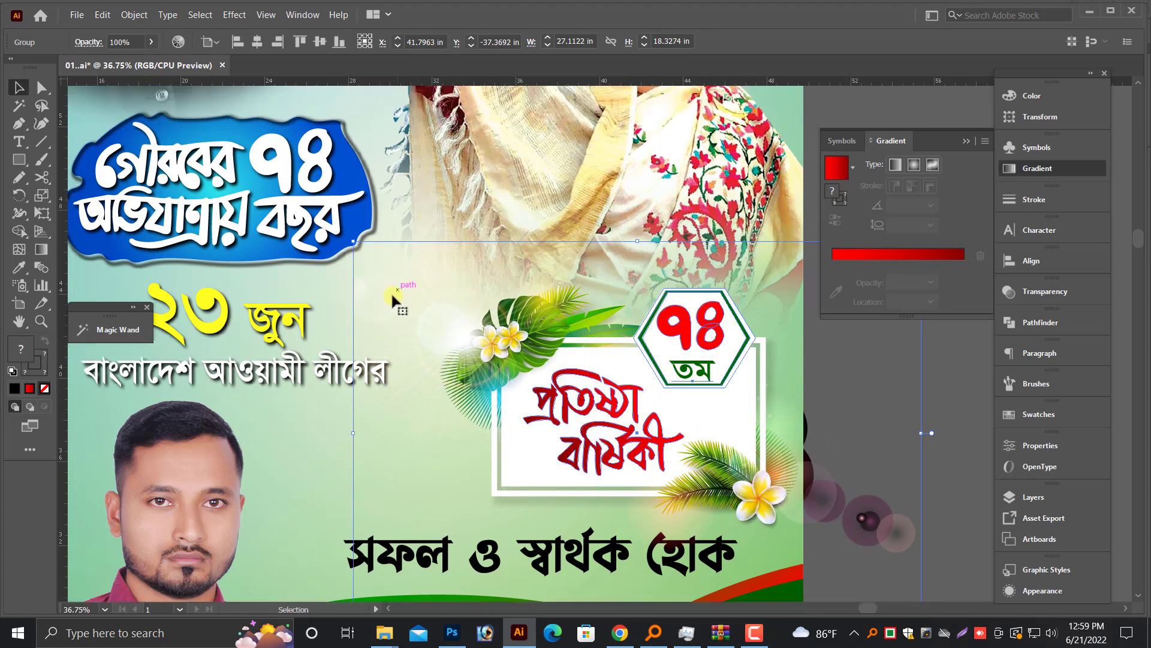
drag(354, 243, 289, 198)
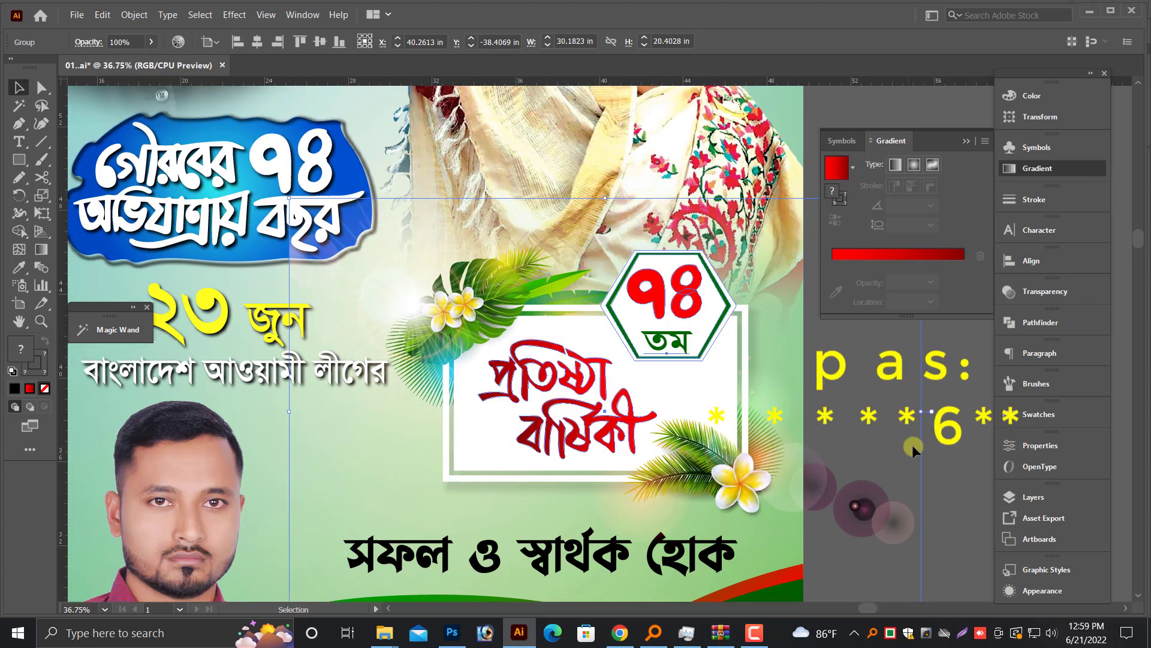
click(962, 465)
key(ctrl+minus)
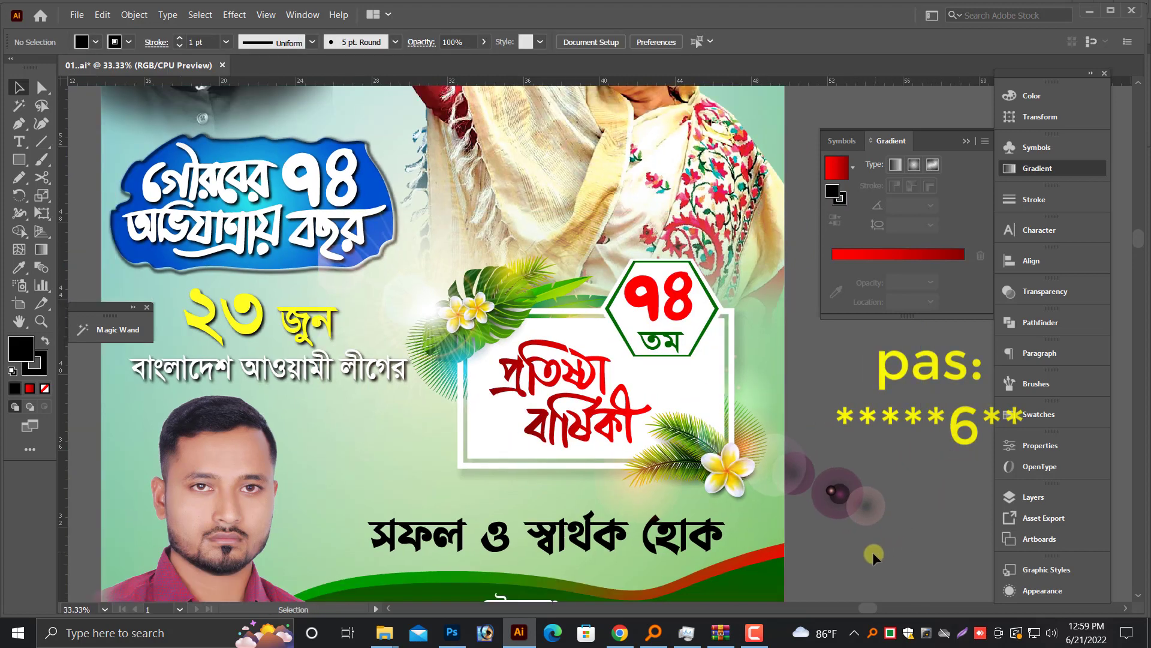
scroll(732, 485, left, 1)
drag(713, 474, 714, 478)
scroll(938, 552, down, 3)
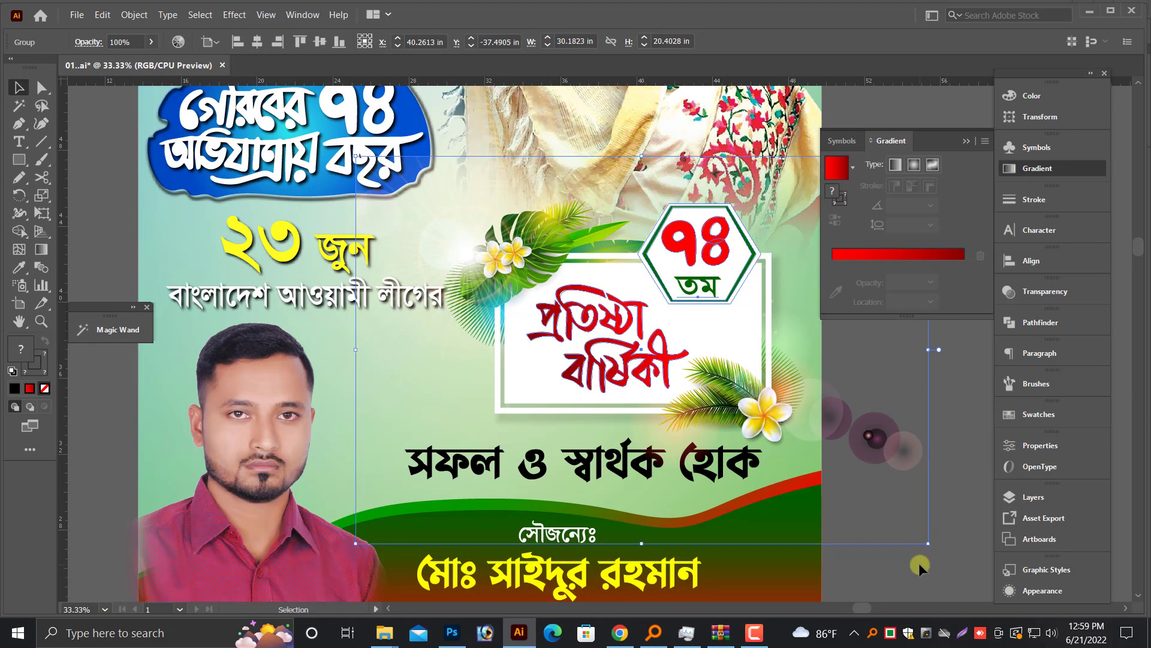
Shrink the সফল ও স্বার্থক হোক slogan text slightly.
click(915, 563)
click(612, 467)
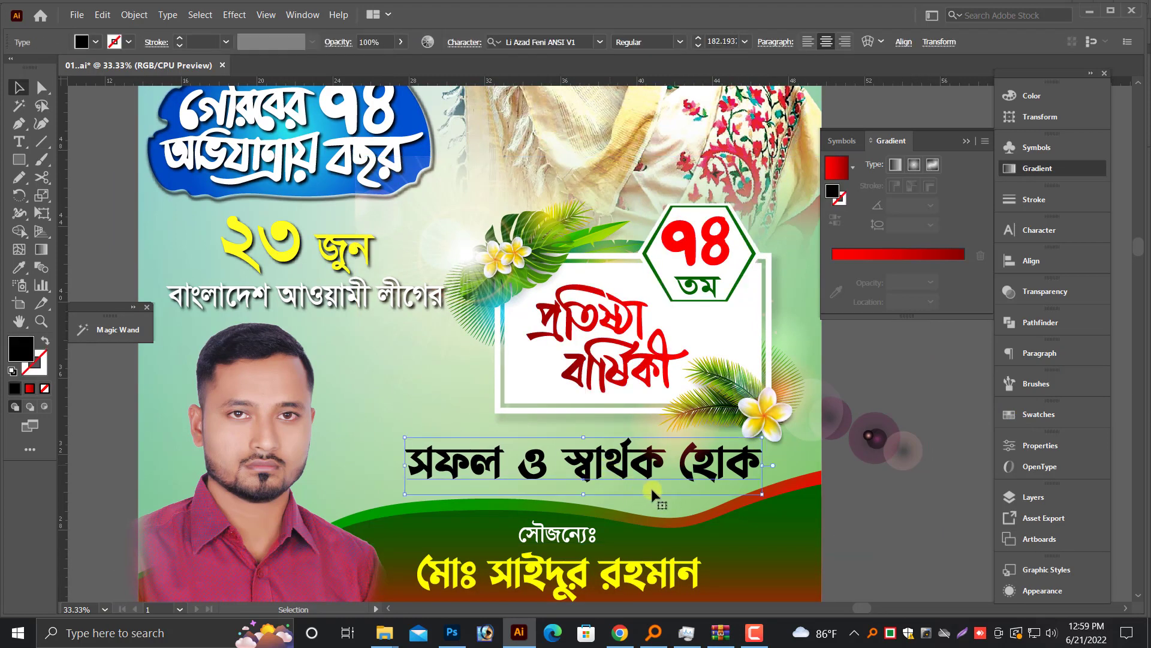
drag(762, 465, 773, 473)
scroll(380, 360, up, 1)
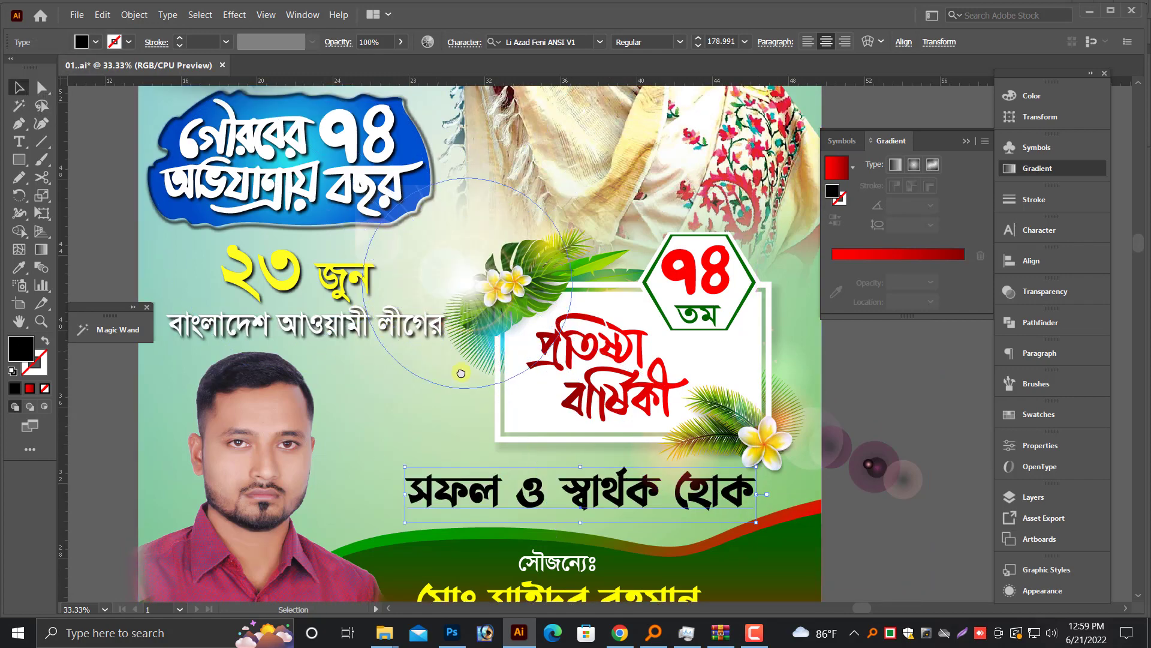
drag(457, 368, 613, 426)
key(alt+space)
click(242, 461)
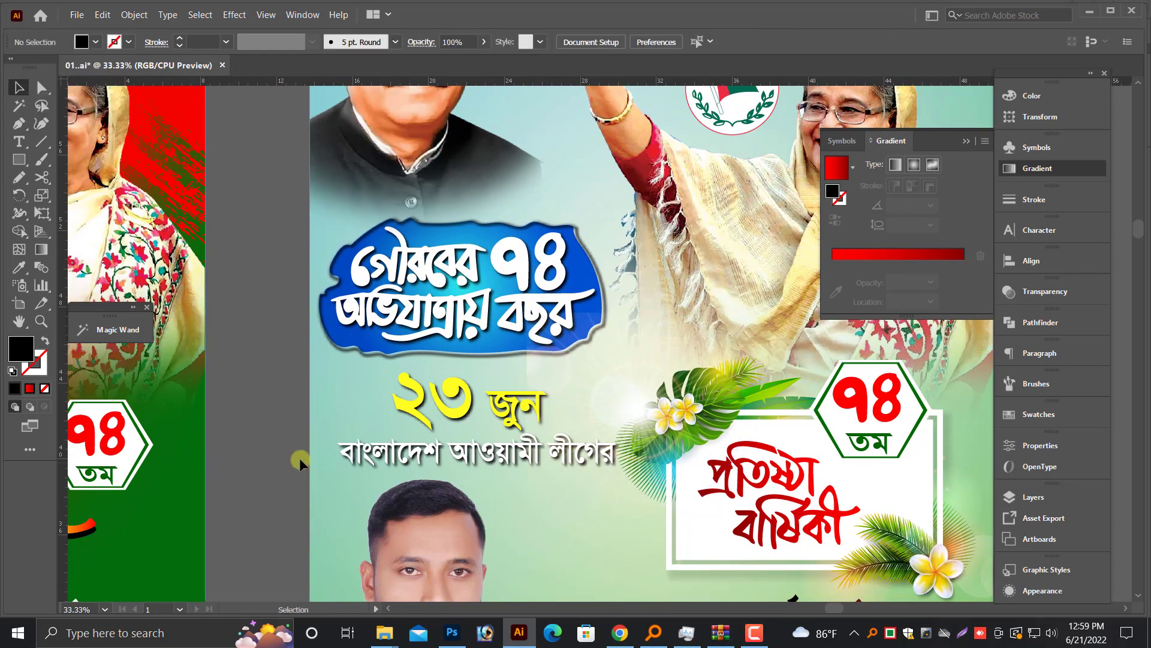
scroll(318, 460, up, 2)
scroll(316, 458, up, 8)
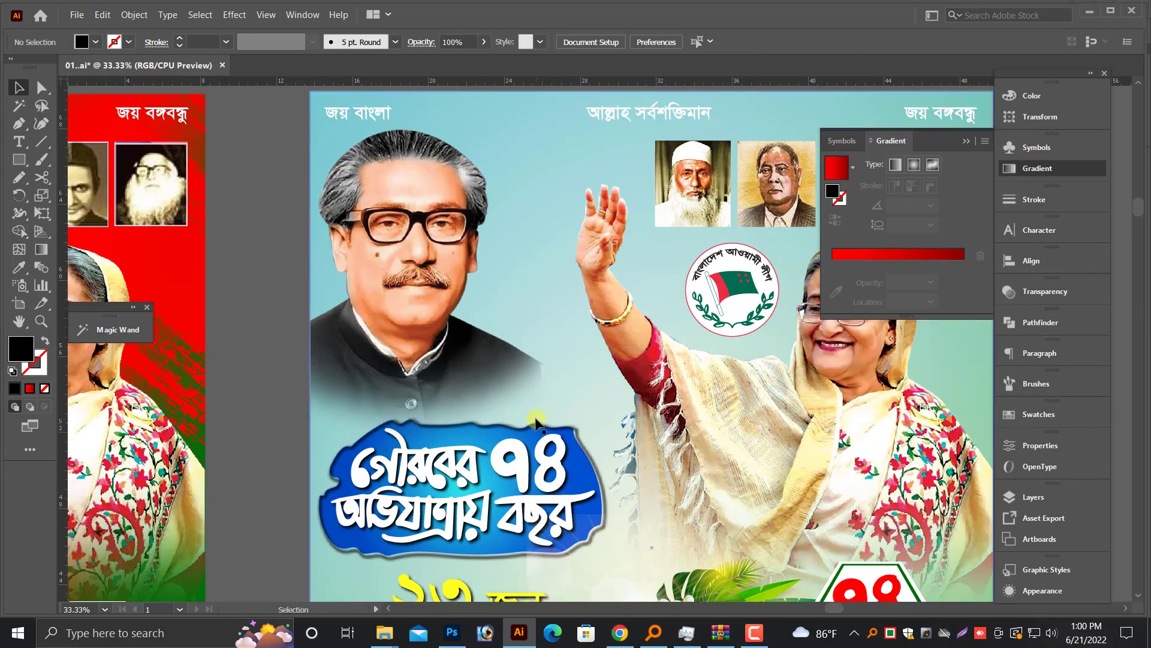
key(ctrl+minus)
drag(554, 301, 444, 277)
Set the background gradient's right stop to green 38BE00 (R 56, G 190, B 0).
click(437, 188)
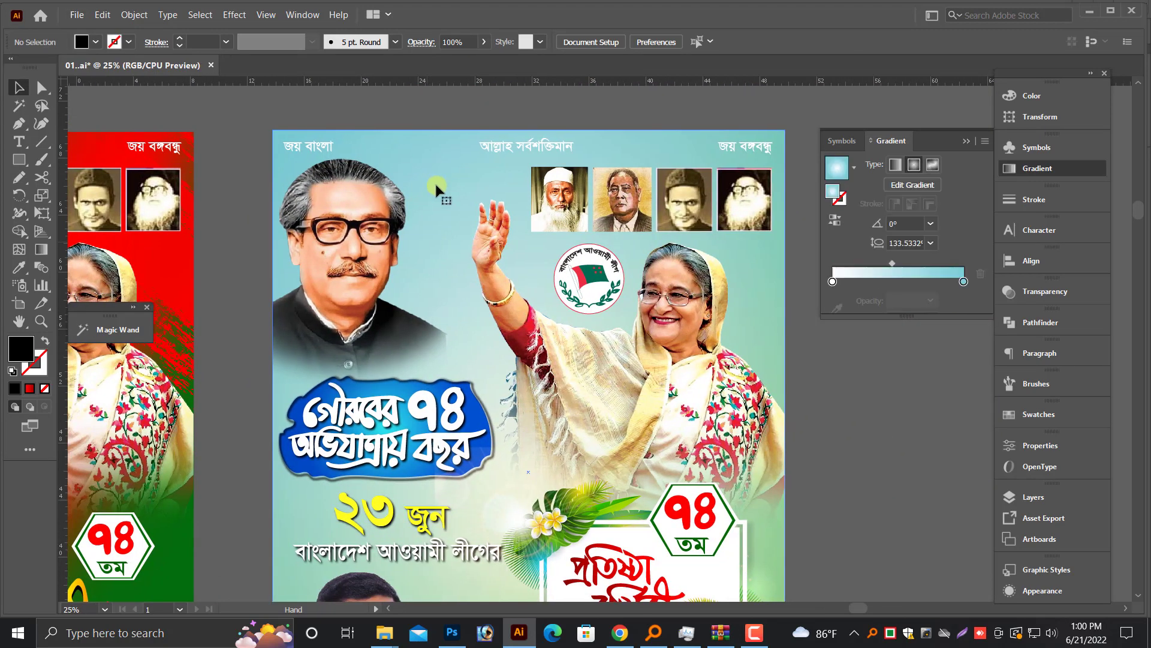
click(963, 282)
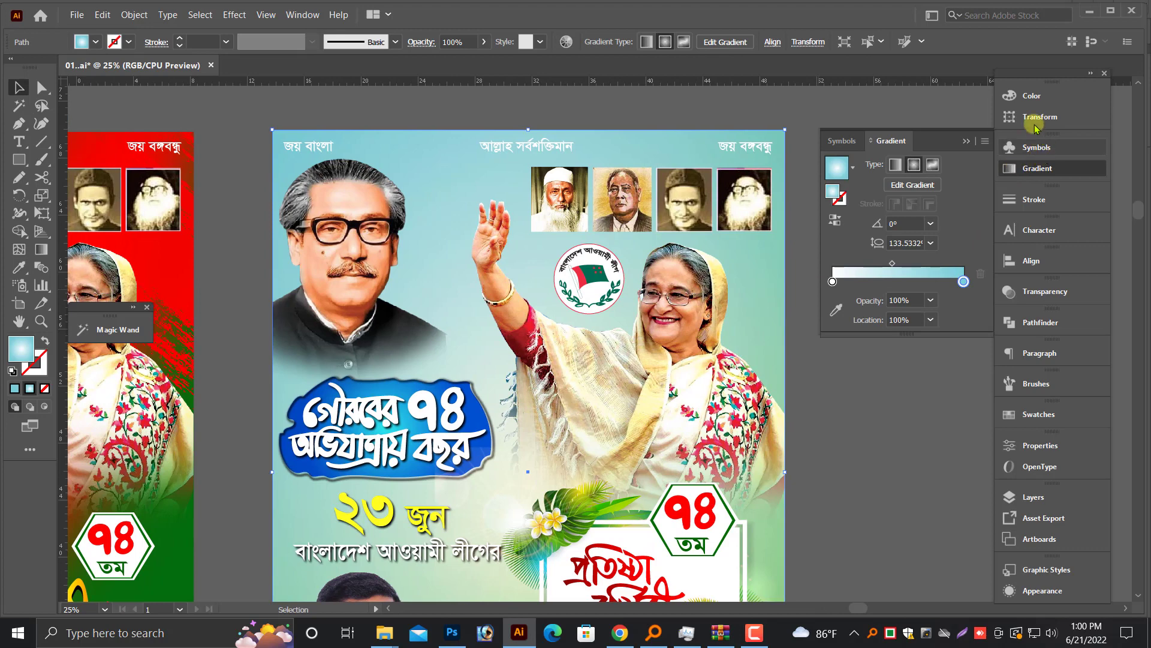
click(1026, 96)
drag(926, 170, 868, 170)
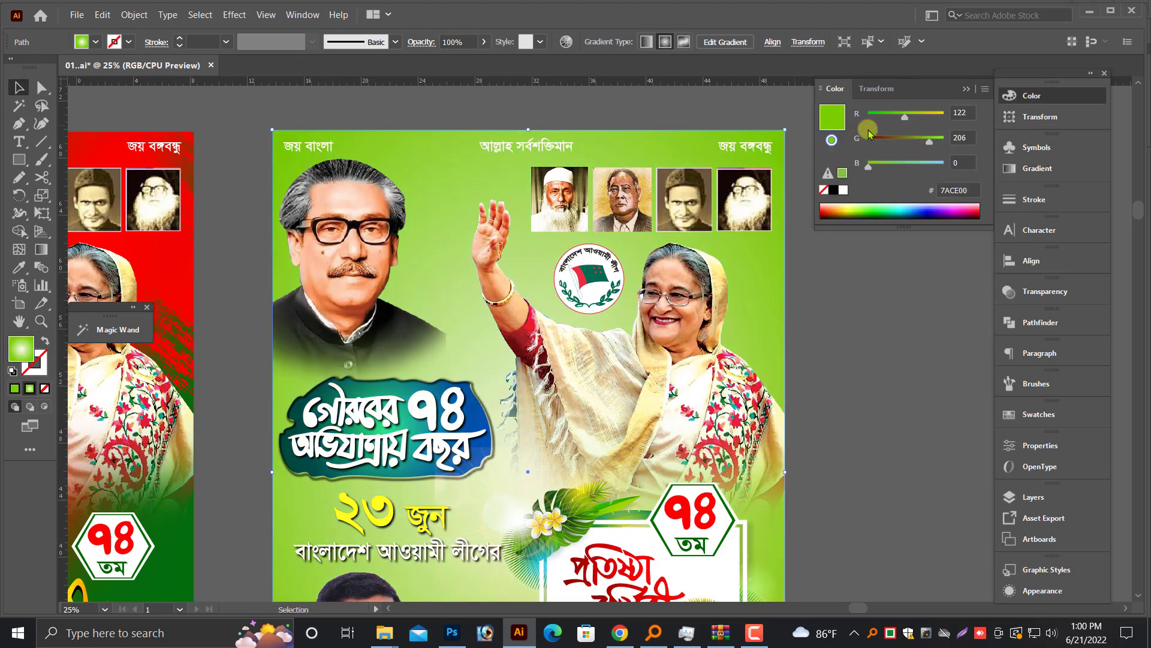
drag(905, 117, 868, 117)
scroll(572, 303, down, 1)
scroll(570, 303, down, 3)
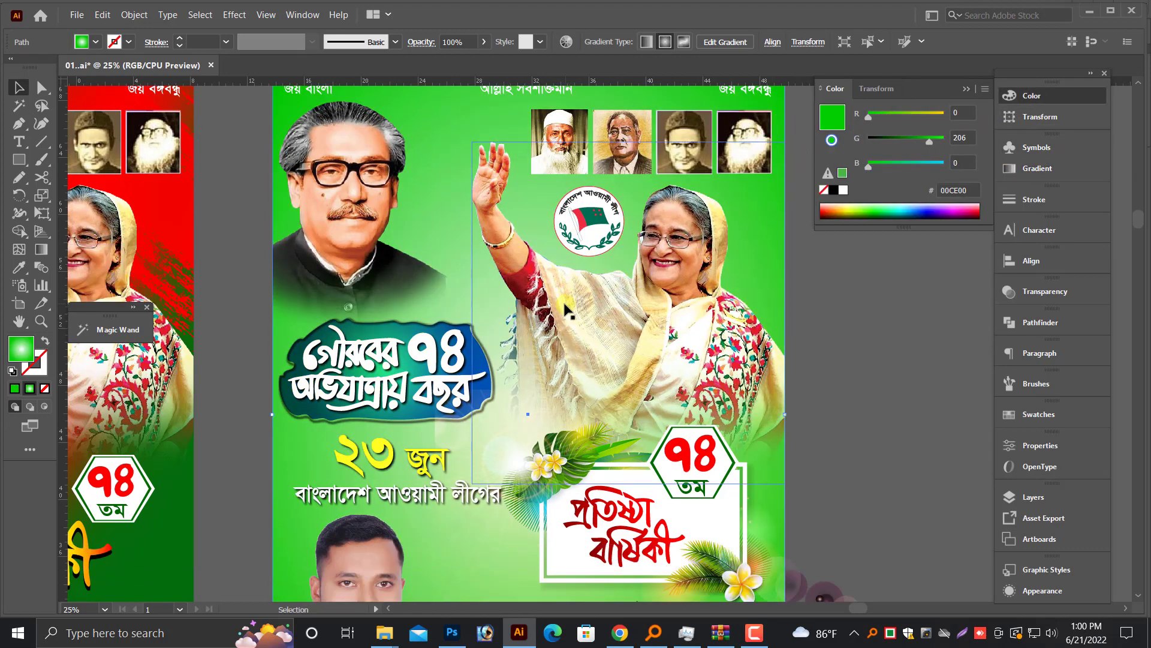
scroll(566, 305, down, 1)
scroll(564, 312, up, 2)
scroll(527, 331, up, 1)
scroll(527, 331, up, 1)
drag(929, 142, 886, 142)
Zoom out to compare both posters side by side, then focus on the green poster's top.
scroll(791, 354, down, 1)
scroll(806, 384, down, 1)
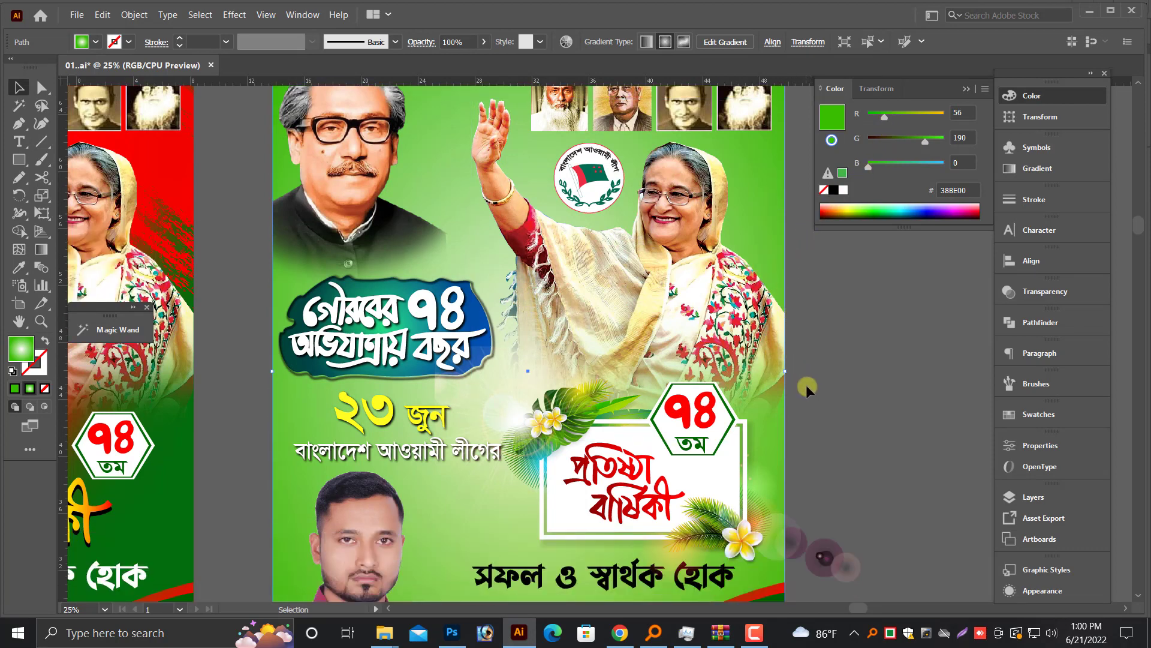
click(793, 363)
key(ctrl+minus)
scroll(471, 259, up, 1)
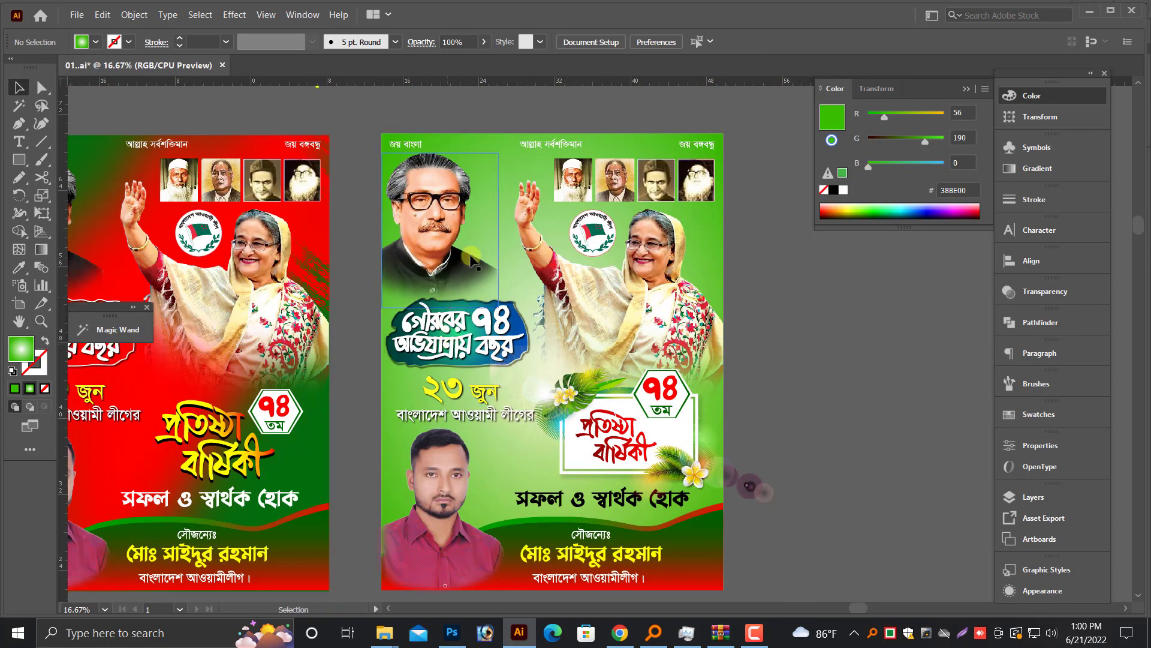
drag(962, 403, 836, 394)
scroll(836, 395, up, 2)
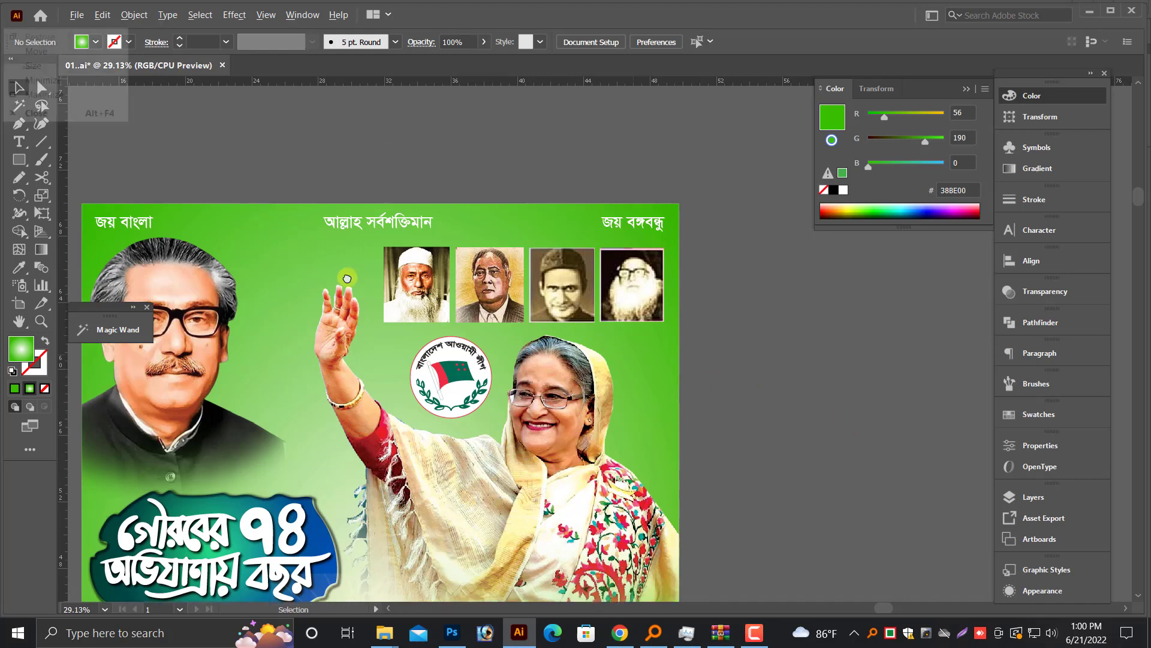
scroll(398, 194, up, 2)
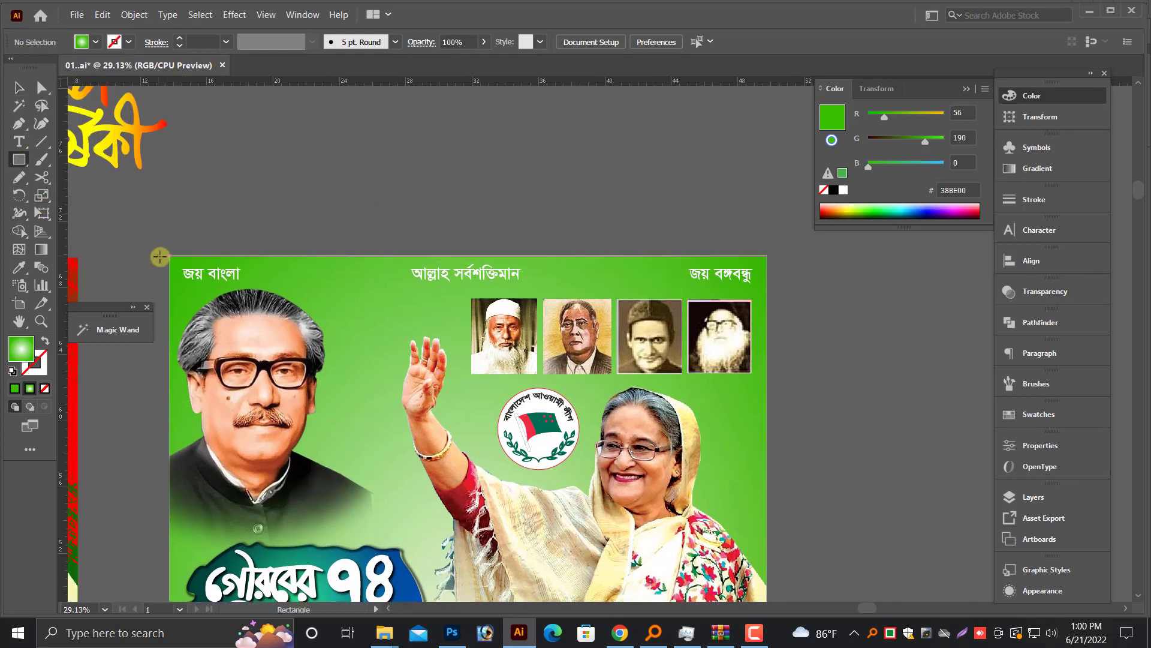
Draw a bar across the green poster's top edge, trying a red gradient on it.
drag(168, 257, 767, 290)
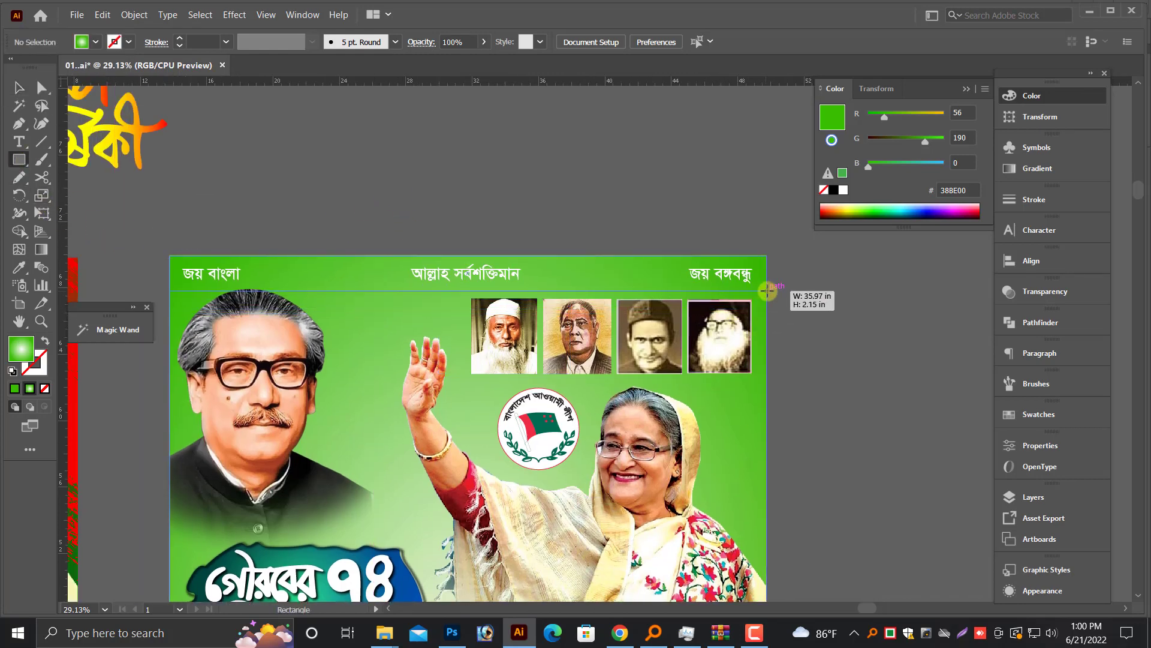
click(19, 88)
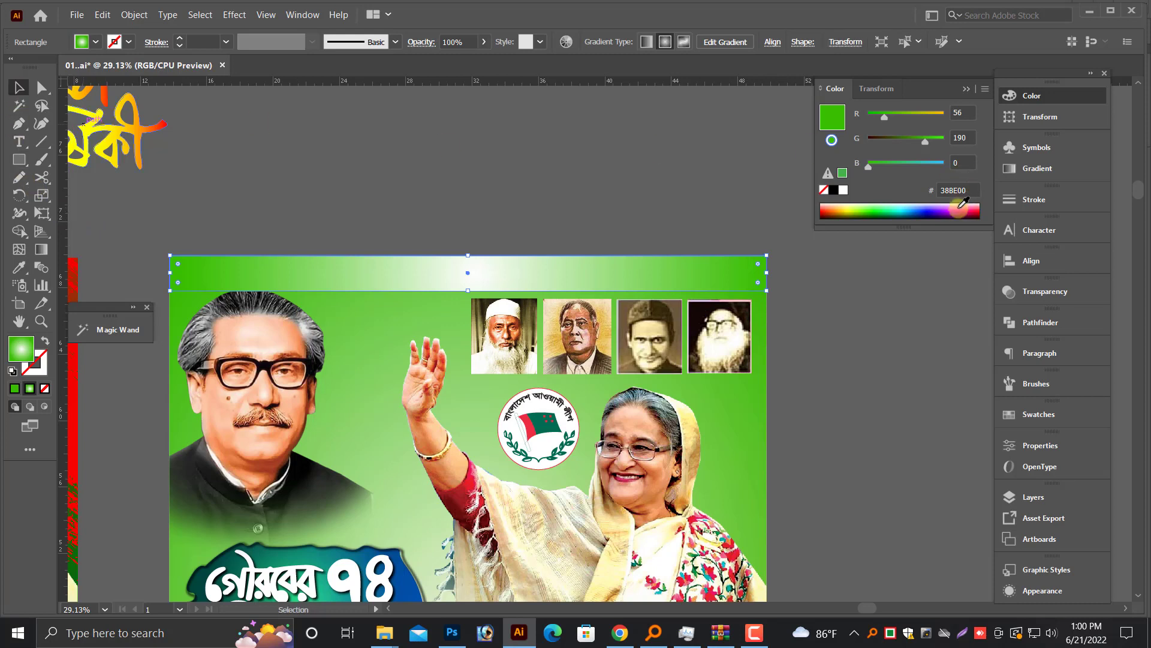
click(822, 211)
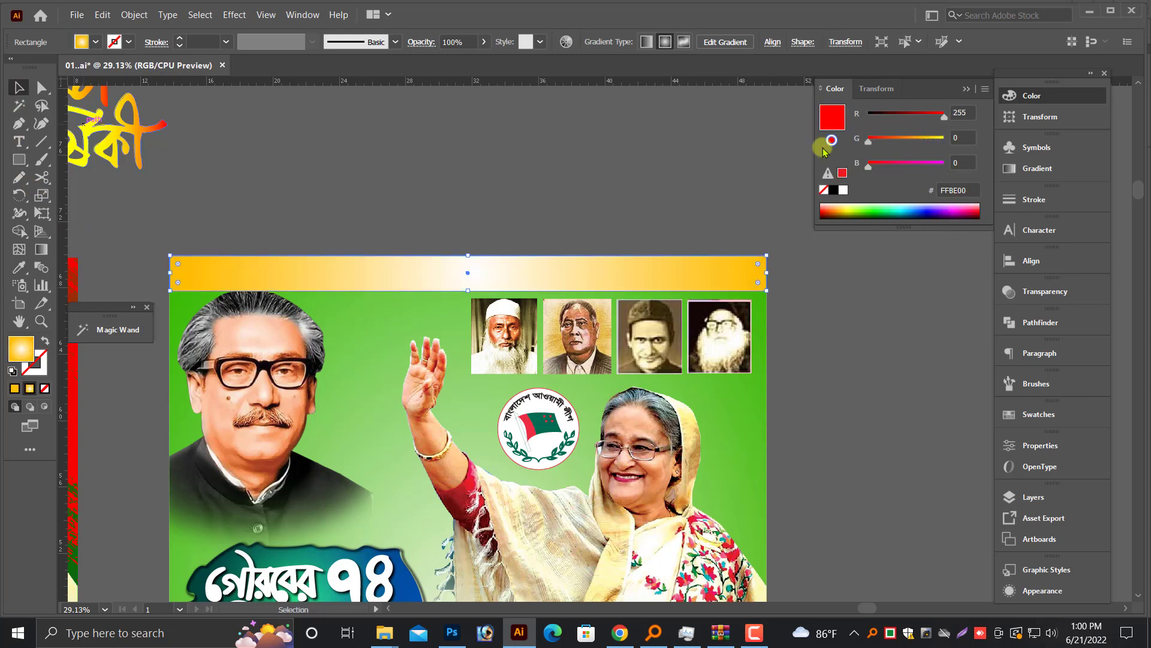
click(719, 189)
scroll(515, 258, down, 1)
click(514, 257)
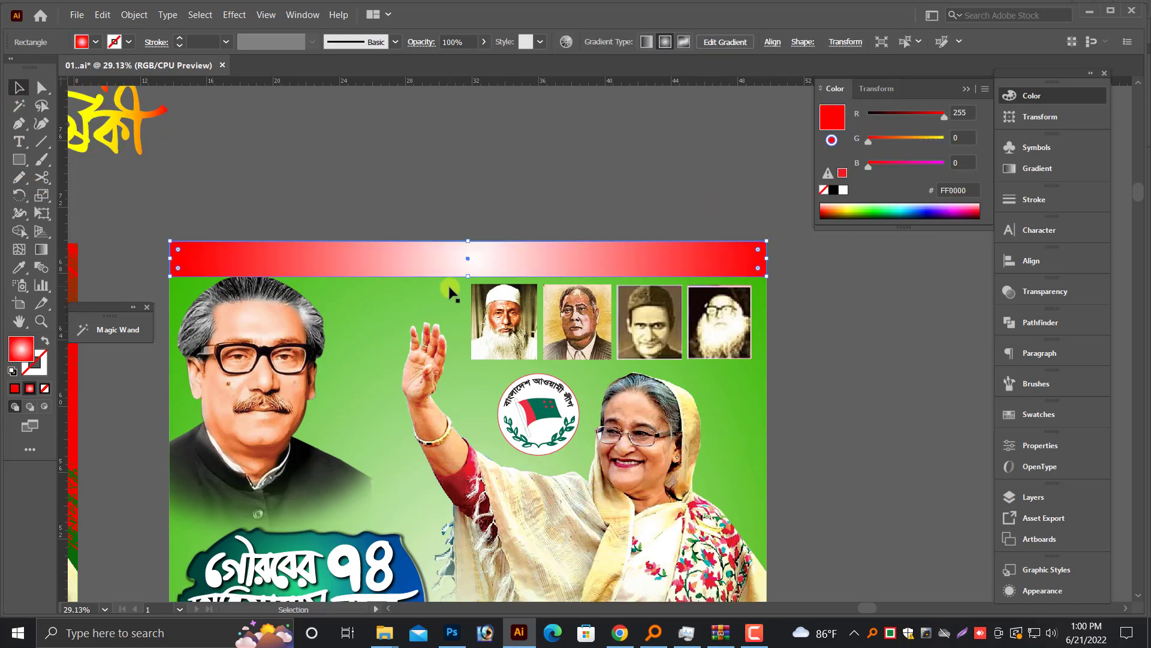
drag(470, 274, 529, 158)
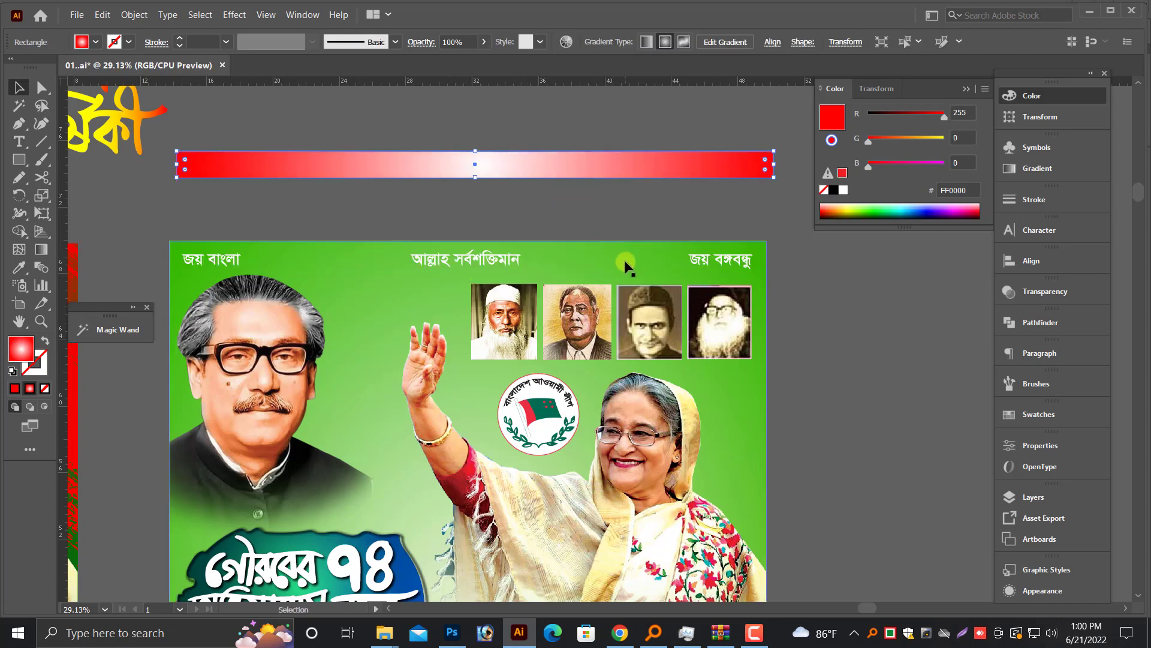
key(ctrl+z)
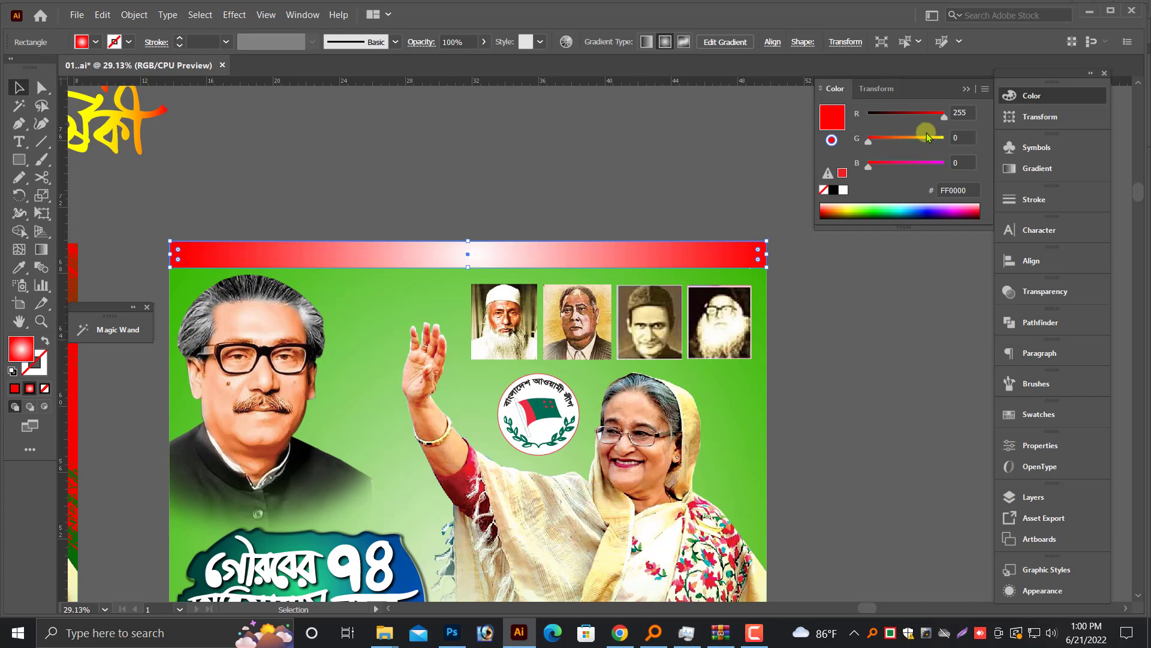
Make the top bar solid dark green 006000 (G 96).
click(44, 388)
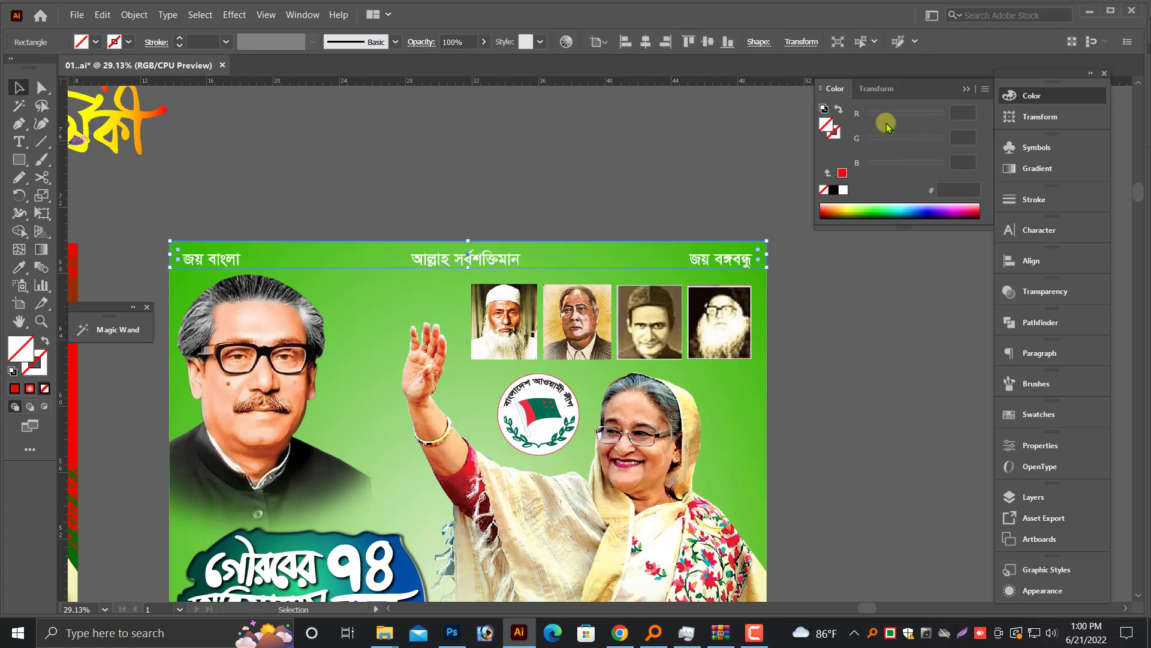
click(945, 115)
mouse_move(944, 115)
mouse_down()
mouse_move(868, 115)
mouse_move(901, 142)
mouse_up()
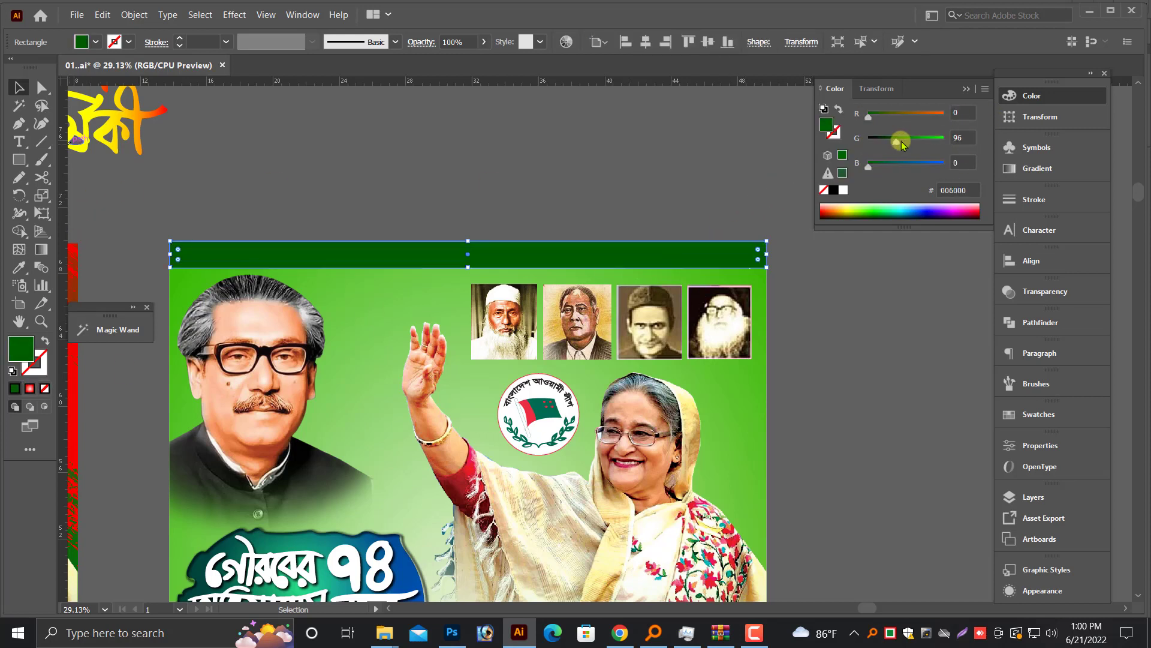
click(470, 156)
Select the hidden জয় বাংলা header text in Outline view.
scroll(216, 206, down, 1)
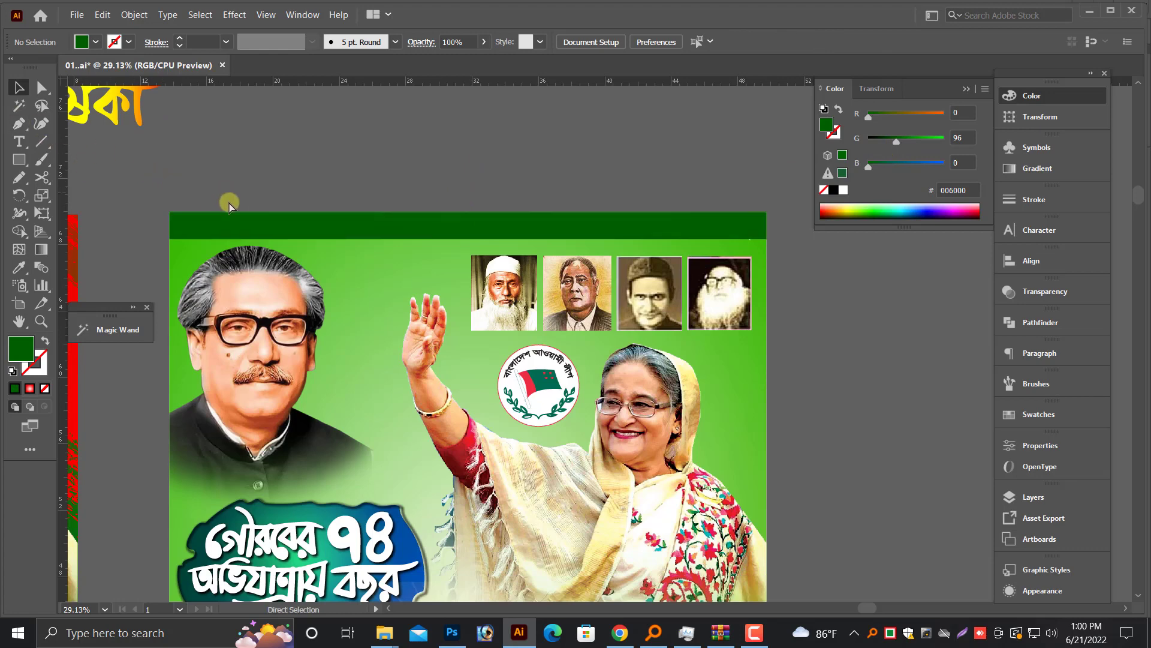
key(ctrl+y)
click(237, 231)
Bring the জয় বাংলা and আল্লাহ সর্বশক্তিমান header texts in front of the green band, nudged up.
shift+click(440, 233)
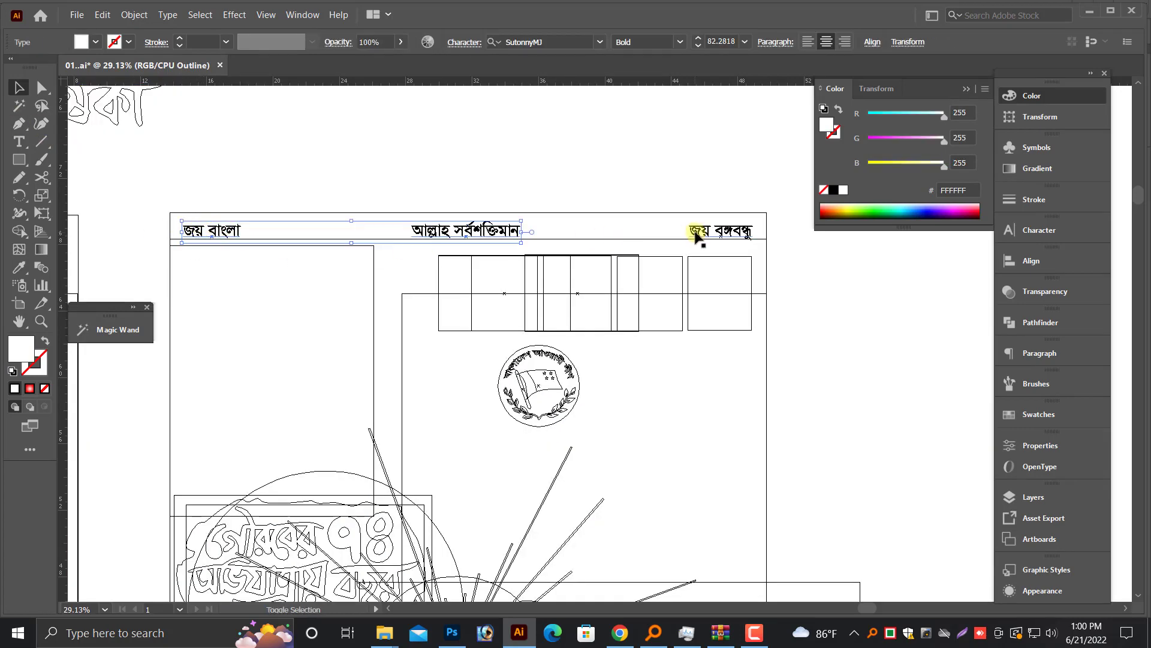
key(ctrl+y)
right_click(485, 231)
mouse_move(522, 451)
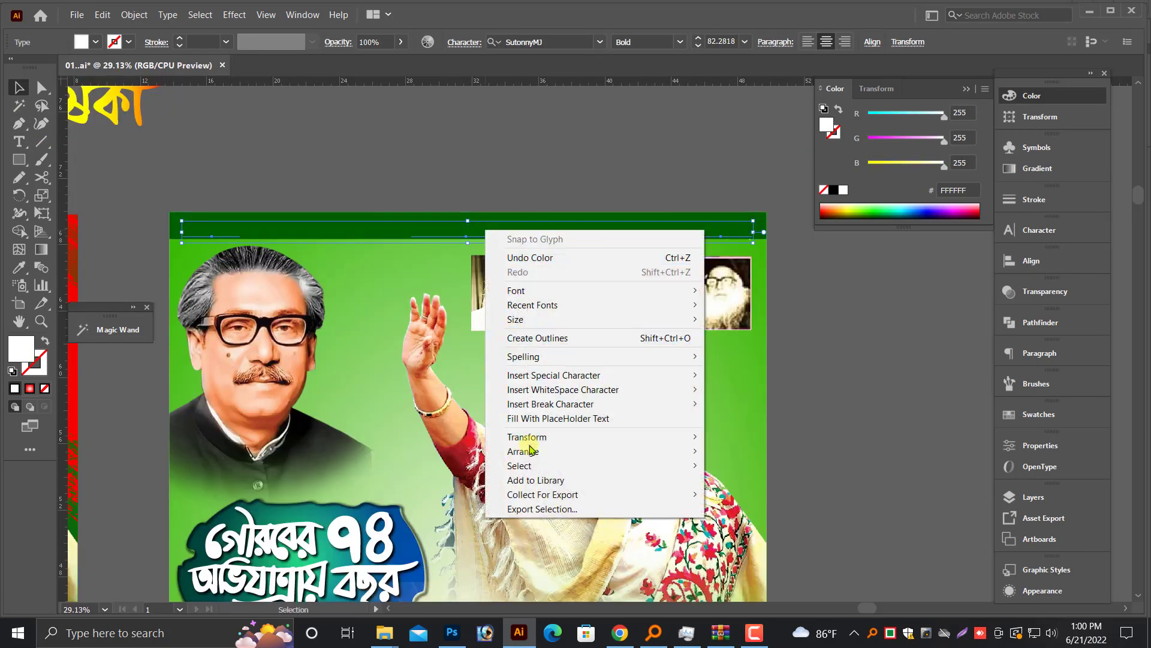
click(749, 465)
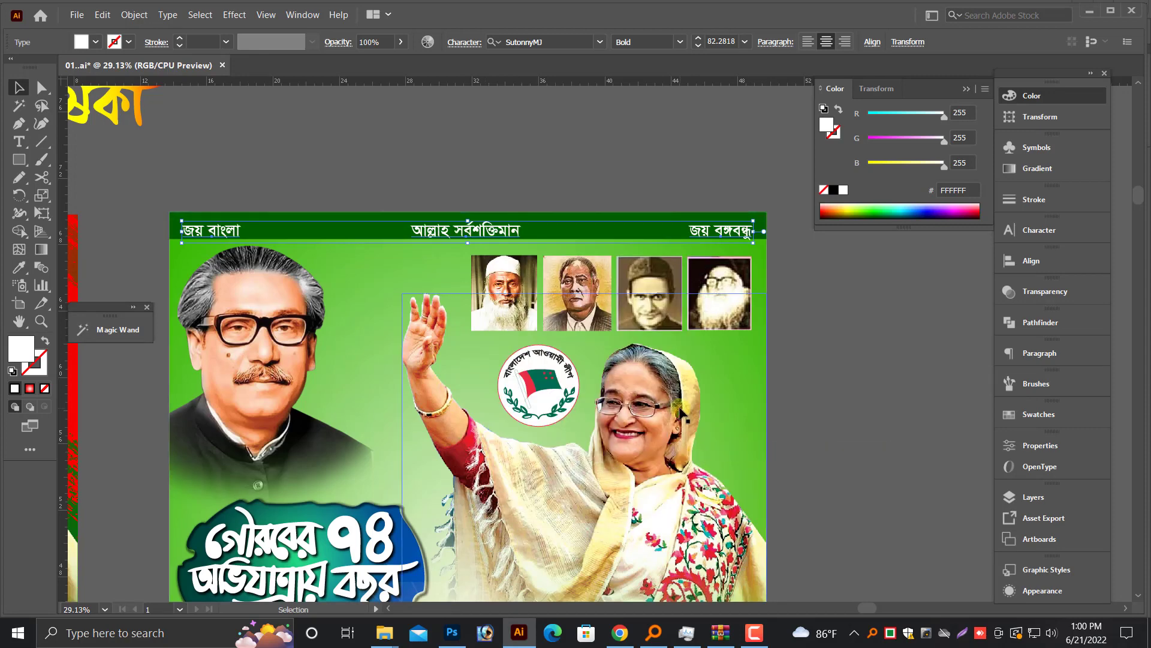
key(Up)
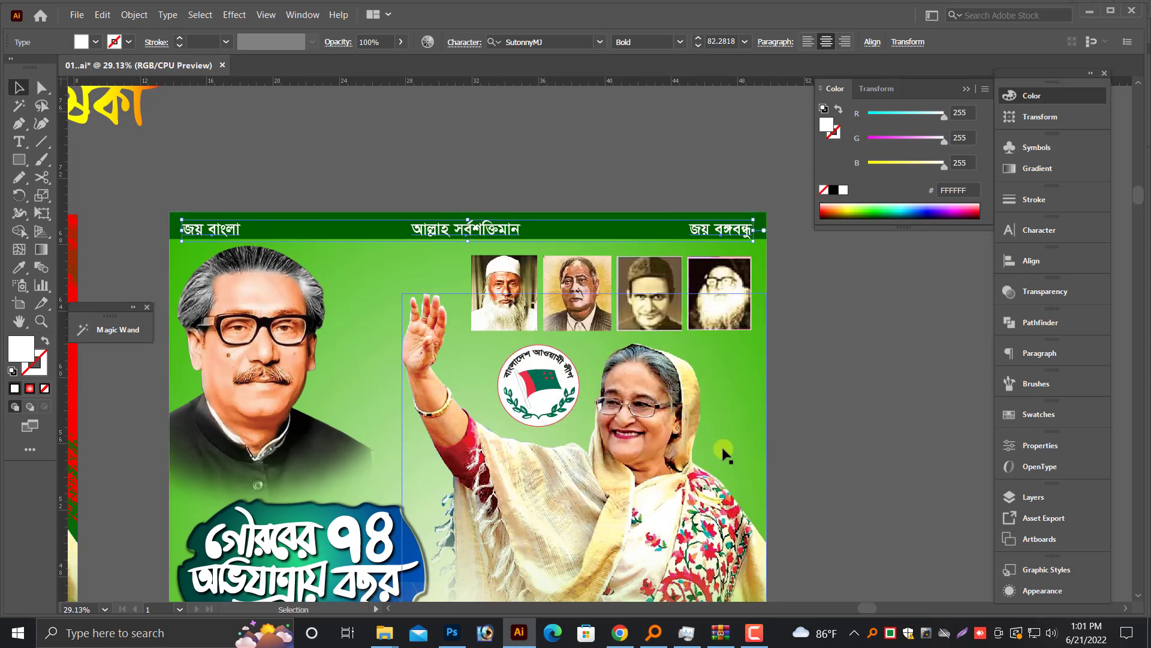
click(724, 454)
scroll(827, 463, down, 3)
key(ctrl+minus)
scroll(581, 421, down, 2)
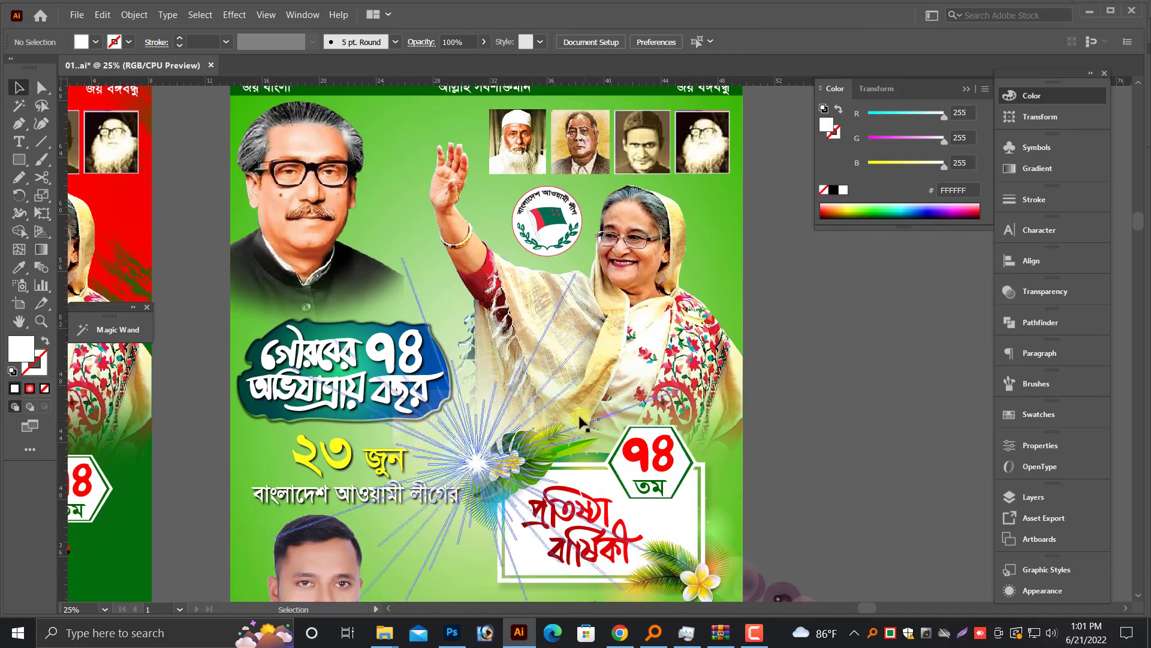
scroll(719, 438, down, 1)
scroll(837, 447, down, 2)
click(593, 459)
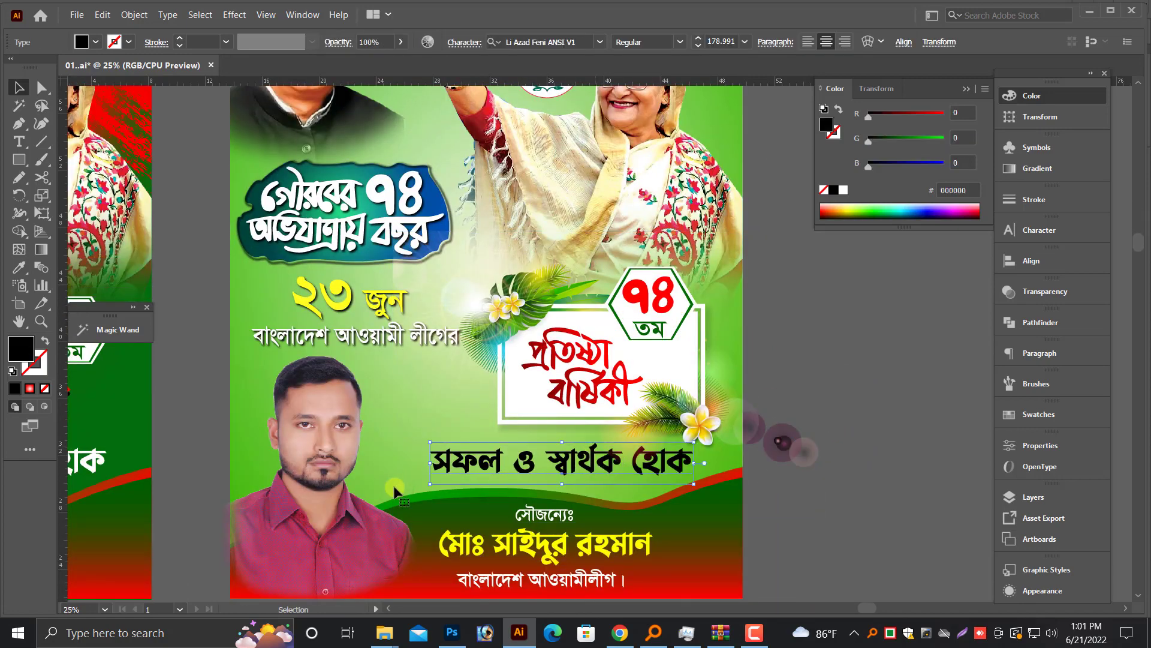
scroll(659, 399, up, 3)
click(842, 190)
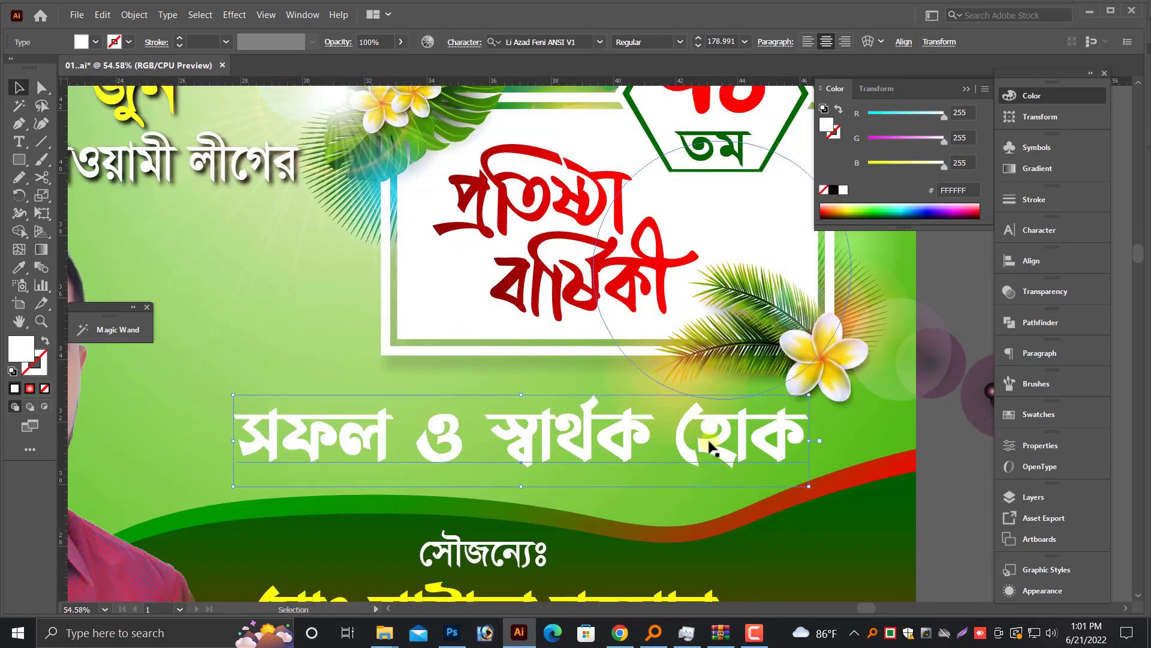
key(ctrl+z)
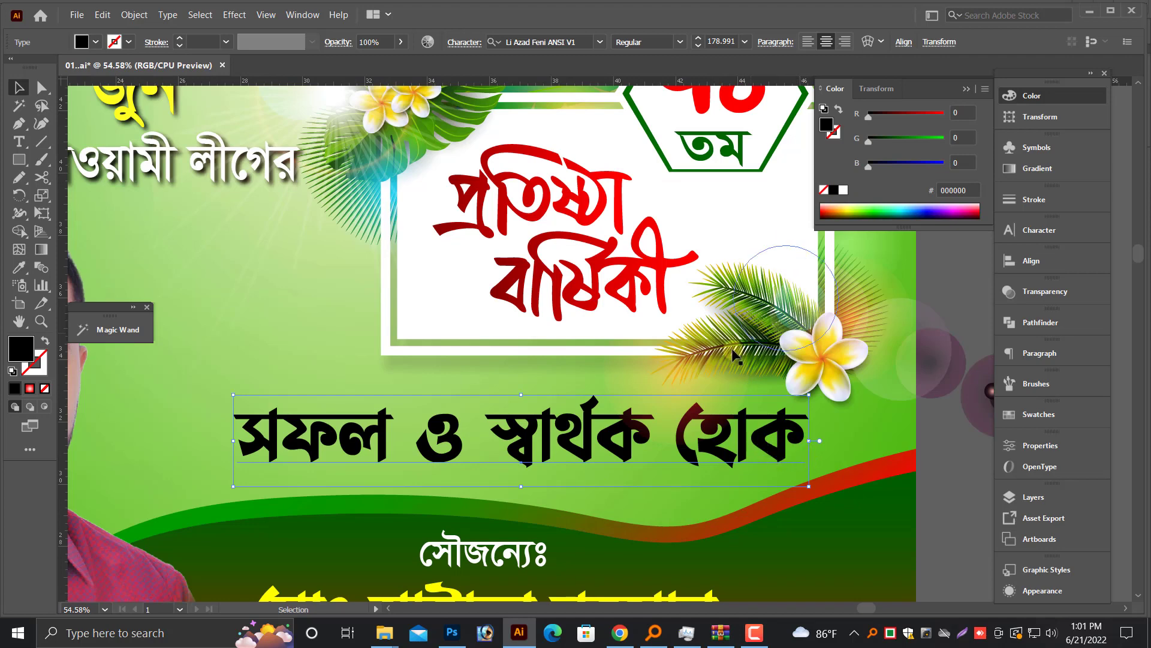
scroll(599, 341, down, 1)
scroll(458, 326, up, 1)
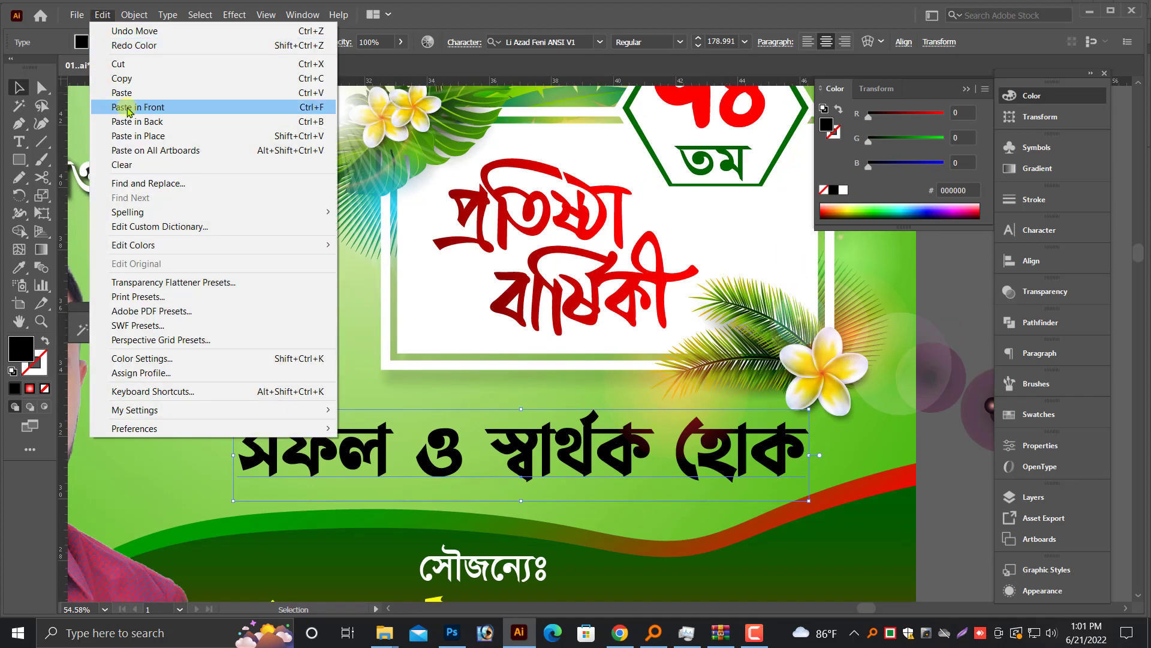
click(126, 108)
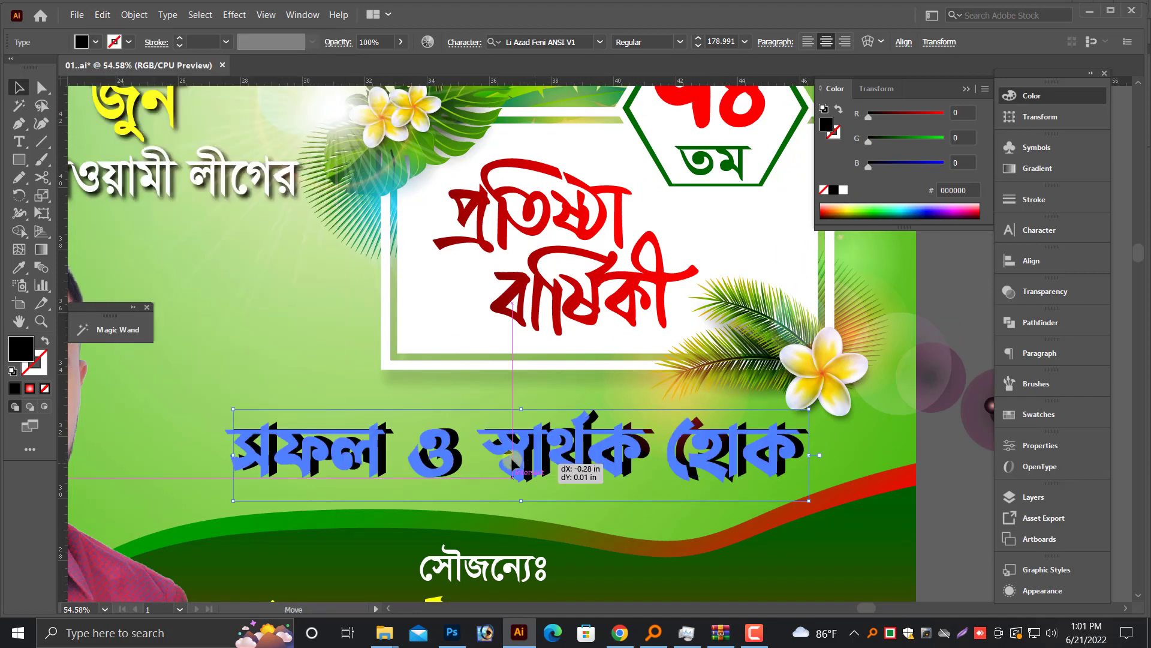
drag(534, 459, 532, 465)
click(844, 190)
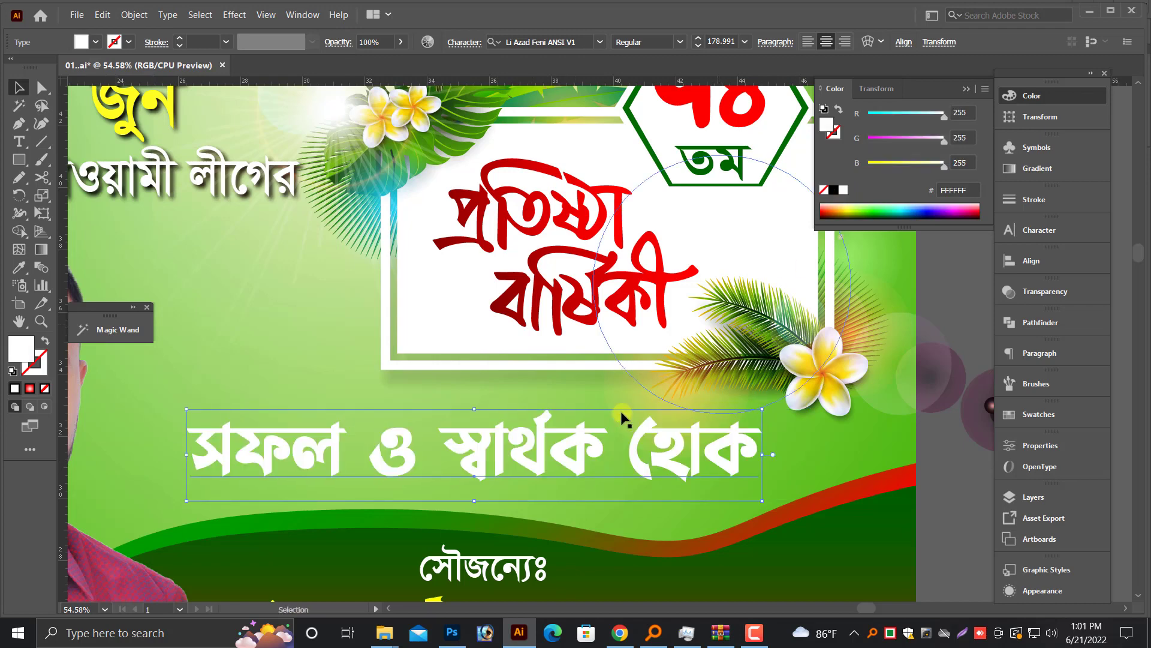
key(ctrl+minus)
key(ctrl+minus)
scroll(271, 202, up, 3)
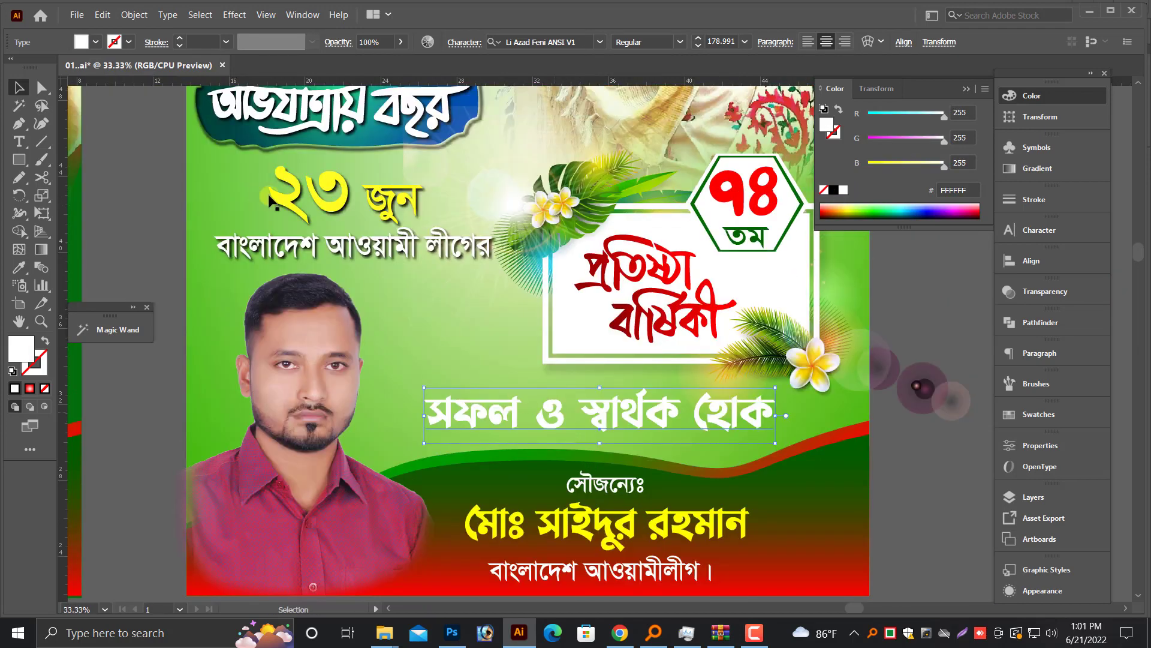
scroll(360, 300, up, 2)
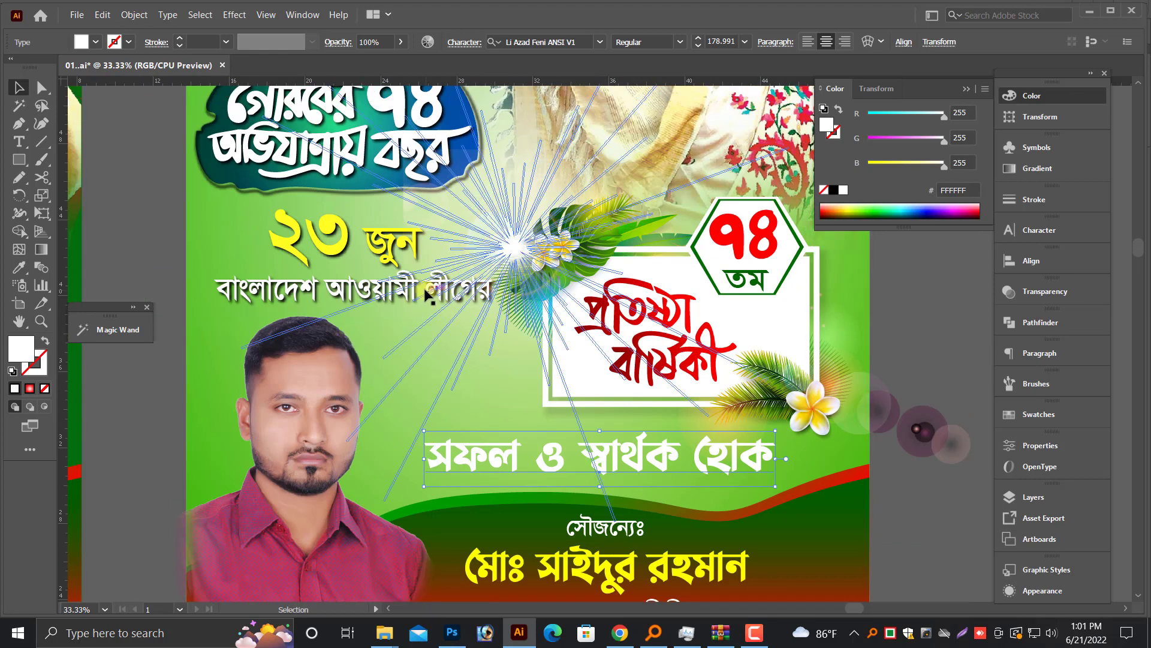
click(362, 293)
click(548, 464)
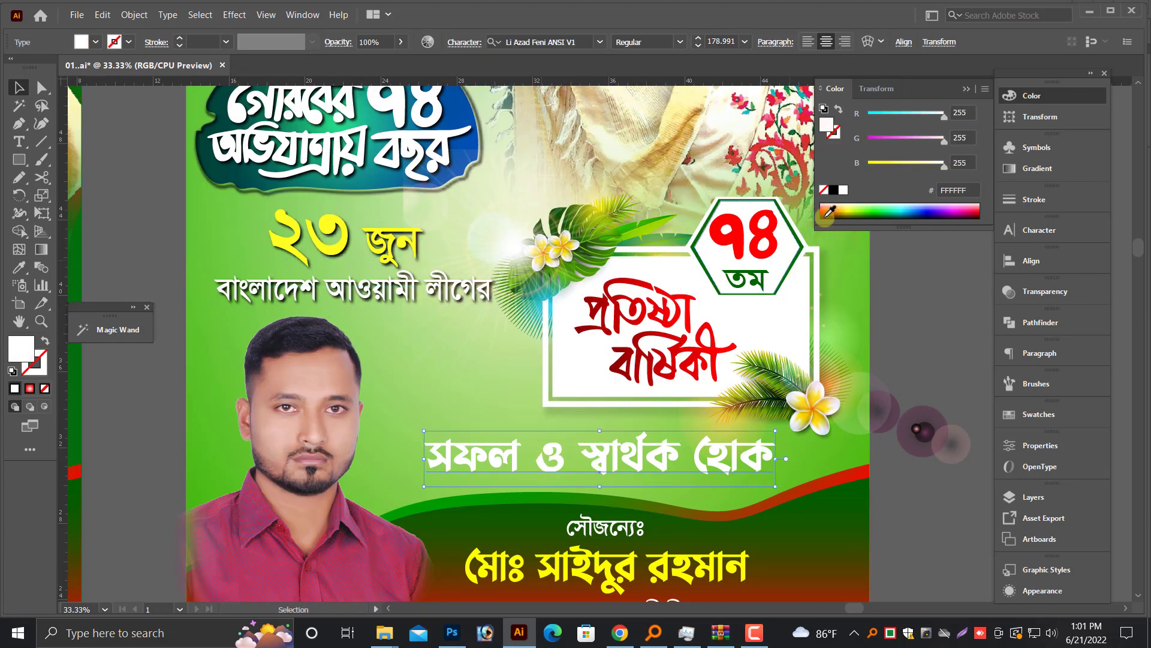
click(833, 190)
scroll(528, 342, down, 2)
click(509, 572)
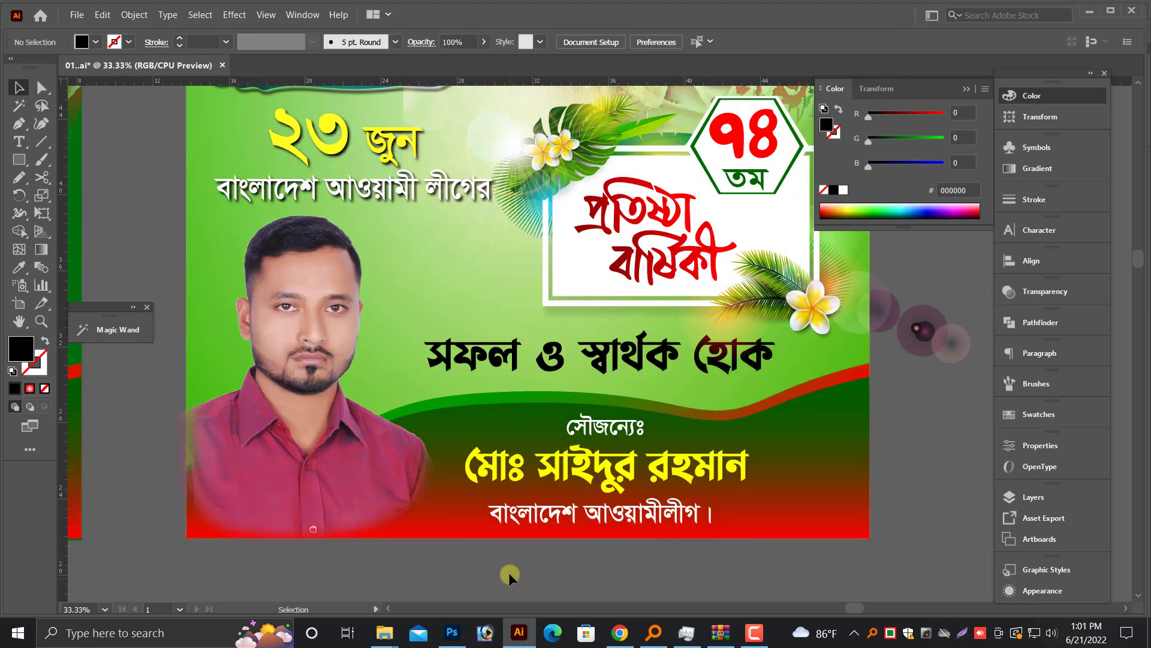
key(ctrl+minus)
Brighten the green poster's bottom wave band from 005E00 to 009C00 (G 156).
click(745, 456)
scroll(738, 457, up, 2)
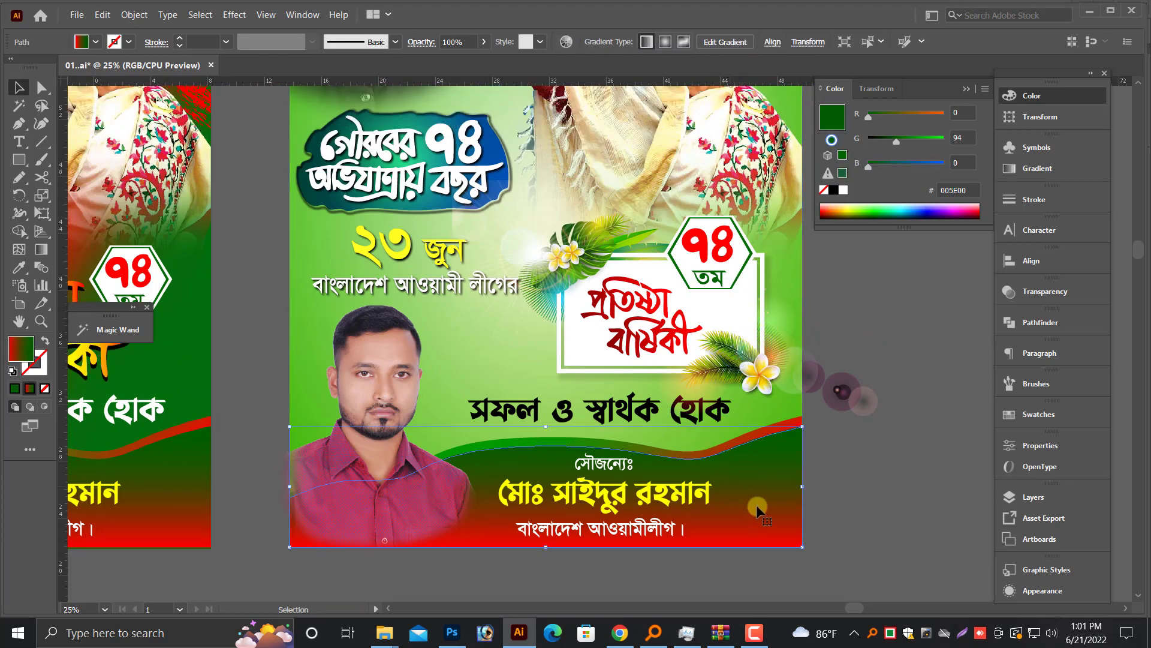
scroll(630, 531, down, 1)
drag(901, 144, 915, 144)
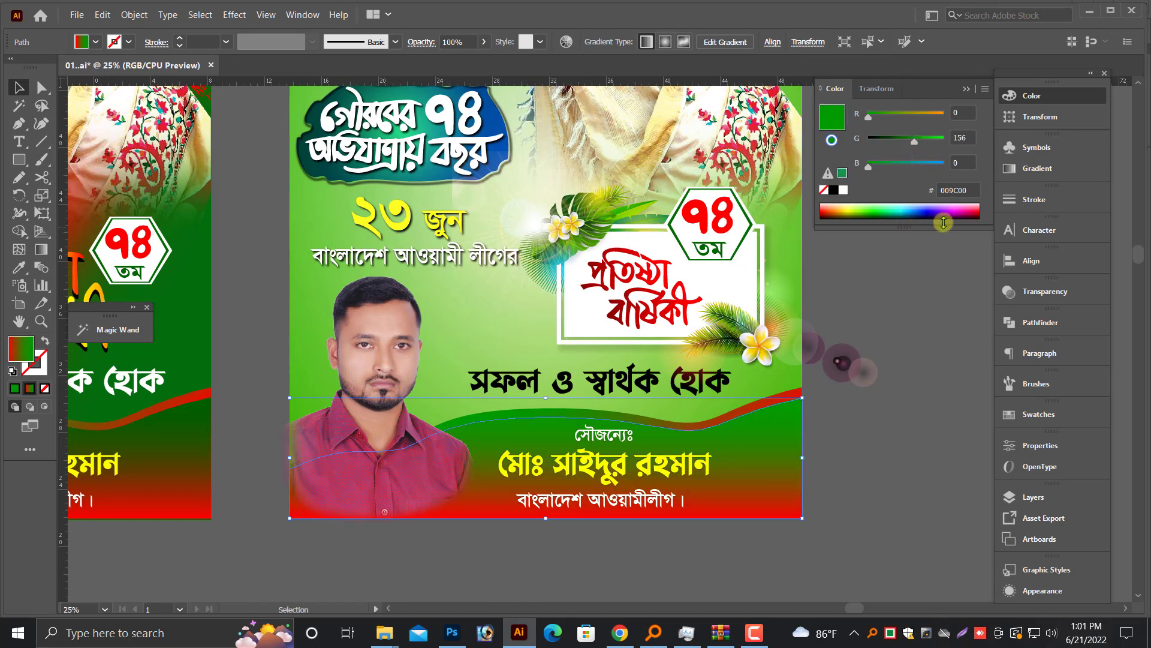
scroll(807, 336, up, 1)
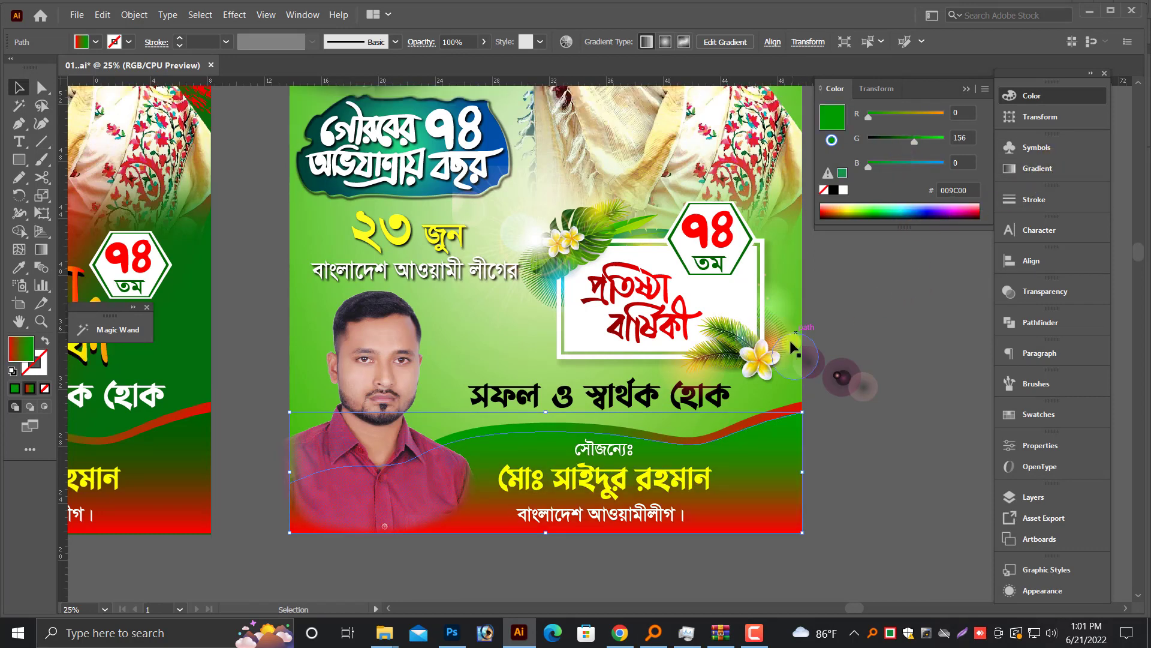
scroll(839, 456, down, 1)
click(839, 453)
scroll(810, 420, up, 1)
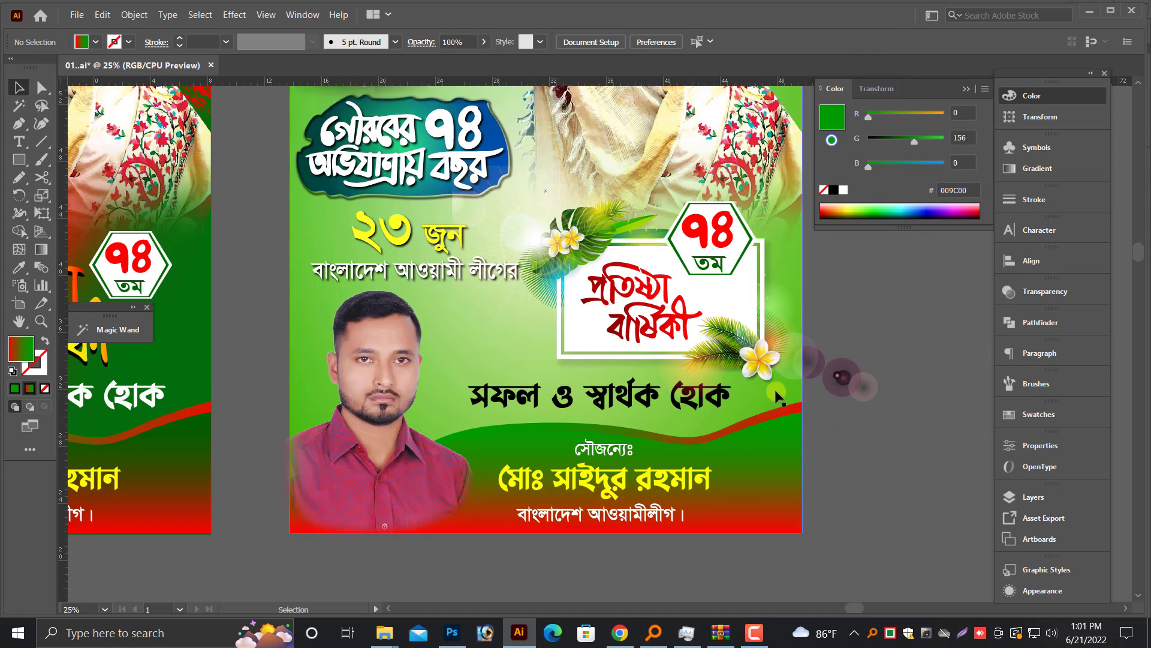
scroll(778, 397, up, 2)
scroll(424, 366, up, 3)
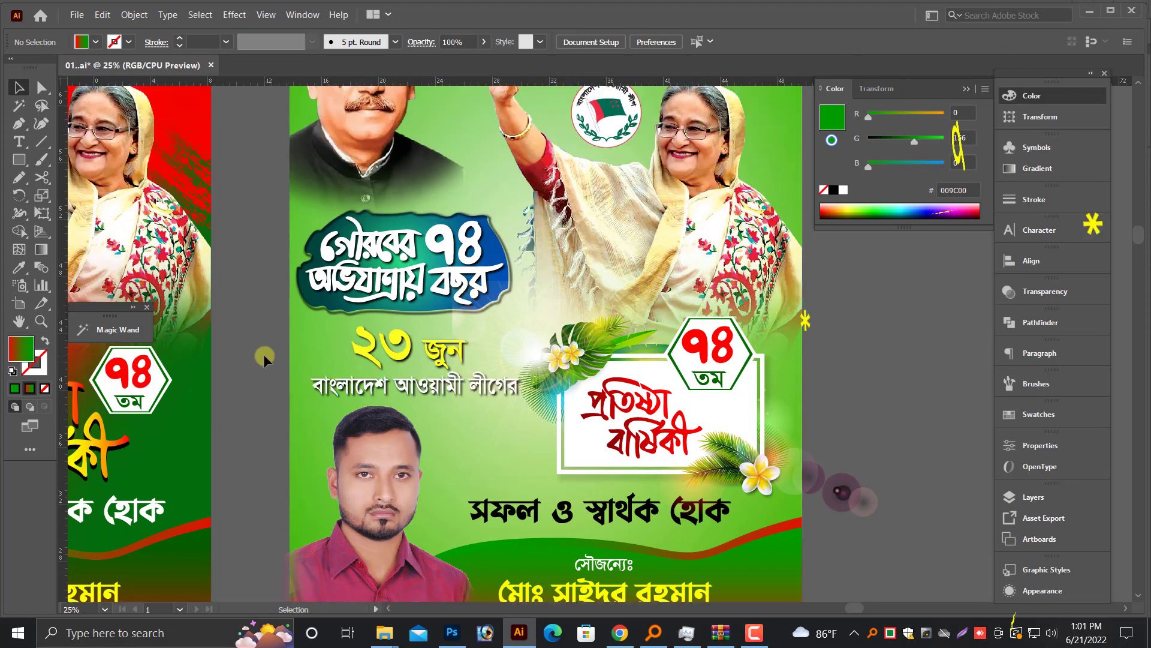
key(ctrl+minus)
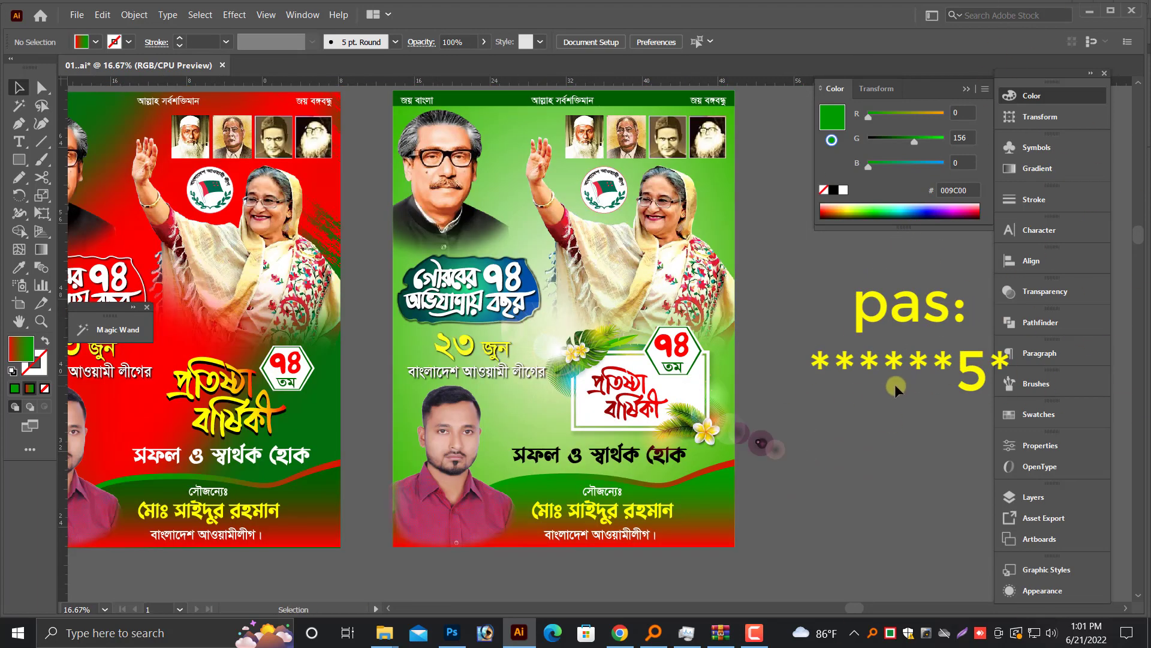
Change the ২৩ জুন date text from yellow to orange FFB600 (R 255, G 182).
drag(375, 281, 753, 444)
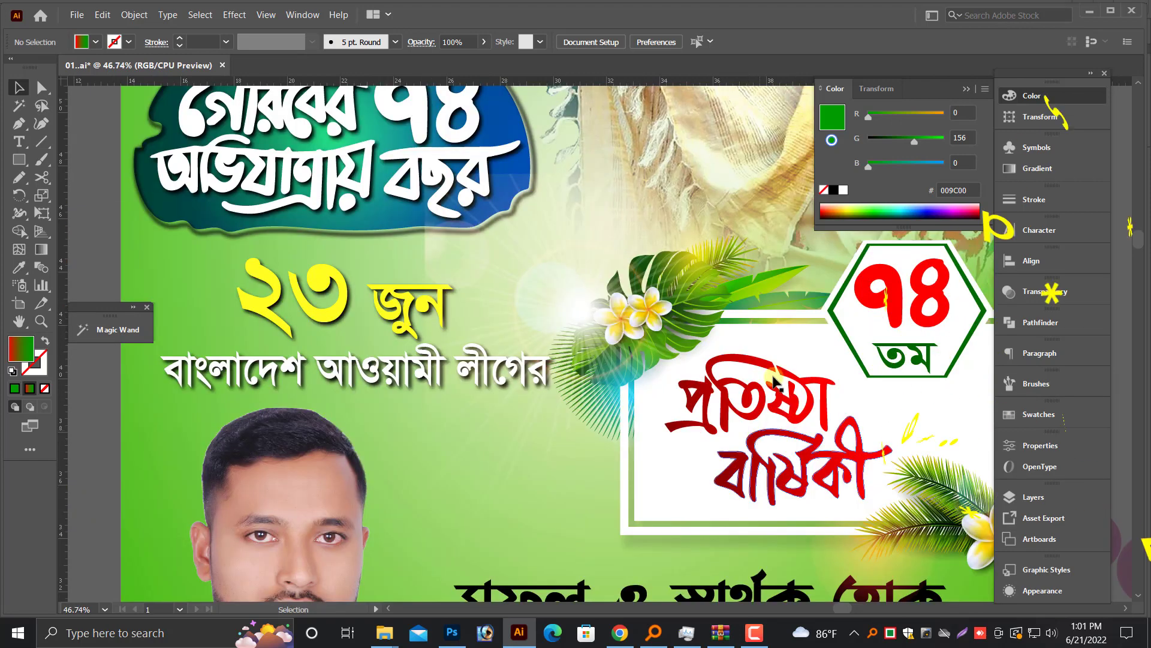
click(38, 93)
click(312, 294)
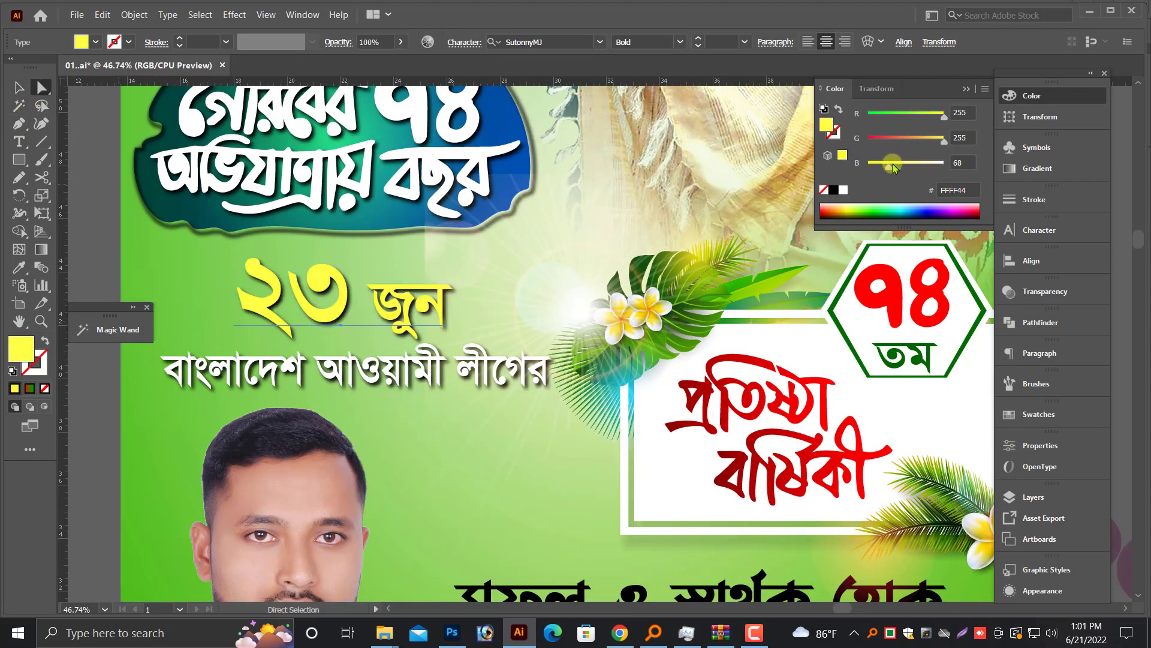
drag(933, 141, 938, 139)
click(923, 142)
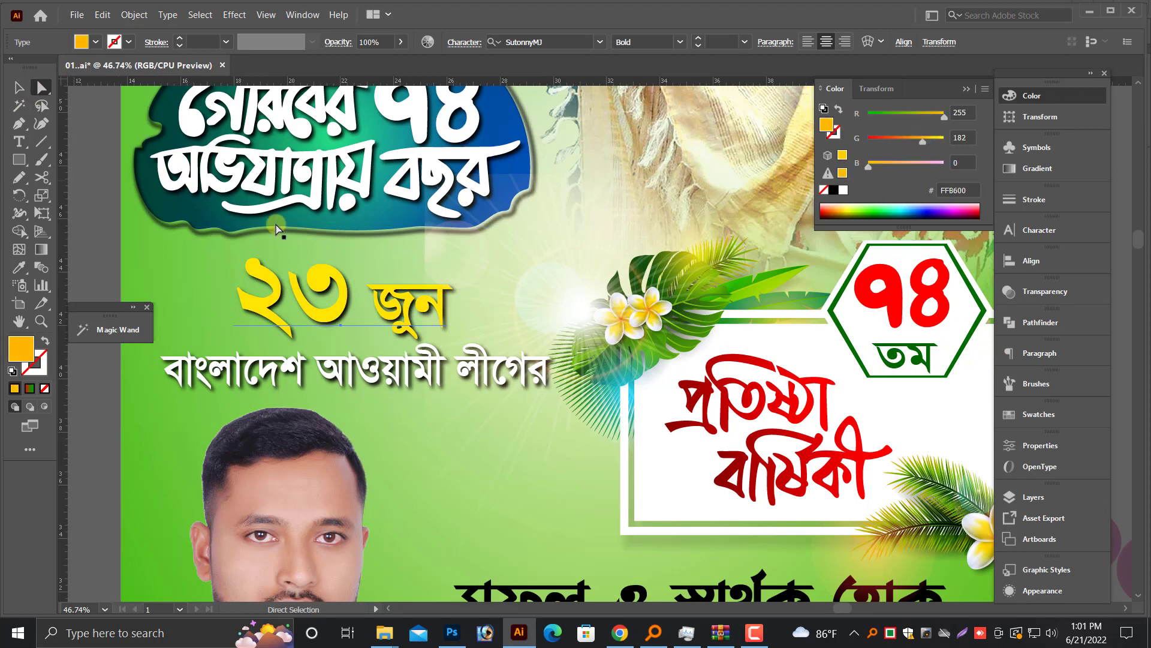
key(ctrl+minus)
key(ctrl+minus)
key(ctrl+minus)
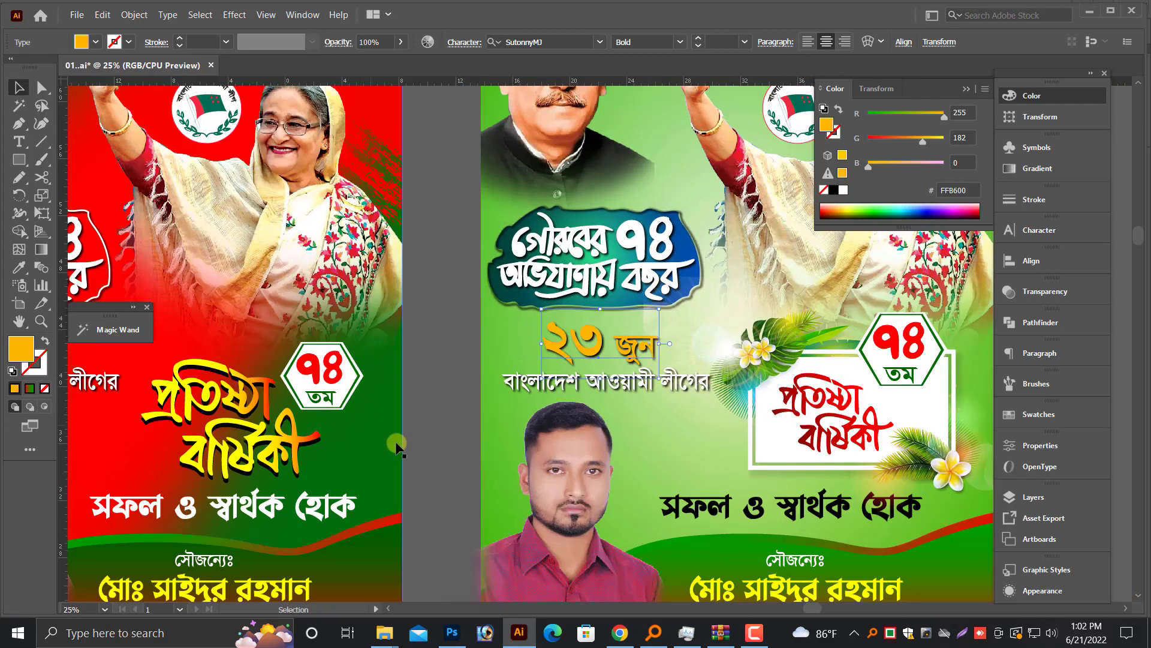
Select the portrait photo and the large artwork group, then clear the selection.
click(462, 468)
key(ctrl+plus)
click(713, 461)
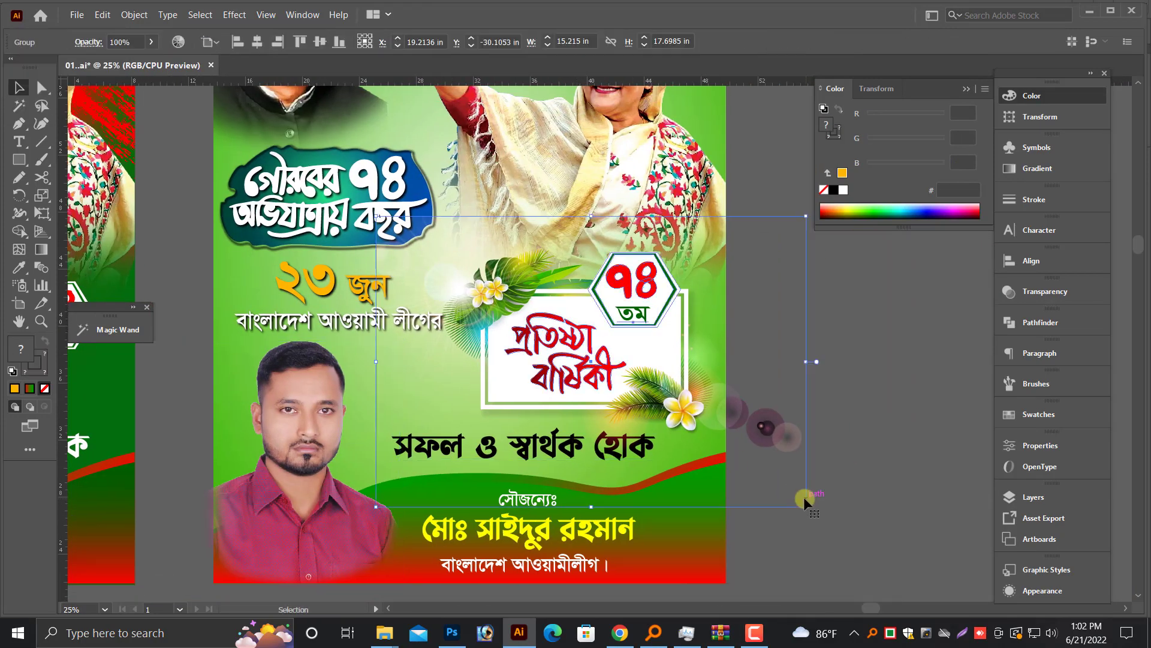
click(875, 351)
scroll(840, 363, down, 1)
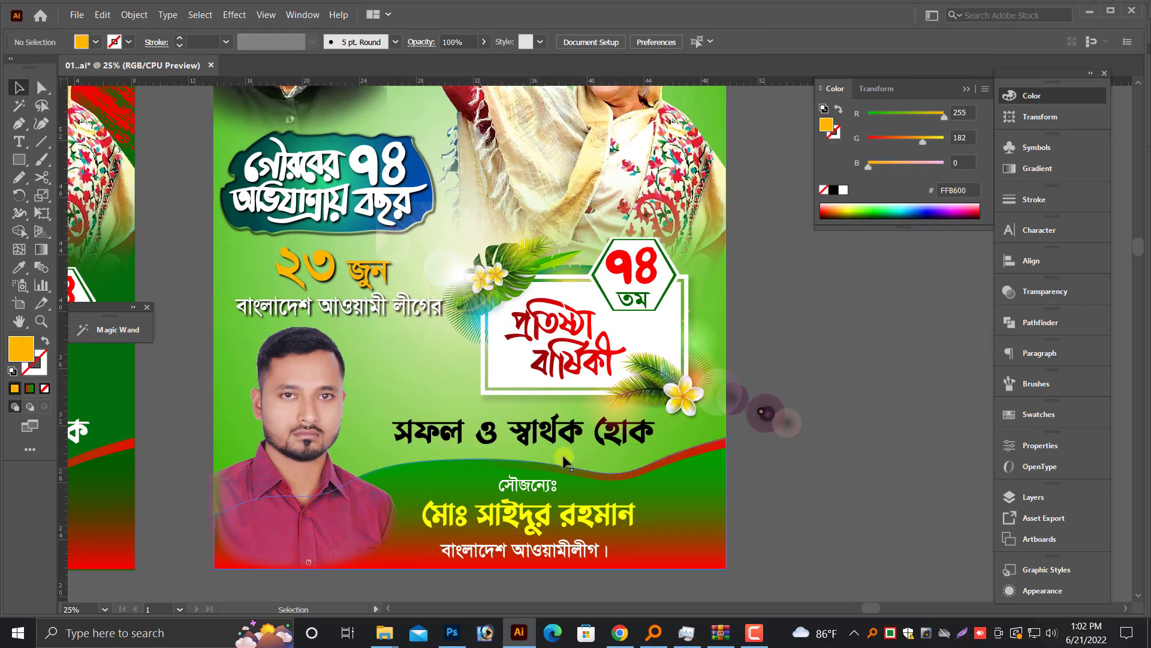
Copy the slogan সফল ও স্বার্থক হোক, paste it in front, and hide the artwork above.
click(553, 443)
click(102, 14)
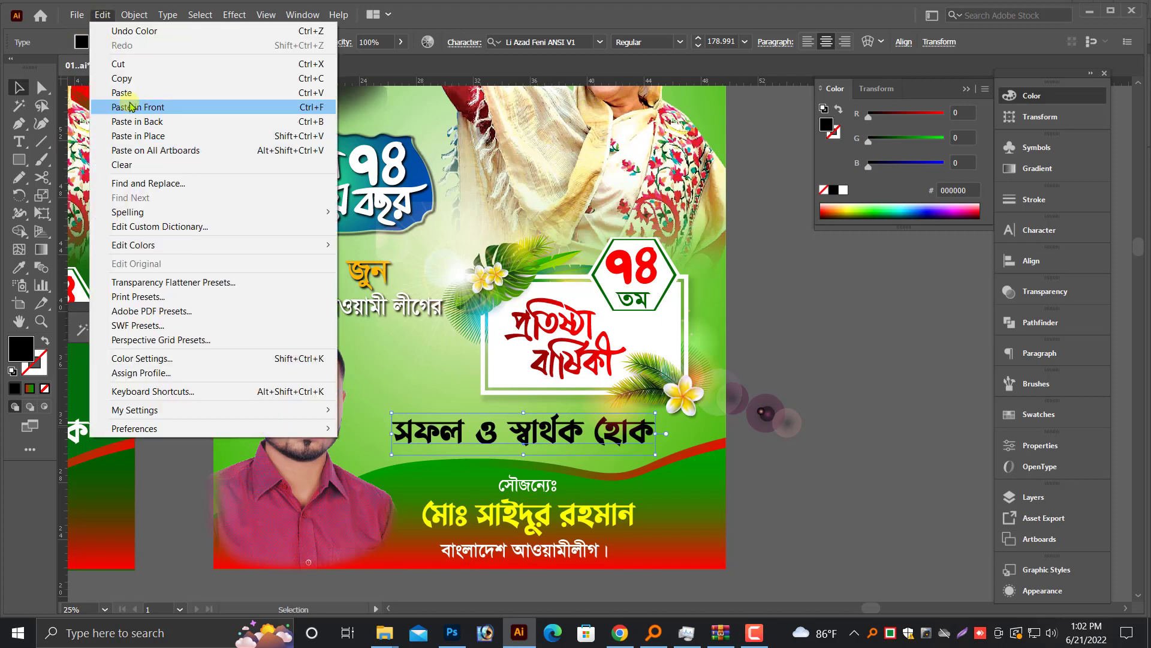
click(118, 77)
click(102, 14)
click(147, 112)
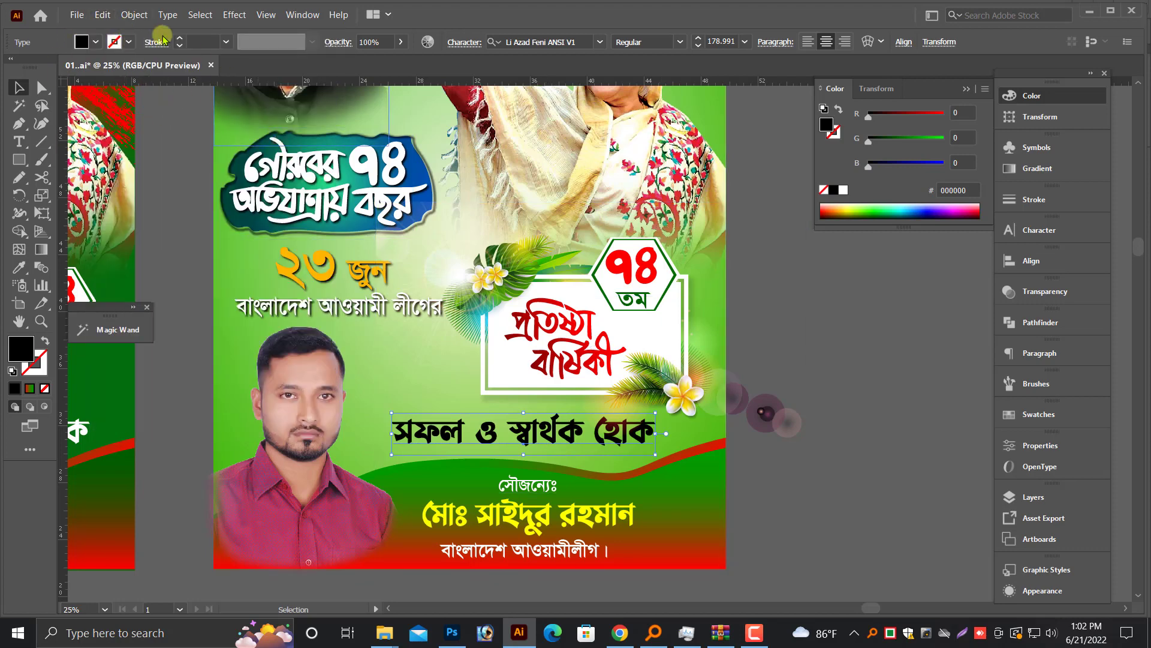
click(134, 15)
click(370, 150)
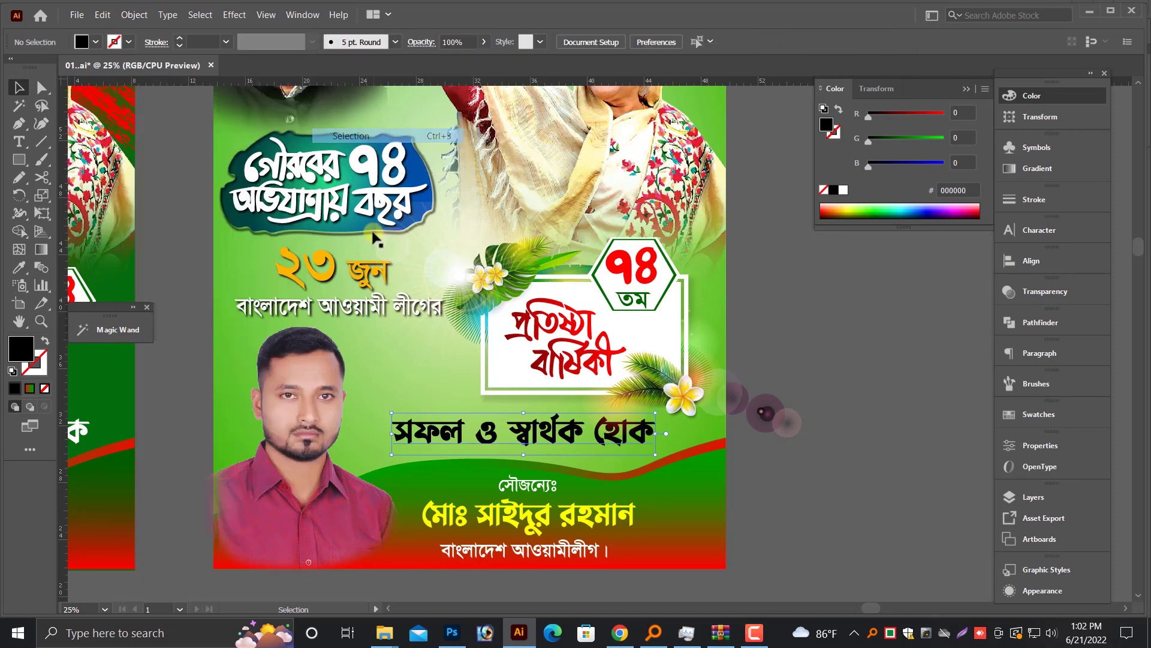
Give the slogan copy a white fill and a thick white stroke, then show all artwork.
click(844, 190)
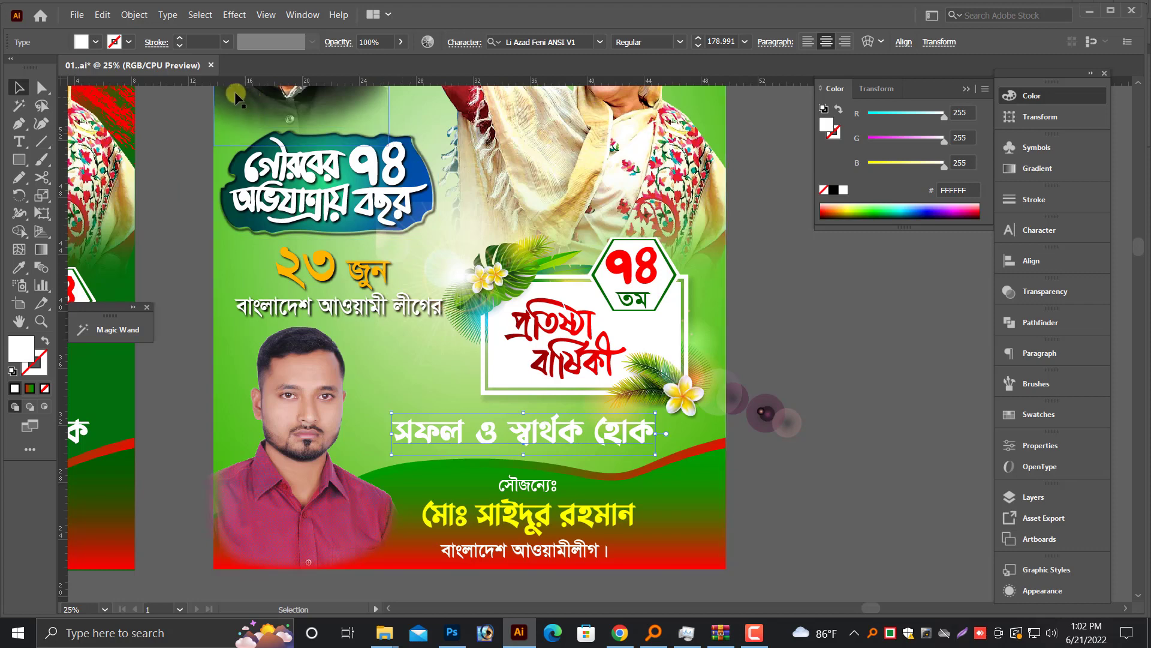
text(9)
key(Return)
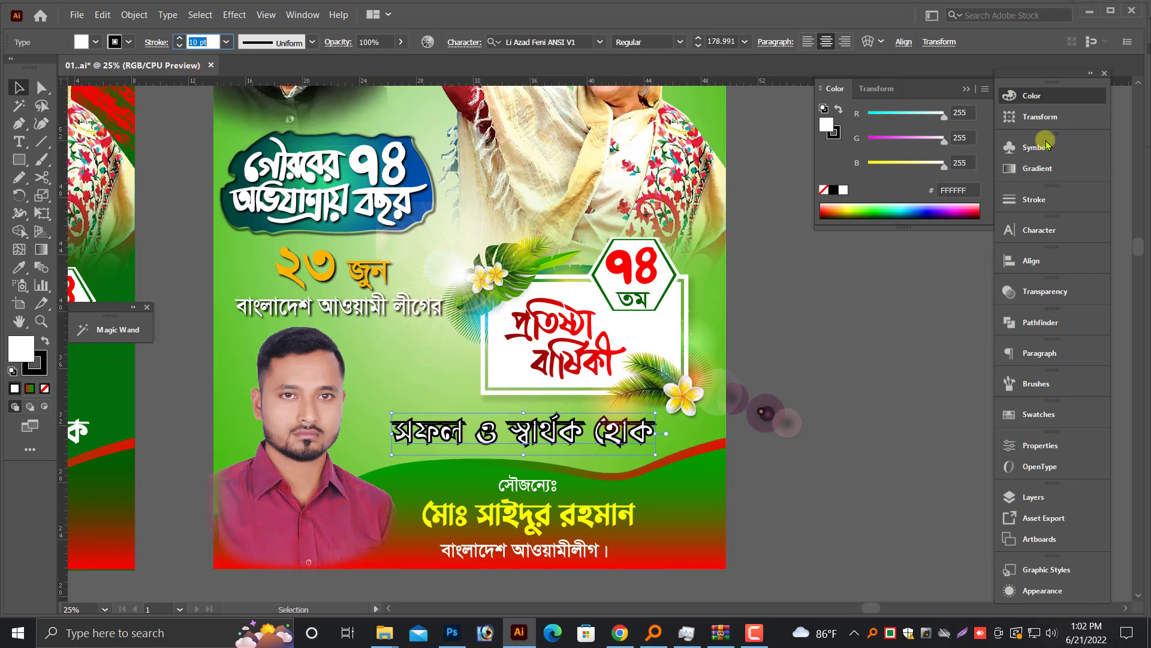
click(1033, 199)
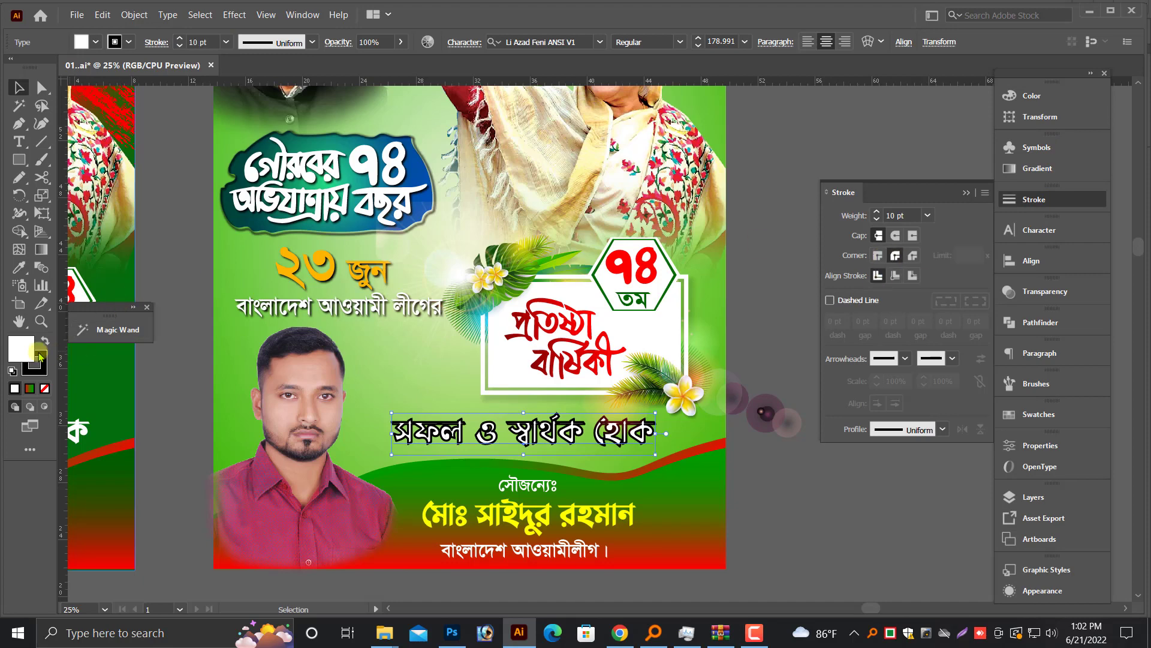
drag(21, 353, 37, 361)
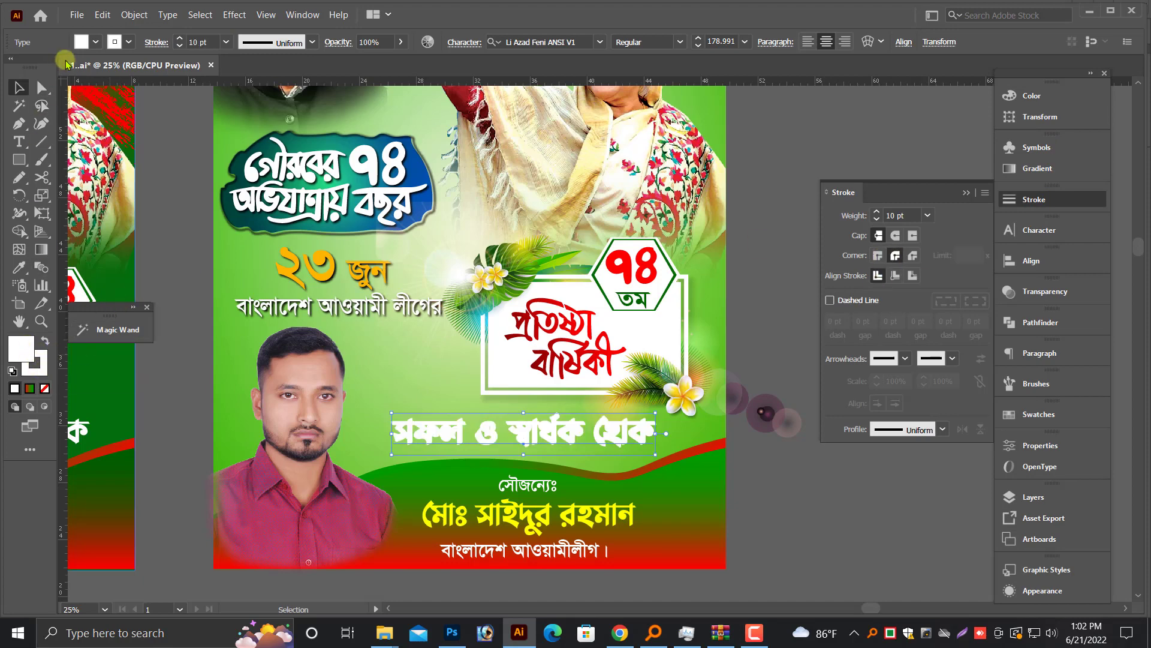
click(132, 15)
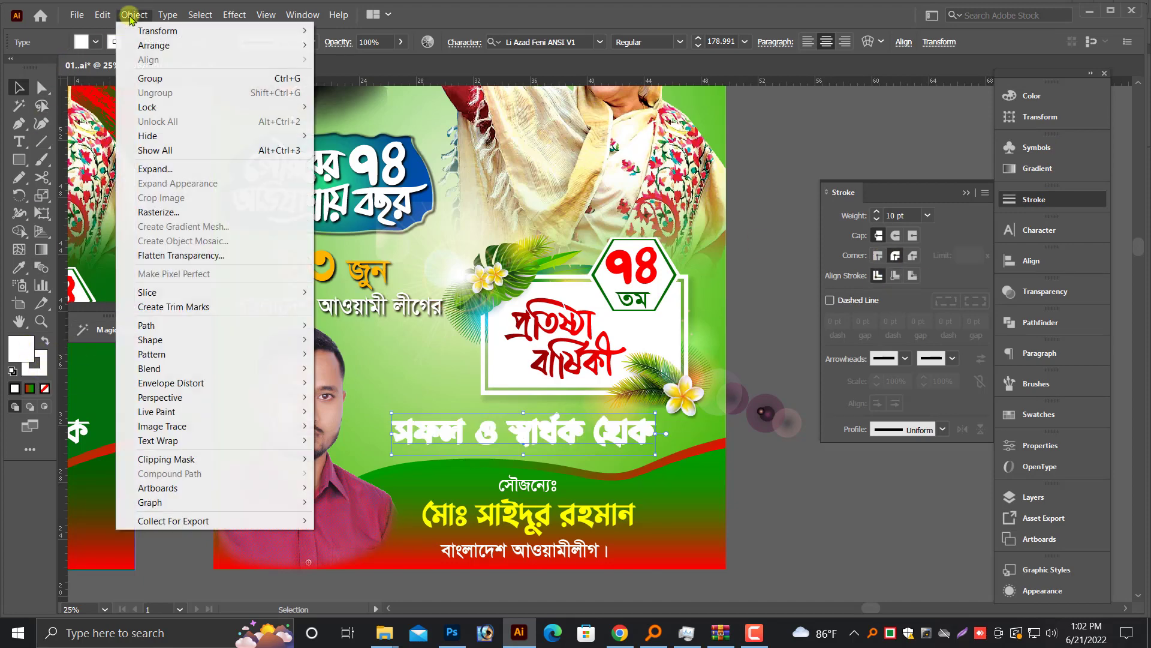
click(150, 146)
click(167, 369)
Collapse the stroke settings panel.
scroll(167, 369, down, 1)
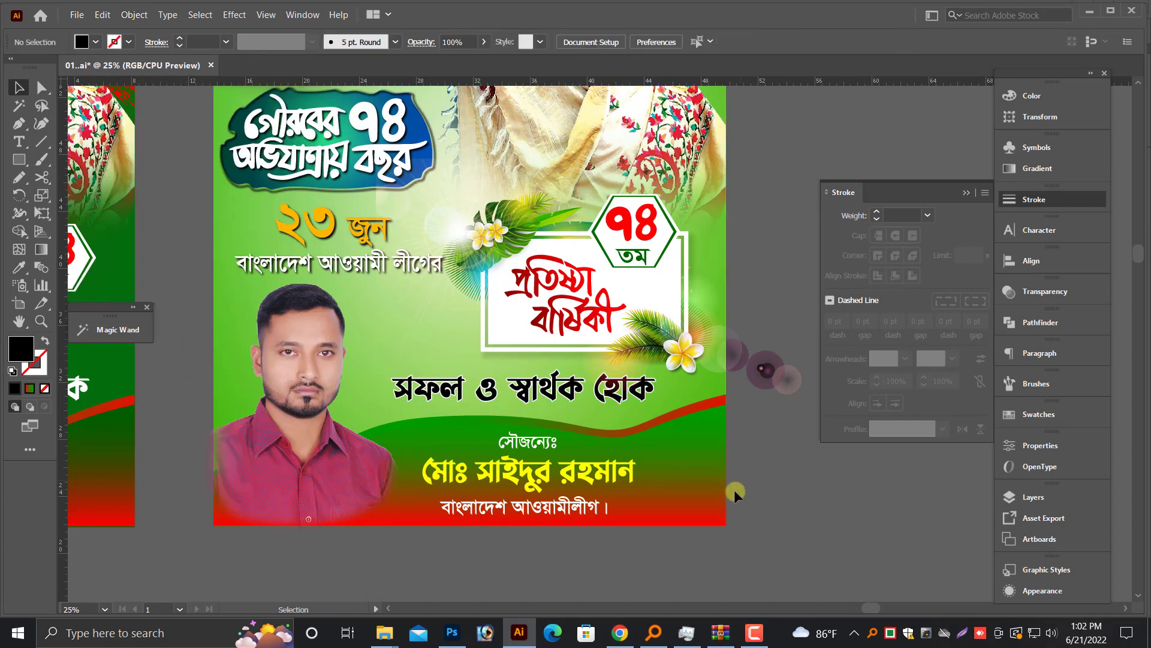
scroll(734, 489, down, 1)
scroll(723, 483, down, 1)
scroll(724, 477, up, 2)
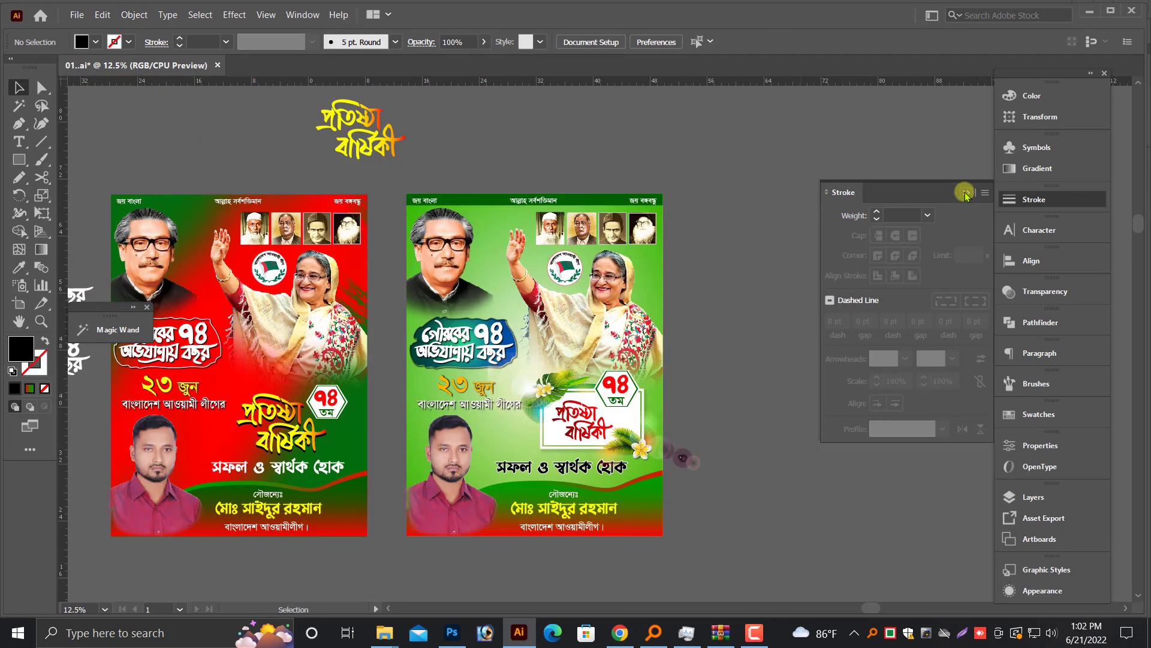
click(965, 193)
Make the বাংলাদেশ আওয়ামী লীগের text line narrower.
scroll(864, 300, up, 1)
scroll(835, 296, up, 1)
scroll(745, 432, up, 1)
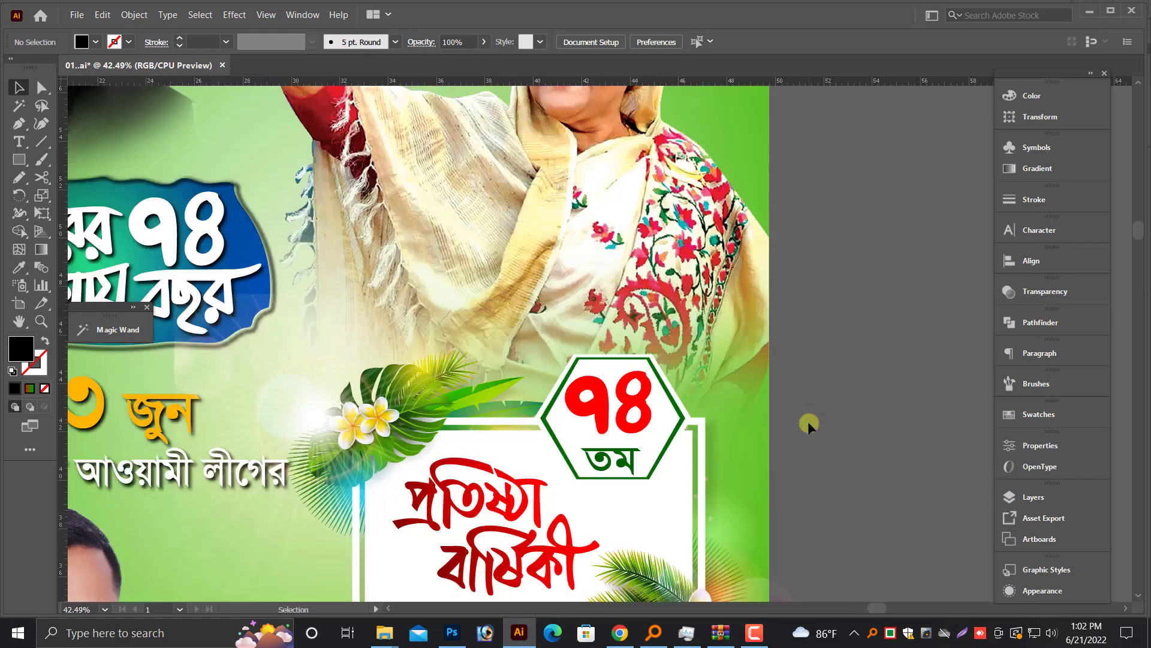
scroll(808, 421, down, 1)
scroll(659, 423, left, 3)
scroll(540, 424, left, 2)
click(511, 424)
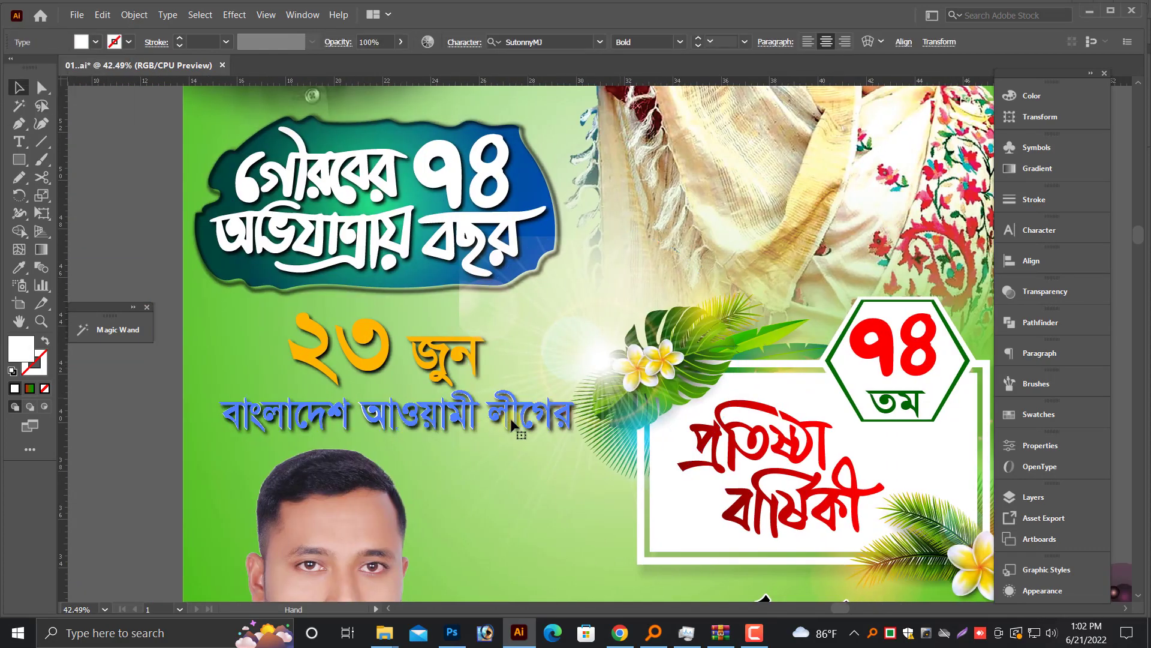
click(564, 432)
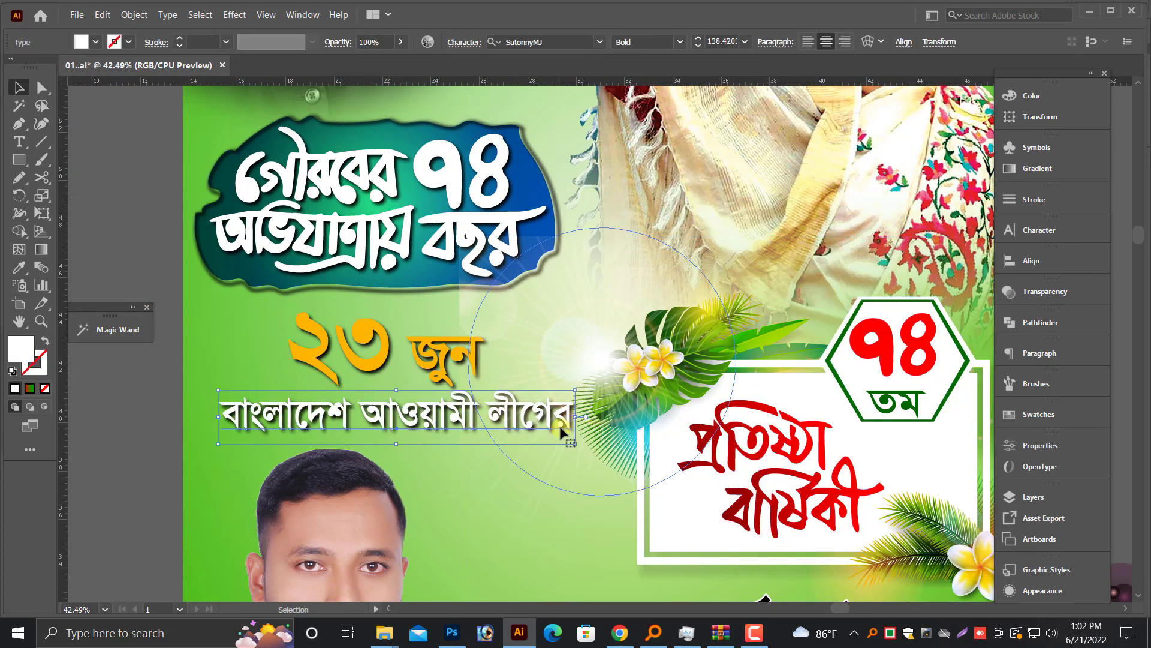
drag(574, 416, 529, 420)
Enlarge the ৭৪ তম anniversary frame group toward the upper left.
scroll(600, 390, down, 1)
key(ctrl+minus)
scroll(623, 375, left, 3)
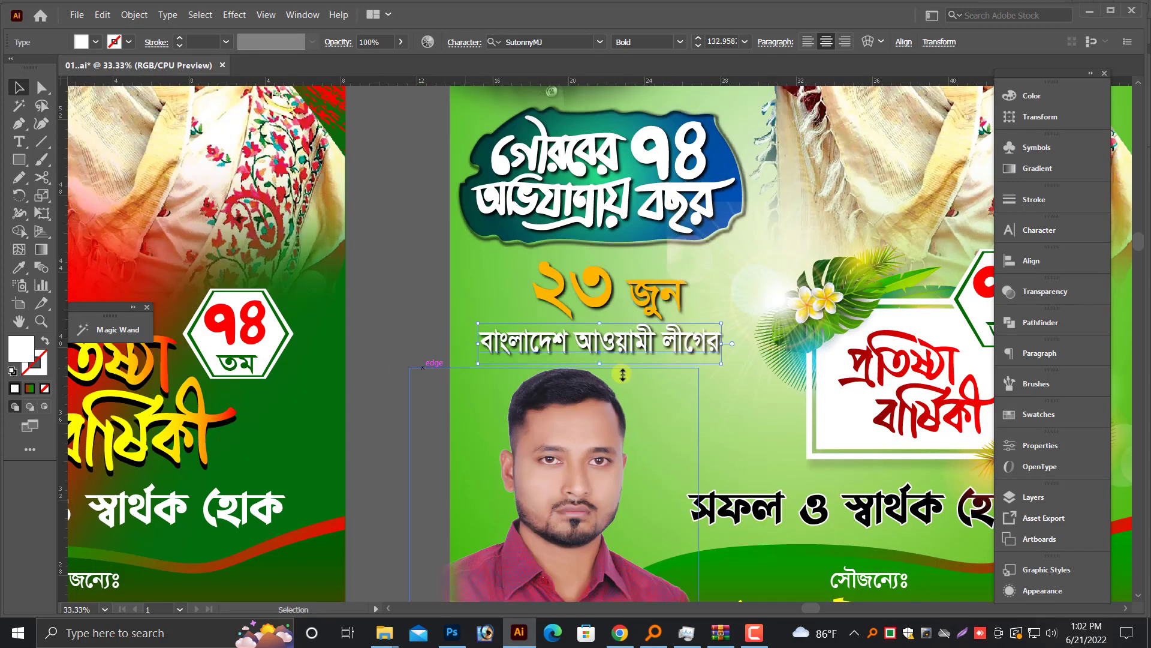
scroll(623, 375, right, 4)
click(628, 355)
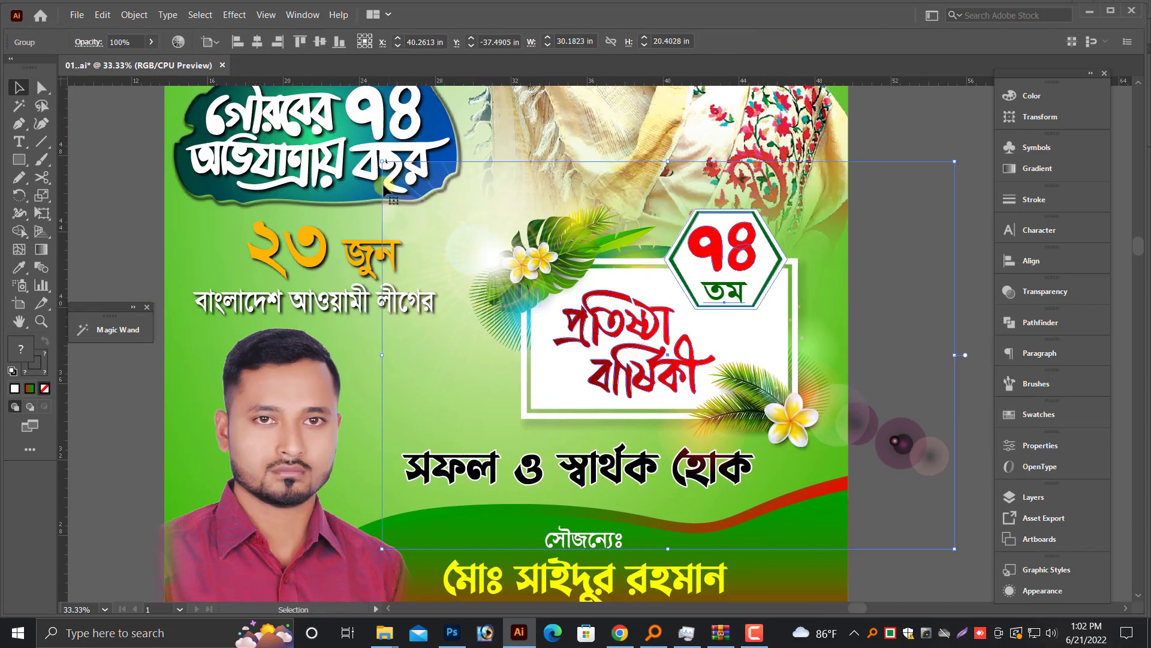
drag(382, 162, 323, 121)
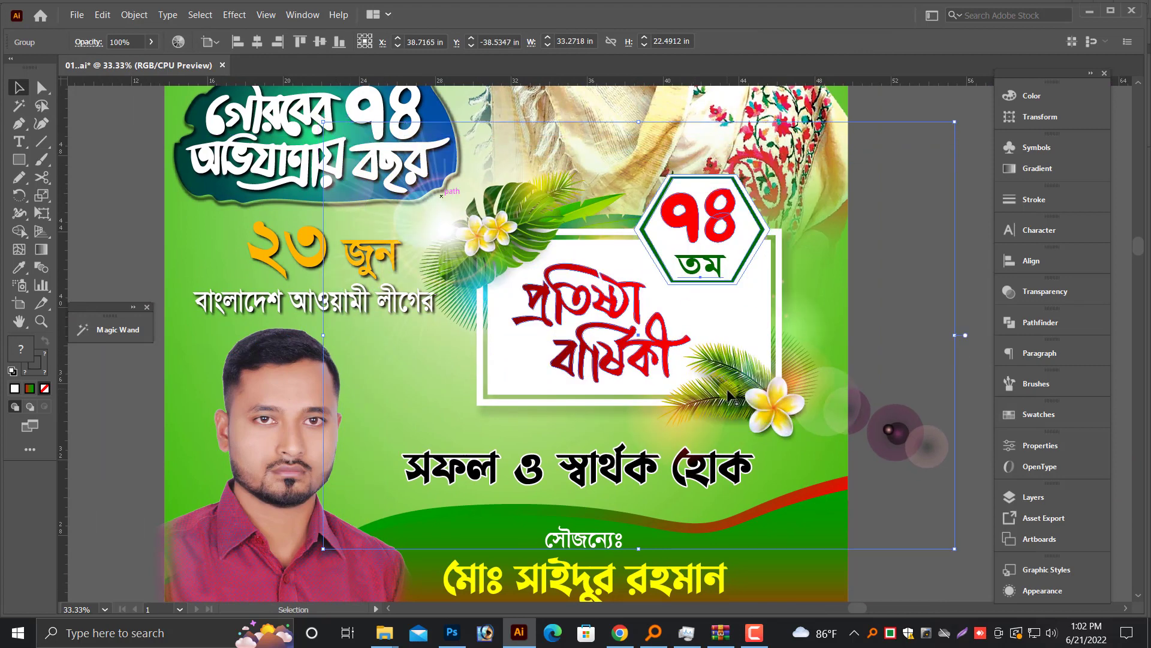
click(972, 388)
Reposition the bokeh circles, moving them to the left.
scroll(942, 404, down, 1)
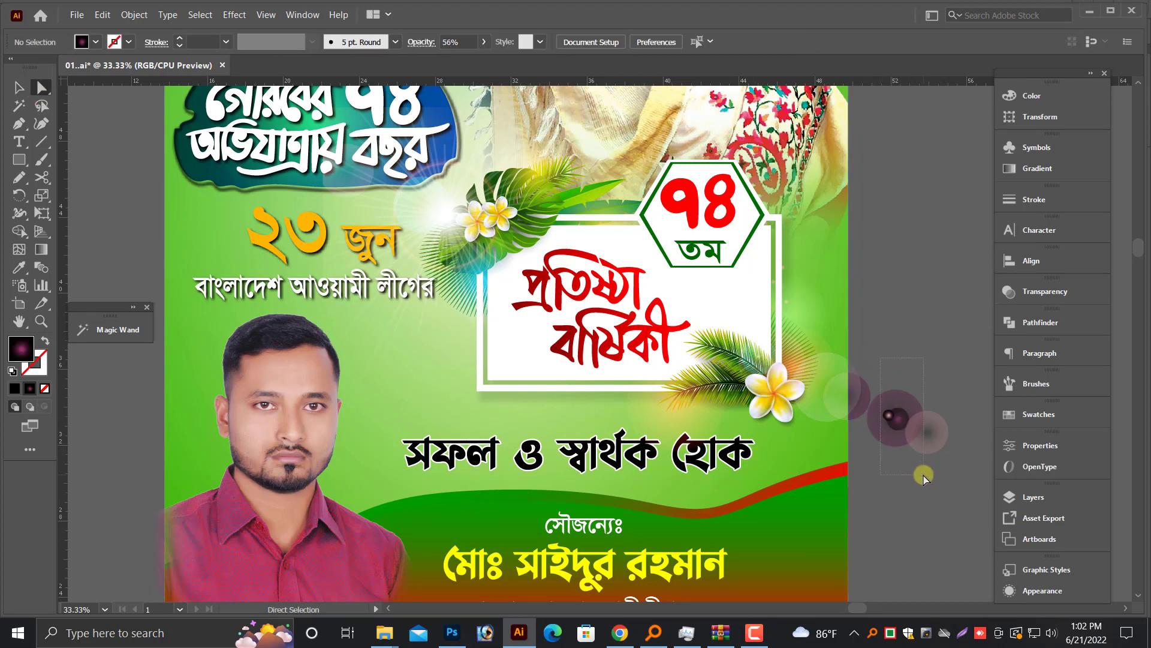
mouse_move(877, 431)
mouse_down()
mouse_move(847, 438)
mouse_move(911, 422)
mouse_up()
ctrl+click(898, 442)
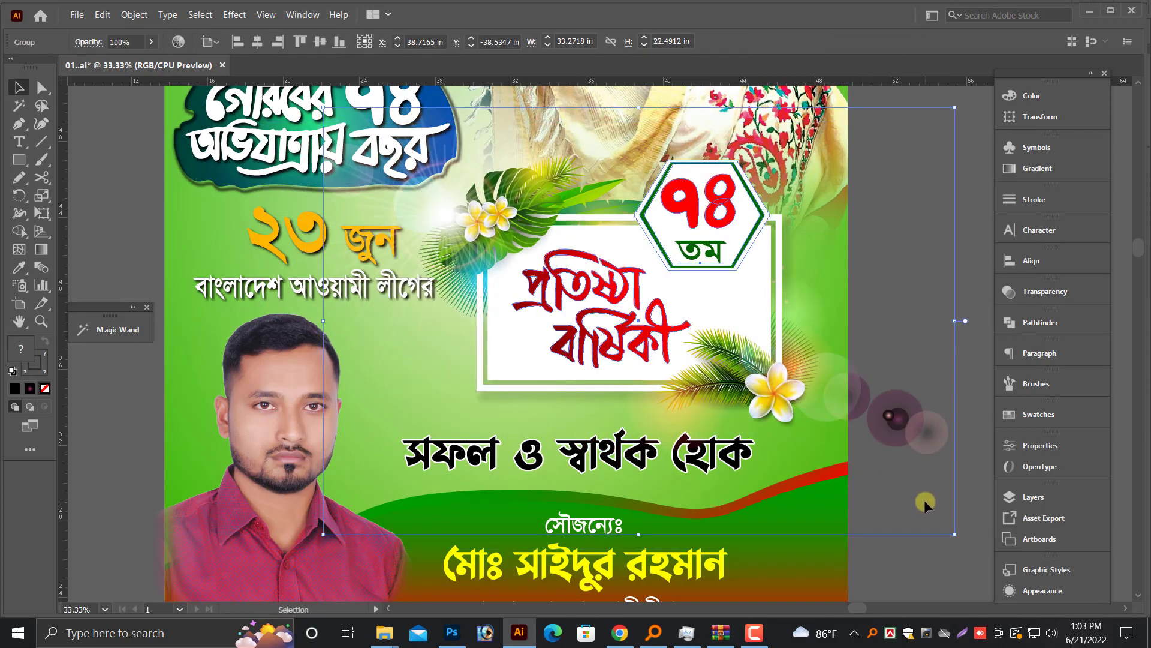
click(923, 498)
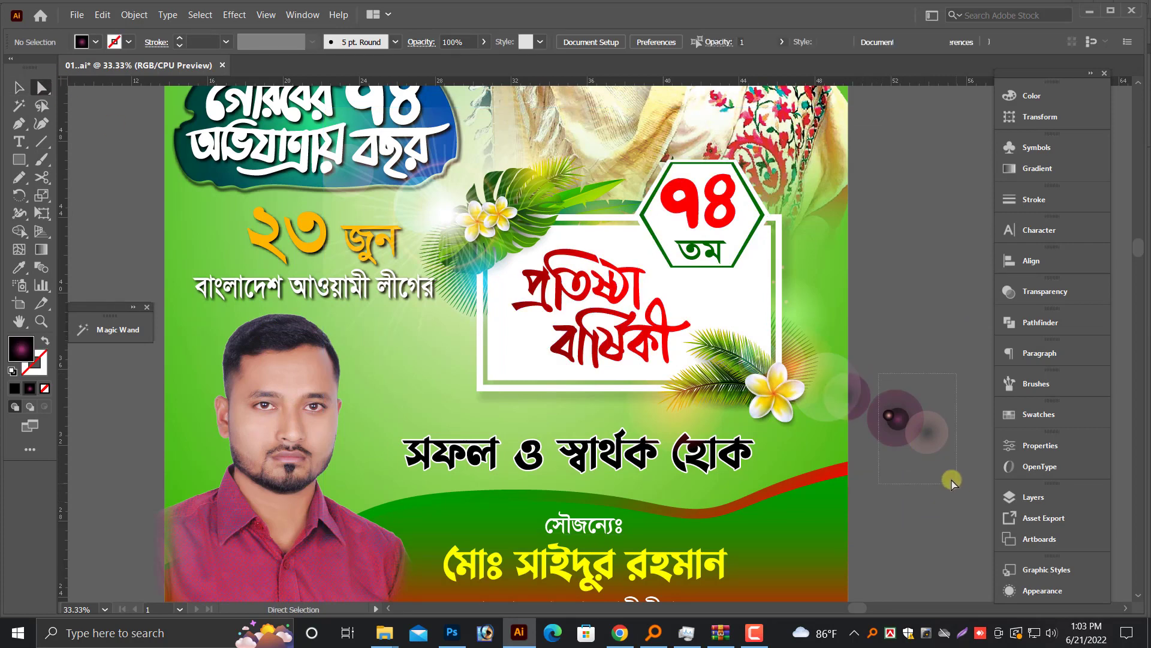
mouse_move(930, 452)
mouse_down()
mouse_move(912, 434)
mouse_move(843, 444)
mouse_up()
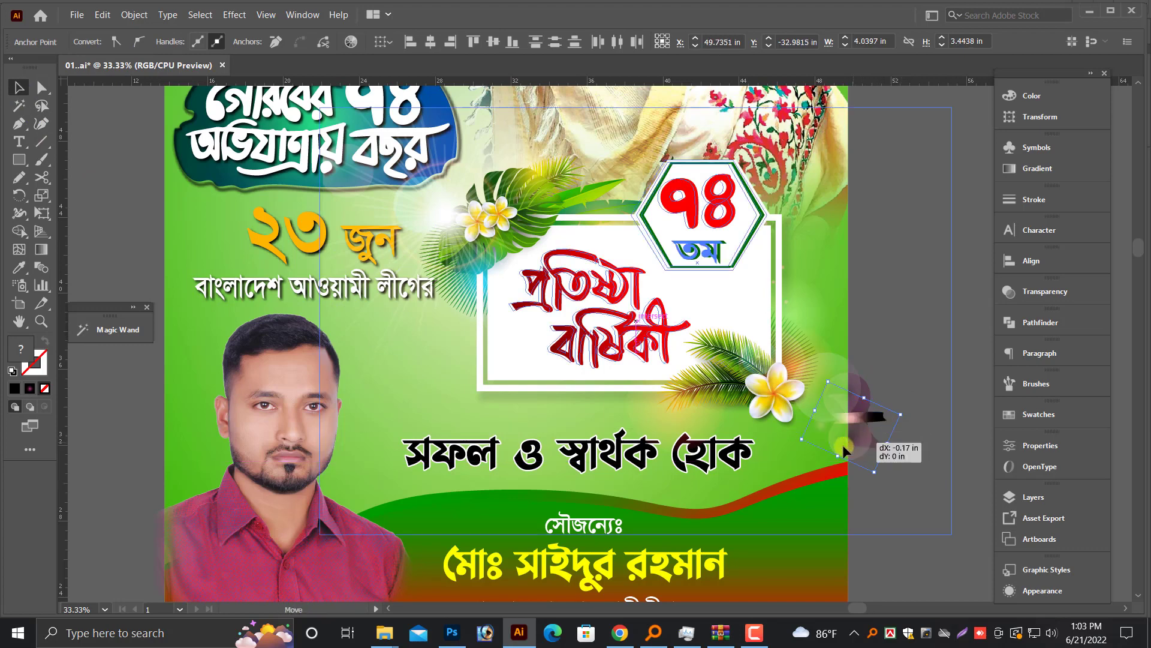
click(907, 465)
click(942, 516)
Shrink the বাংলাদেশ আওয়ামী লীগের line slightly and move it with ২৩ জুন up-left.
scroll(930, 541, up, 2)
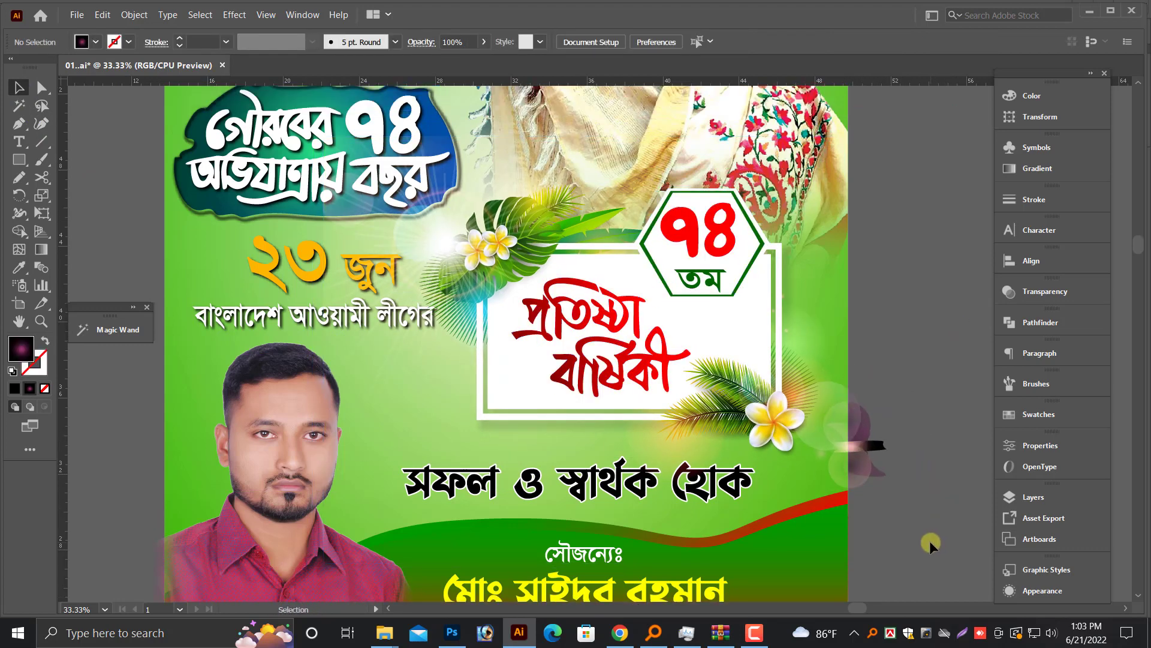
scroll(926, 513, up, 2)
click(384, 362)
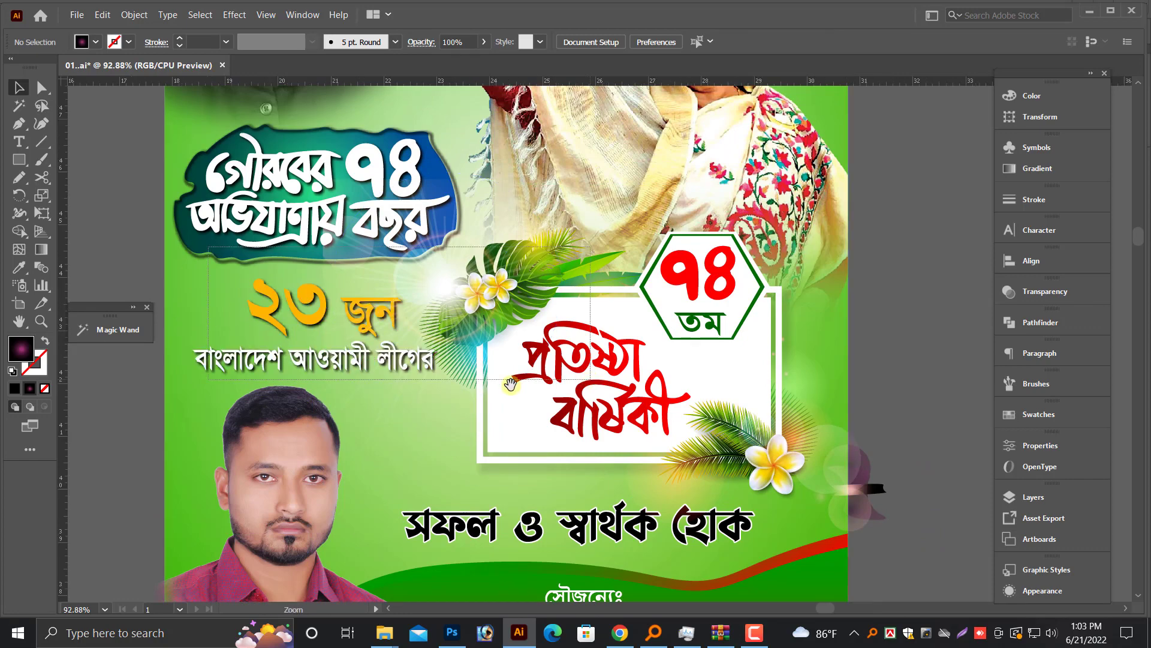
scroll(504, 384, up, 5)
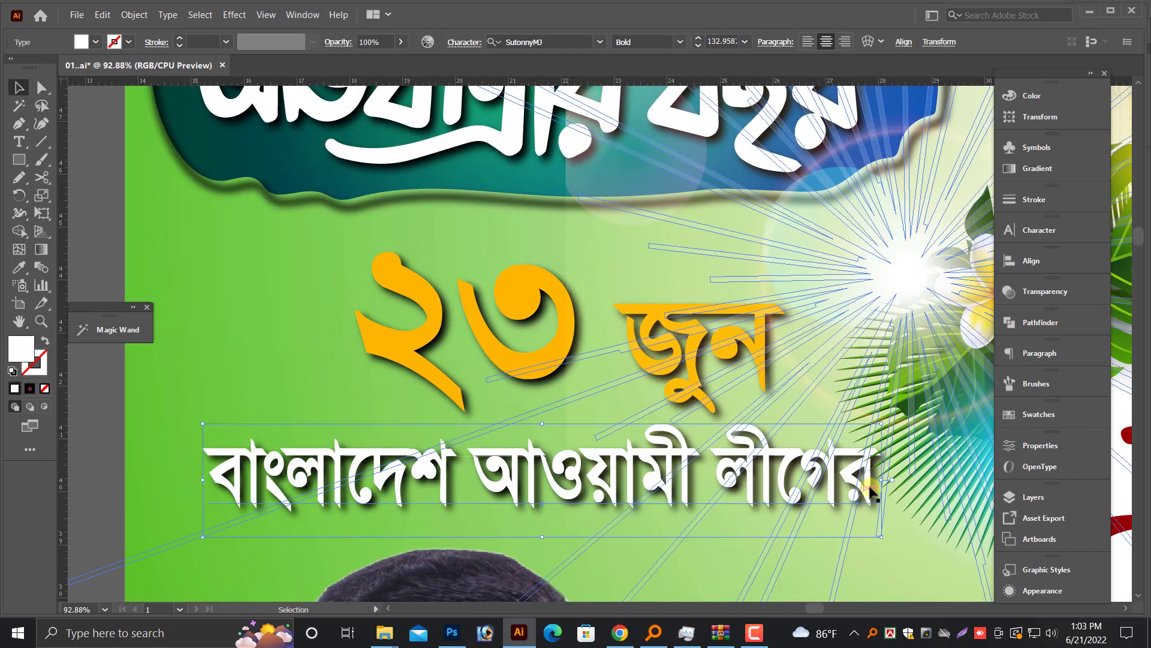
drag(881, 480, 847, 480)
shift+click(546, 386)
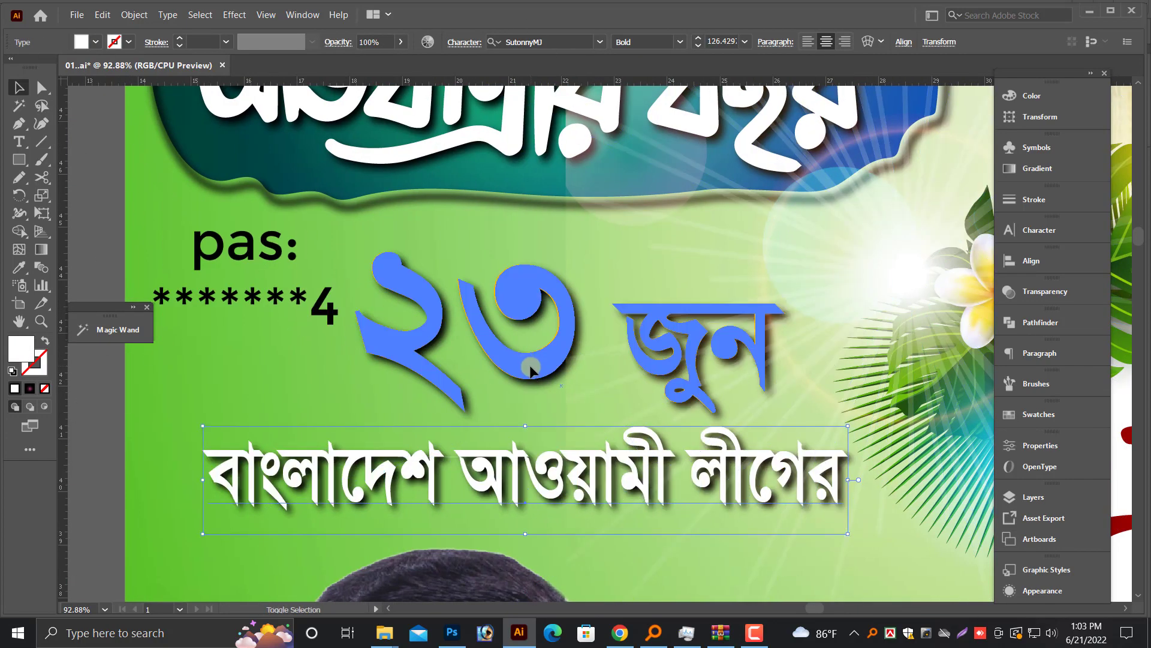
drag(552, 396, 519, 376)
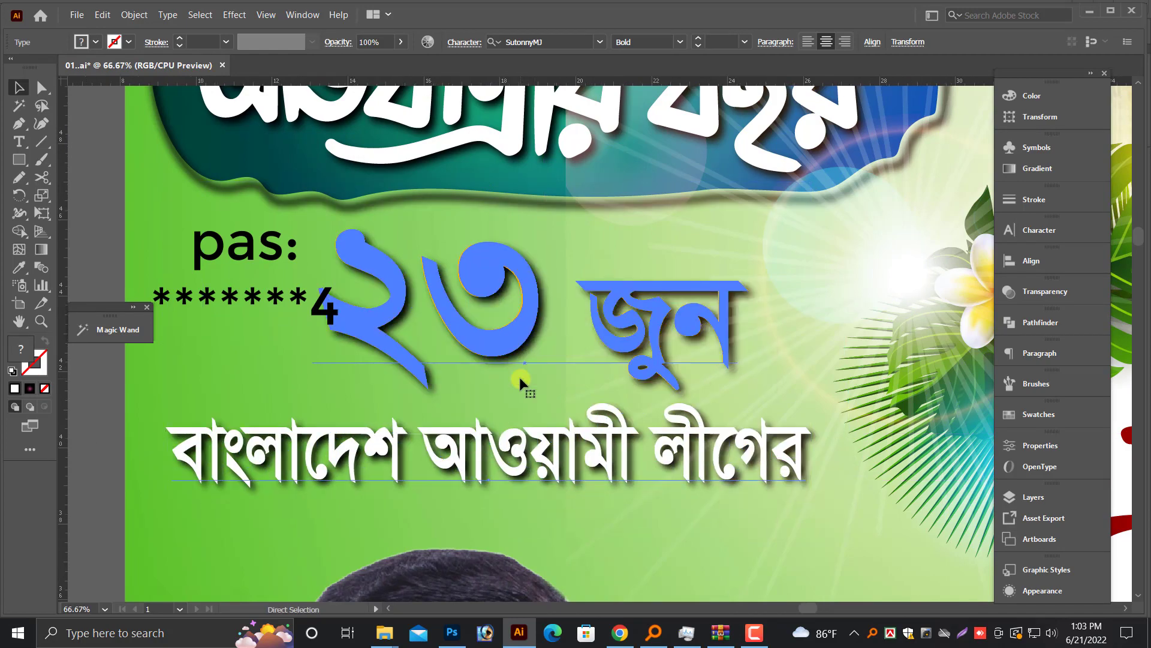
scroll(519, 377, down, 5)
click(454, 372)
Clip the green poster's artwork with a rectangle covering its artboard.
scroll(446, 387, down, 2)
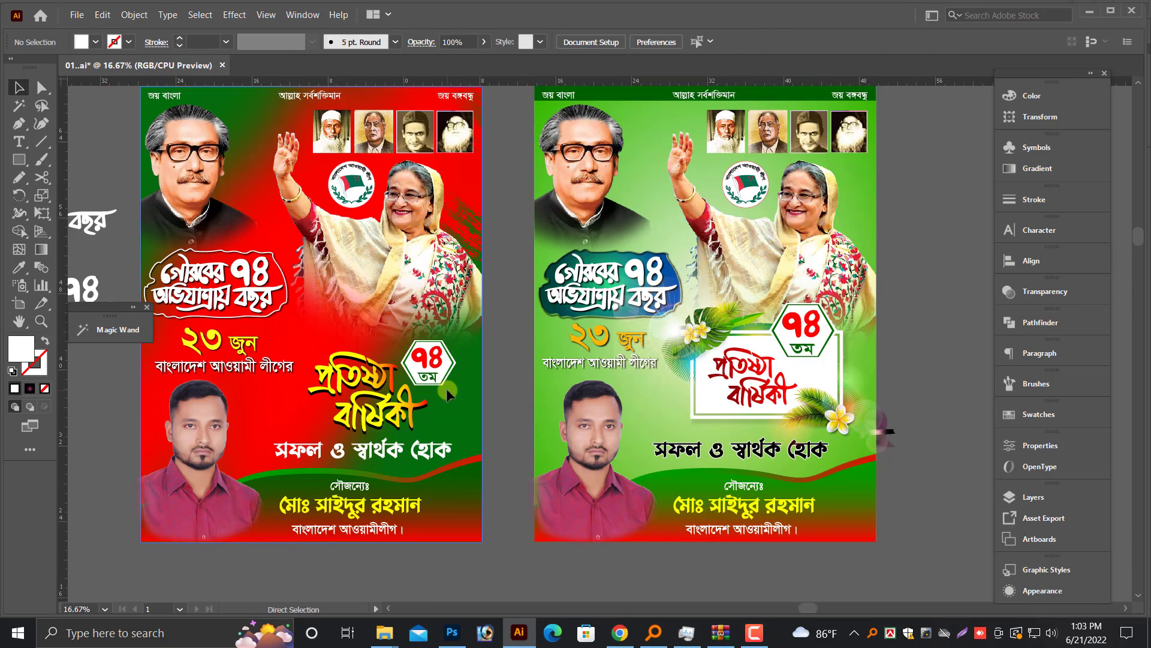
scroll(857, 406, down, 1)
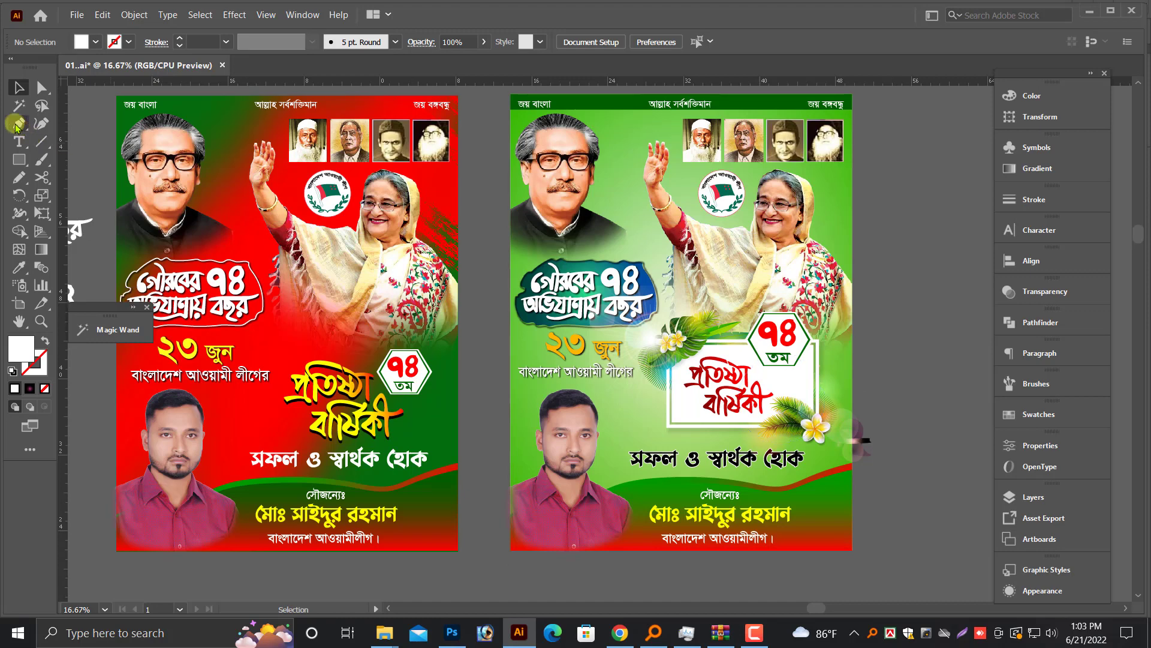
mouse_move(510, 94)
mouse_down()
mouse_move(820, 543)
mouse_move(851, 550)
mouse_up()
key(v)
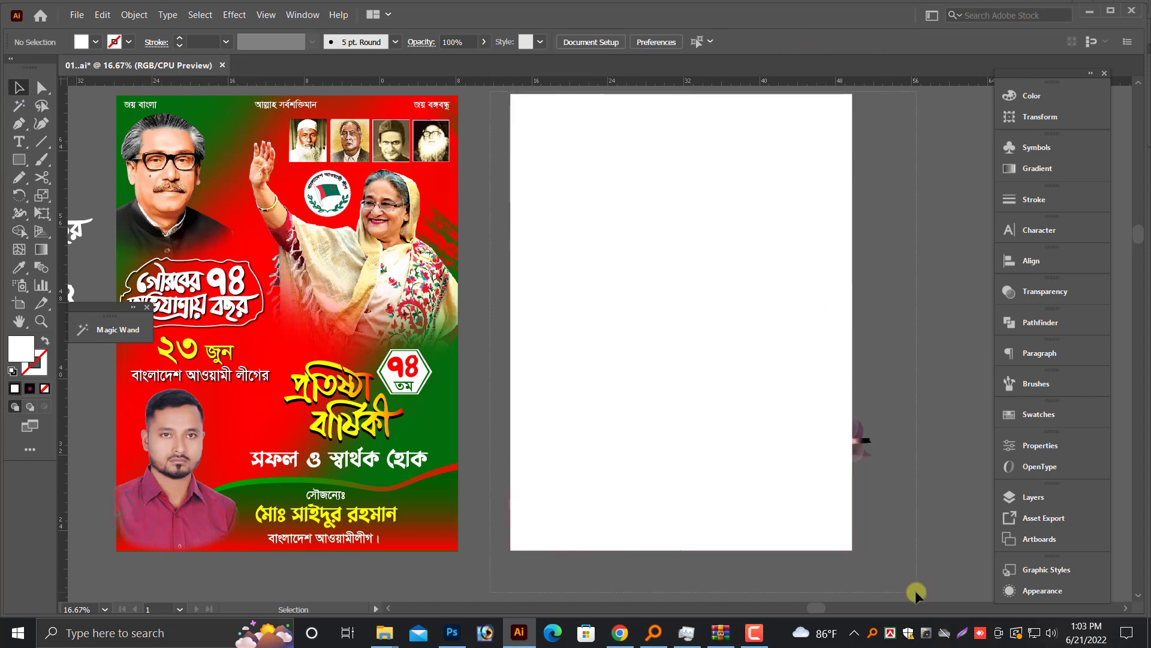
drag(488, 89, 915, 590)
right_click(808, 329)
click(868, 439)
click(905, 382)
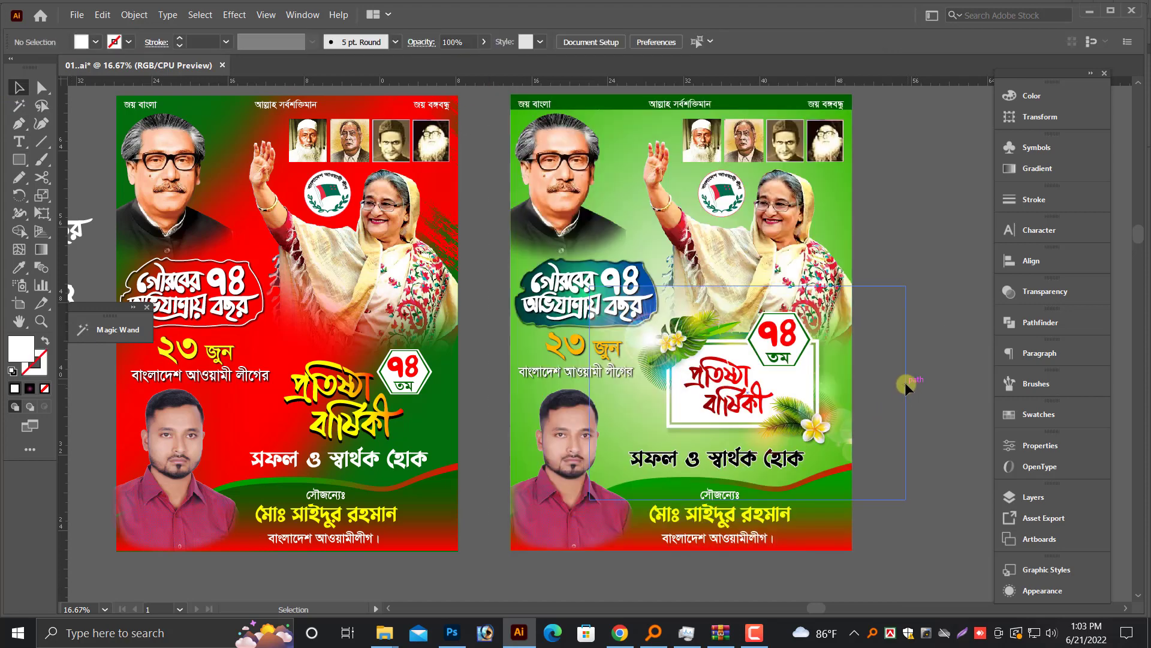
Delete the leftover slogan, date and title texts lying outside the two posters.
scroll(902, 377, up, 1)
key(ctrl+minus)
drag(383, 175, 467, 162)
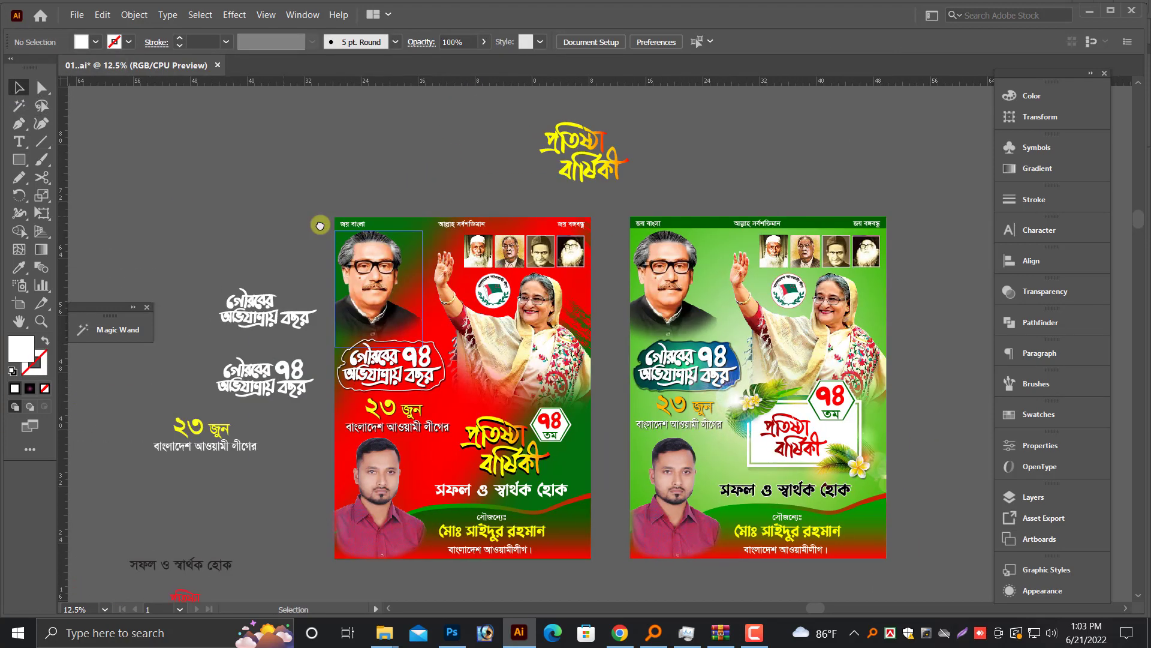
drag(223, 293, 332, 488)
scroll(333, 487, down, 2)
key(Delete)
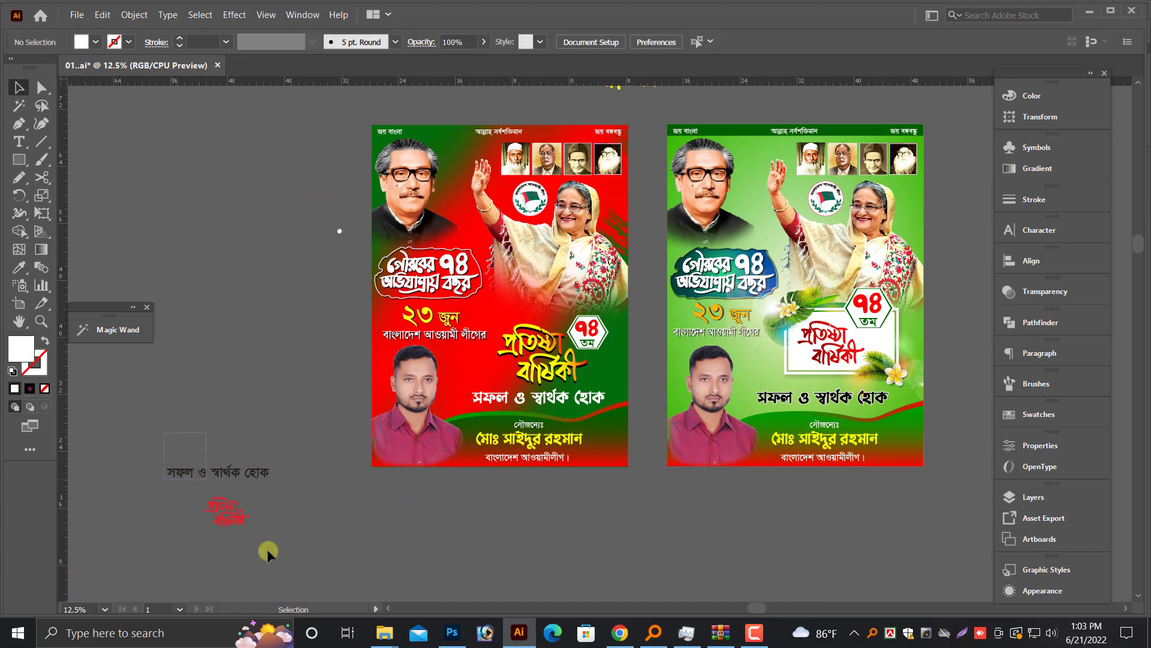
drag(267, 548, 180, 468)
key(Delete)
scroll(527, 177, up, 3)
drag(698, 200, 699, 196)
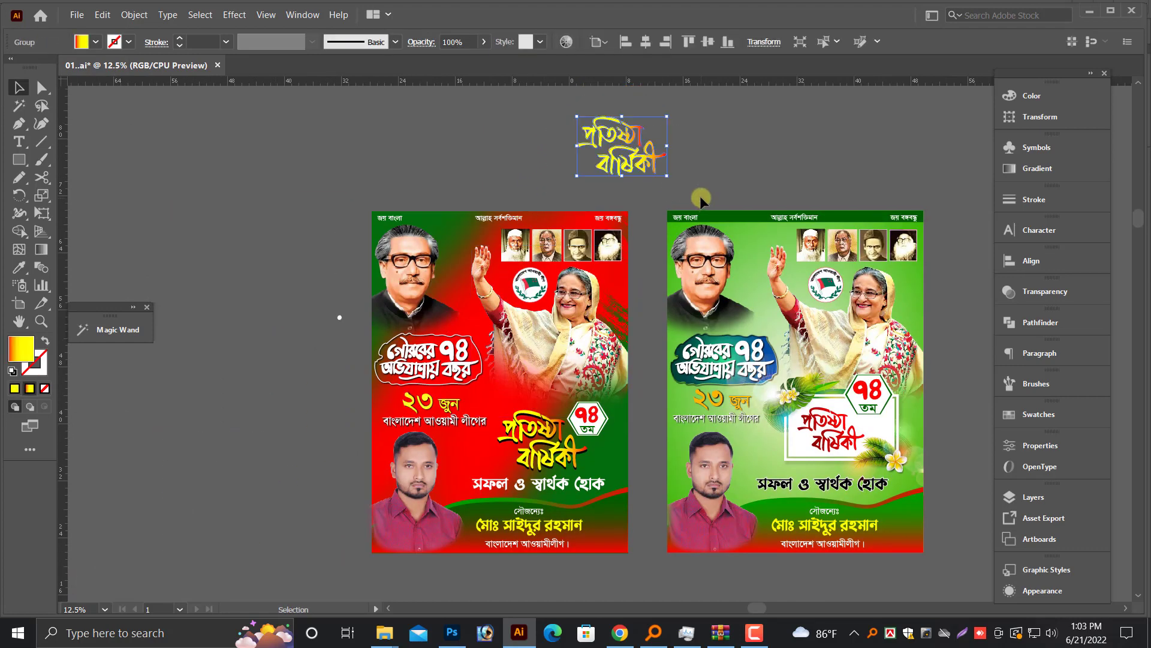
key(Delete)
scroll(436, 470, down, 1)
Centre both posters in view and reset the fill colour to default.
click(1119, 542)
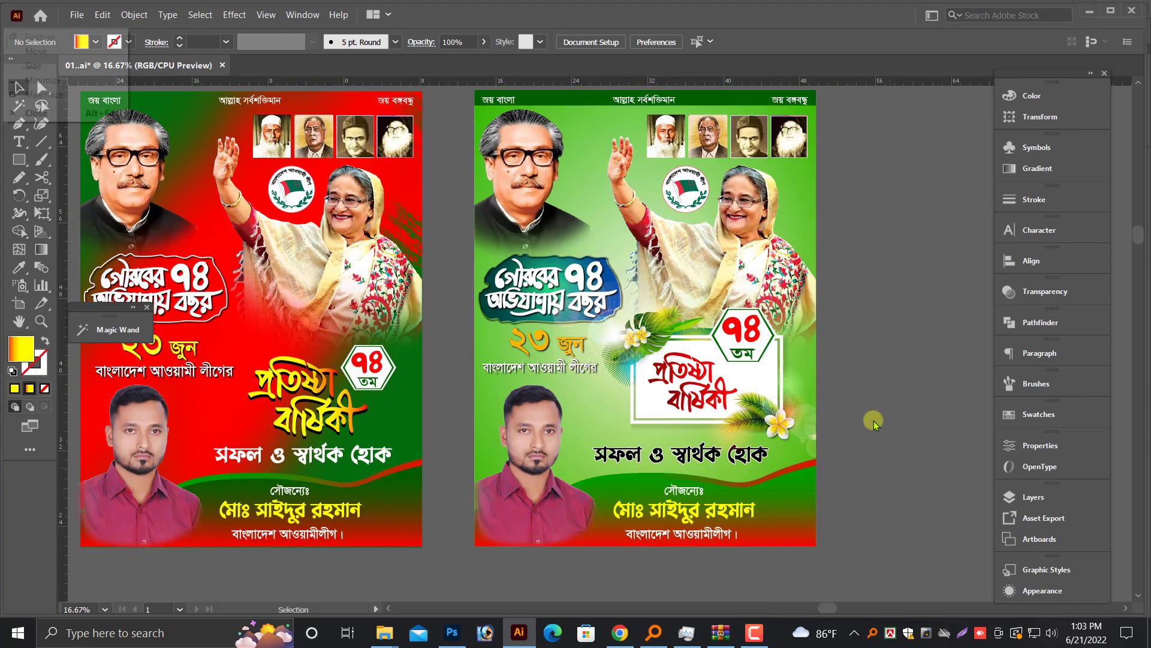
mouse_move(873, 419)
mouse_down()
mouse_move(925, 425)
mouse_move(926, 441)
mouse_up()
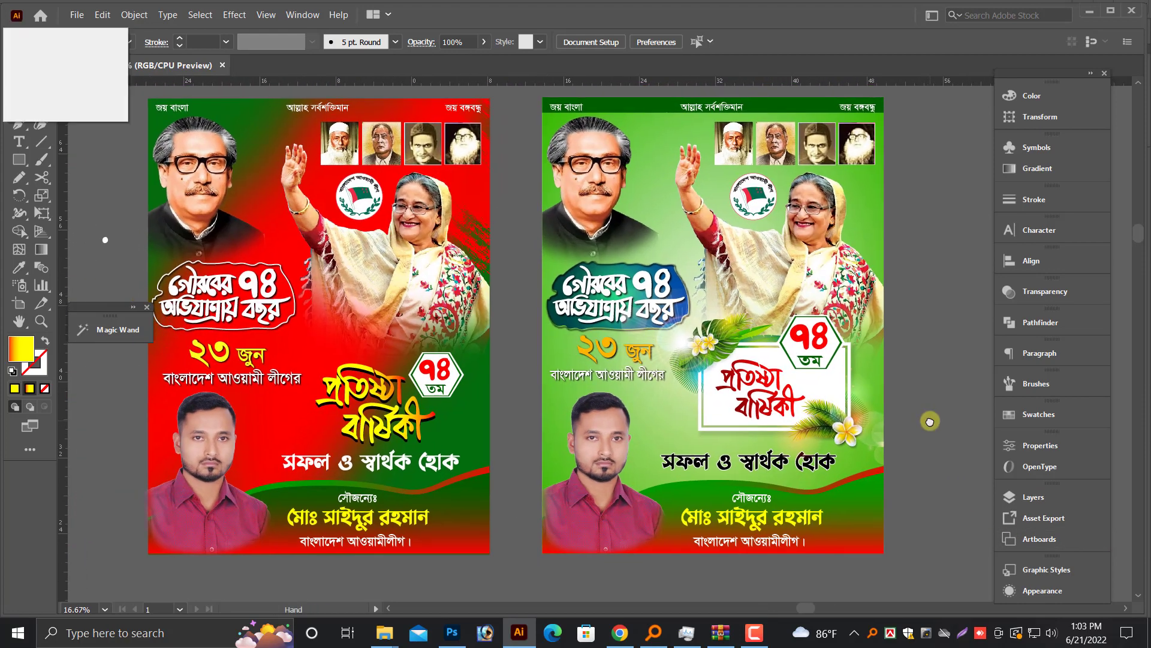
click(146, 308)
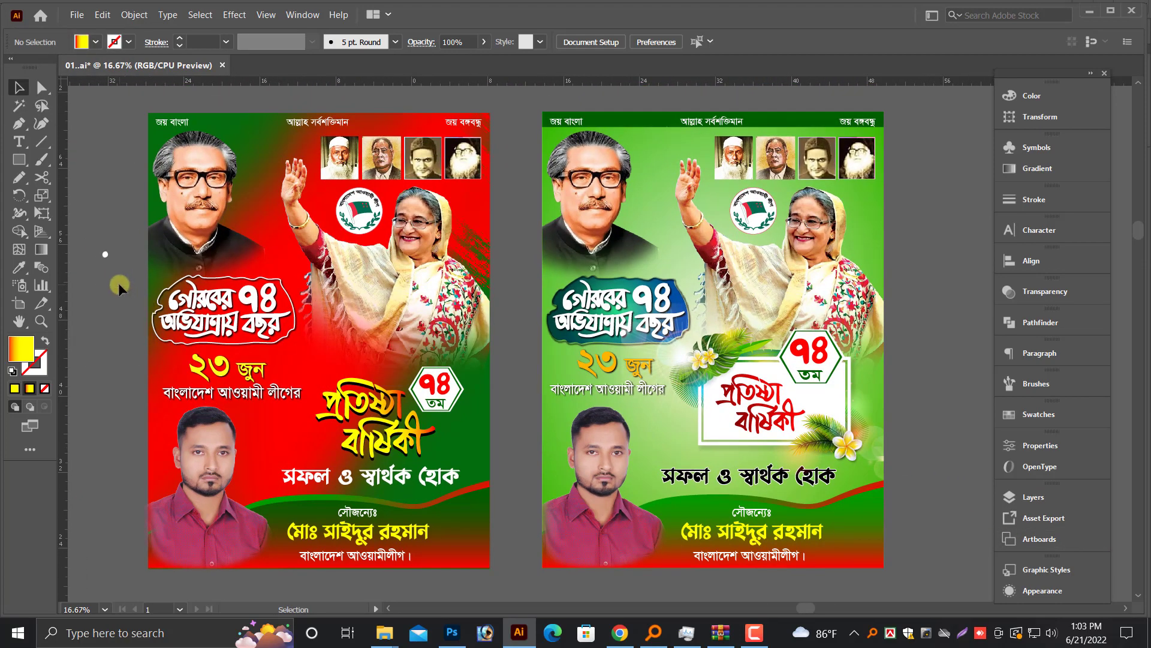
key(d)
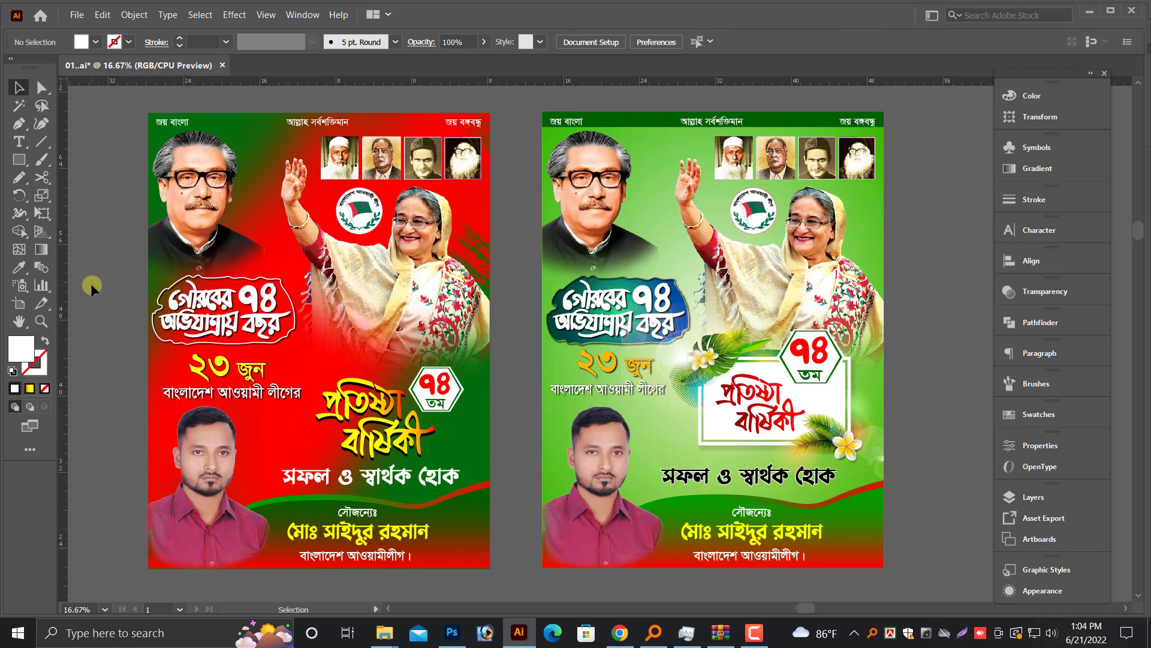